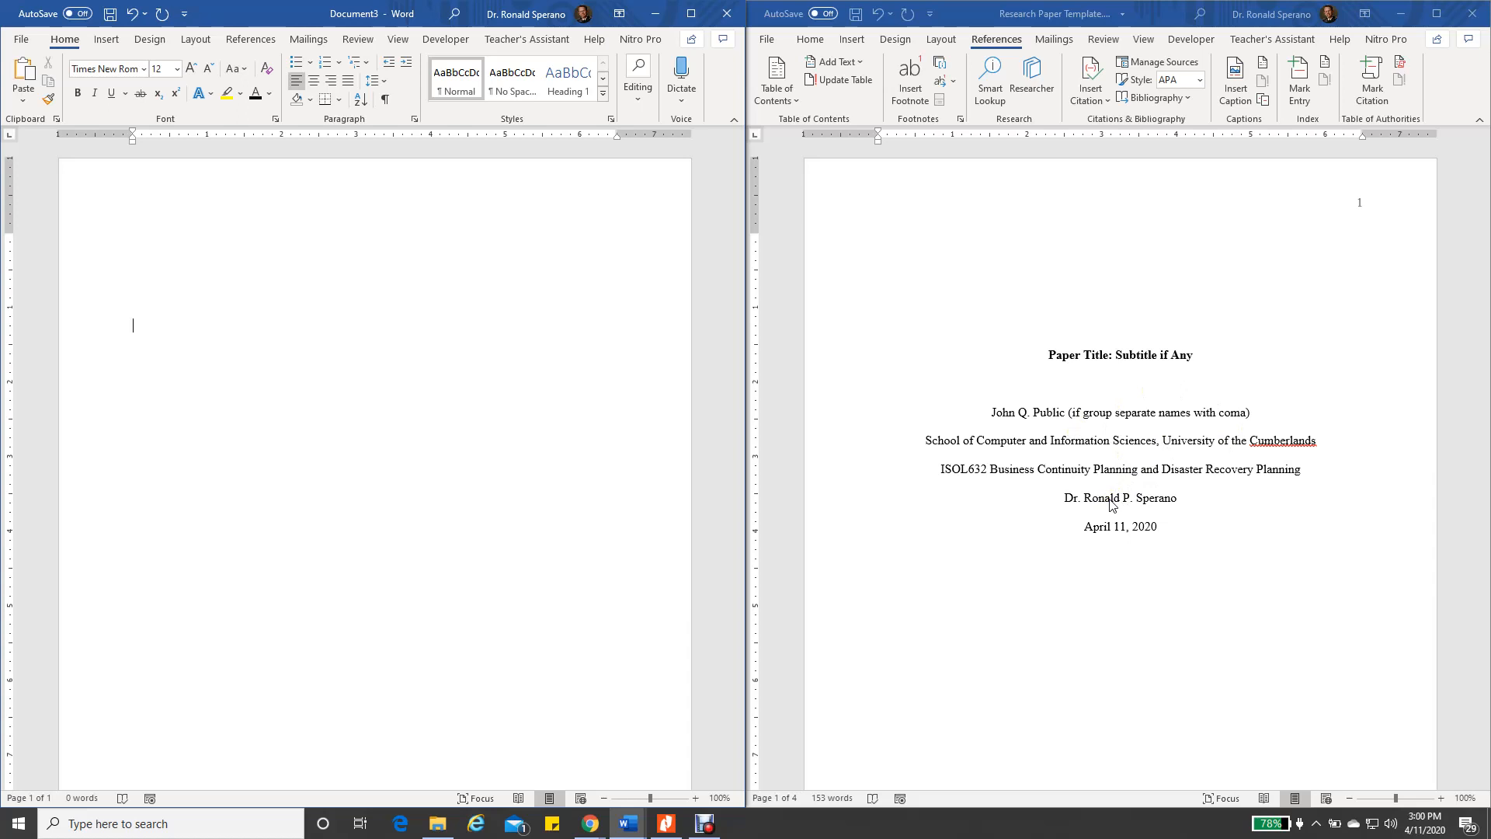
Scroll through the template's title page, then maximize the blank Document3 window
scroll(1155, 507, down, 5)
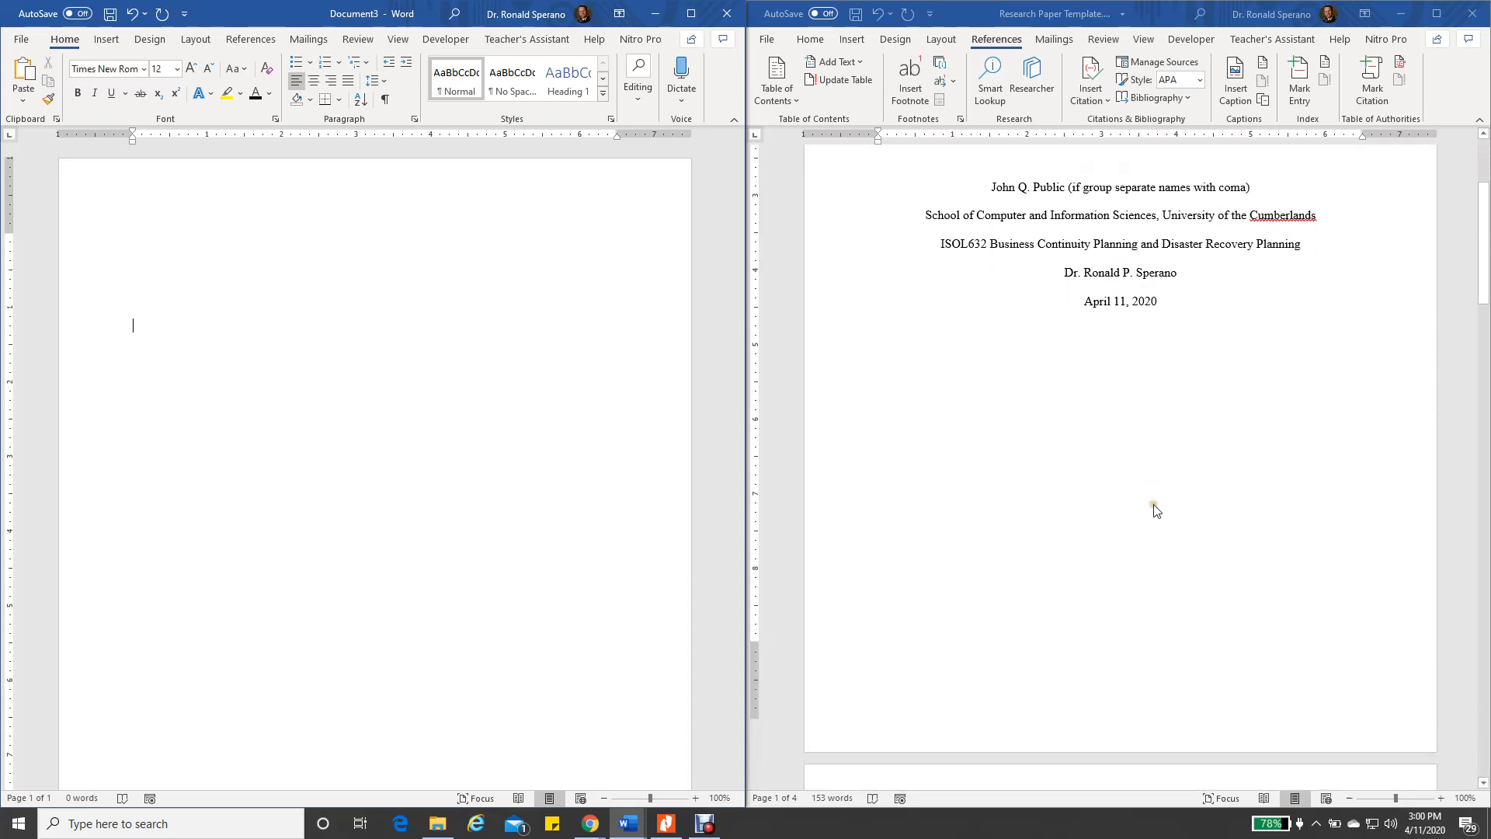
scroll(1154, 507, down, 5)
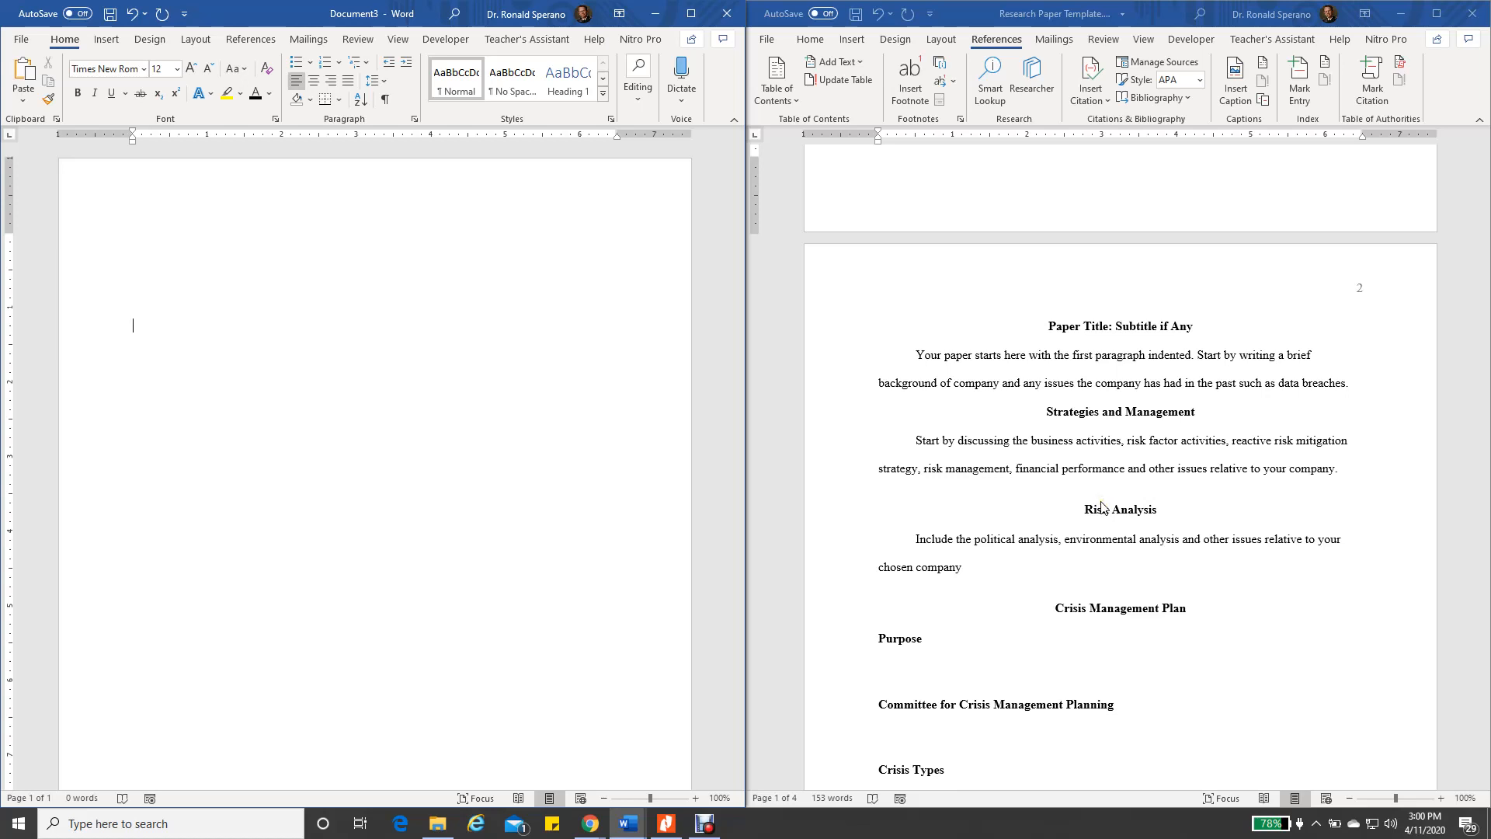
scroll(1101, 506, up, 6)
scroll(1109, 506, up, 3)
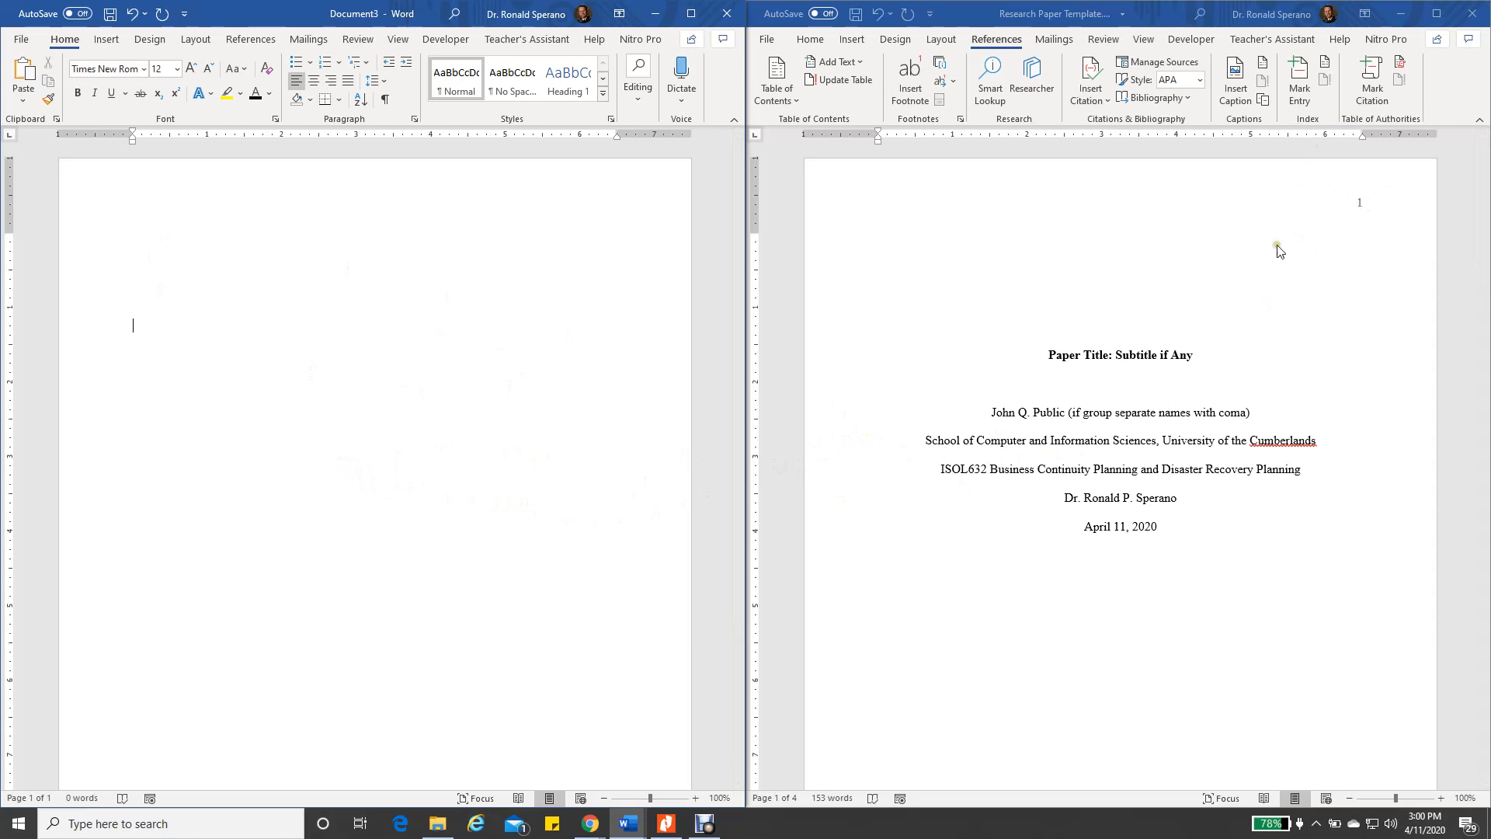
click(688, 15)
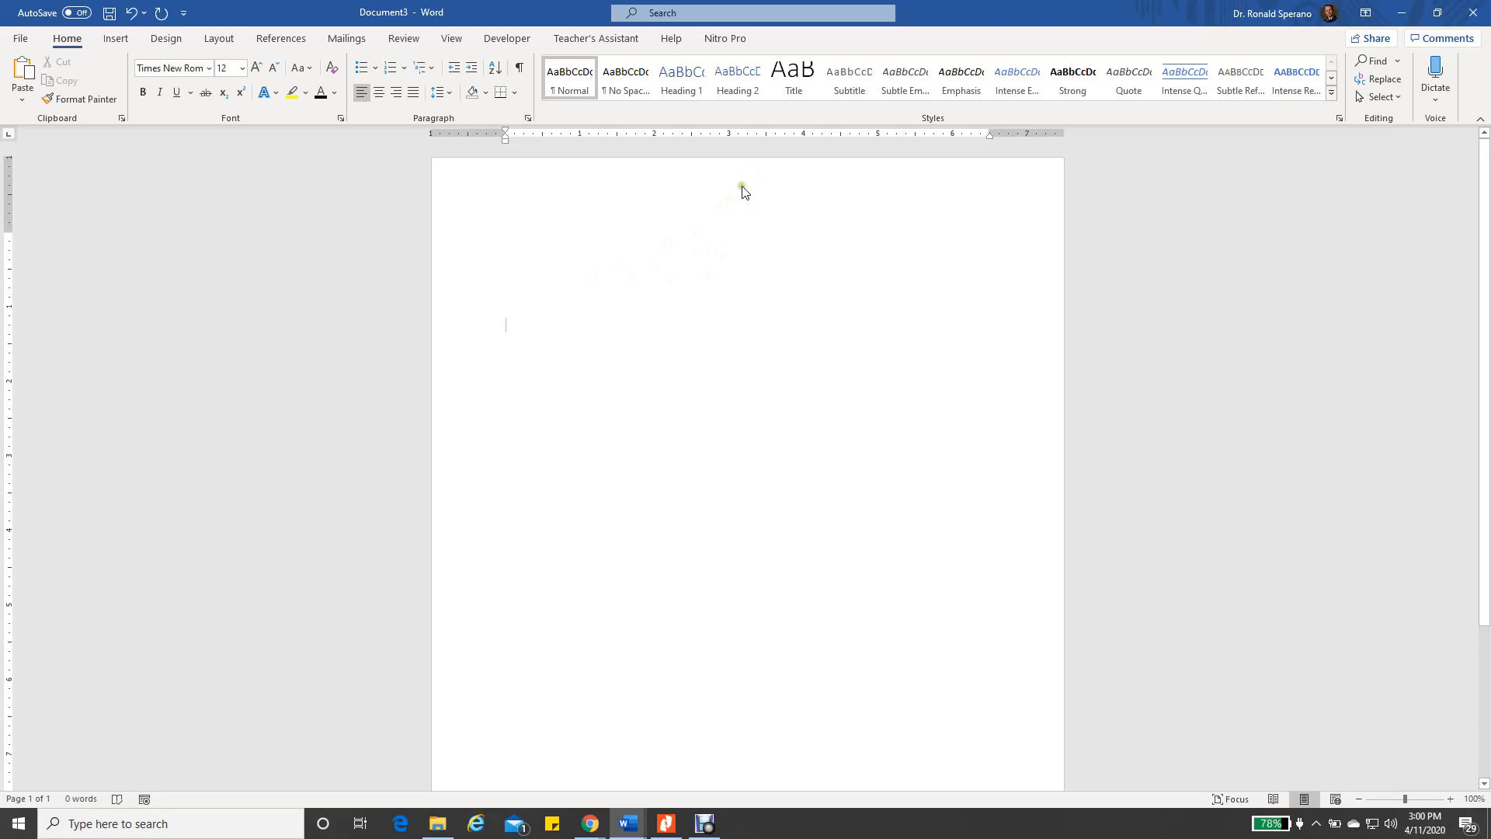
Insert a Plain Number 3 page number at the top right of the header
double_click(742, 183)
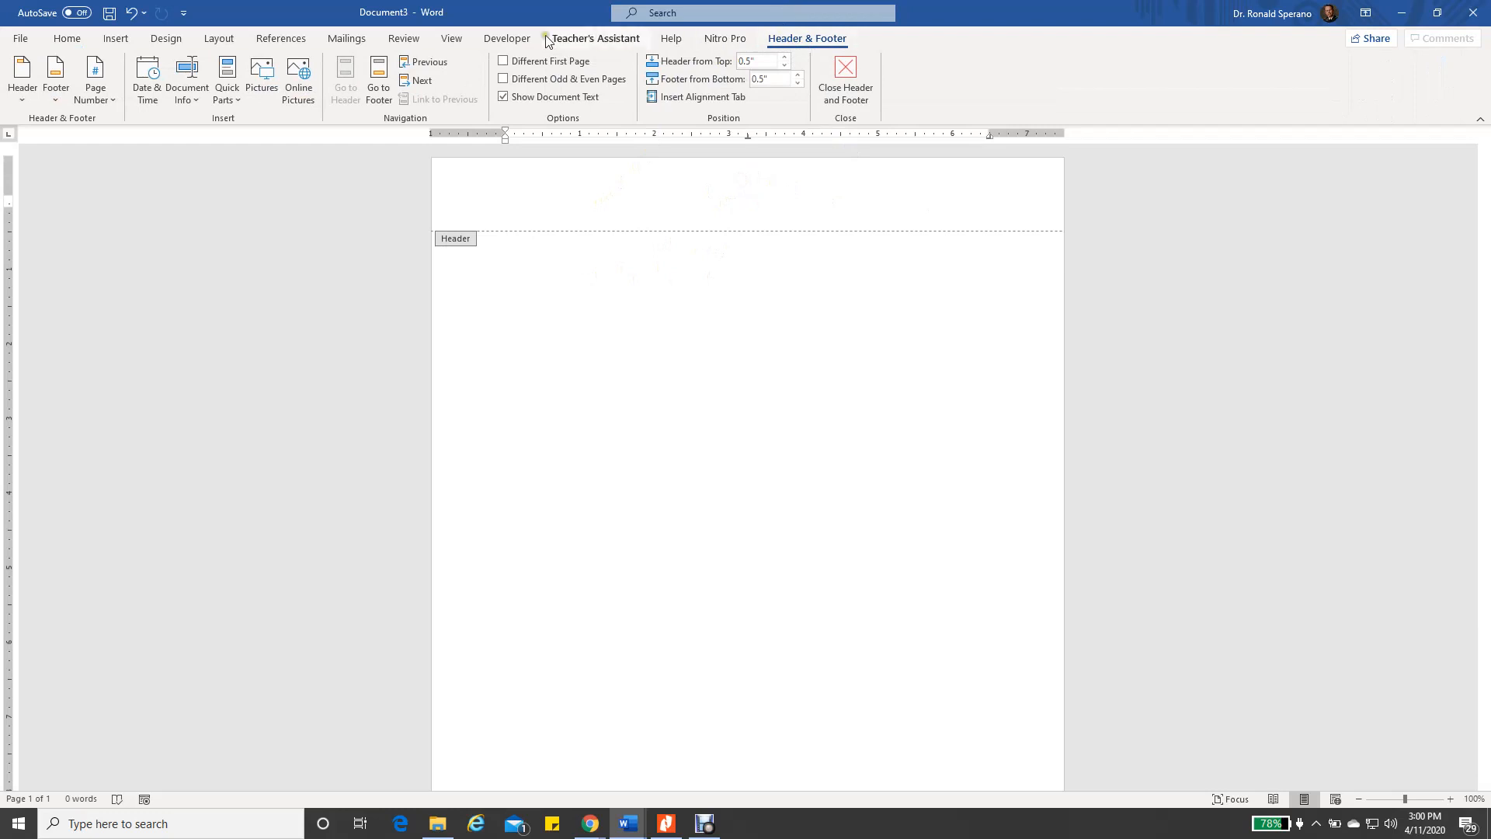
click(110, 99)
mouse_move(114, 127)
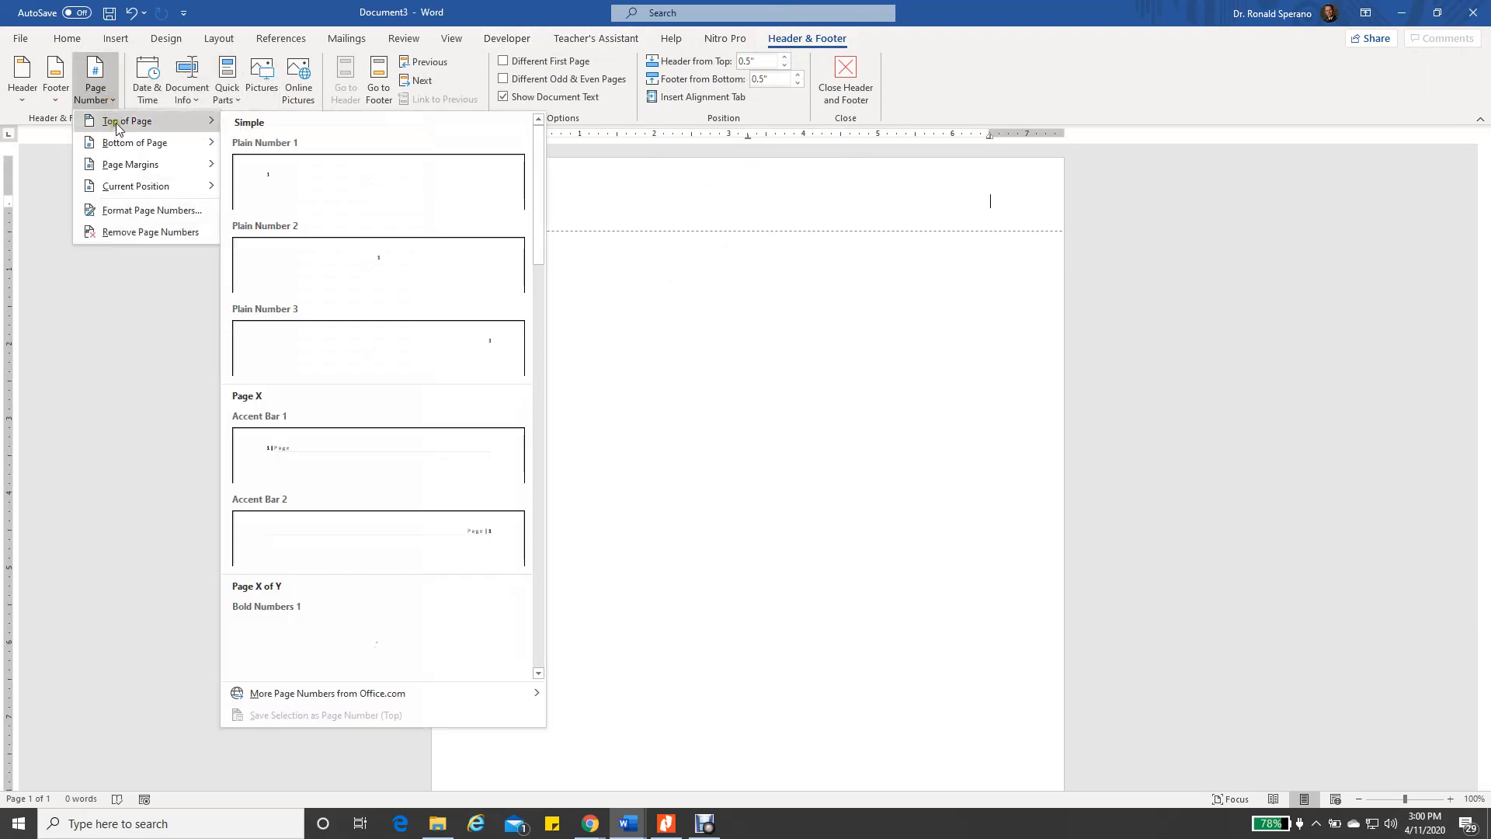
click(365, 339)
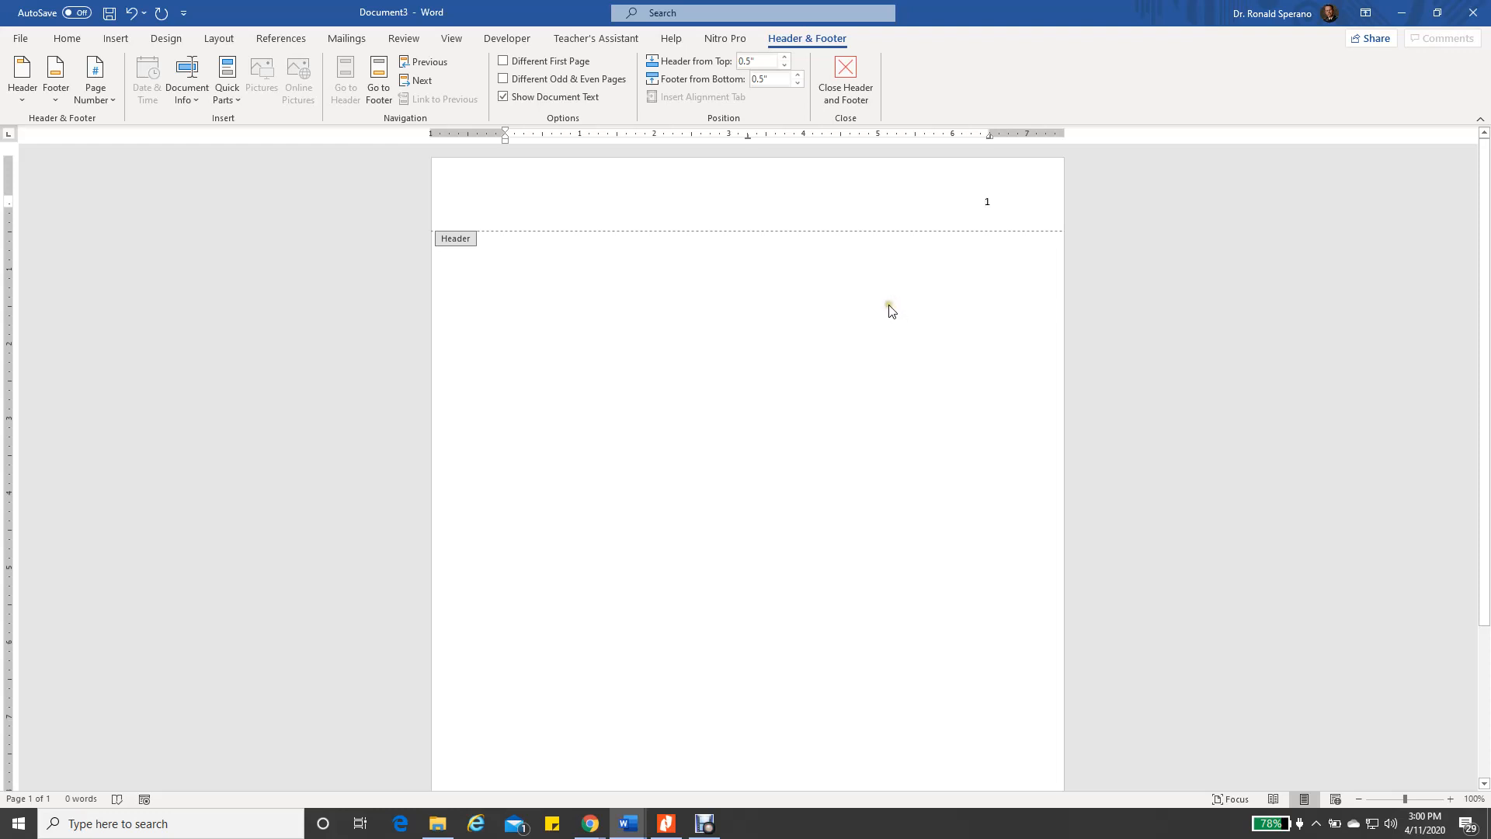
Format the header page number as Times New Roman 12 and close the header
double_click(989, 199)
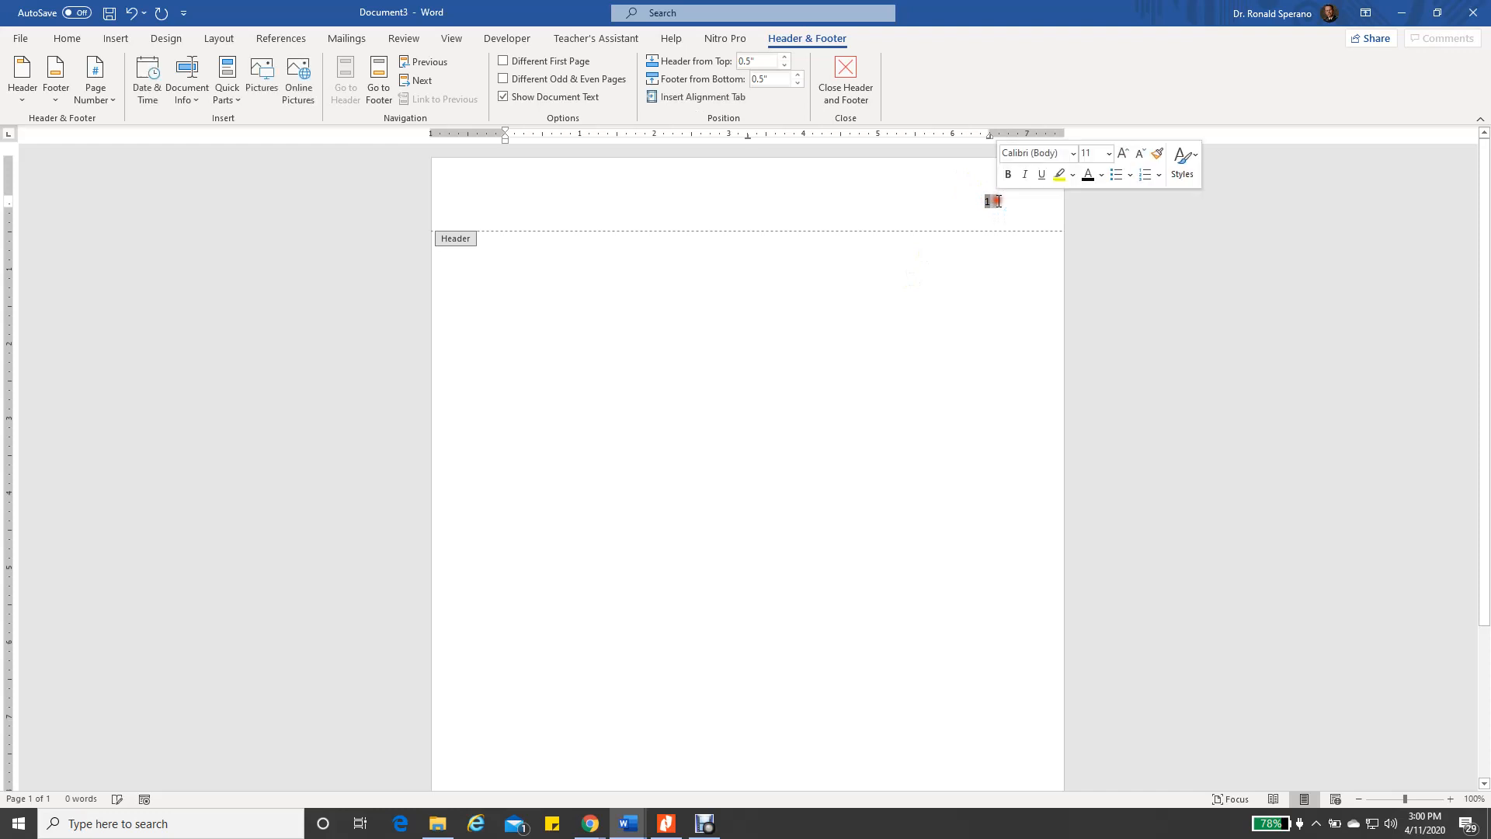
click(60, 40)
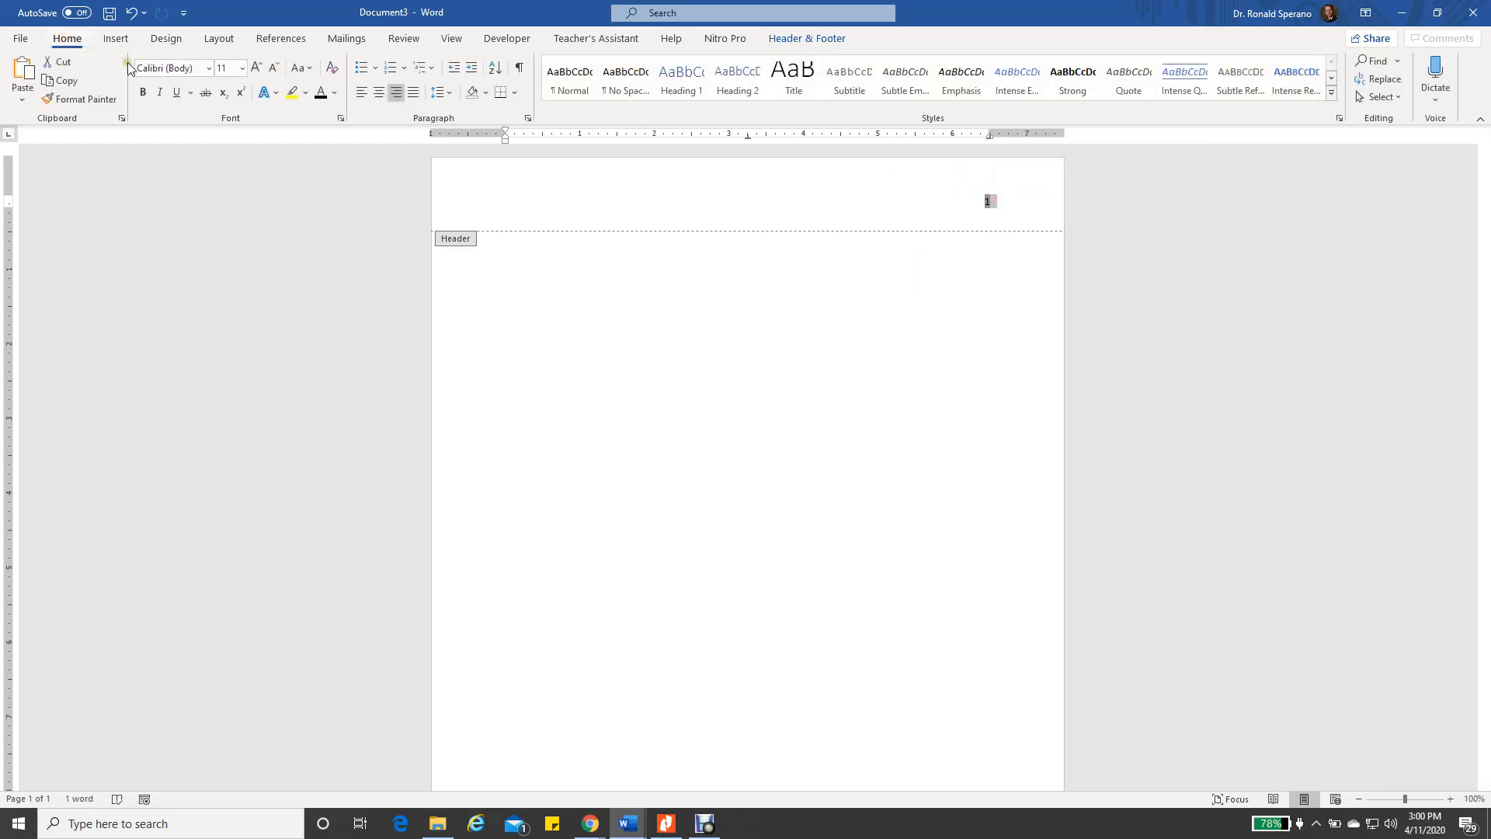
click(210, 70)
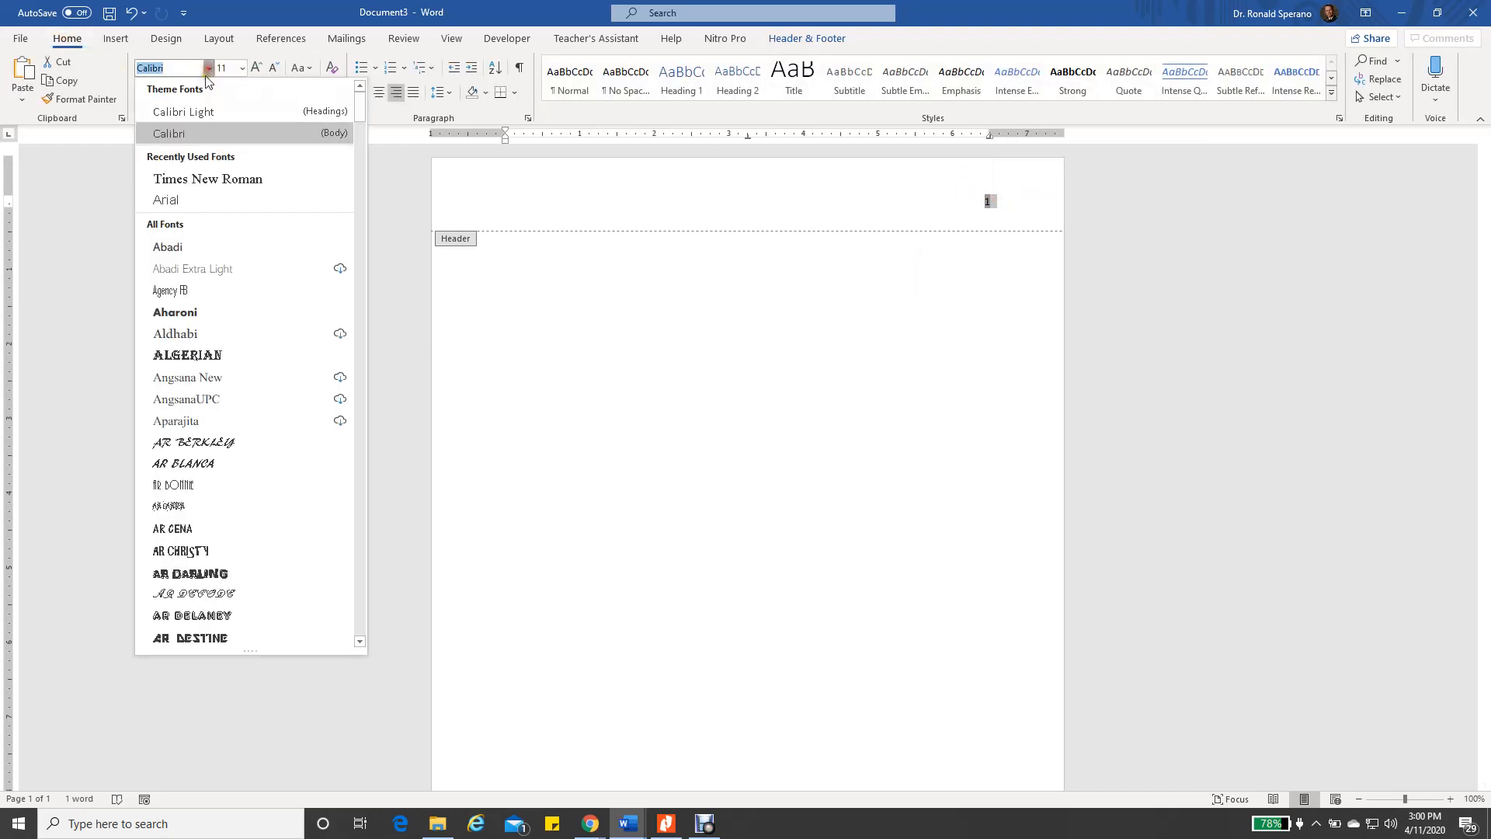
click(192, 177)
click(243, 67)
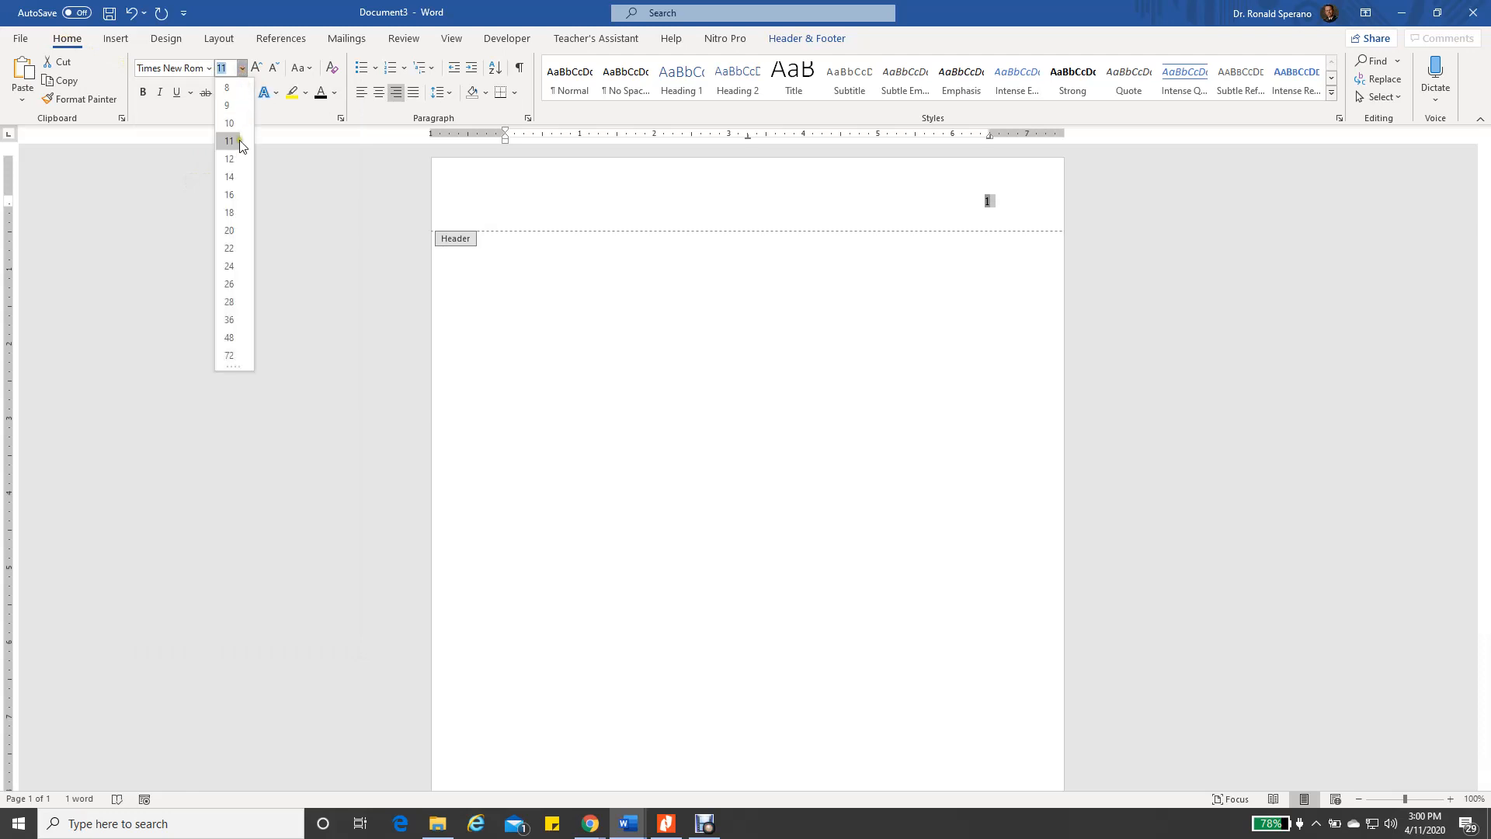
click(244, 176)
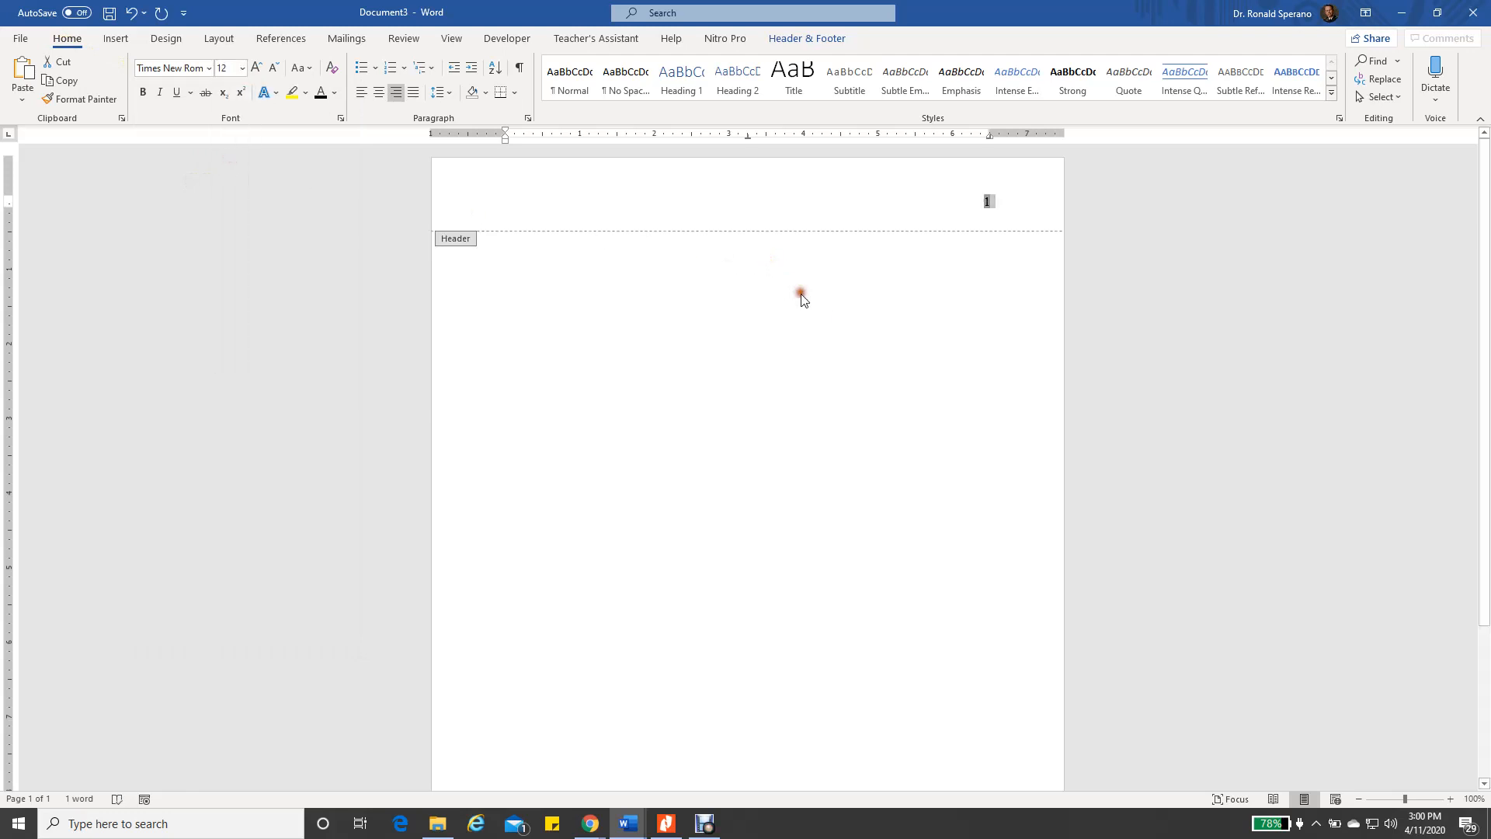
double_click(781, 284)
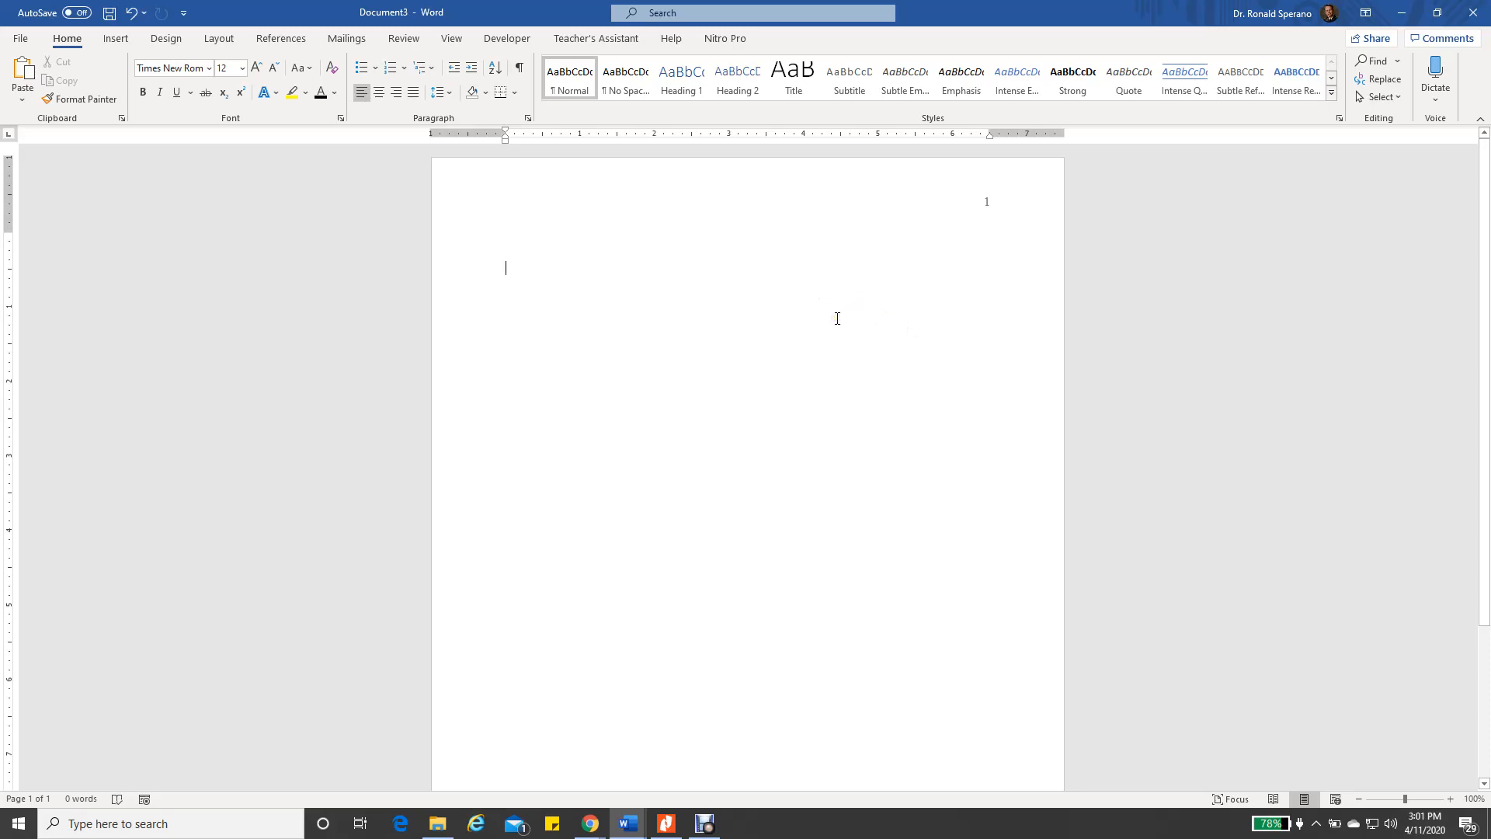
Snap Document3 to the left half and confirm its double line spacing with no extra spacing
drag(1045, 19, 4, 167)
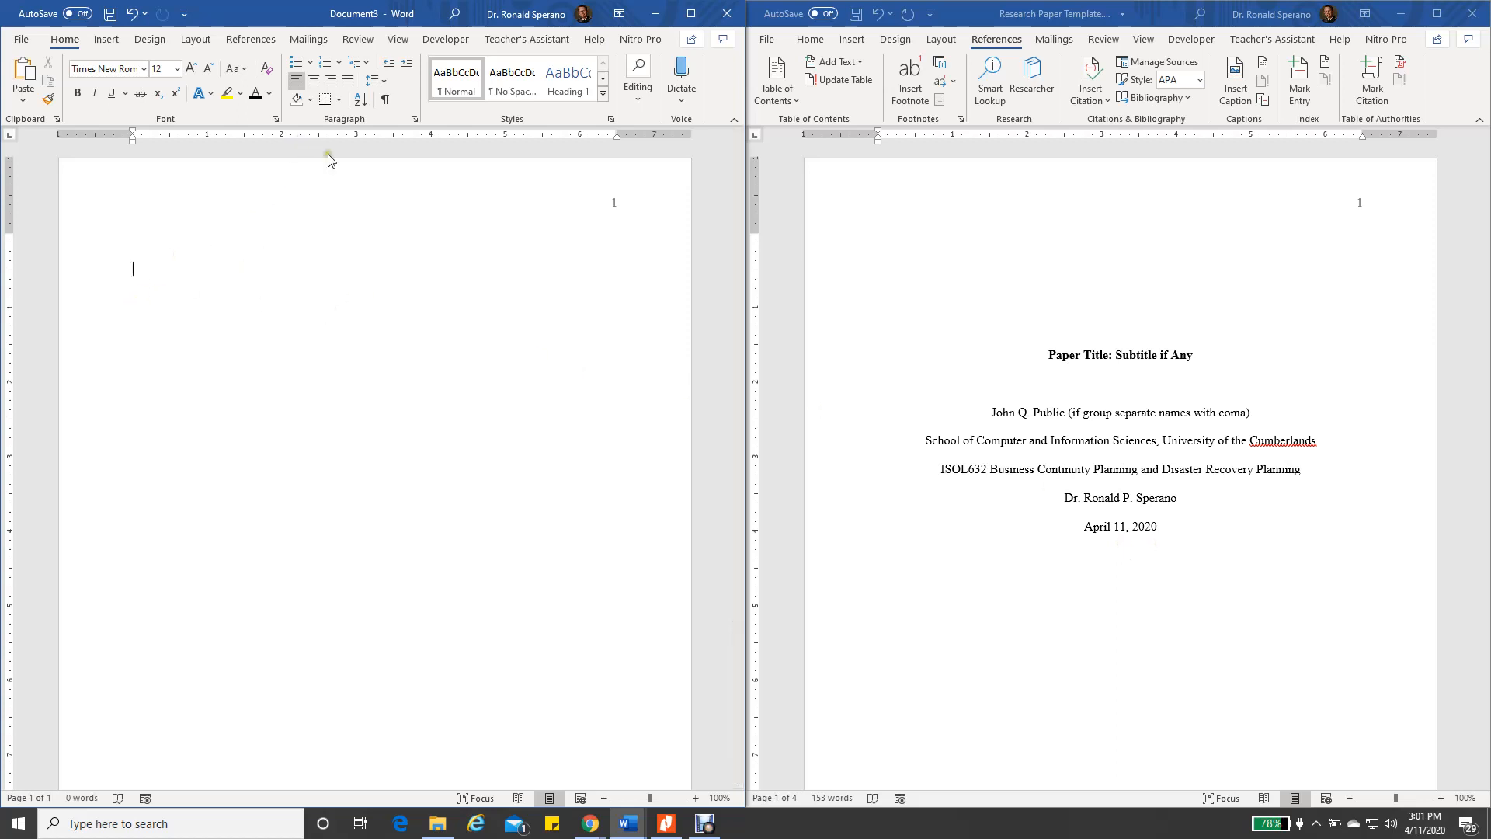
click(416, 121)
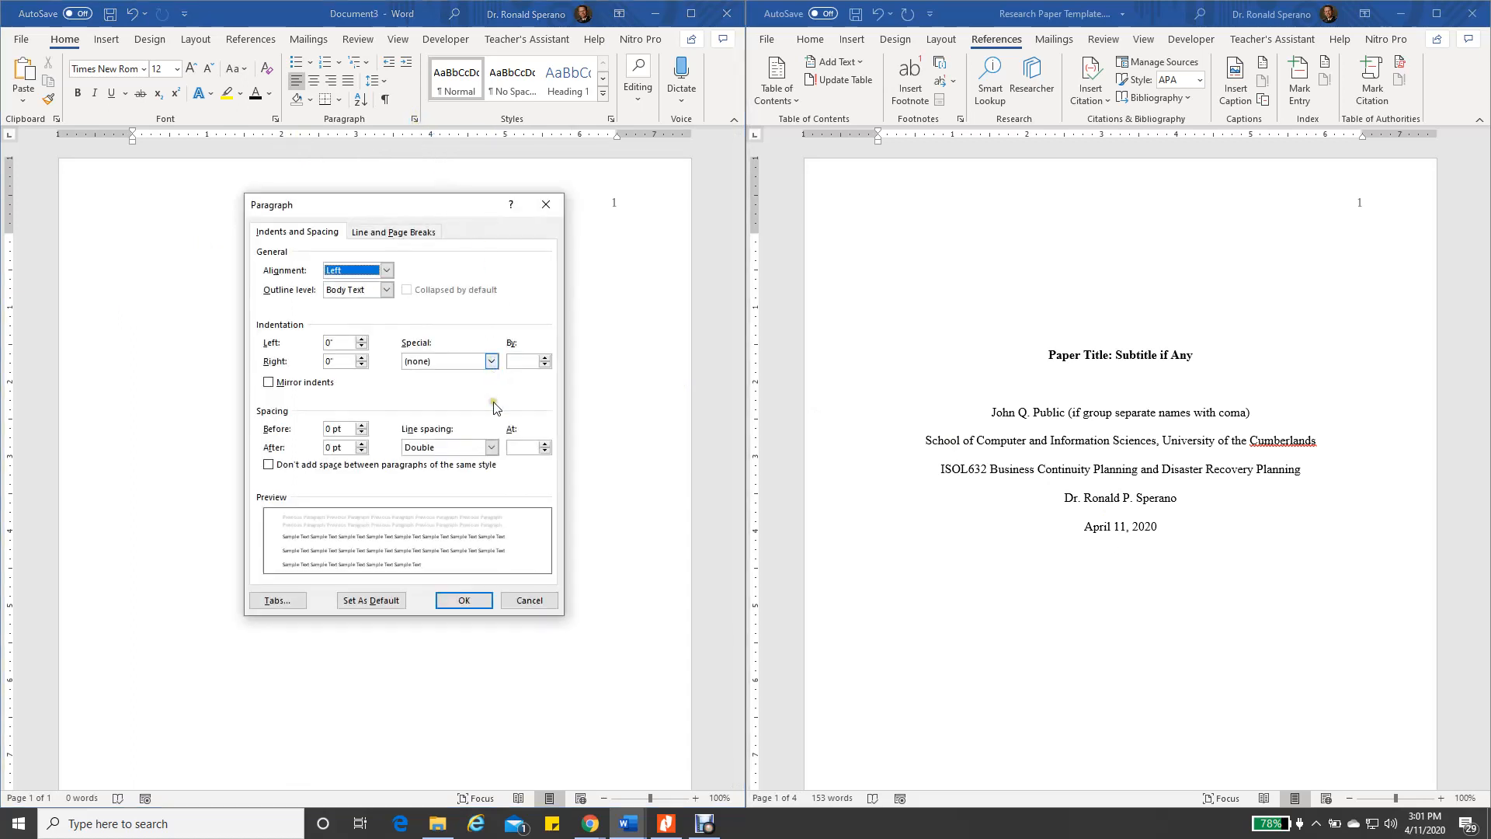
click(530, 600)
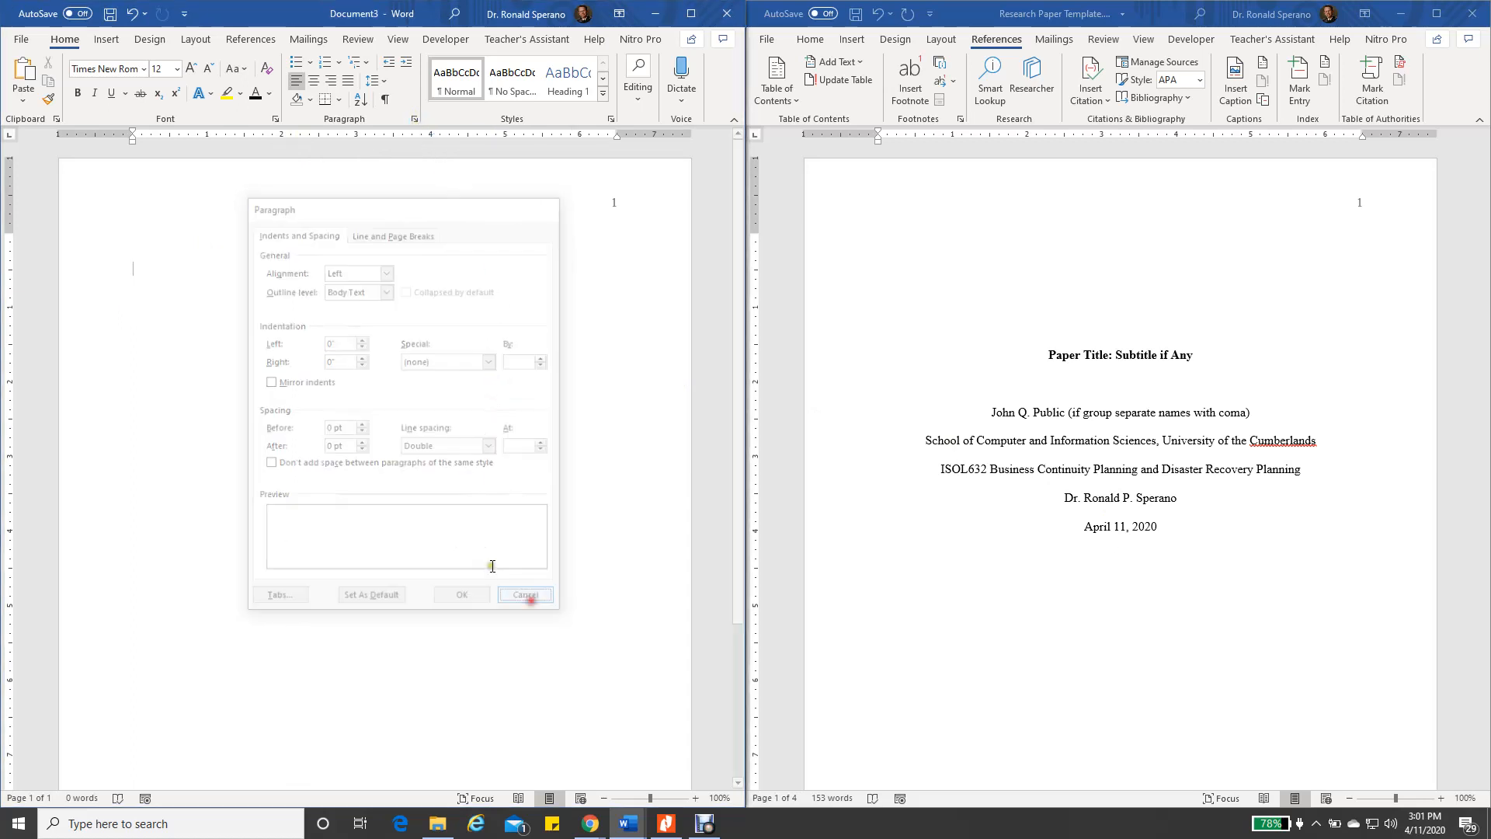
click(385, 82)
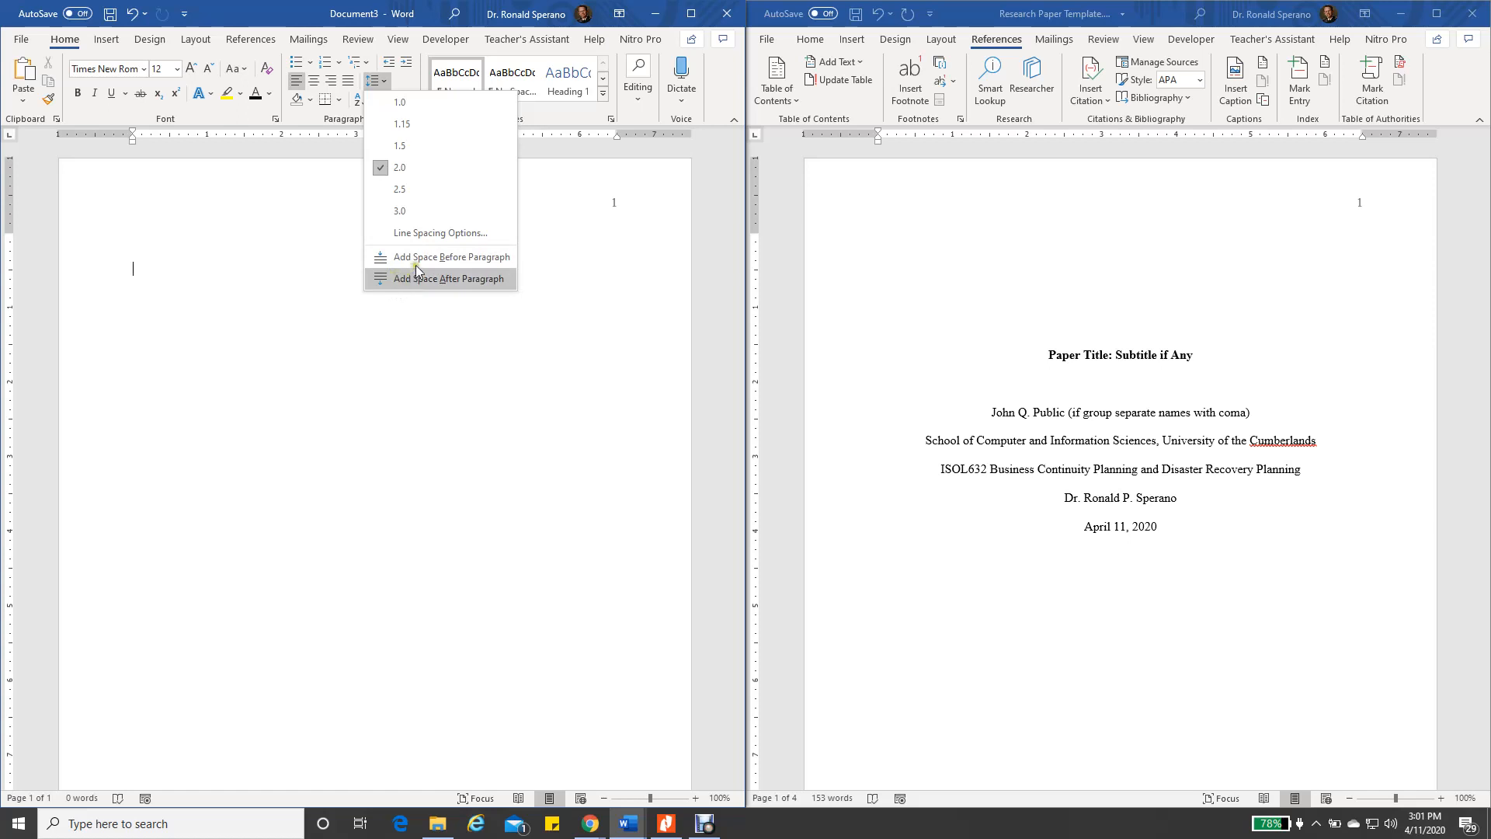
click(416, 319)
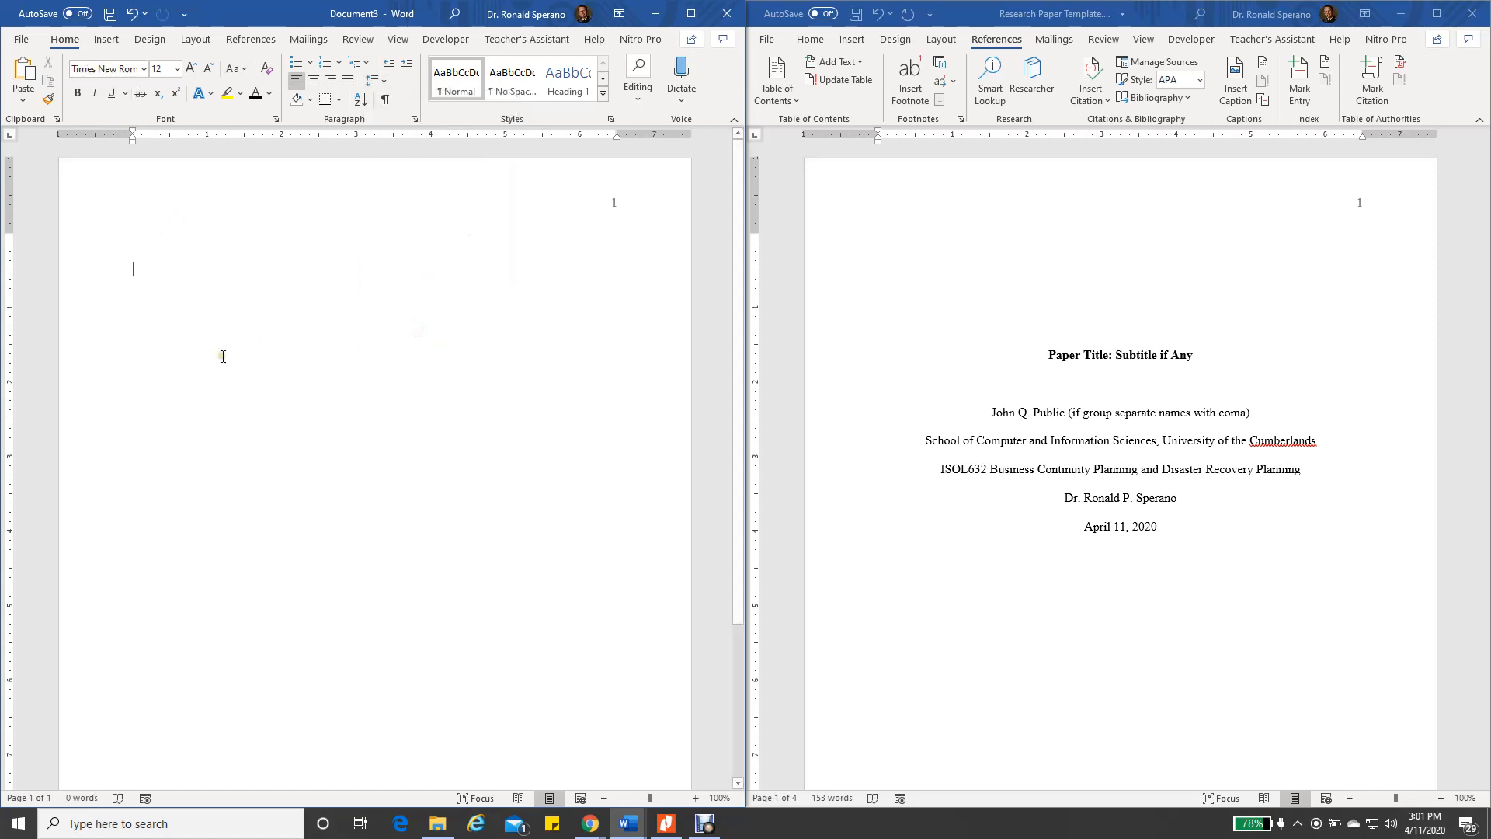
key(ctrl+a)
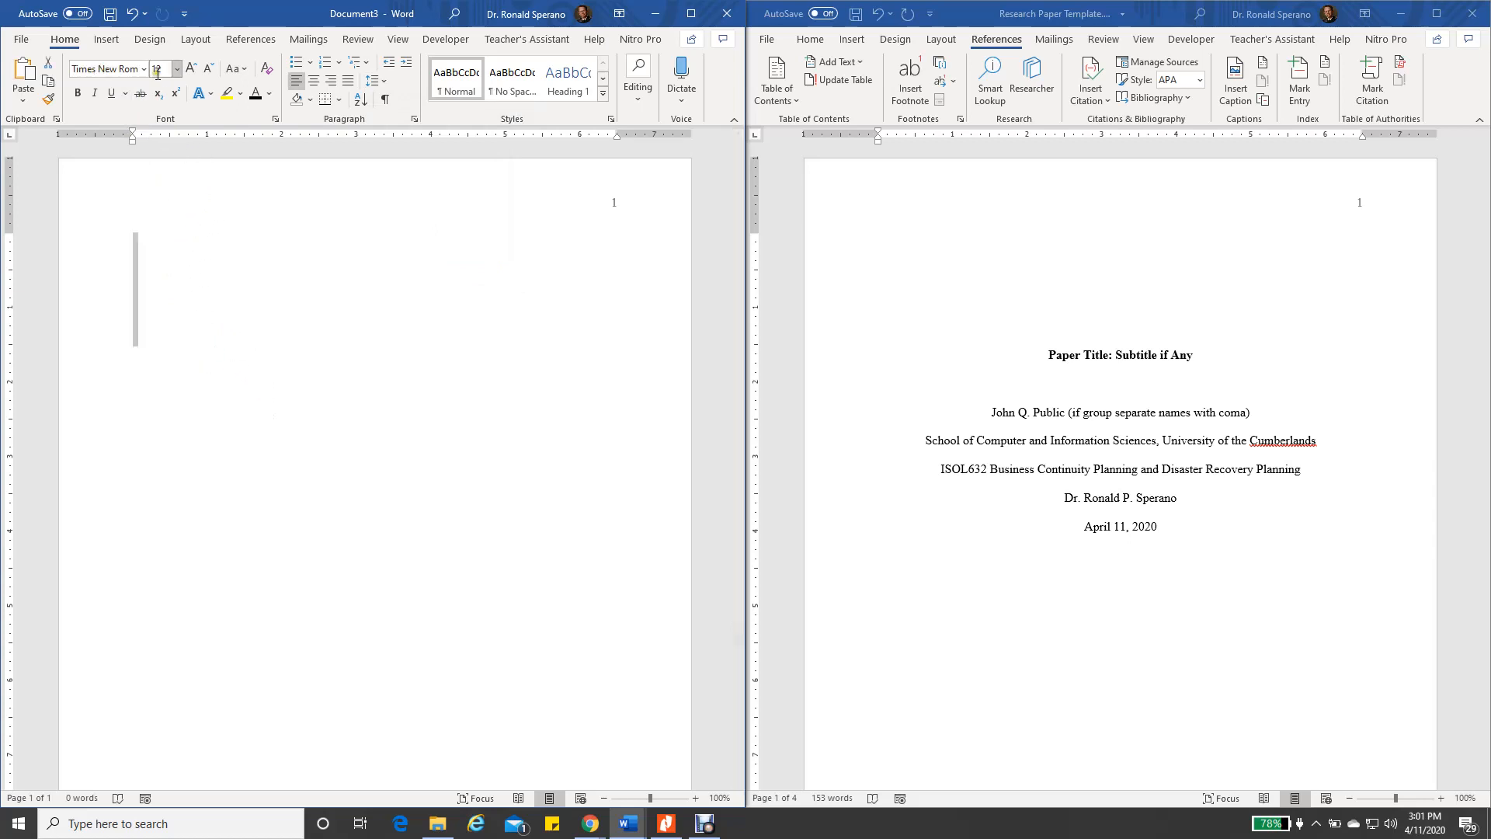
click(278, 504)
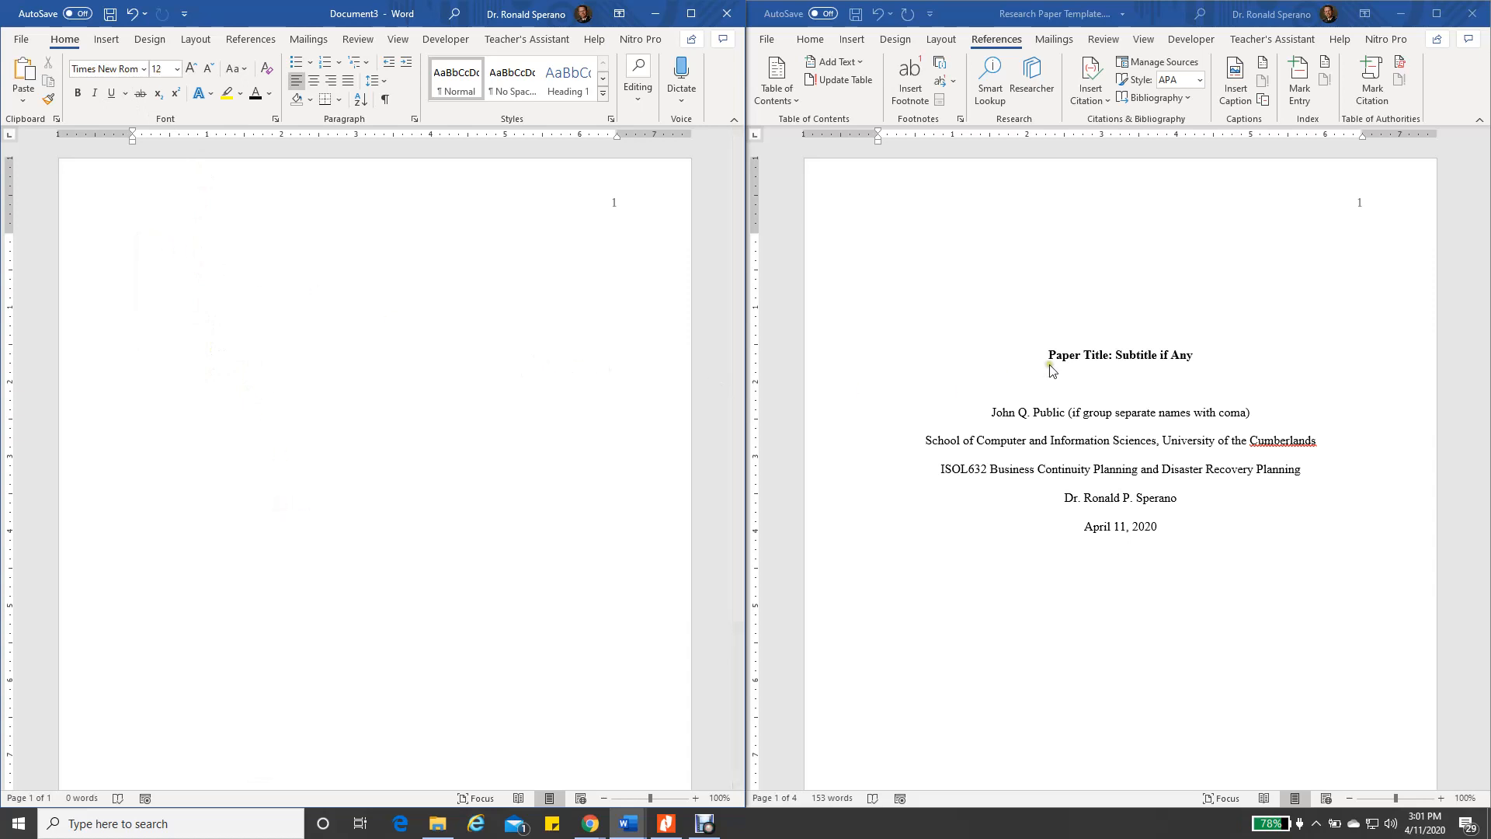
Paste the template's centred title-page lines, 'Paper Title: Subtitle if Any' through the date, and verify spacing
click(99, 268)
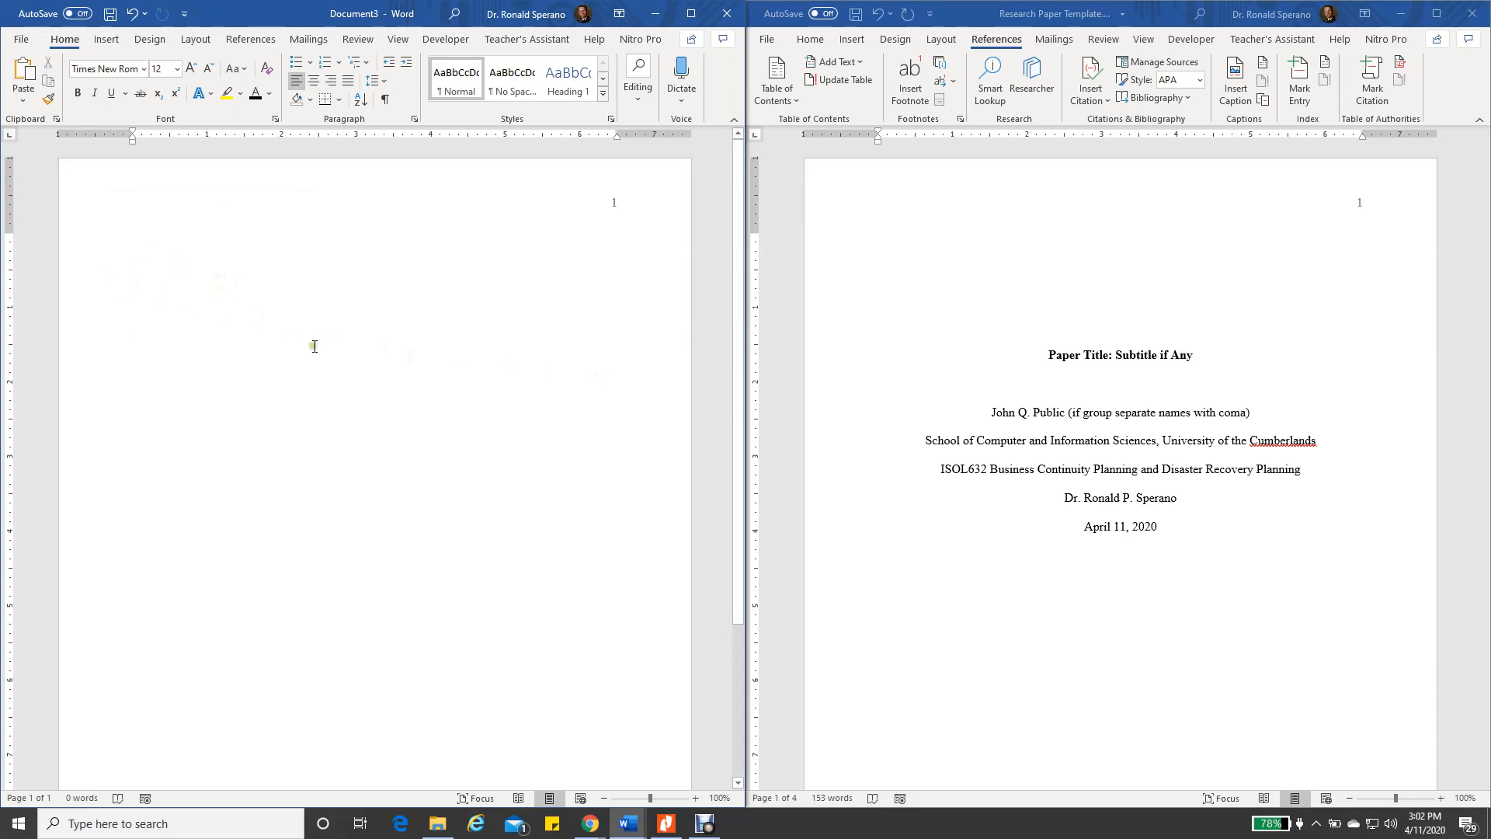
key(ctrl+z)
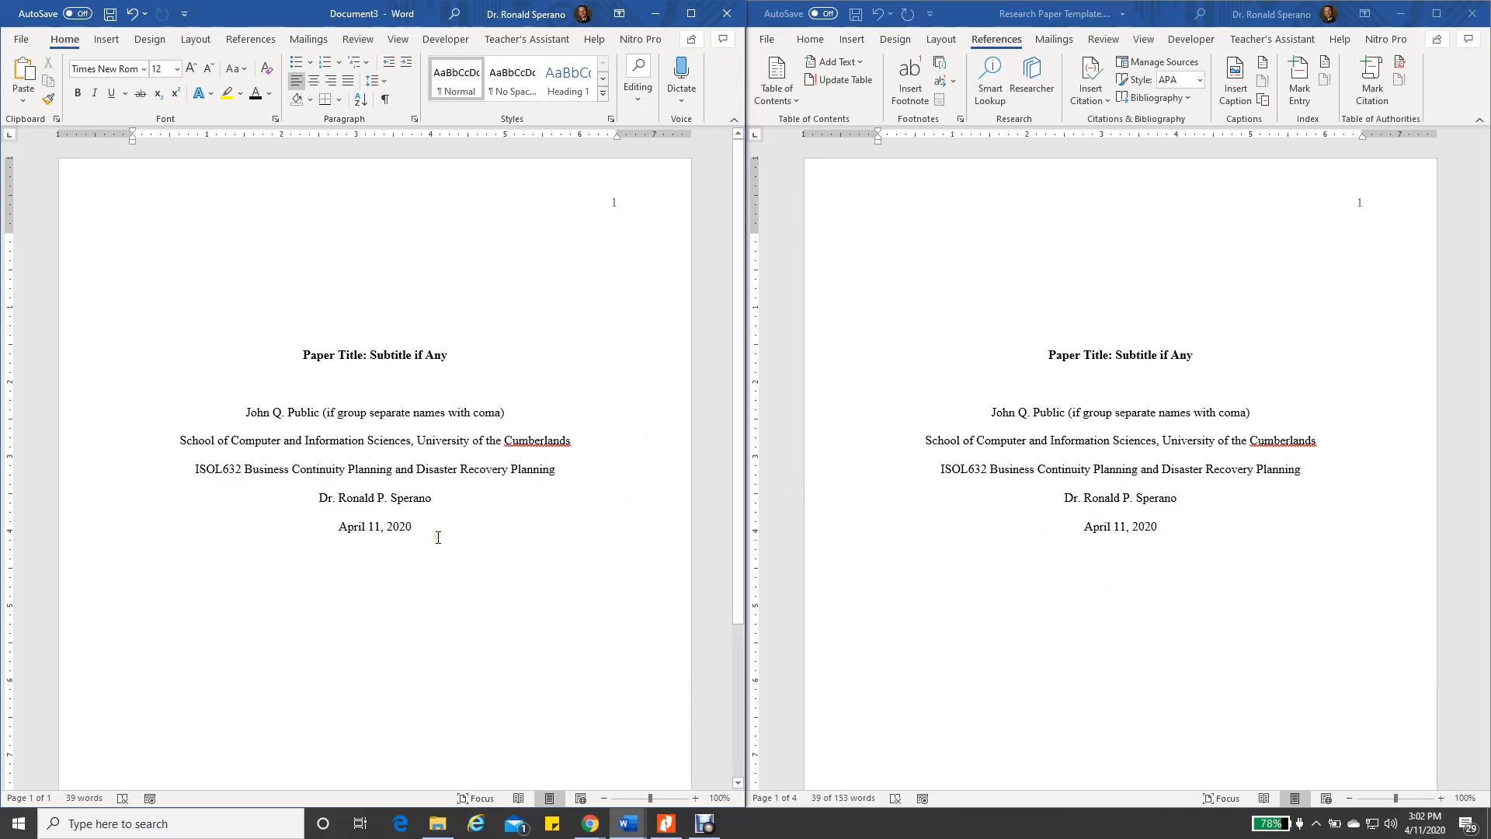
click(349, 413)
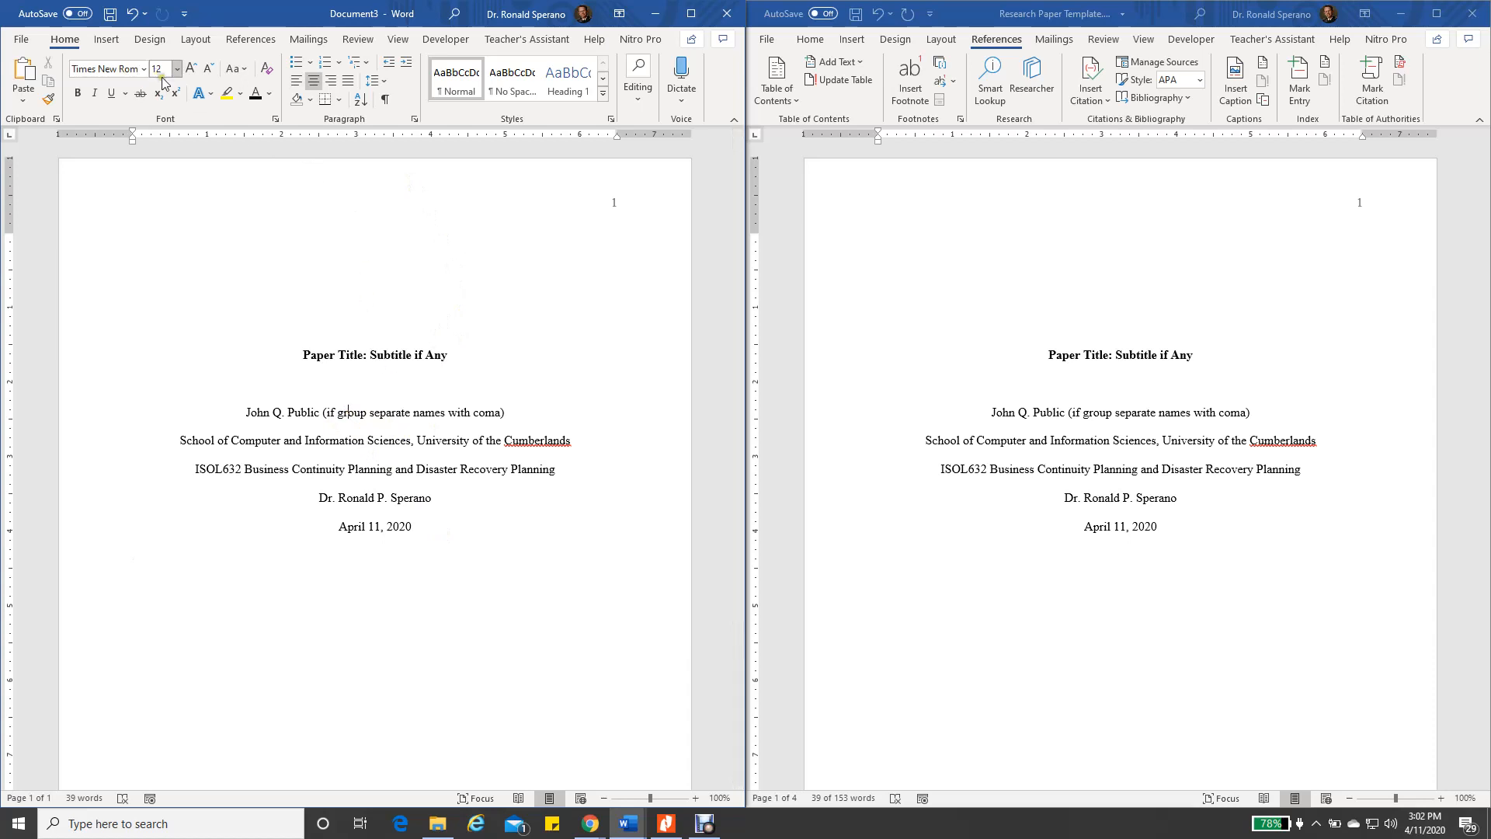
click(385, 82)
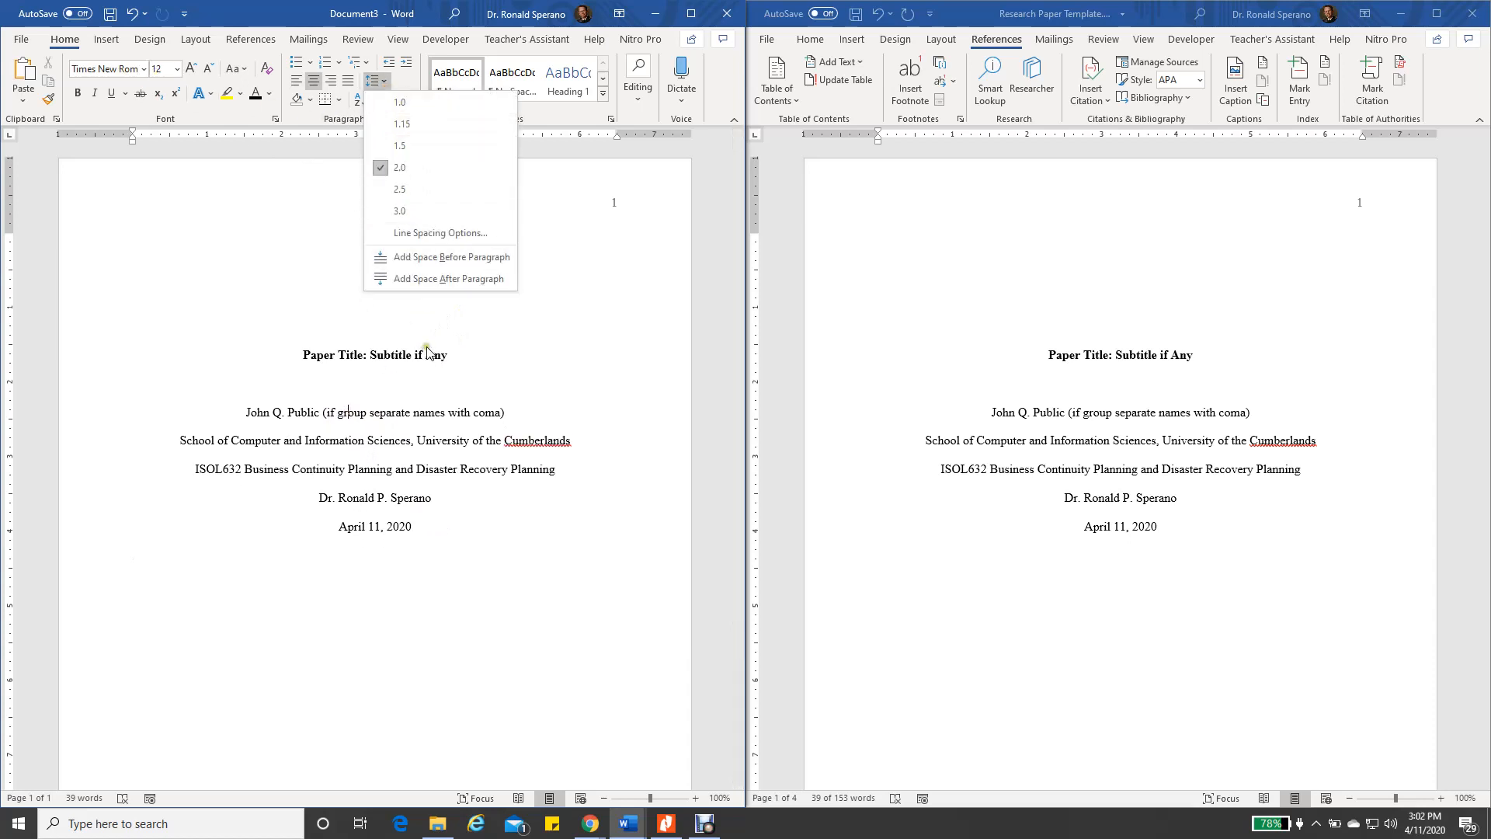
click(494, 654)
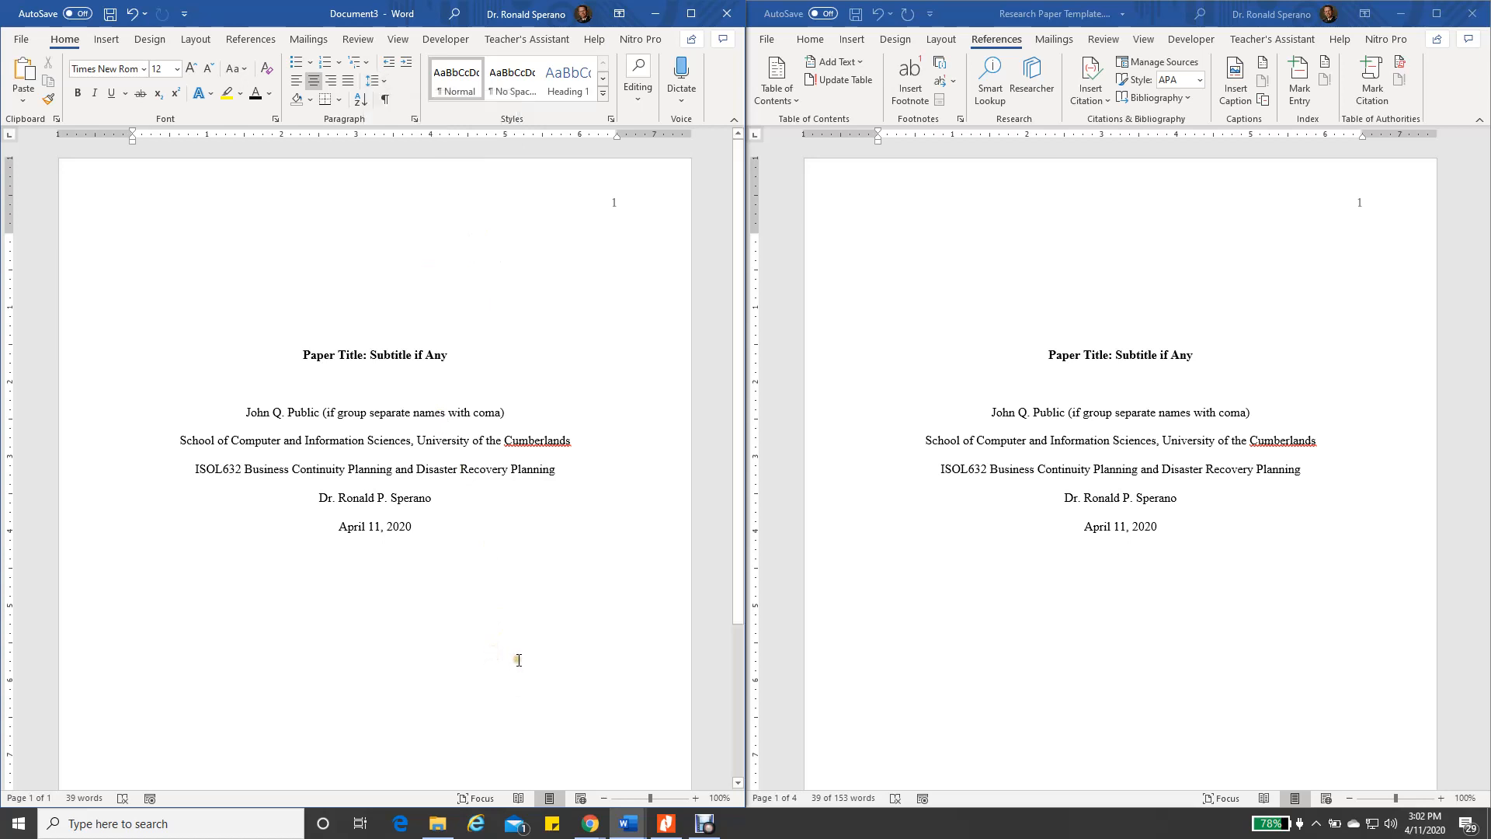
scroll(1018, 658, down, 5)
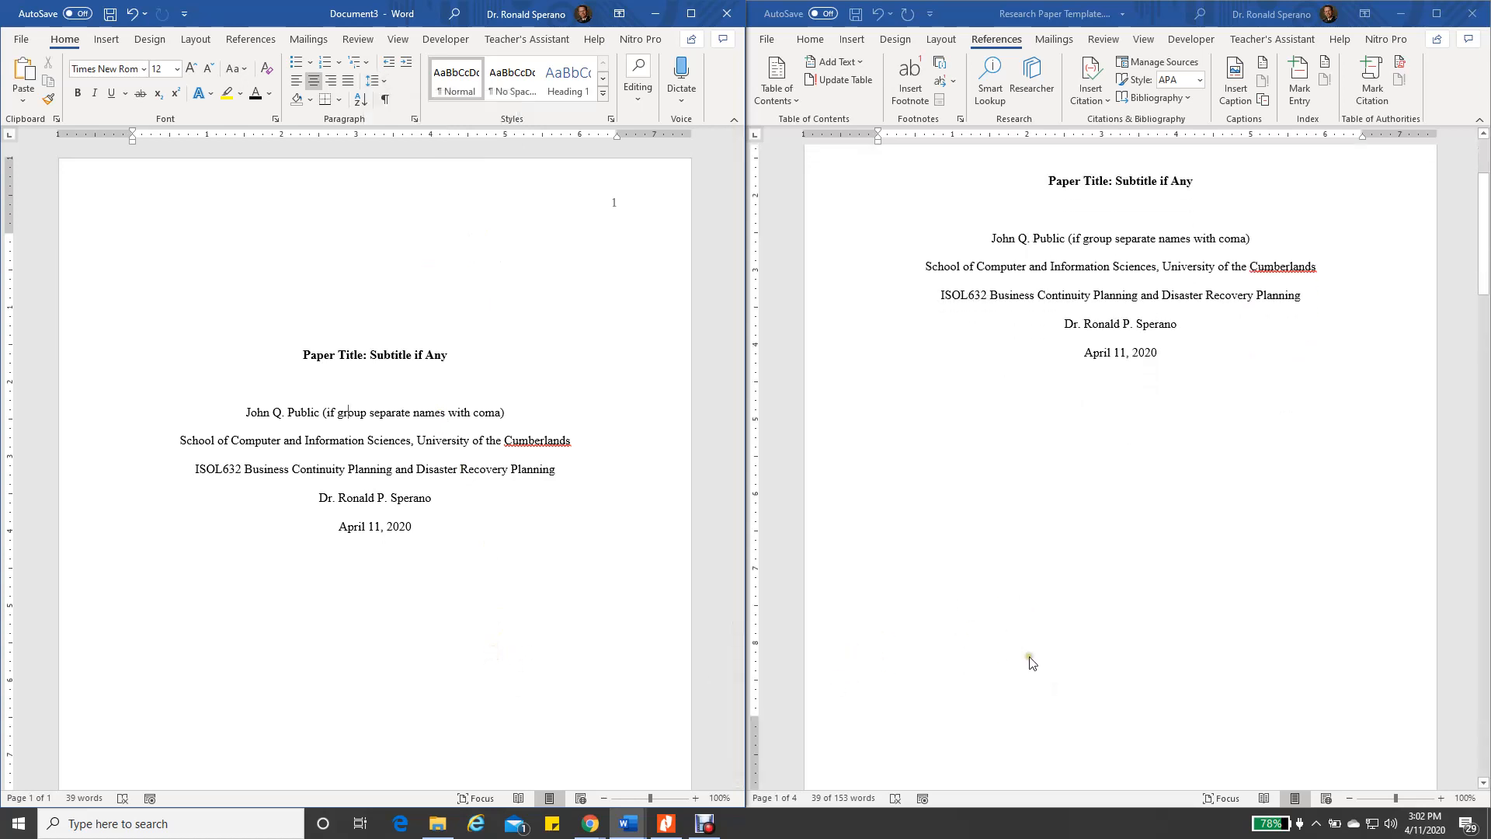
scroll(1026, 665, down, 3)
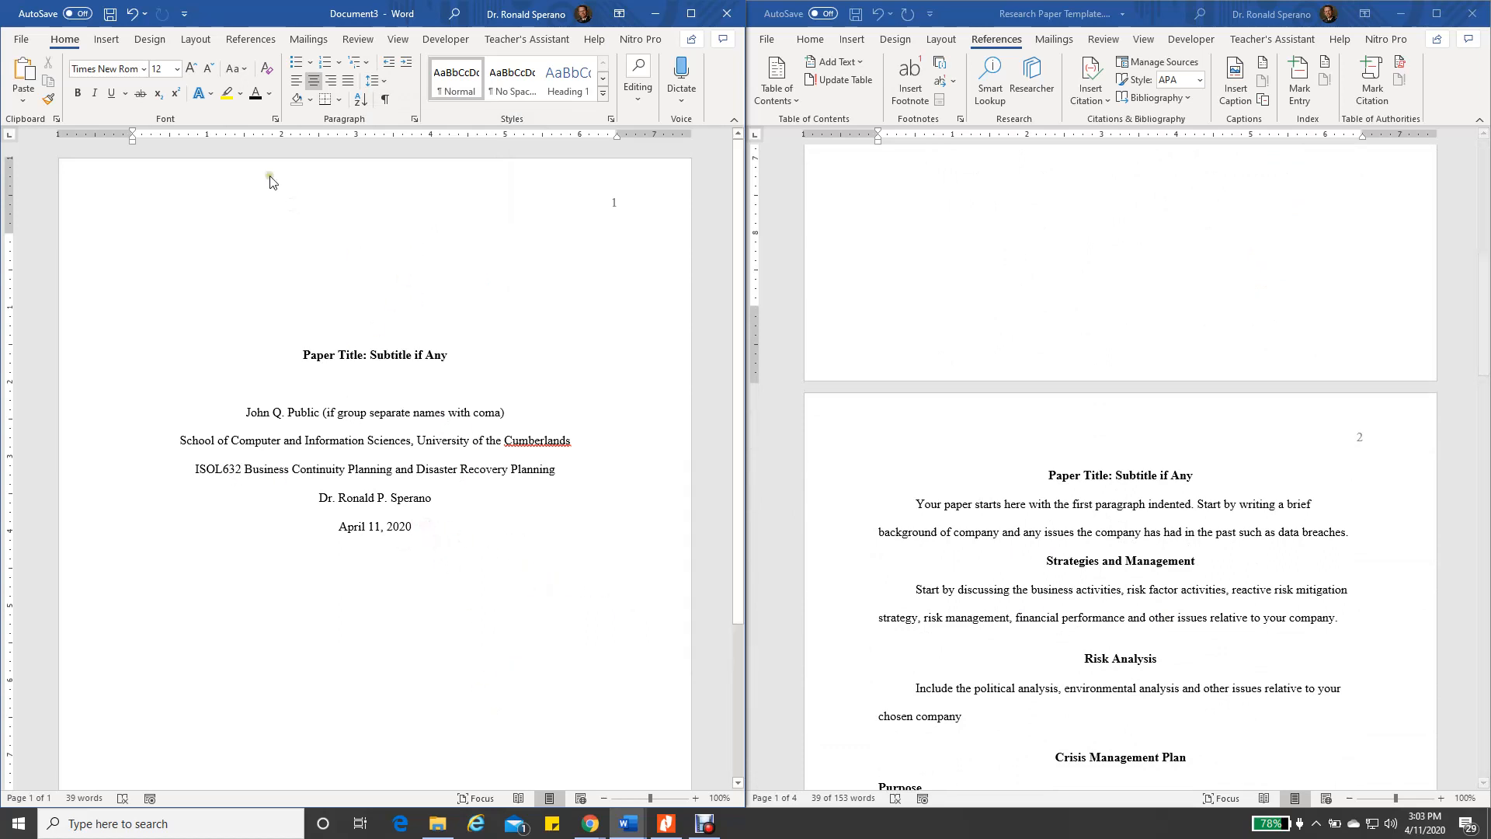
Insert a page break after the title page to start page 2
click(691, 14)
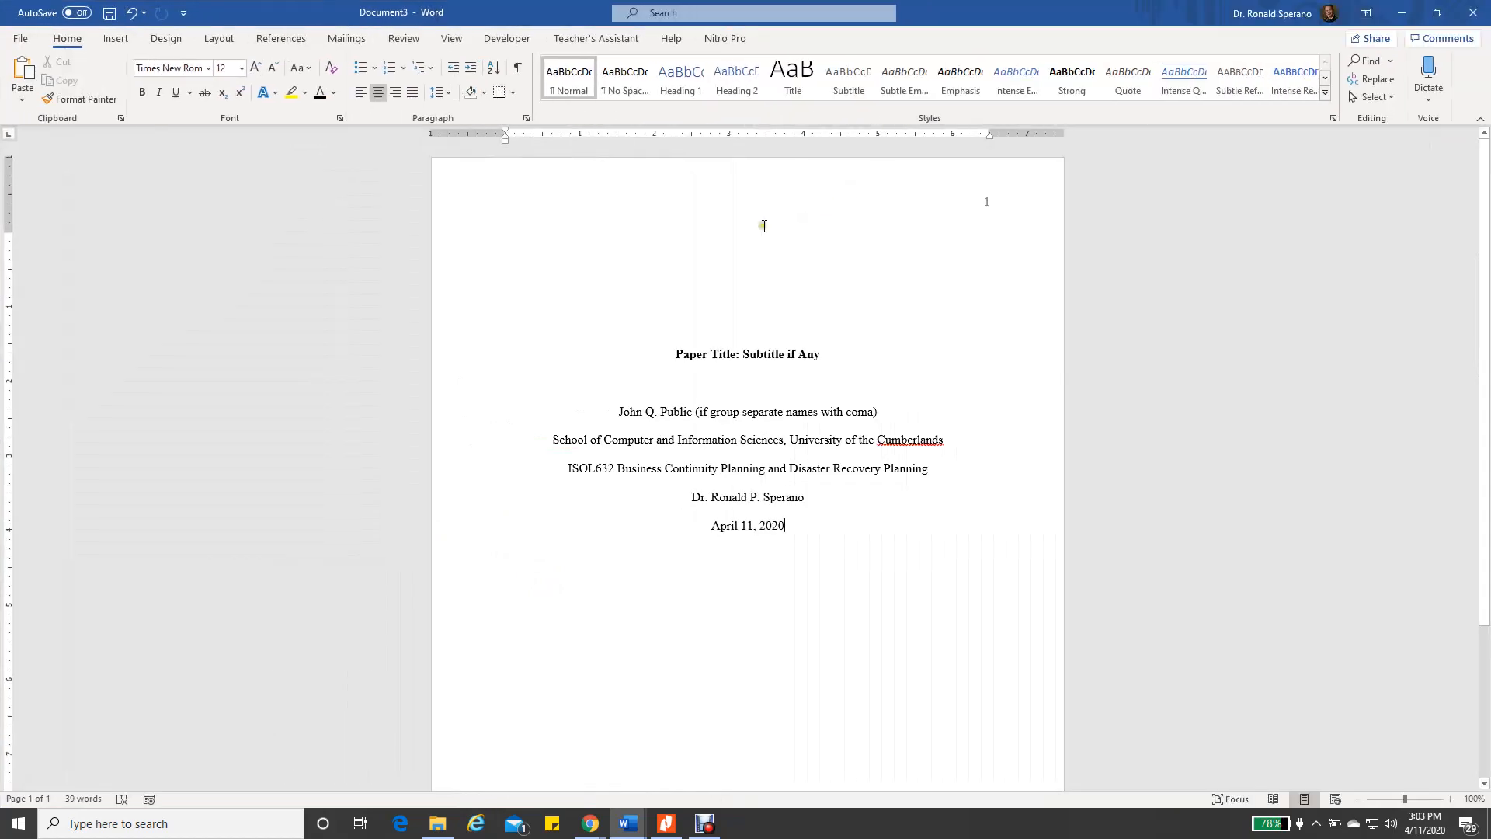
click(115, 39)
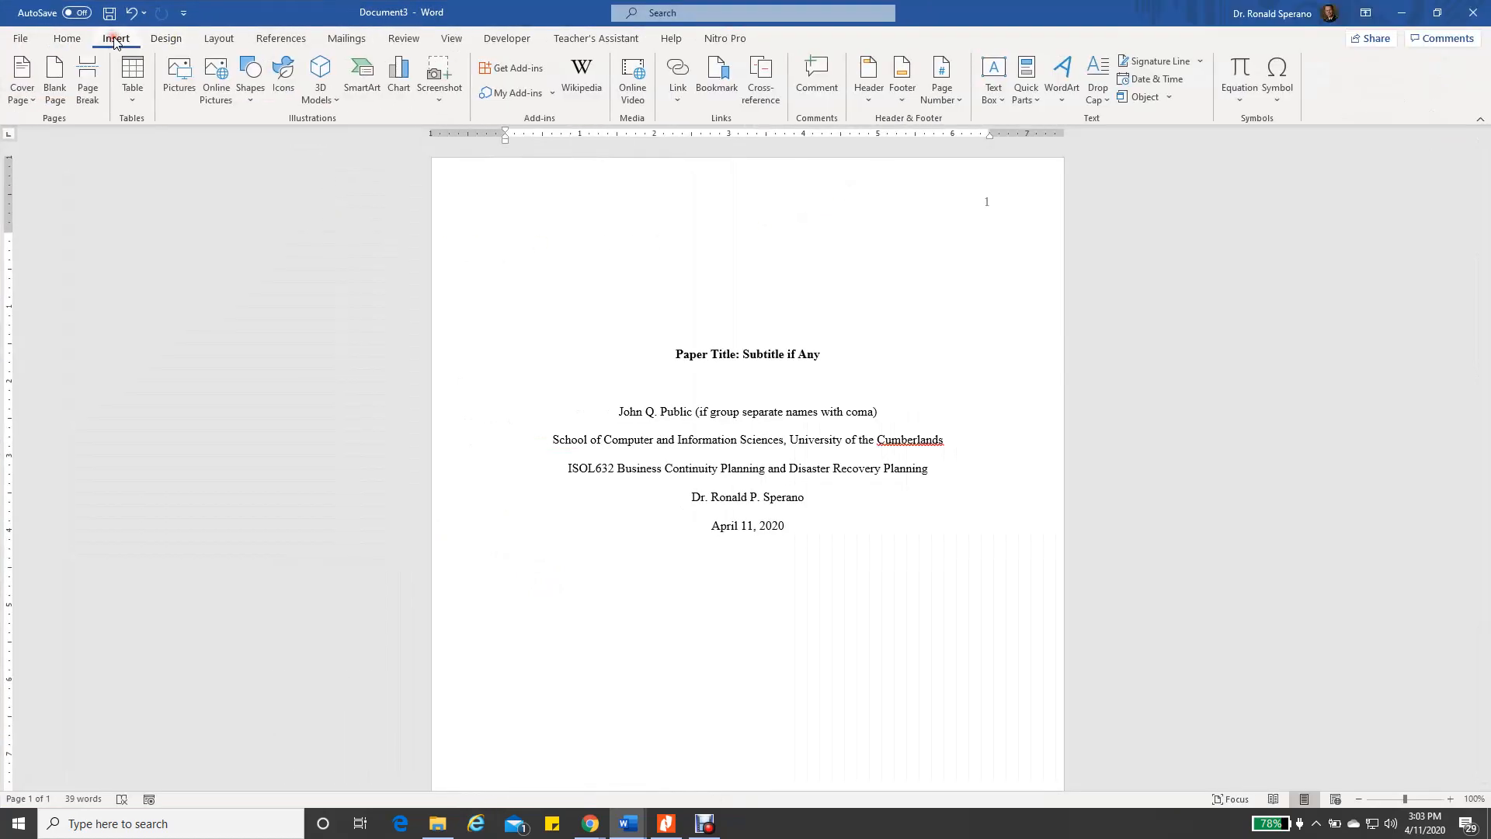
click(88, 89)
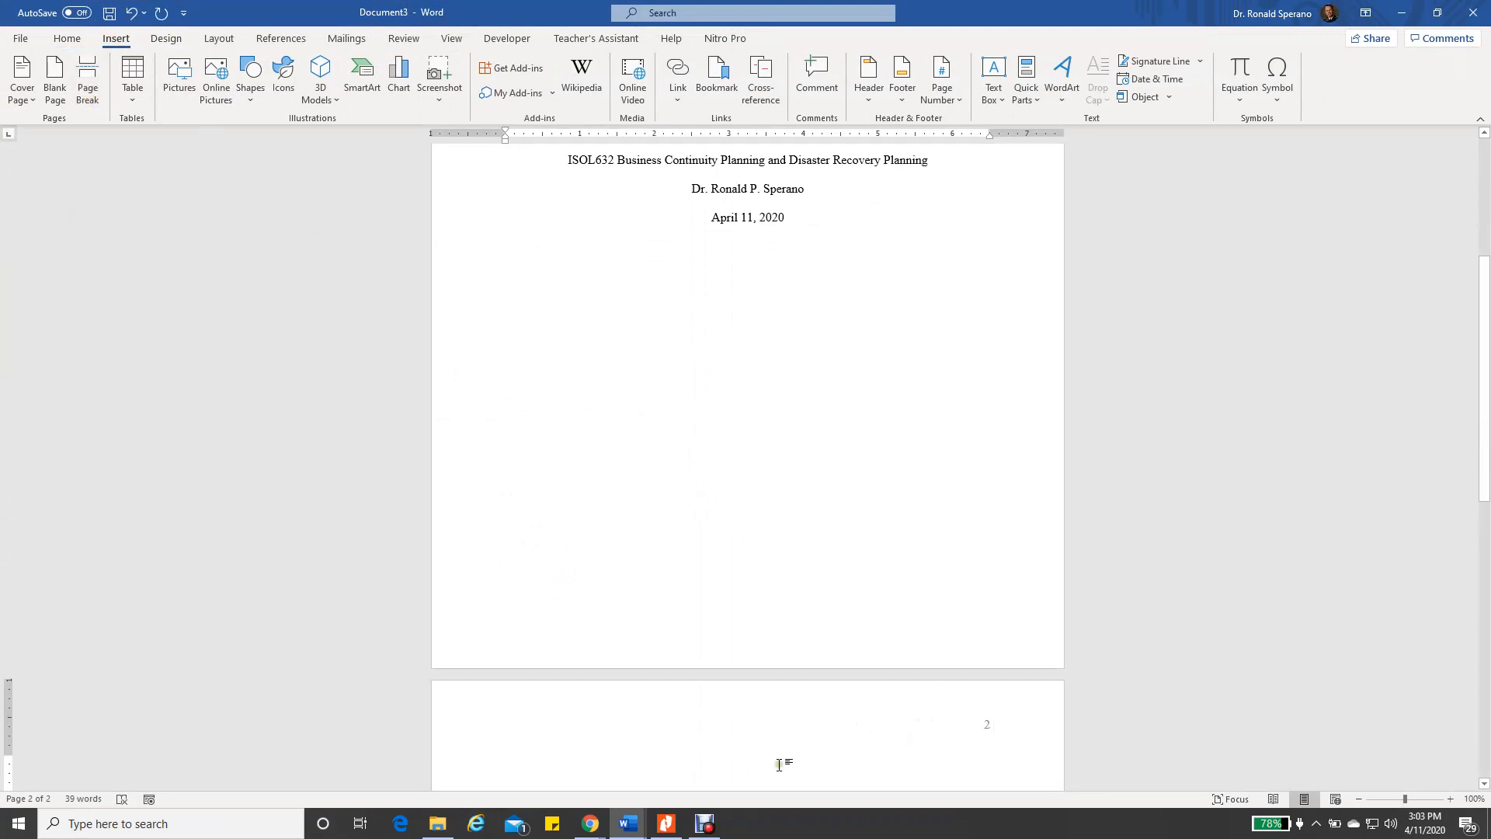
scroll(983, 772, down, 5)
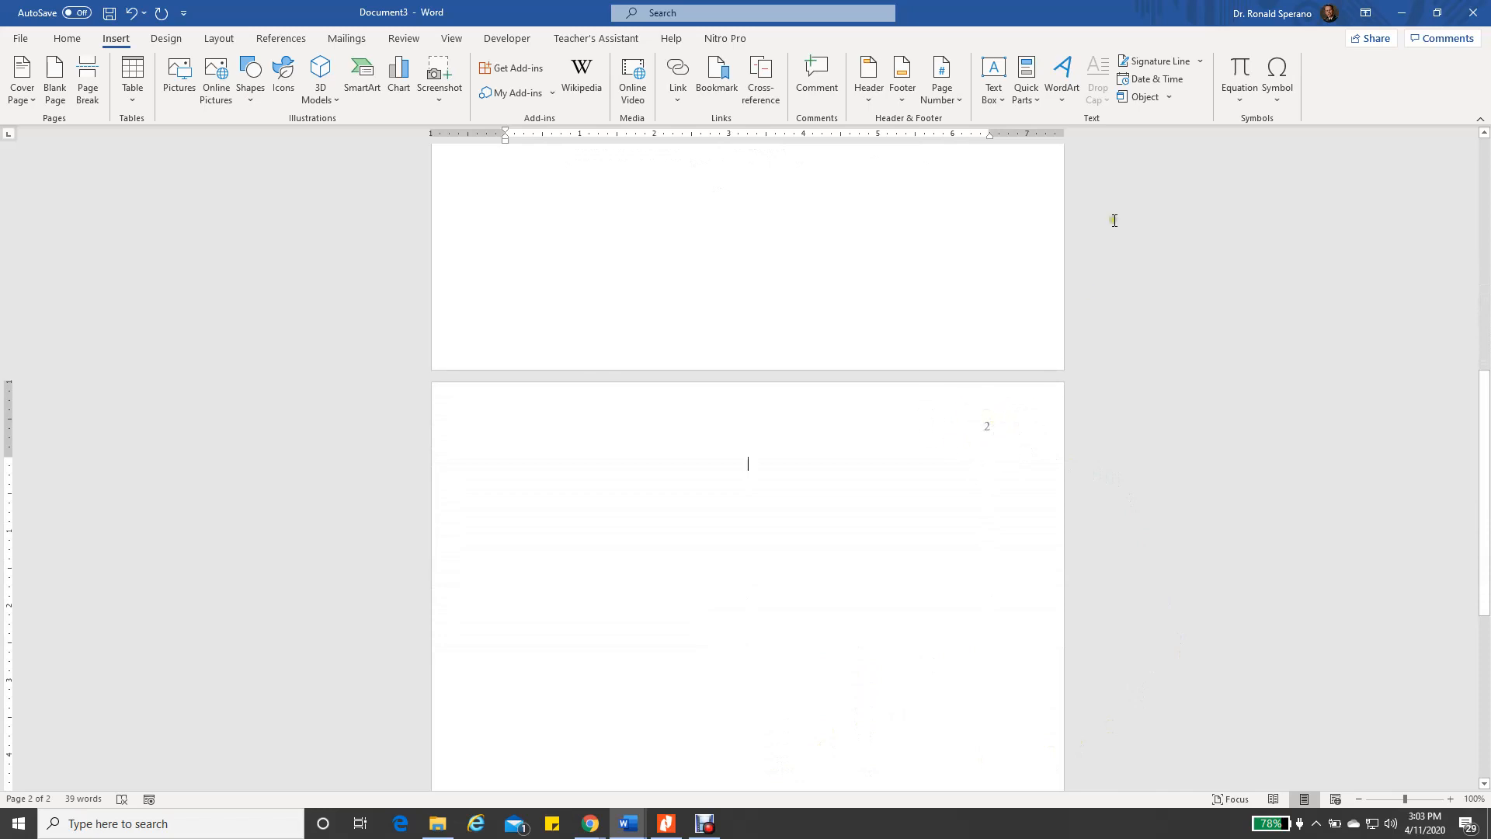
Snap the paper beside the Research Paper Template and scroll both to page 2
drag(1108, 20, 0, 296)
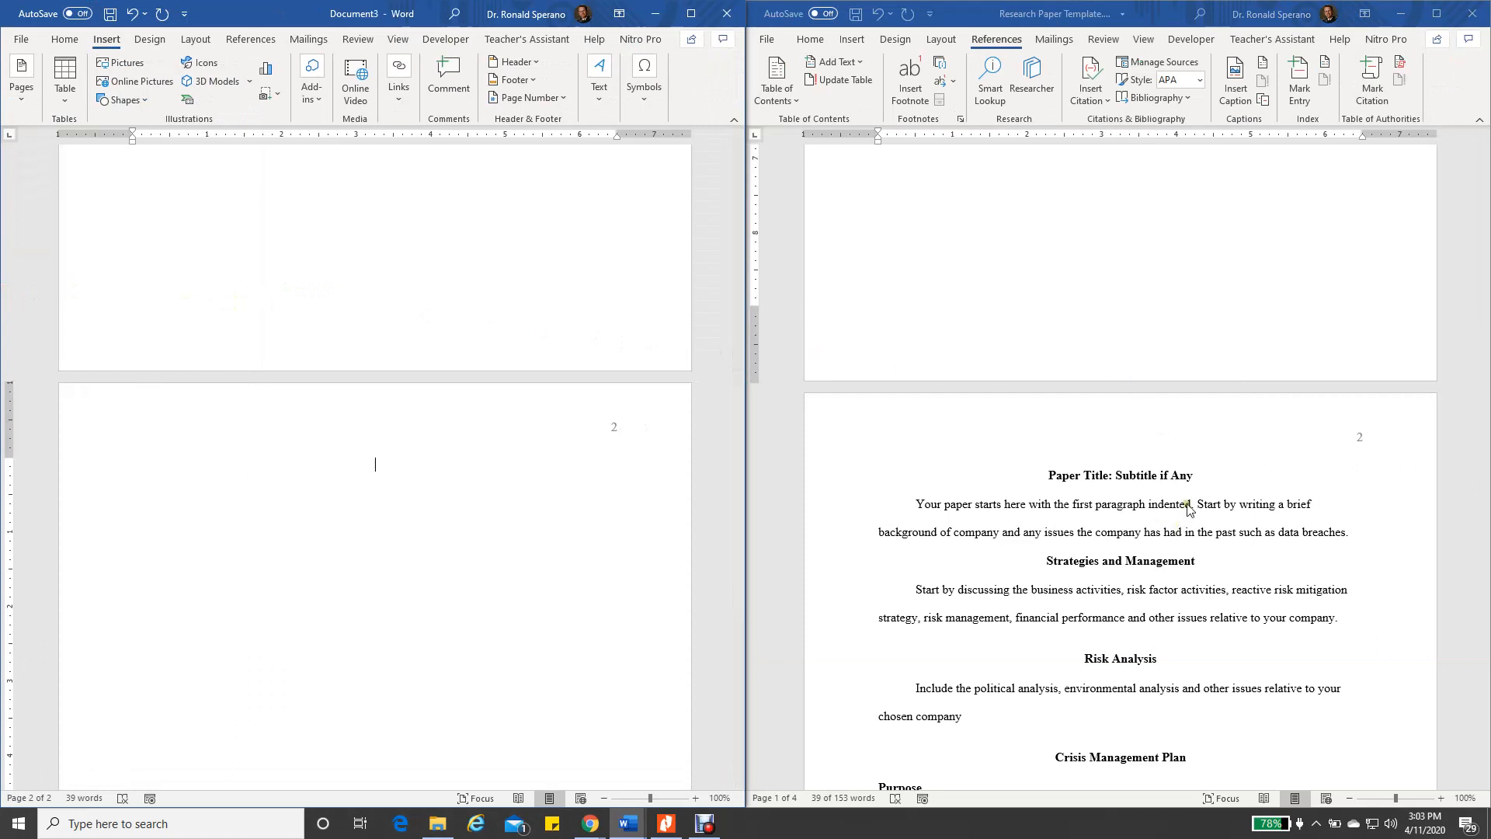
scroll(1184, 525, down, 1)
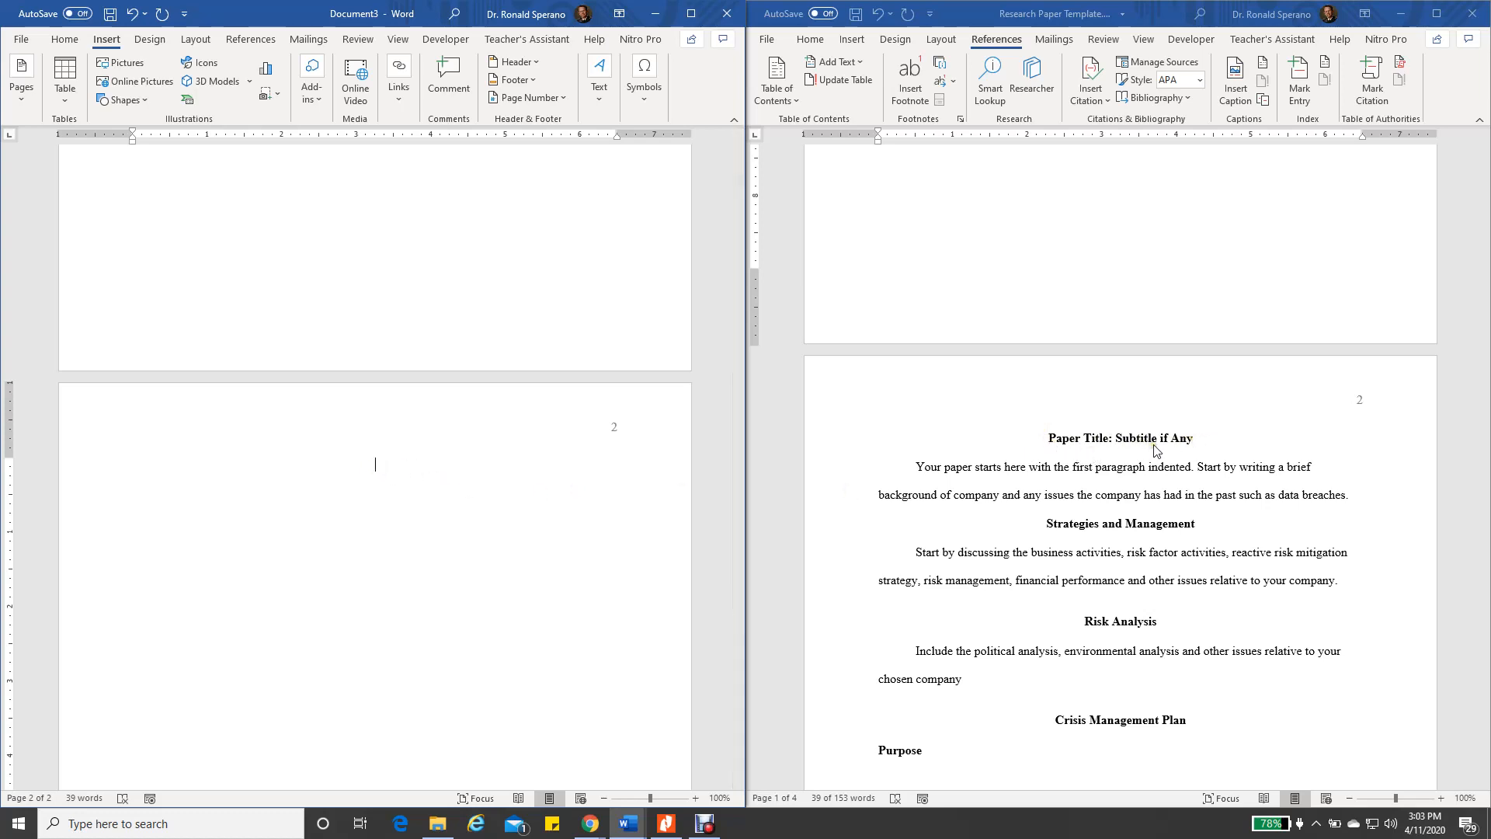
scroll(543, 423, up, 10)
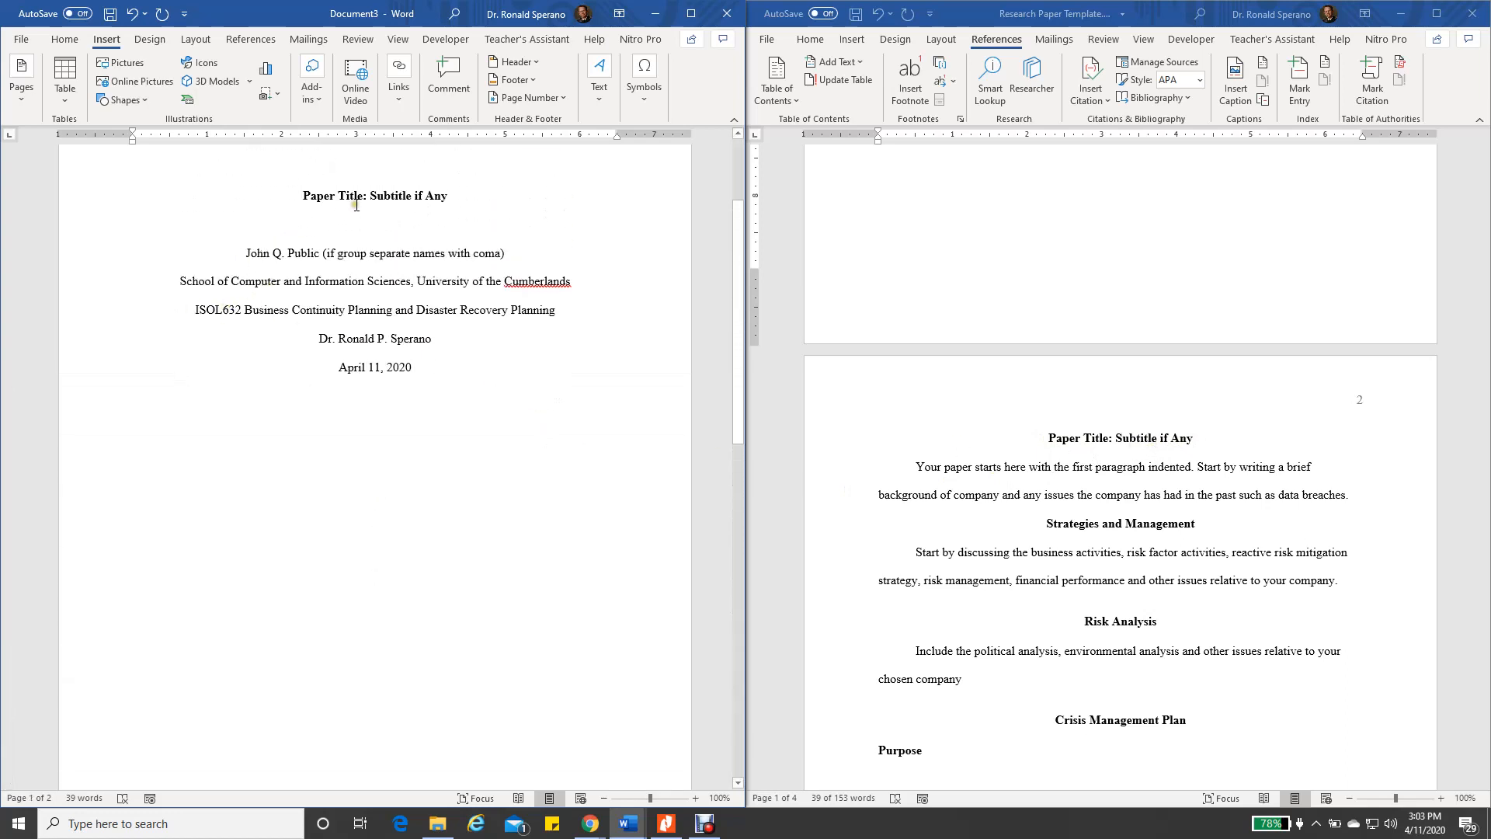
scroll(603, 310, down, 10)
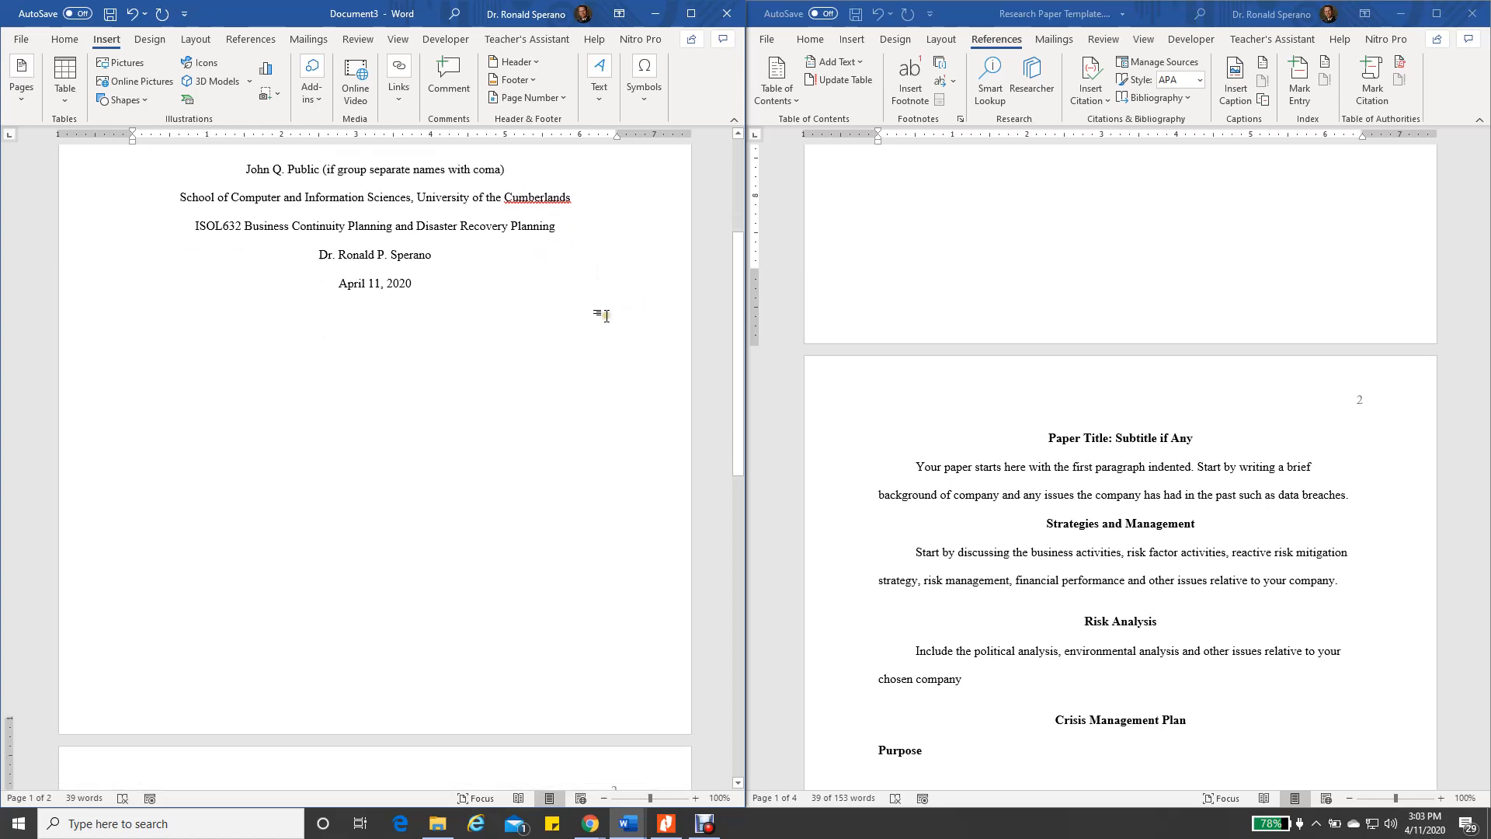
scroll(584, 348, down, 3)
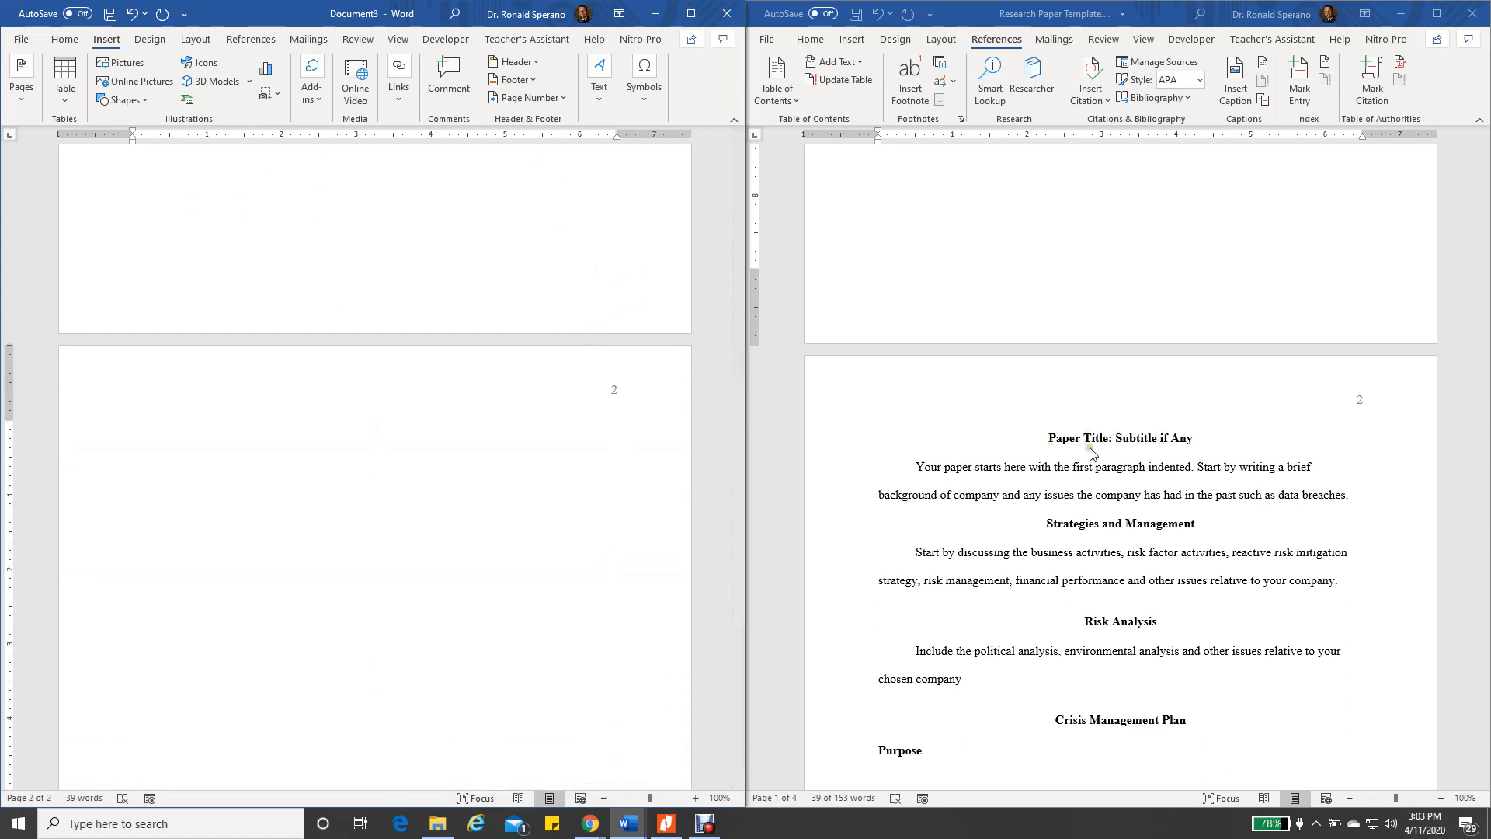
Check page 2's heading and opening paragraph, and add a period to item 1 of the assignment instructions
click(377, 455)
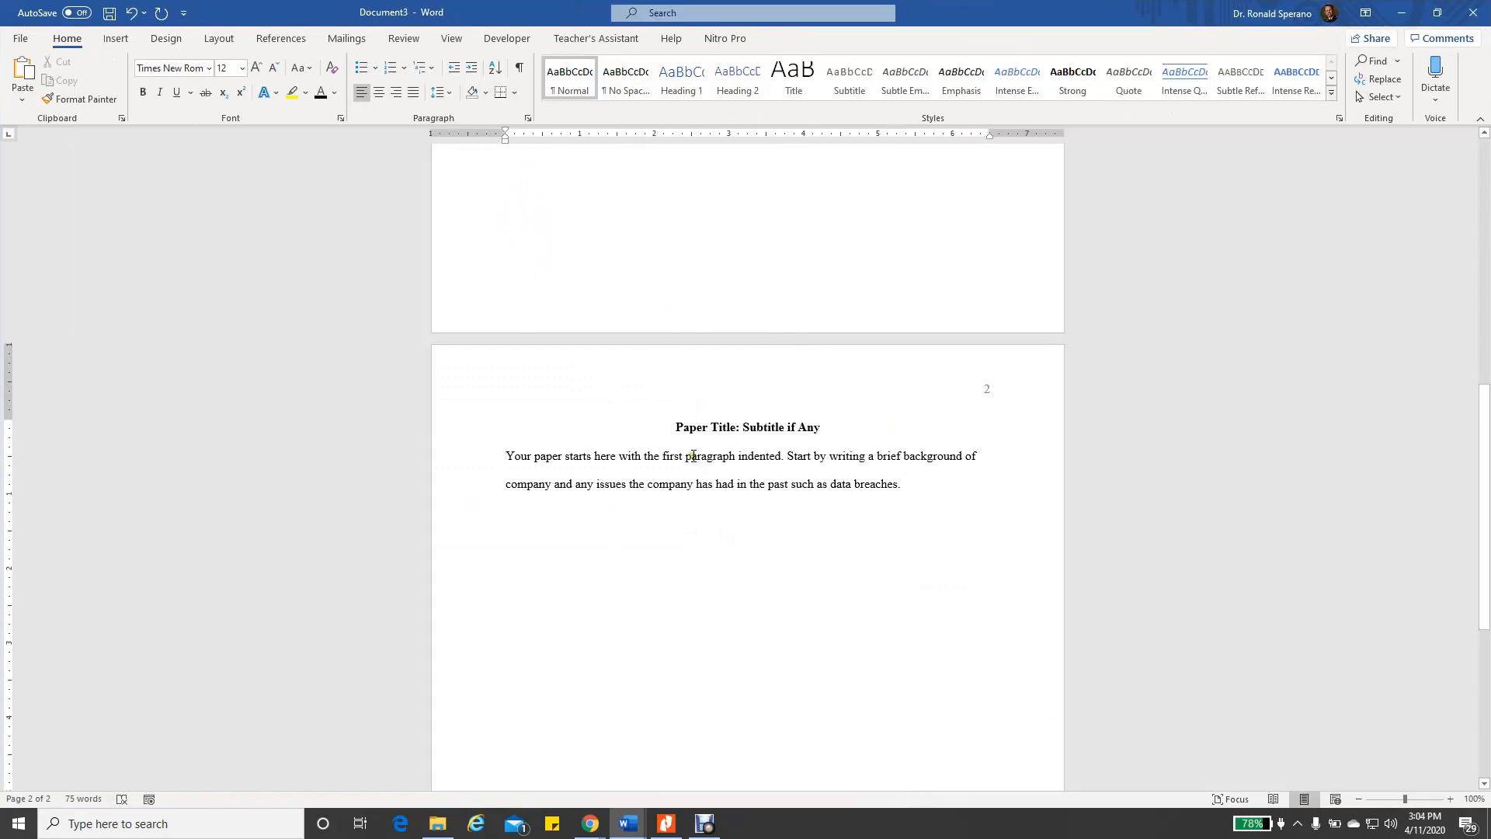
click(683, 427)
mouse_move(629, 828)
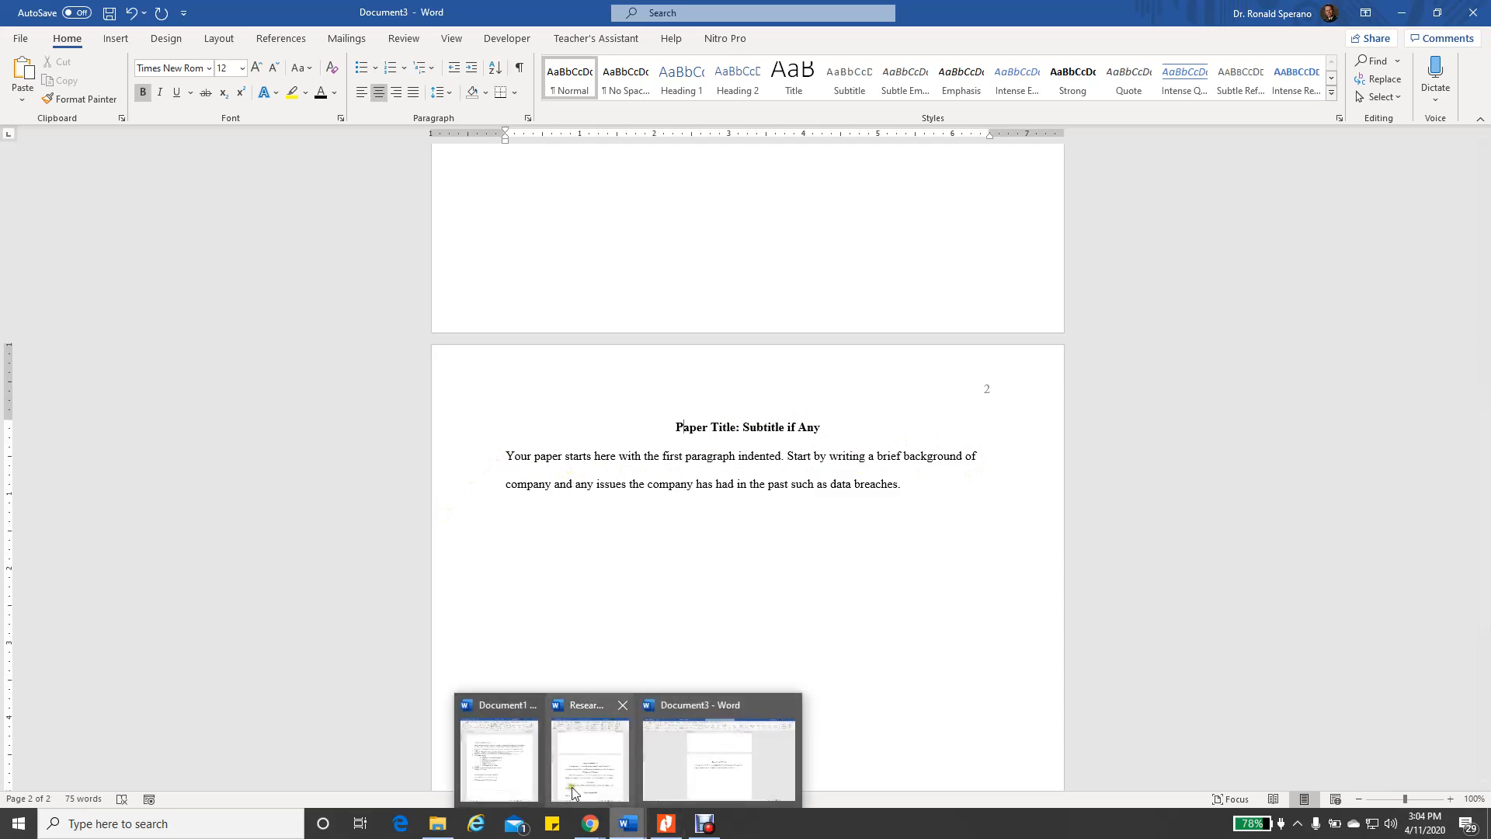
click(500, 761)
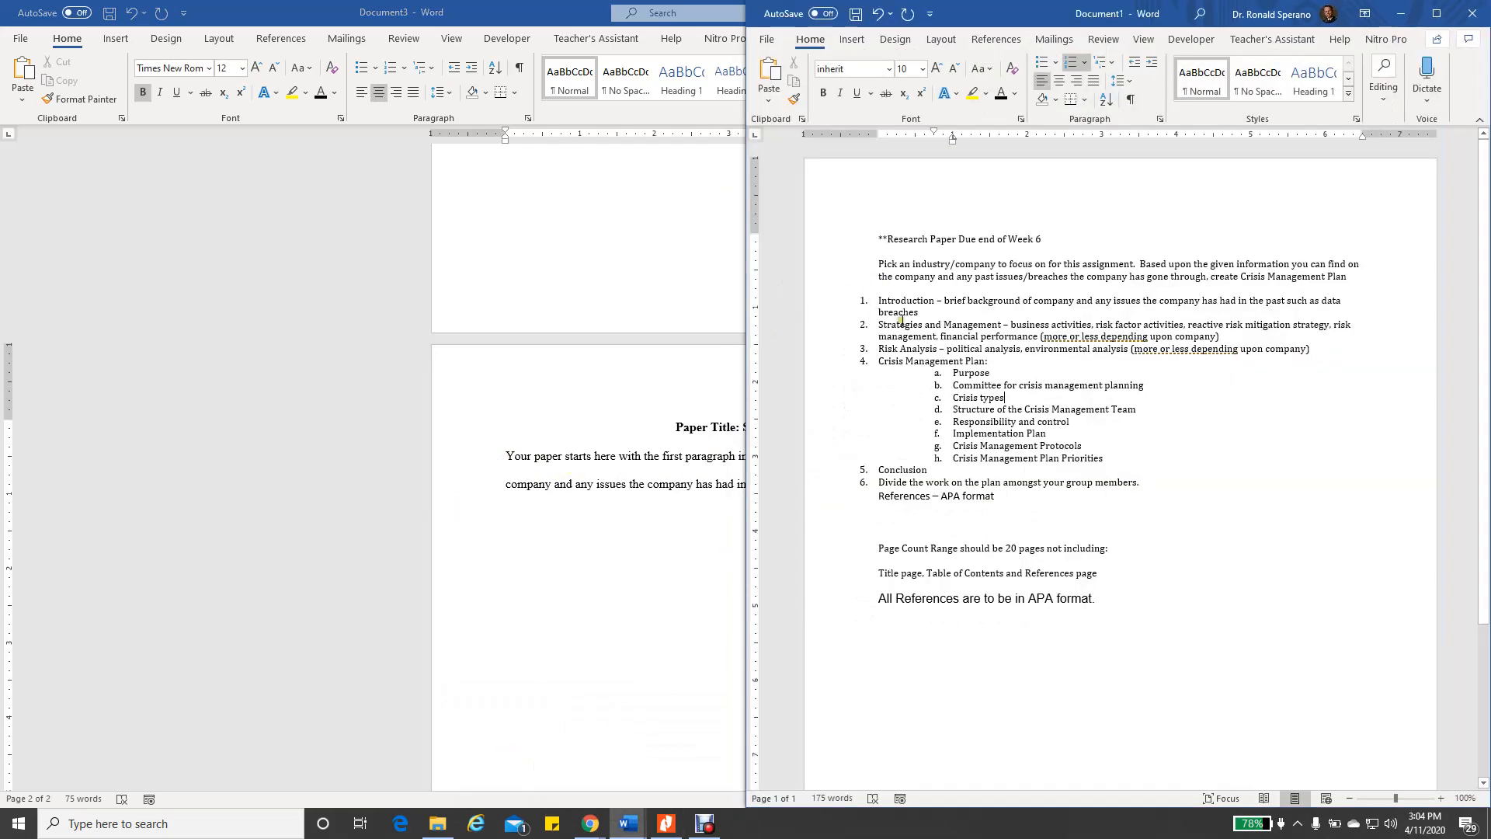
click(929, 311)
text(.)
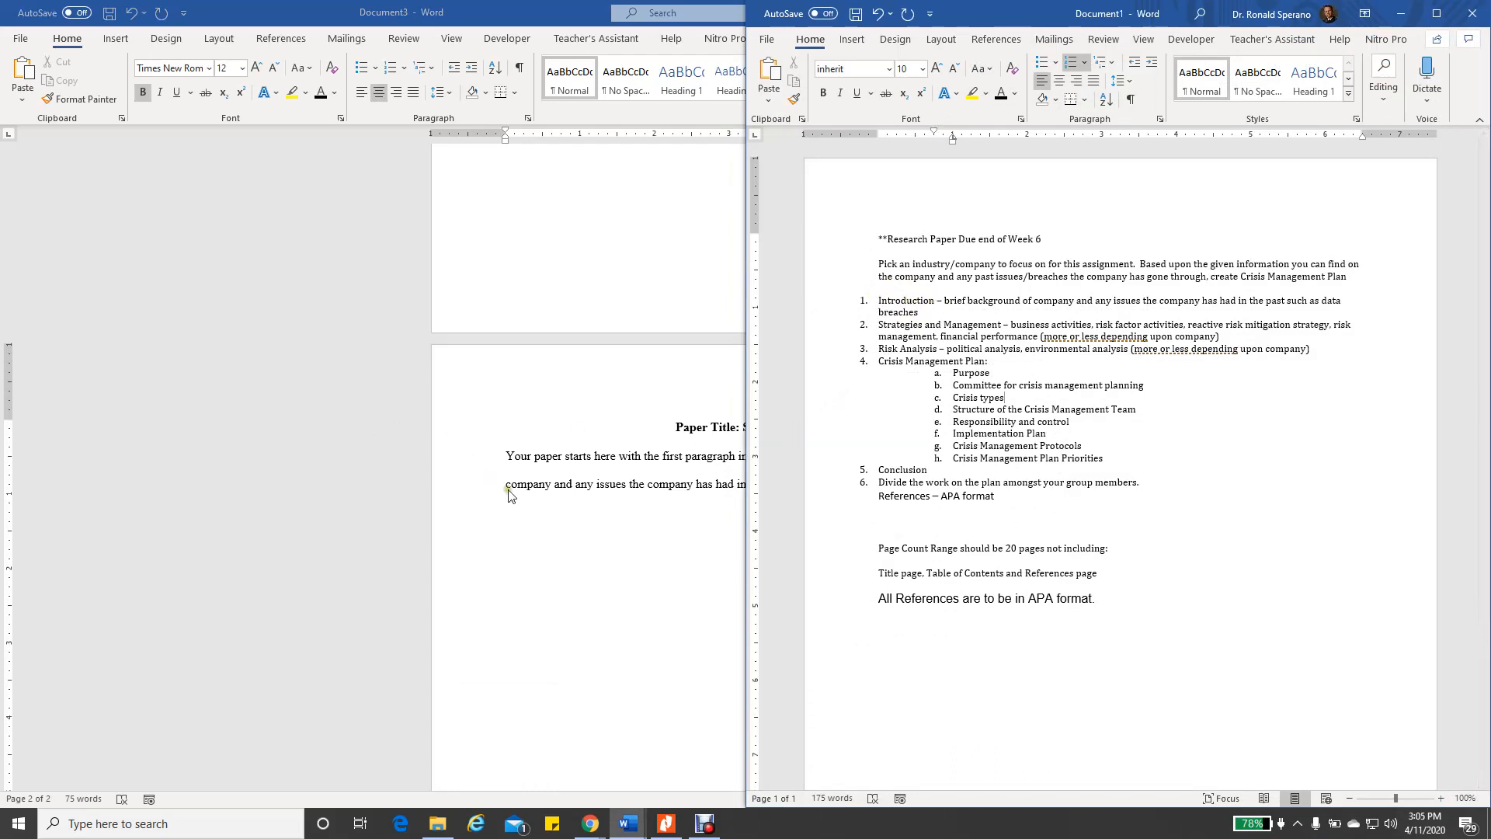
click(545, 507)
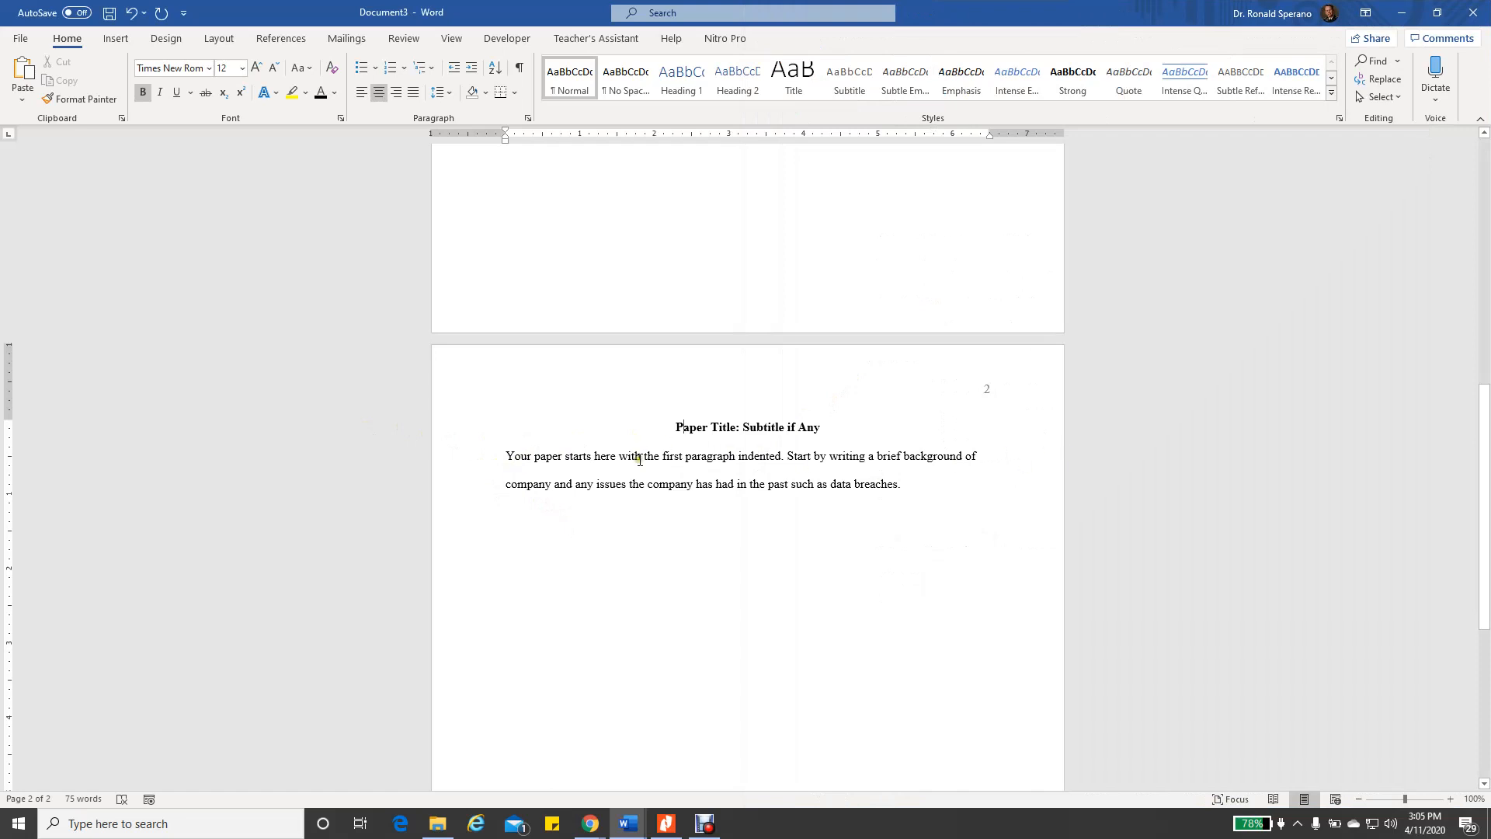
click(505, 456)
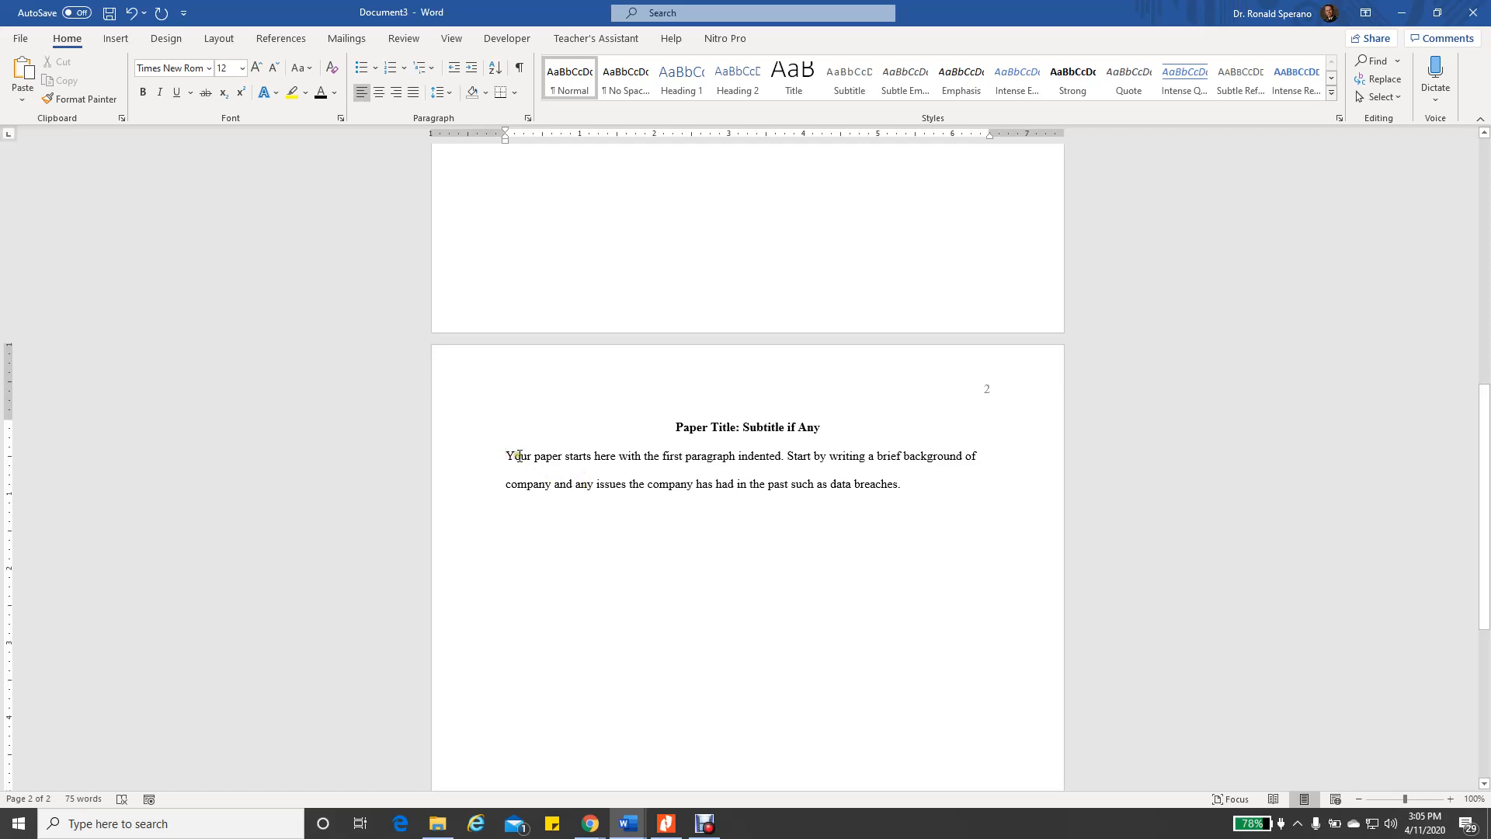
Apply a 0.5" First line special indent to page 2's opening paragraph
click(528, 117)
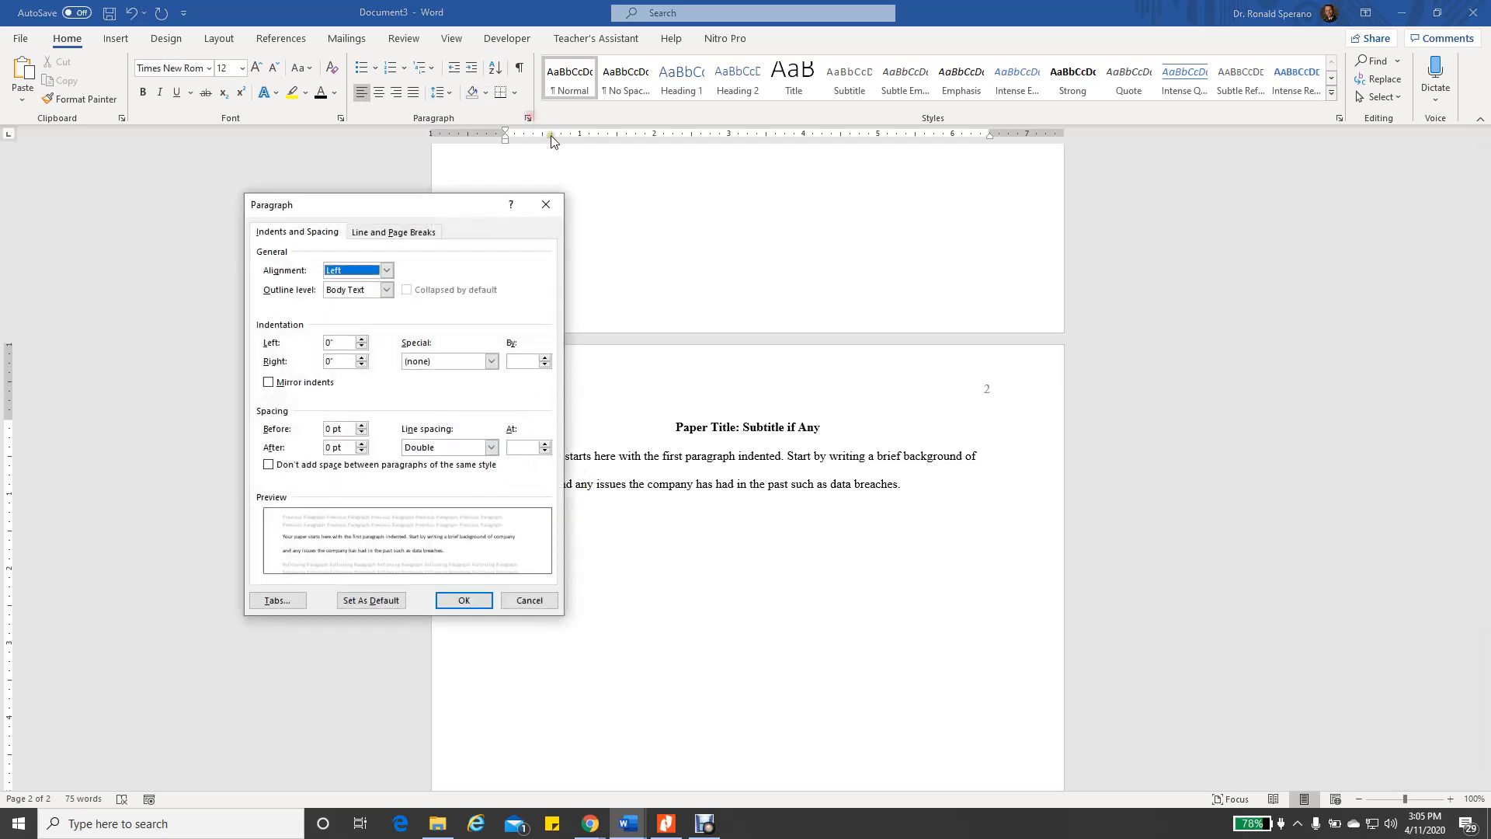
click(490, 361)
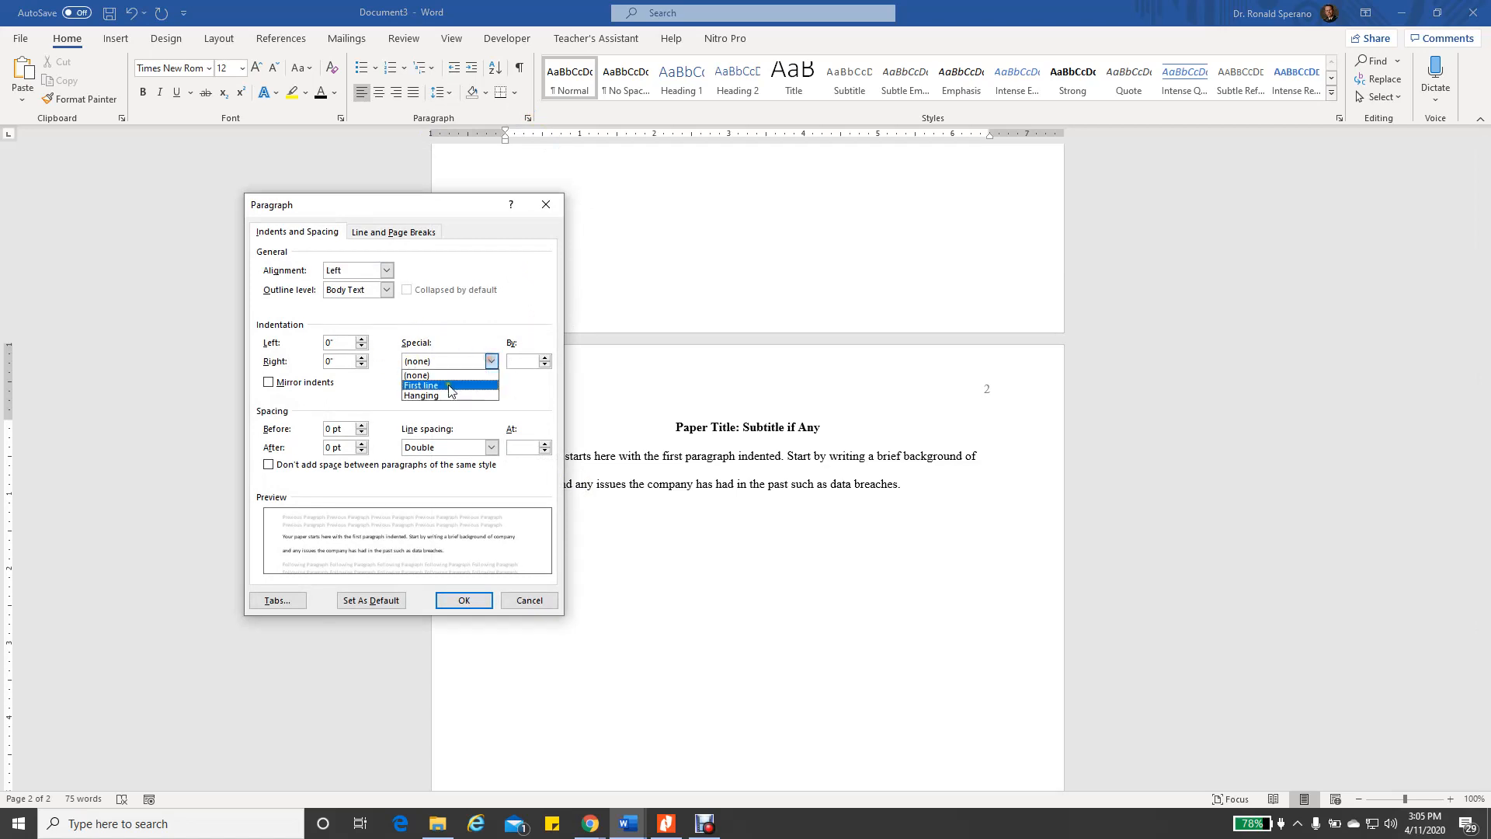
click(453, 386)
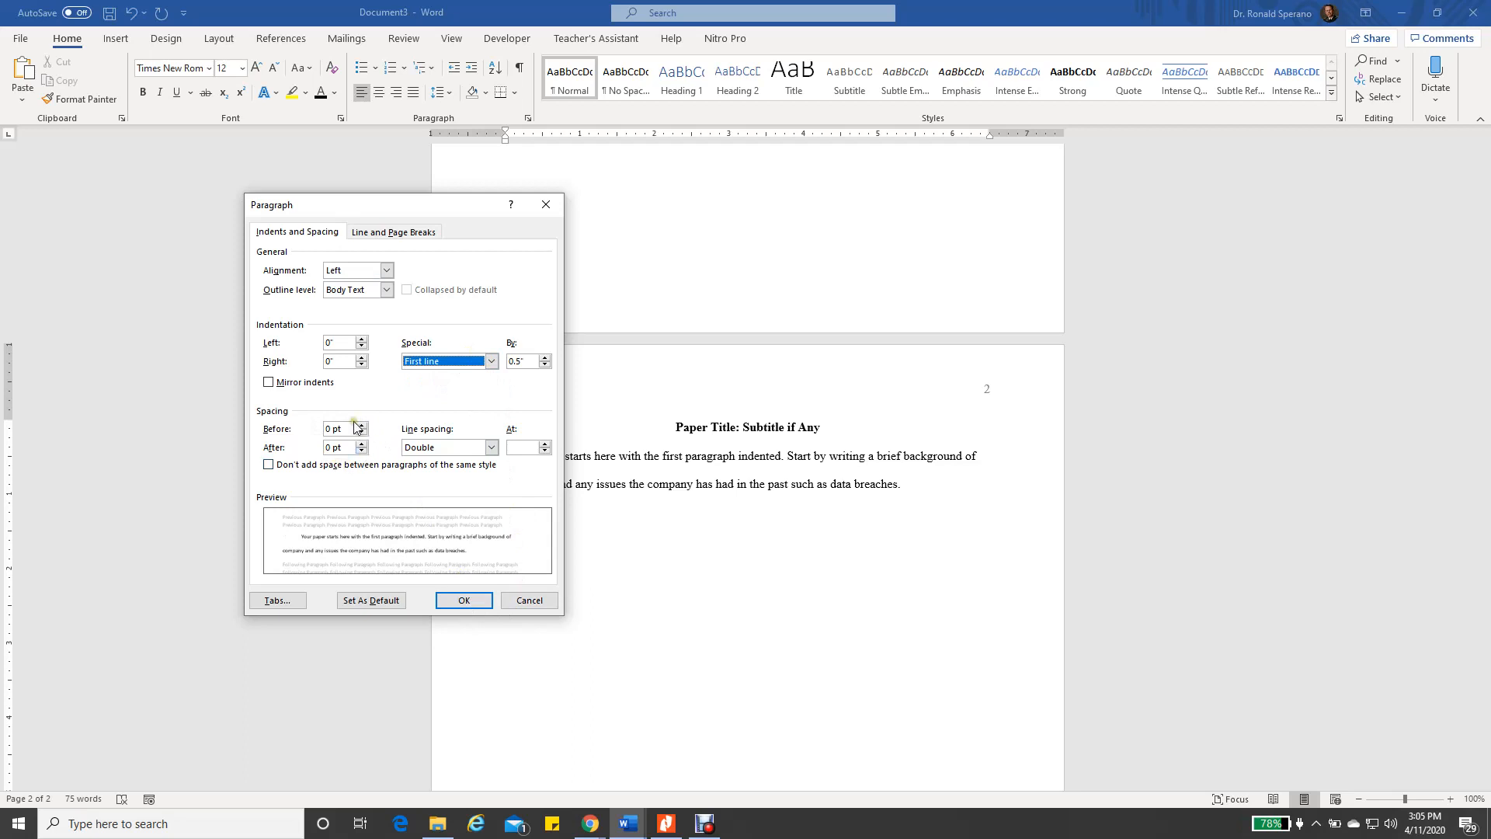
click(463, 600)
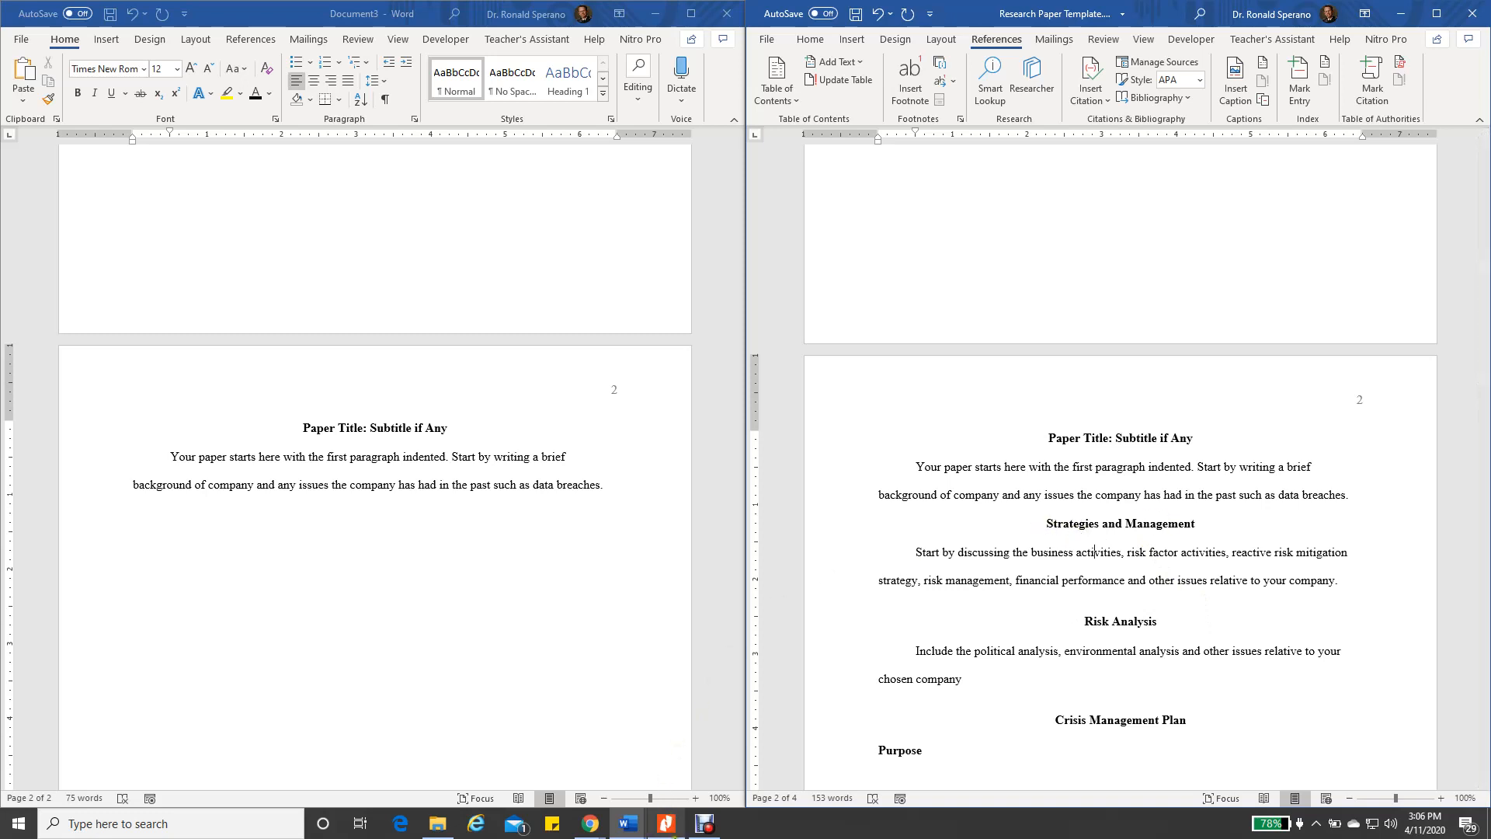
mouse_move(628, 829)
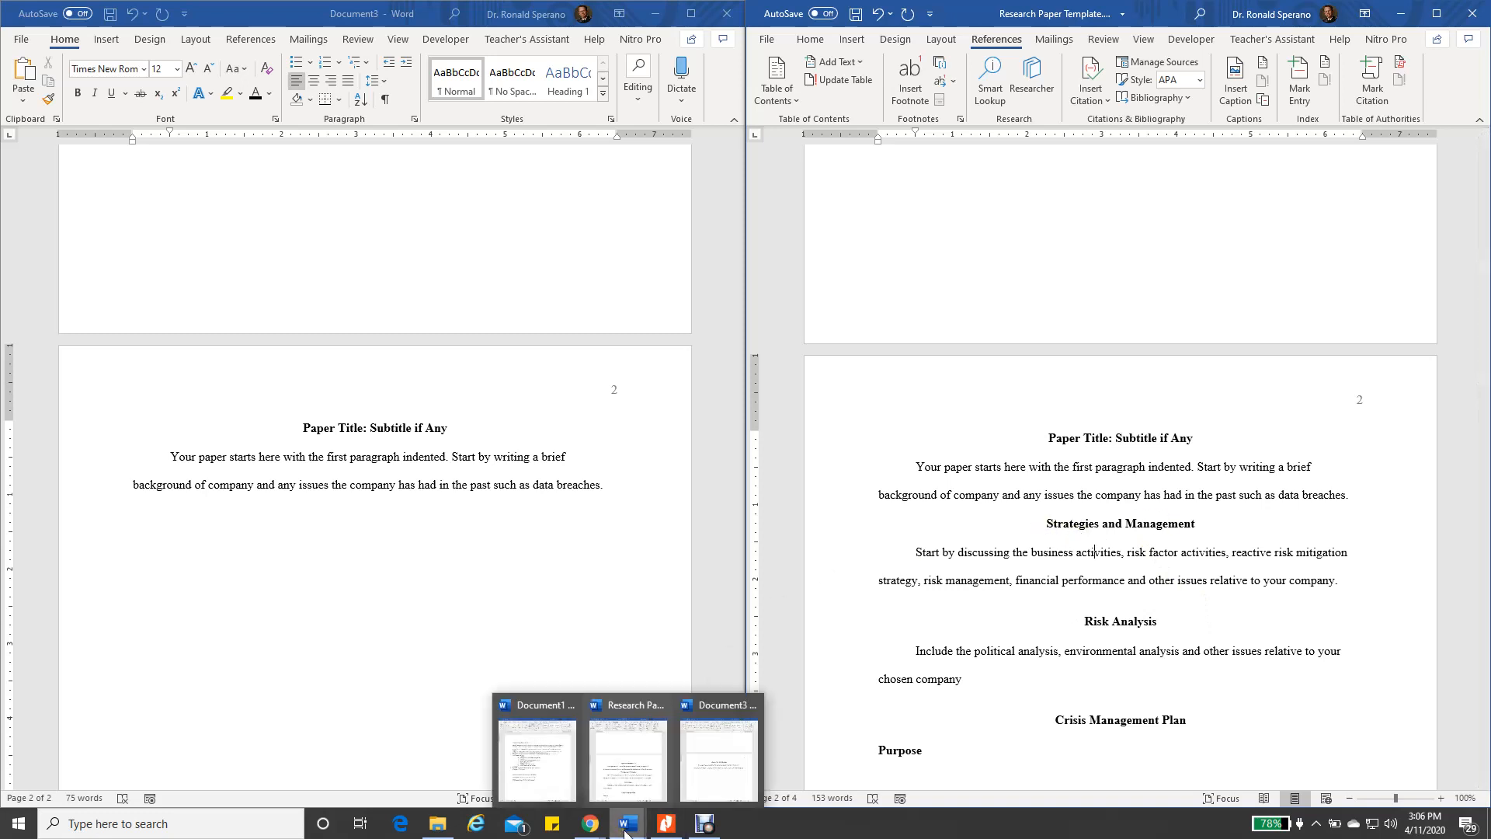
click(546, 765)
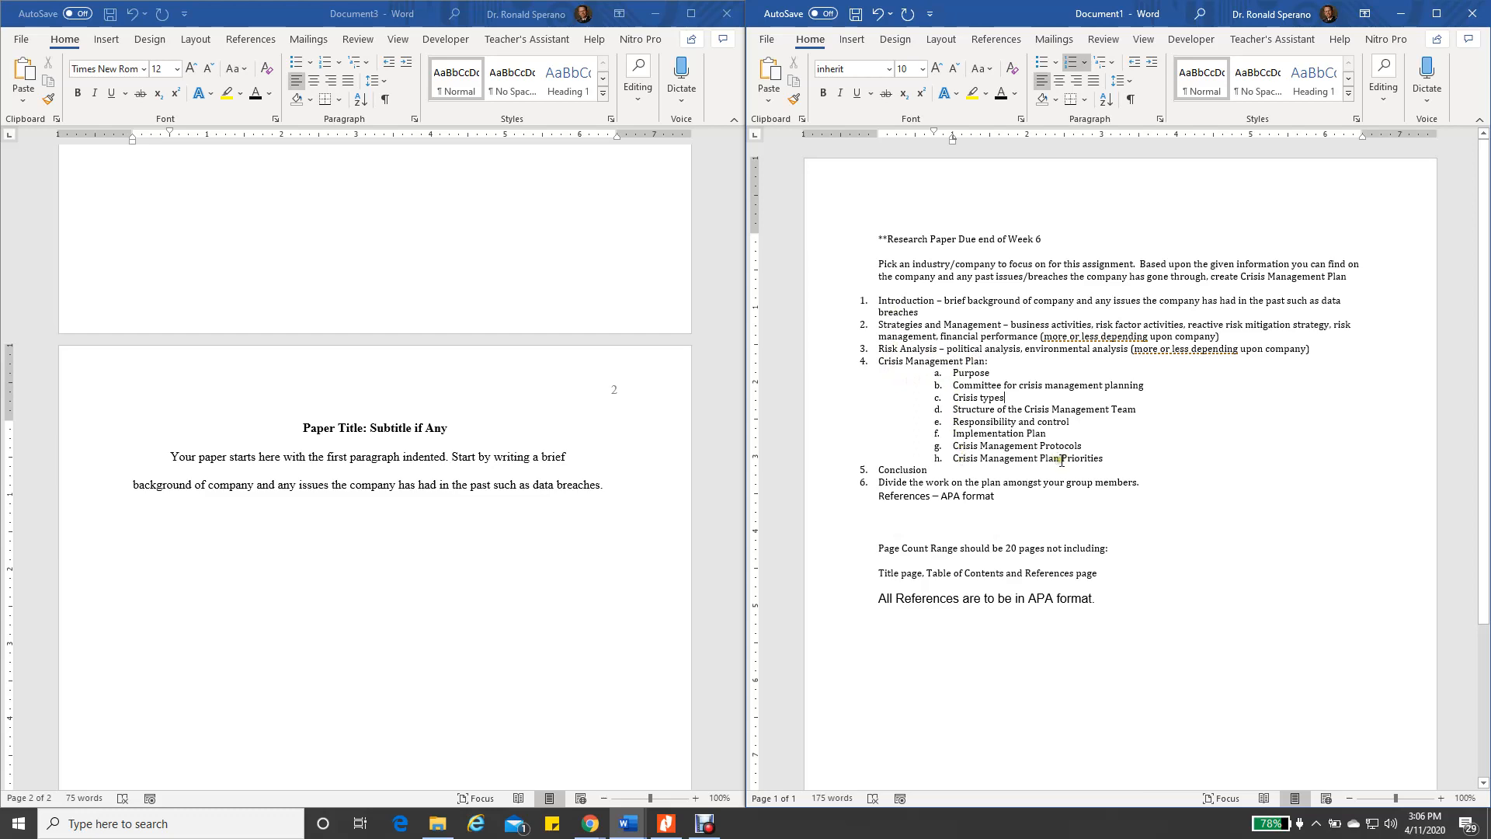
click(629, 823)
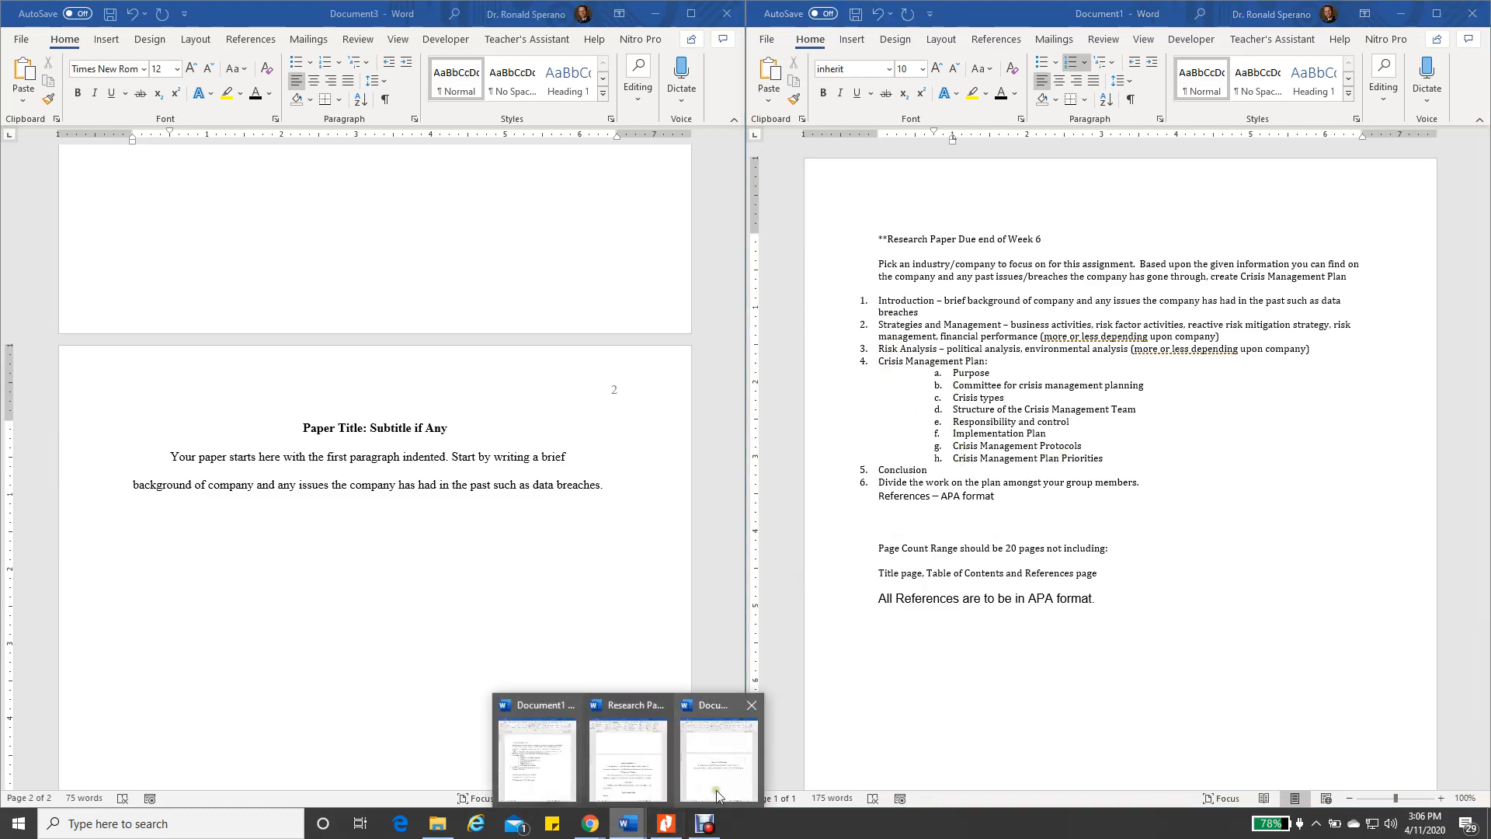
mouse_move(652, 779)
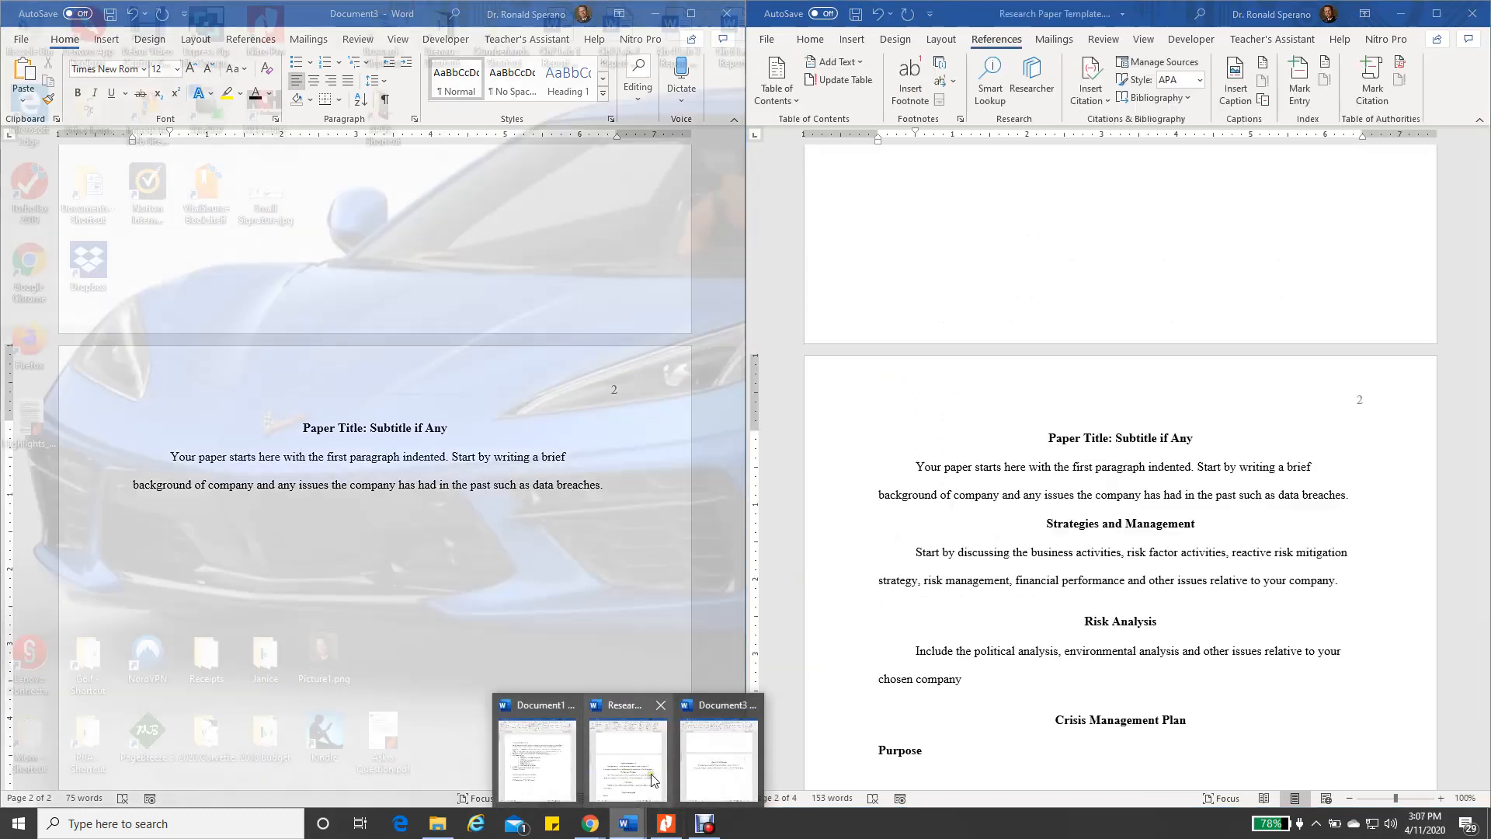
click(708, 783)
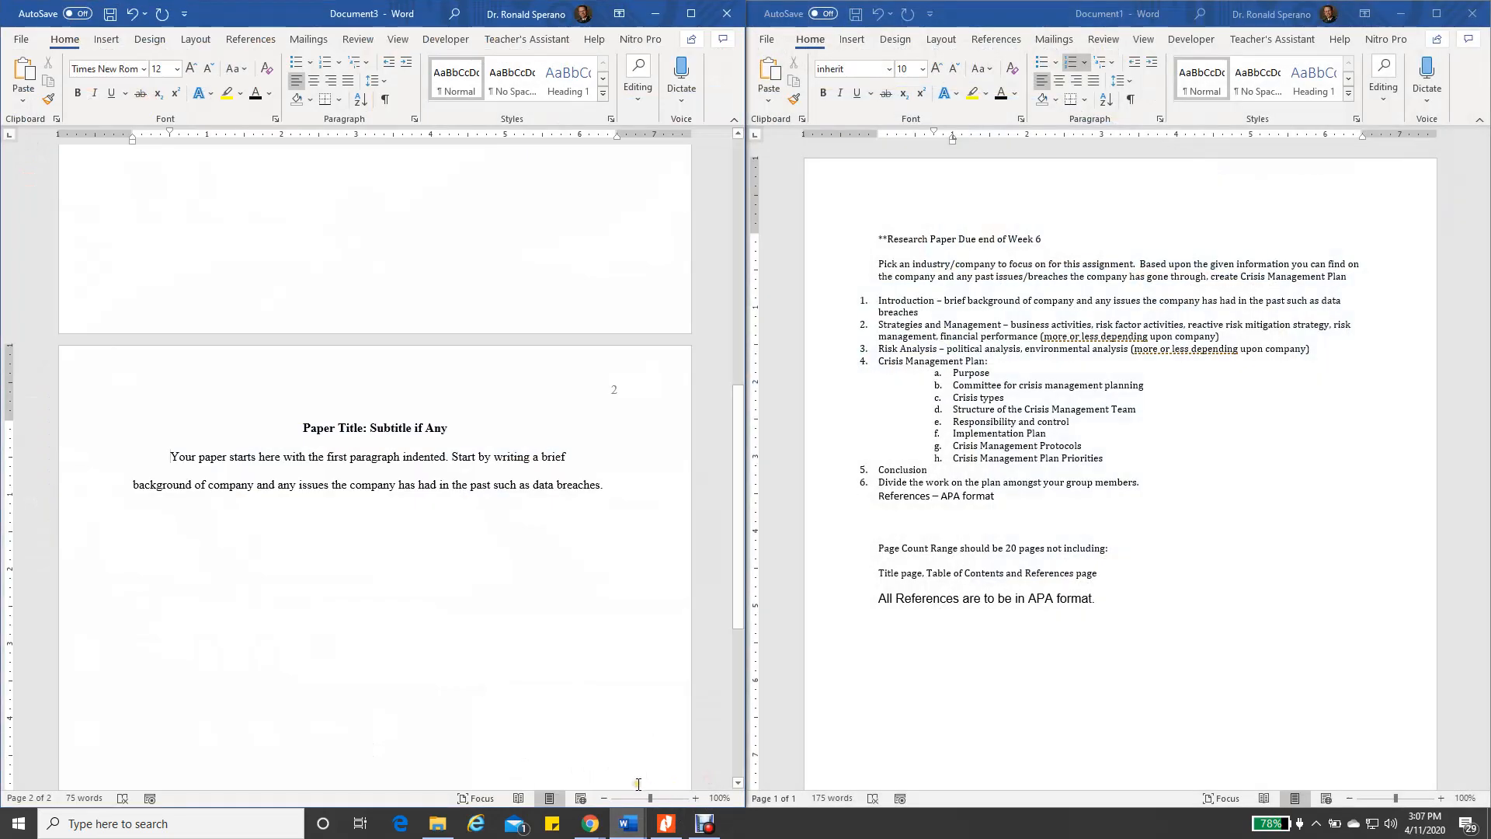
mouse_move(631, 829)
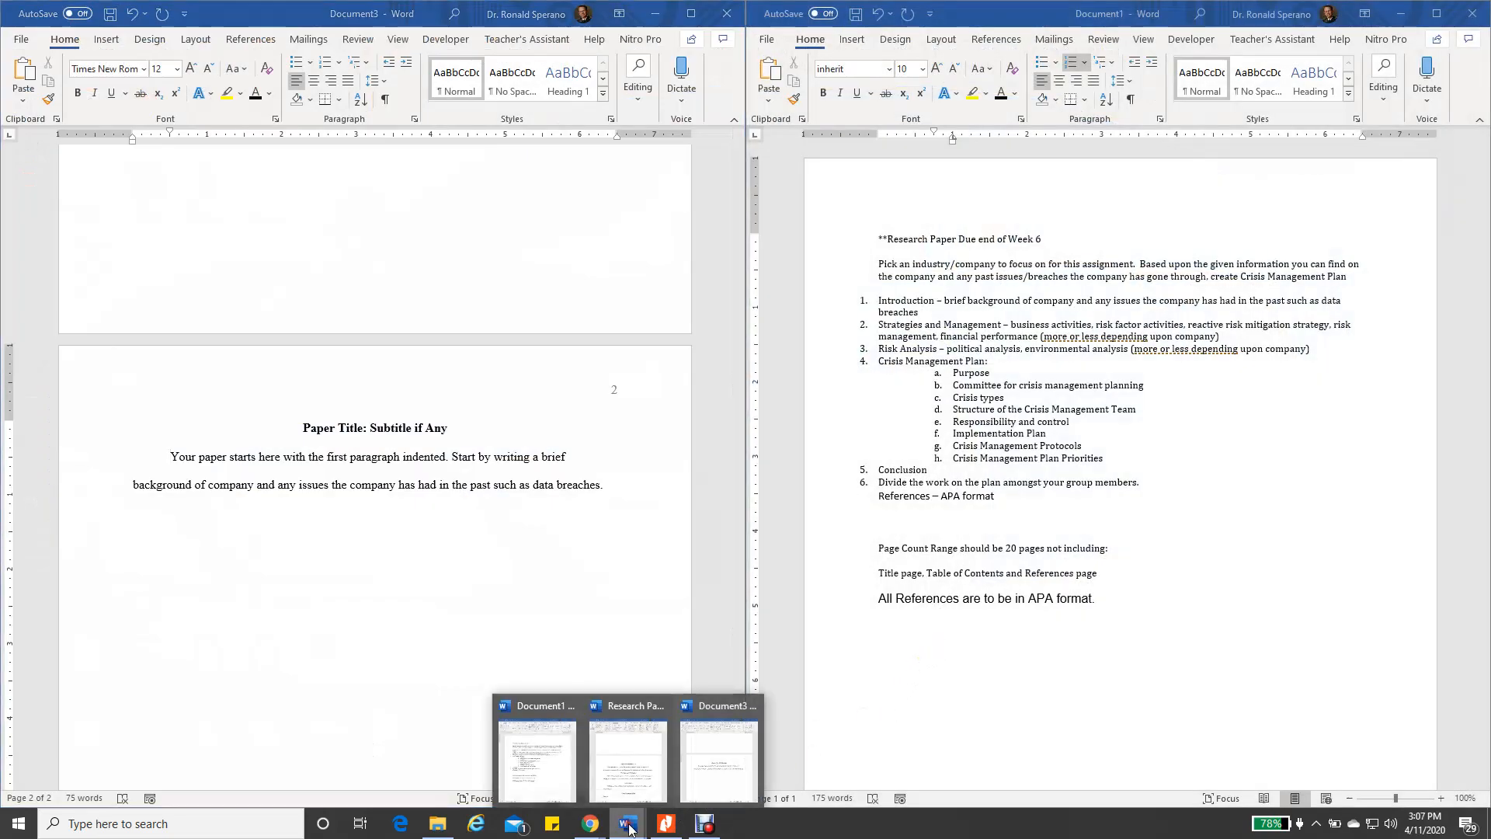
click(624, 777)
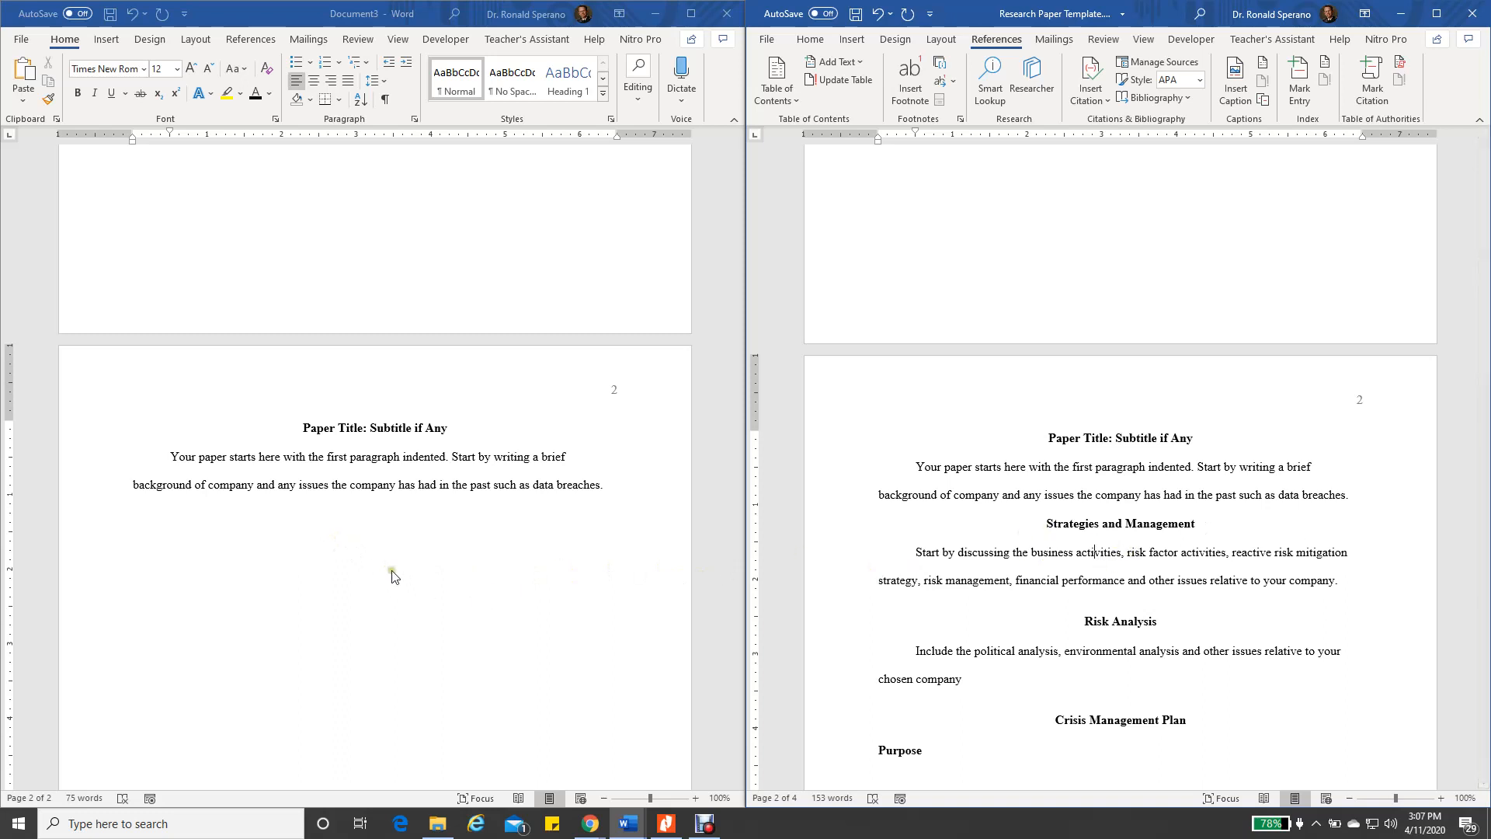
Add a new paragraph after 'data breaches.' with special indent set to (none)
click(297, 530)
click(607, 485)
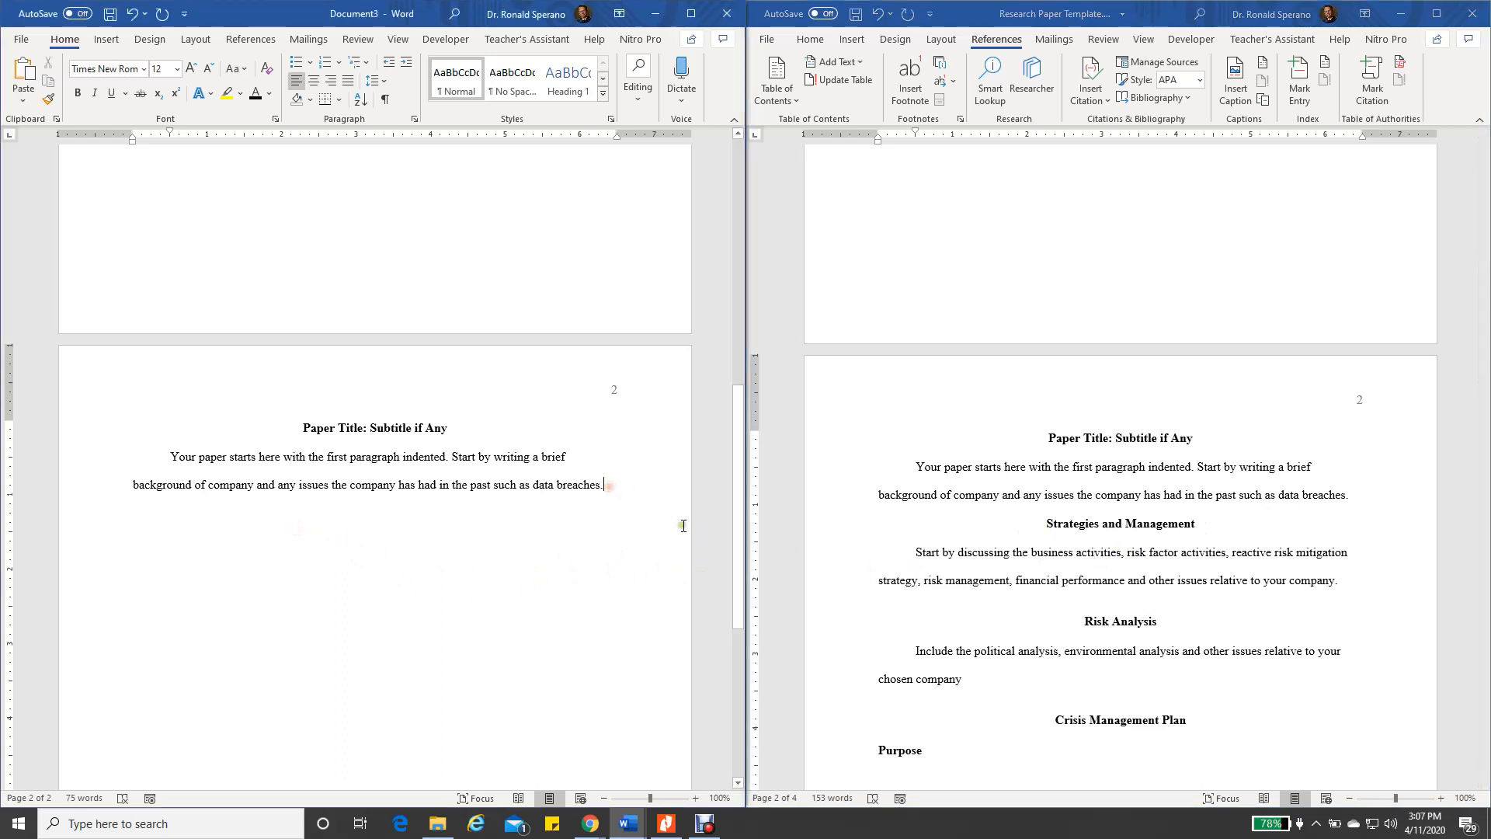
key(Return)
click(416, 119)
click(491, 361)
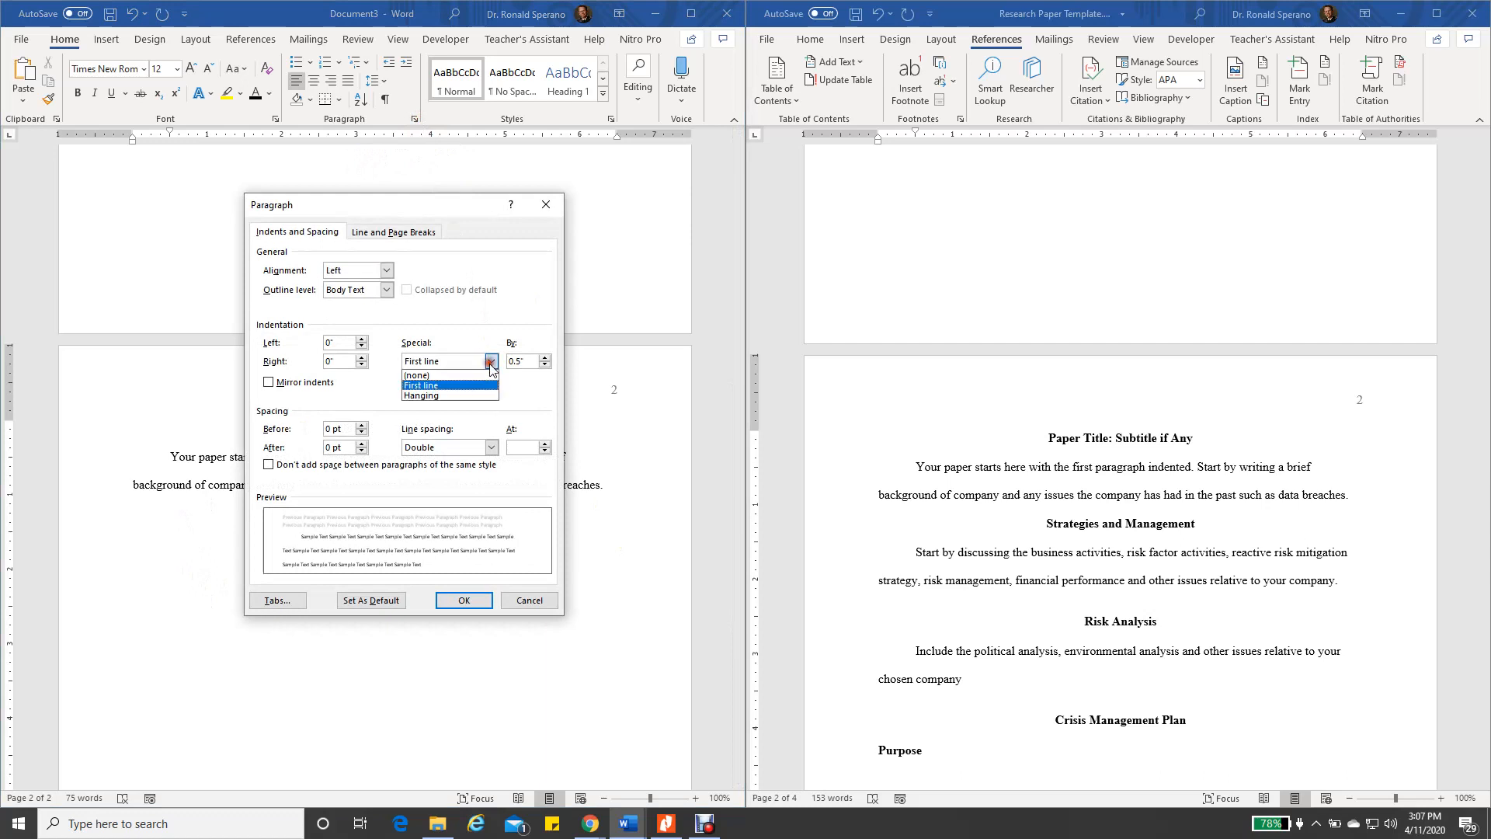
click(419, 375)
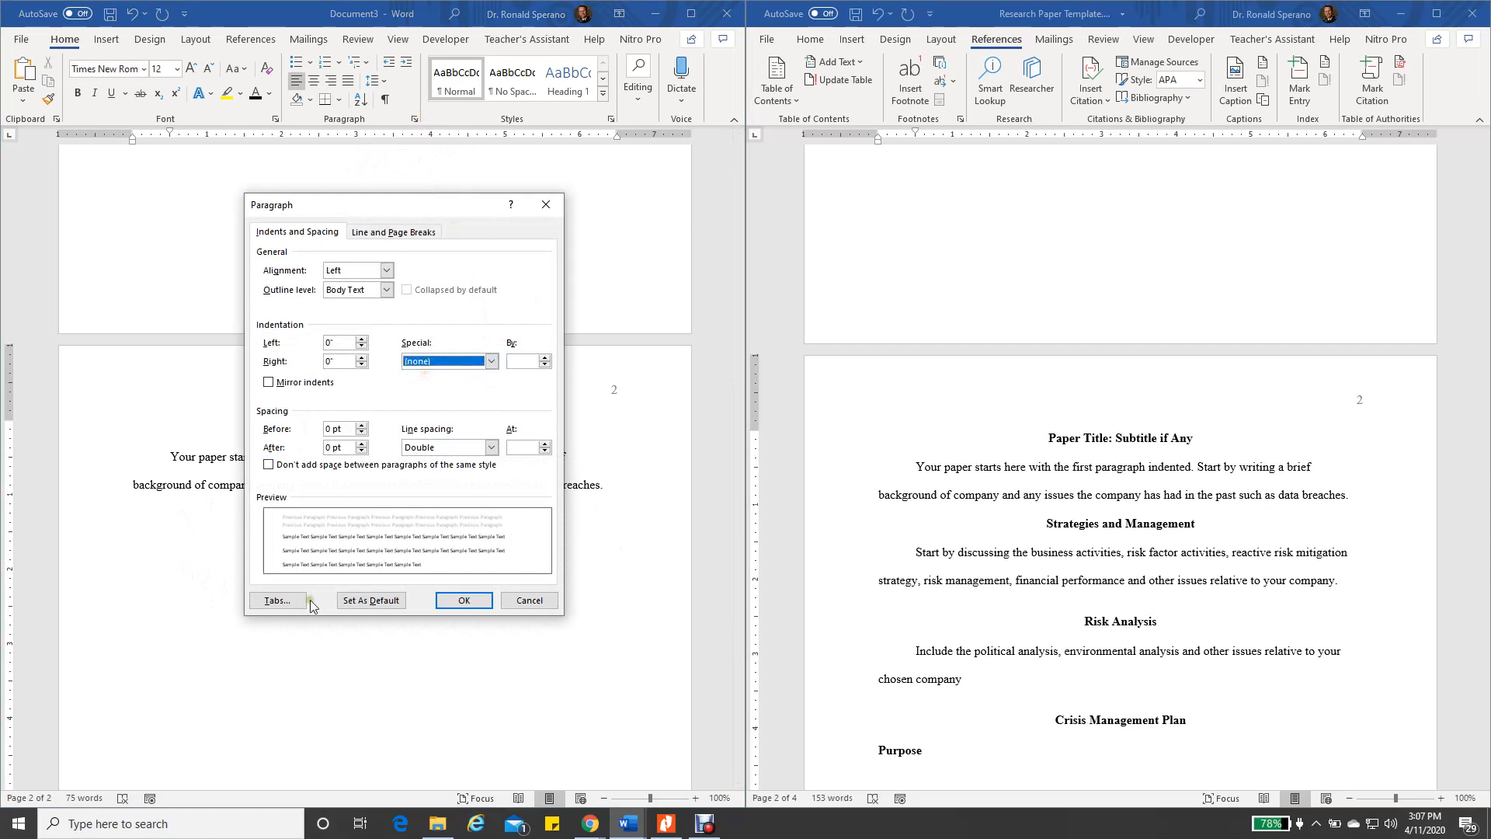
click(463, 605)
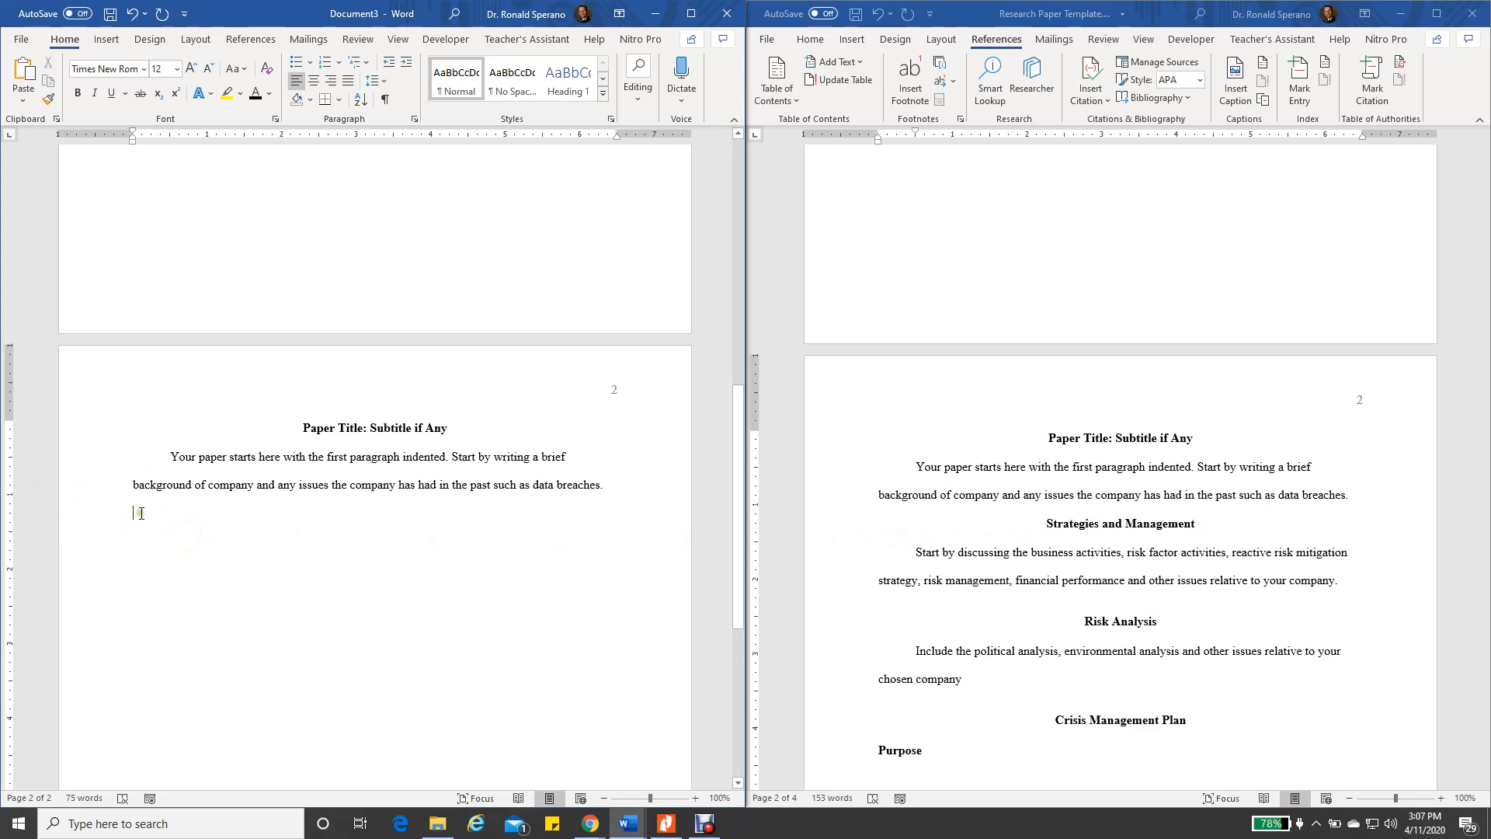
Paste the 'Strategies and Management' line and apply the Heading 1 style to it
text(Strategies and Management)
click(690, 14)
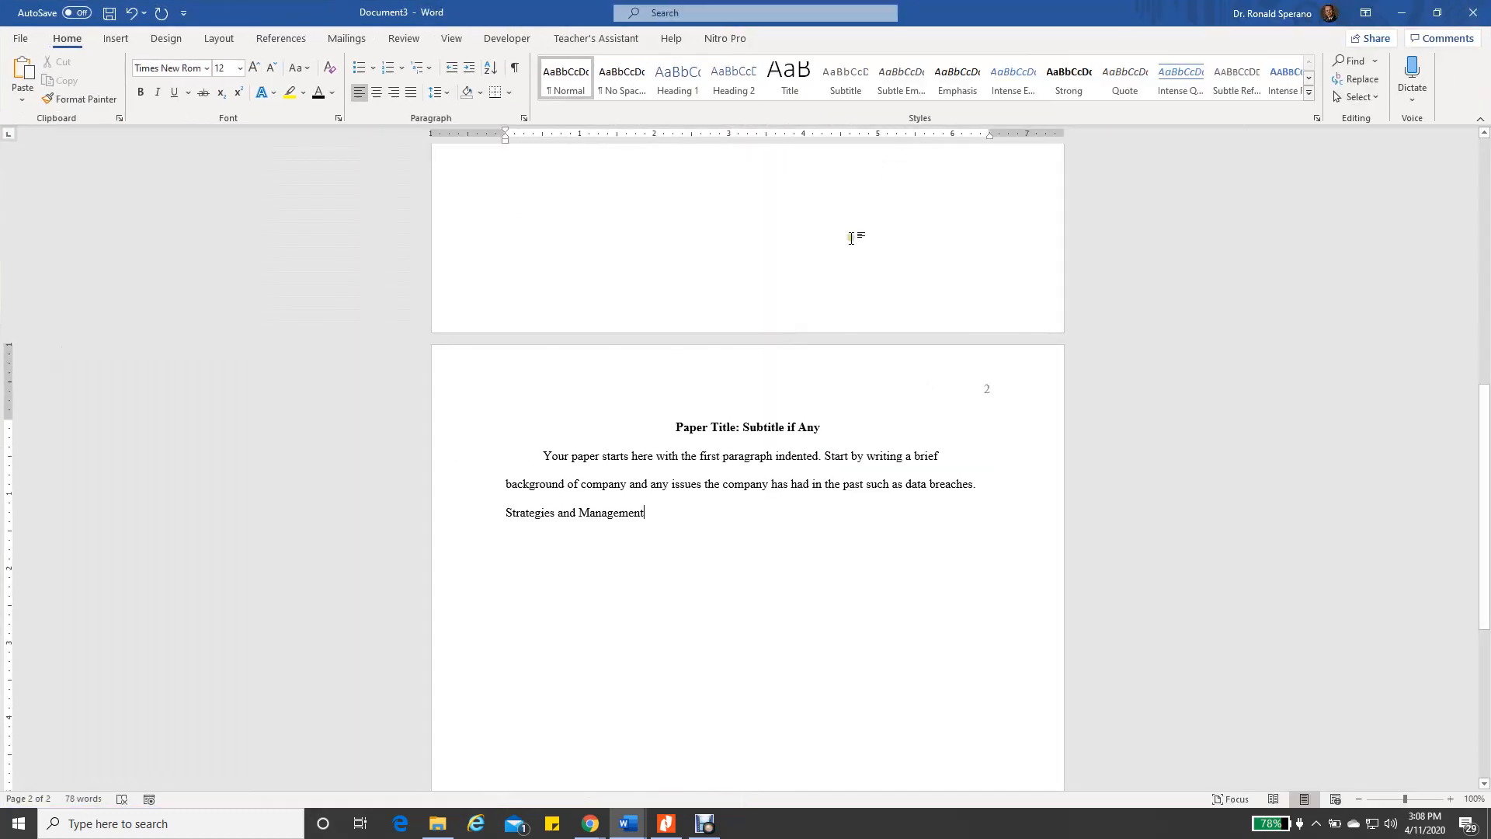
drag(506, 516, 648, 529)
click(676, 82)
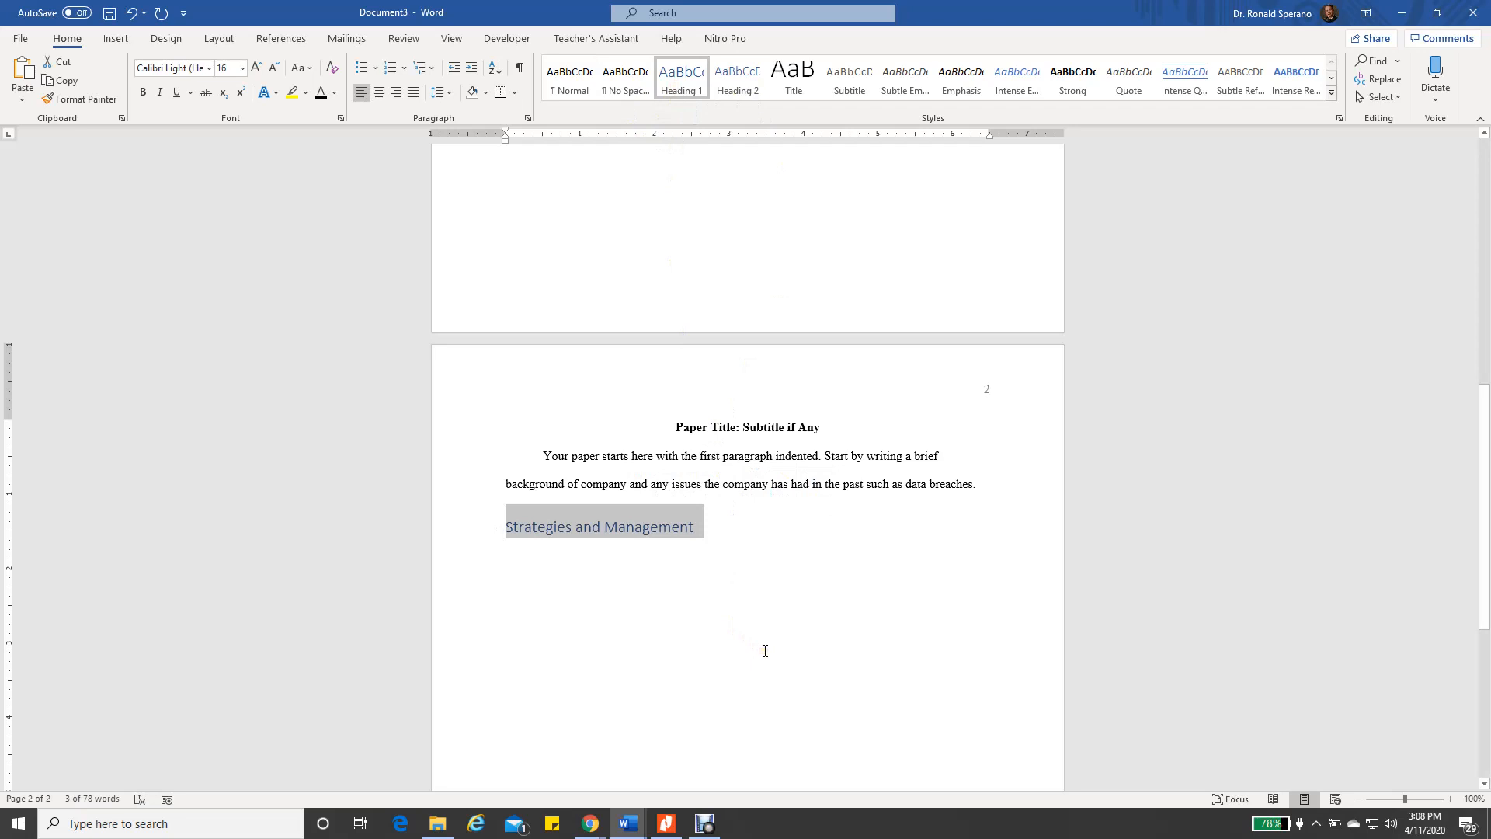
click(666, 577)
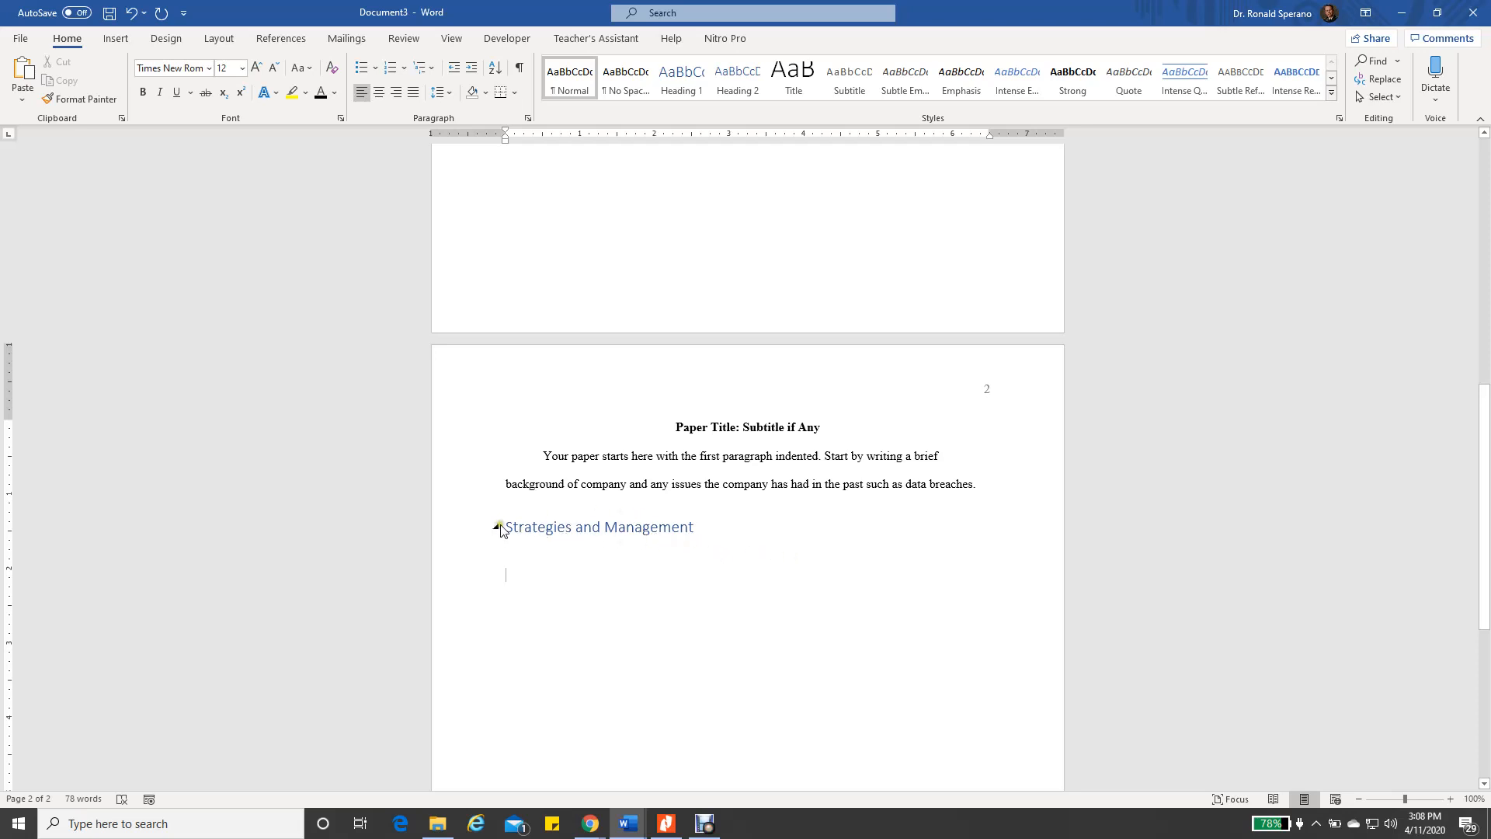
Format the 'Strategies and Management' heading as bold, black, centred Times New Roman 12
drag(506, 526, 702, 529)
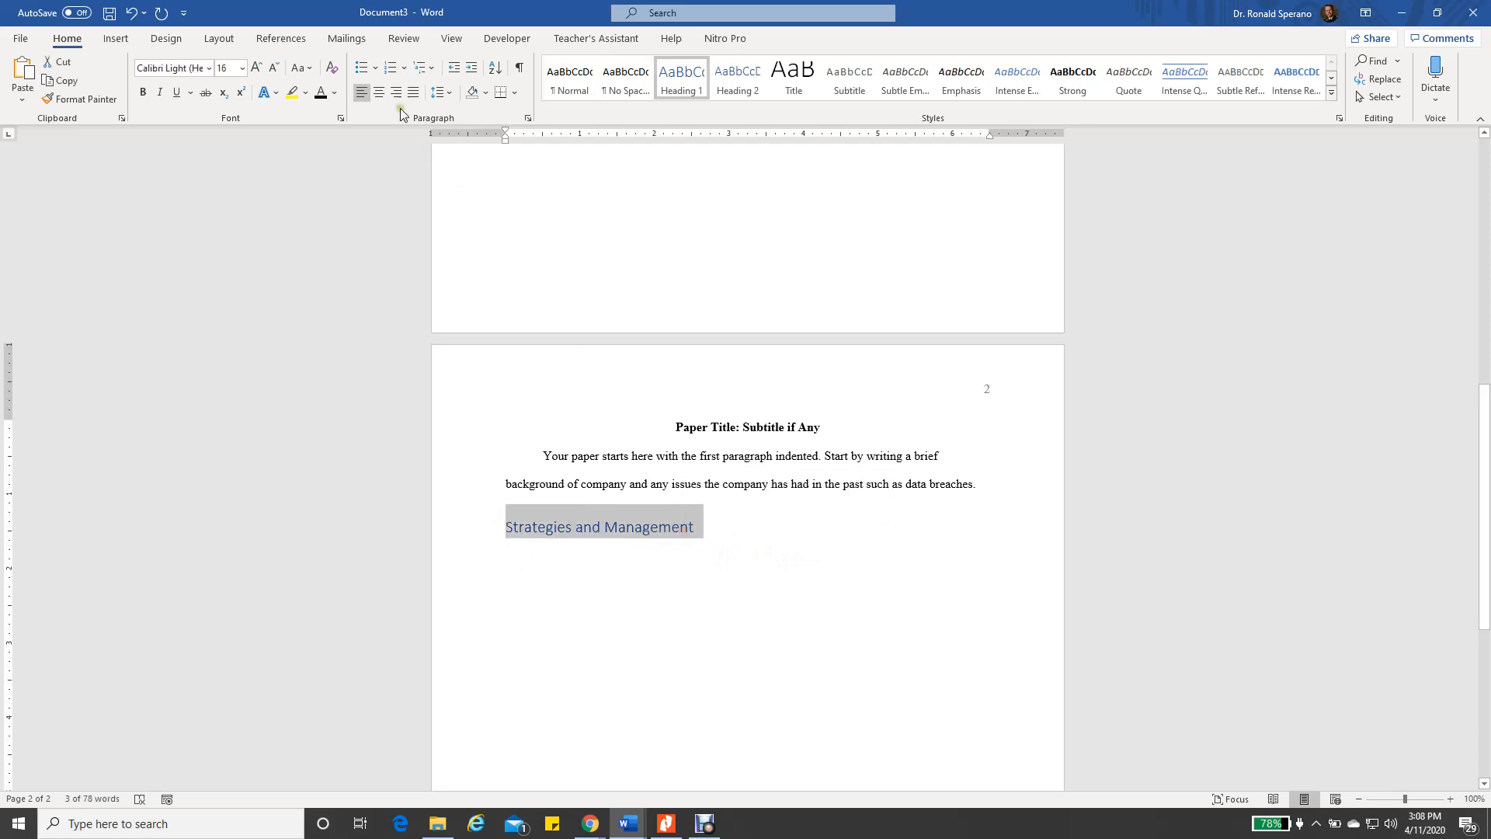
click(208, 69)
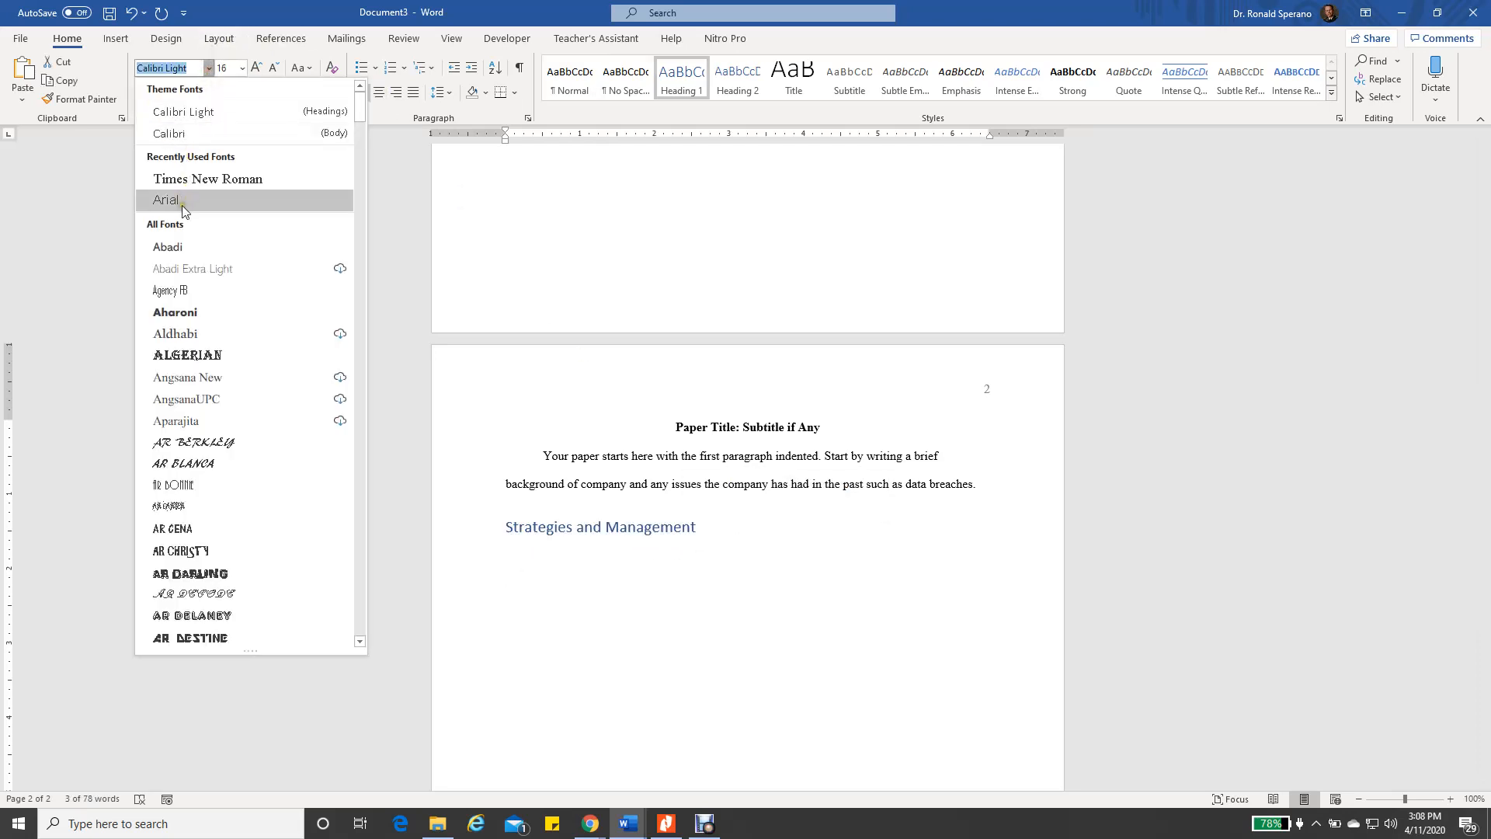
click(190, 180)
click(242, 68)
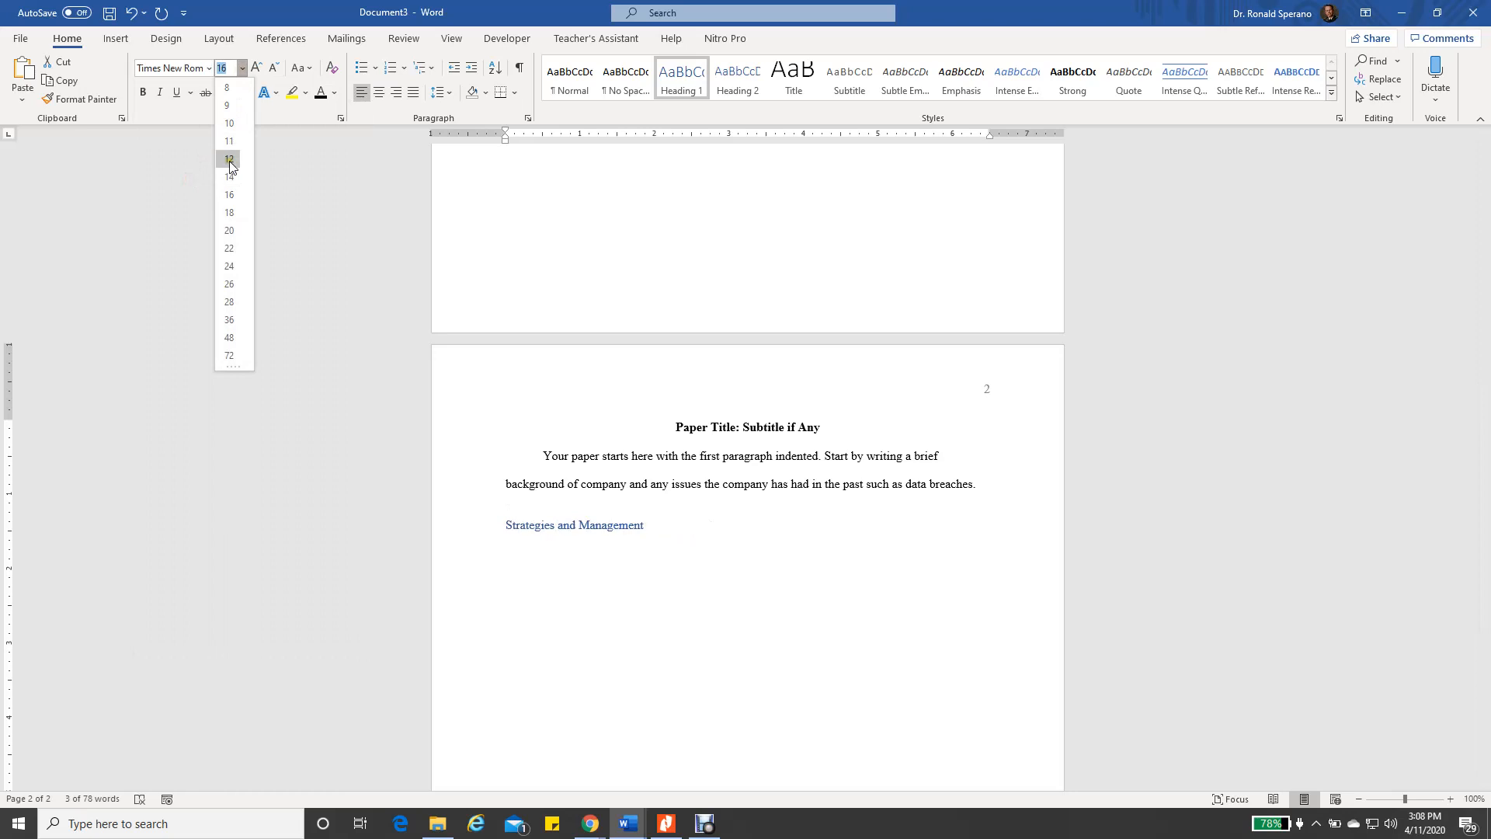
click(231, 161)
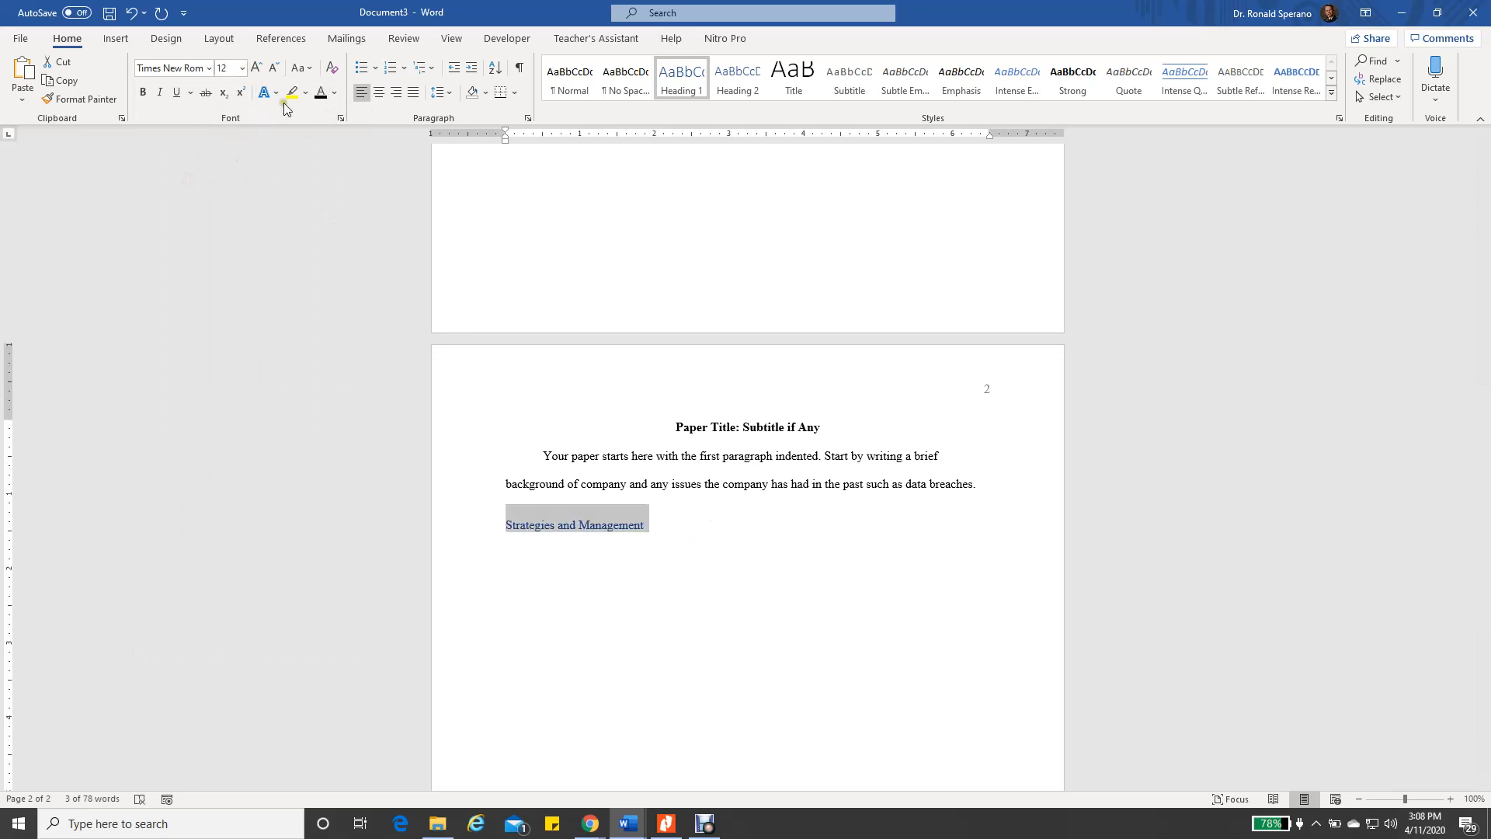
click(321, 93)
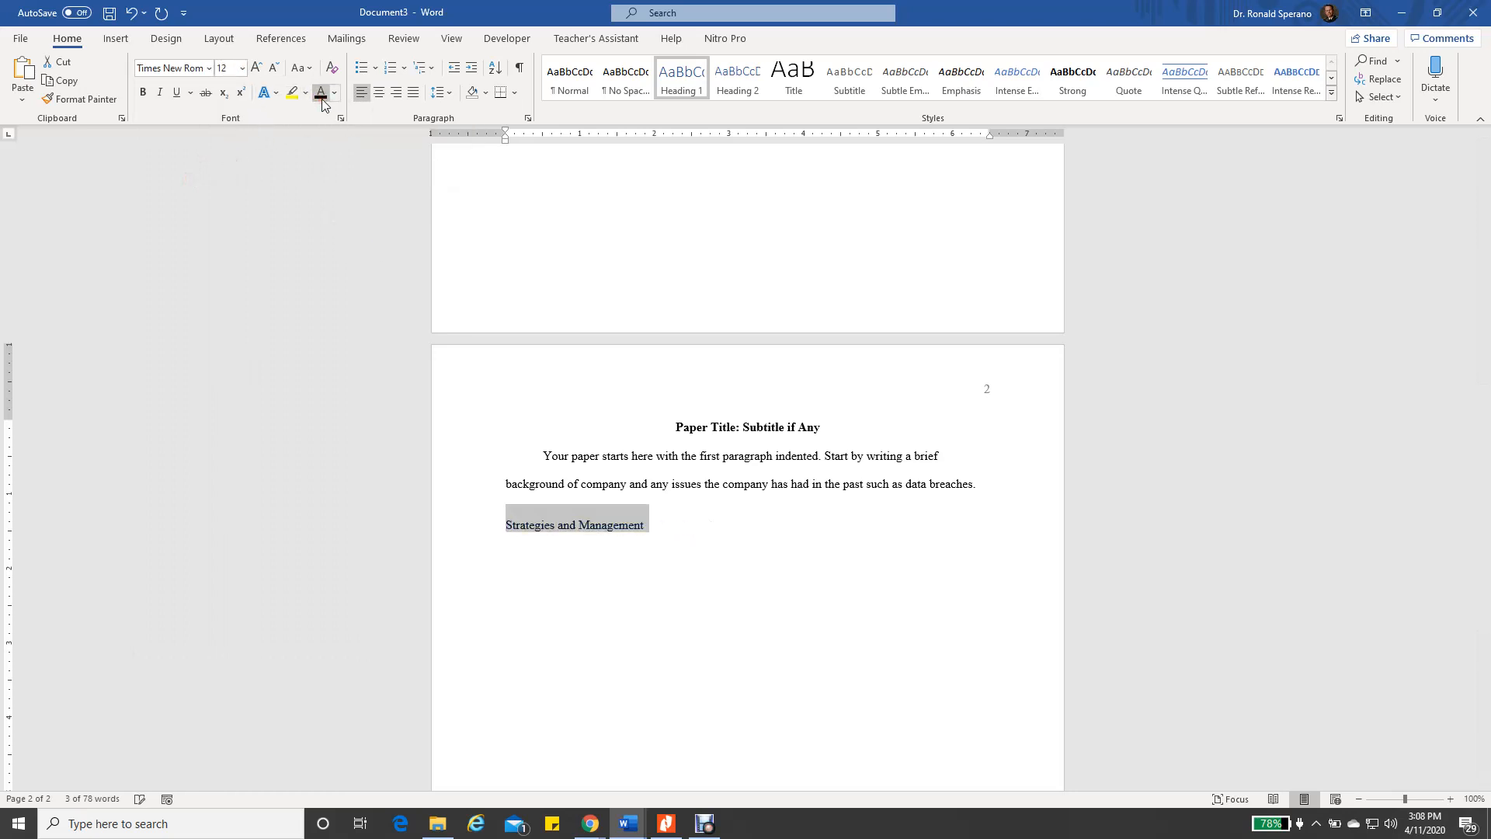
click(142, 92)
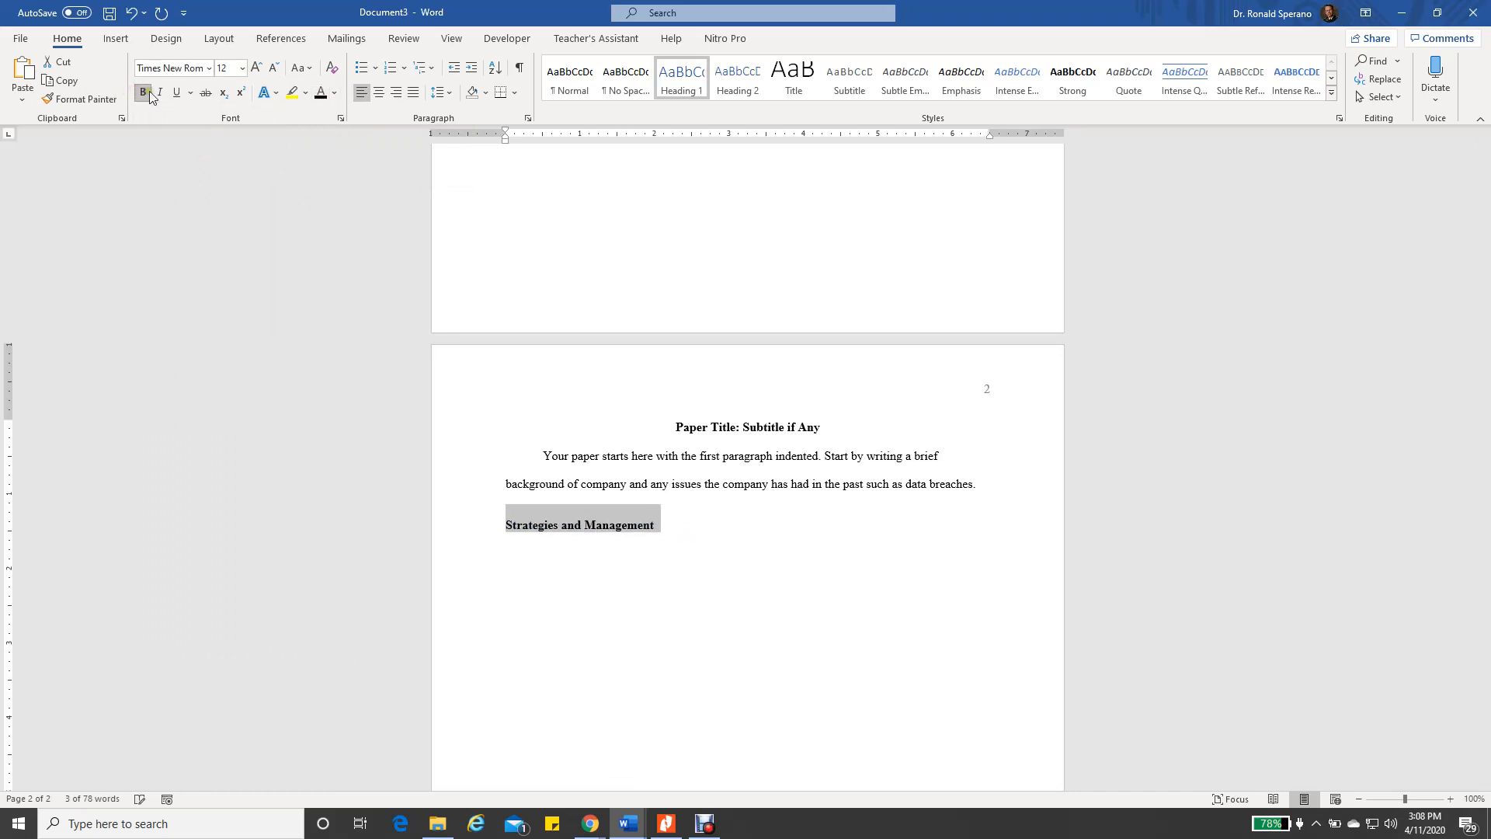
click(377, 94)
click(800, 675)
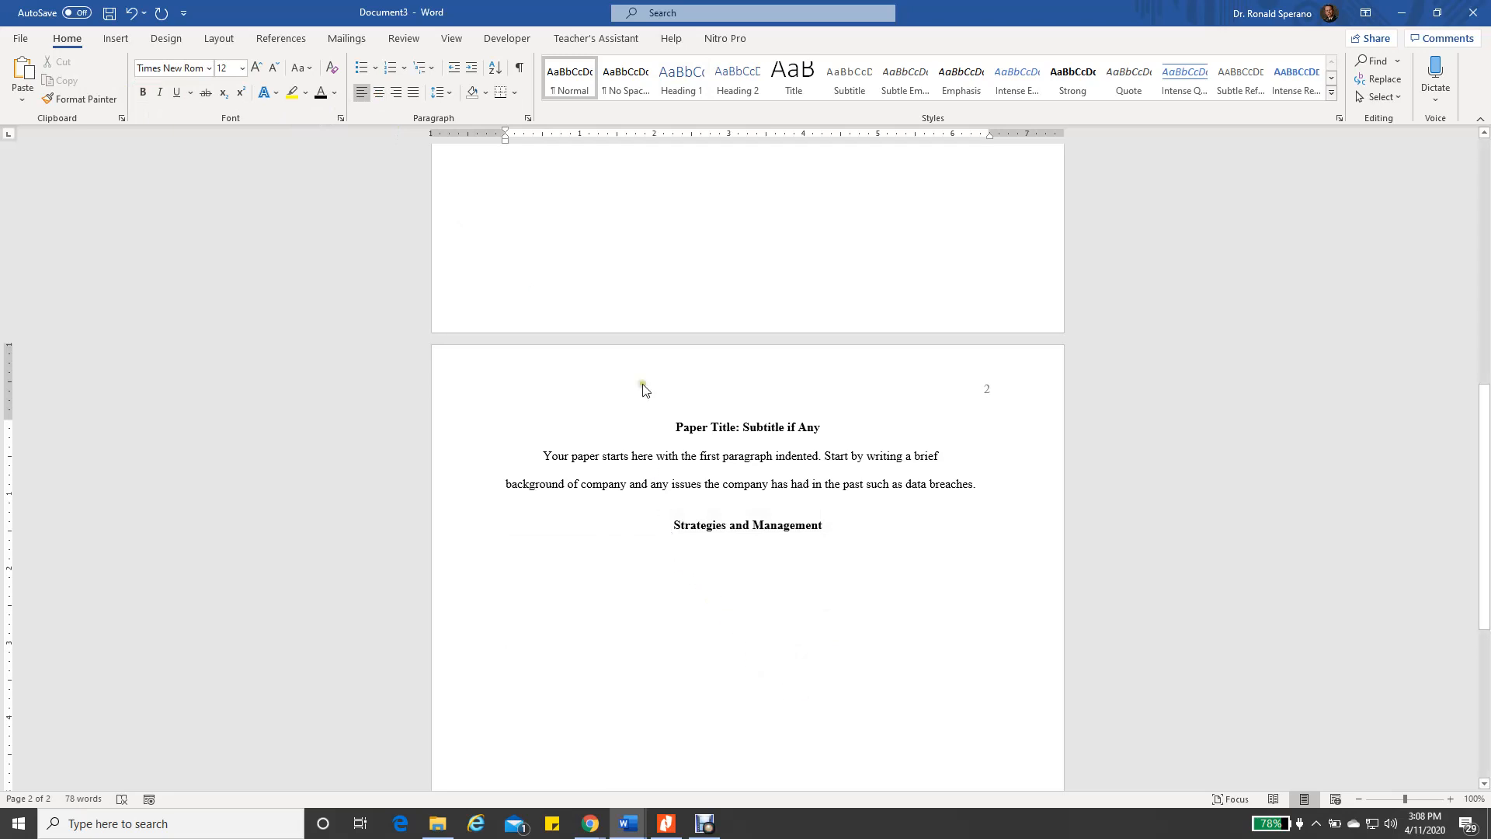
Inspect the formatting of page 2's title, opening paragraph and Strategies and Management heading
click(693, 429)
click(726, 458)
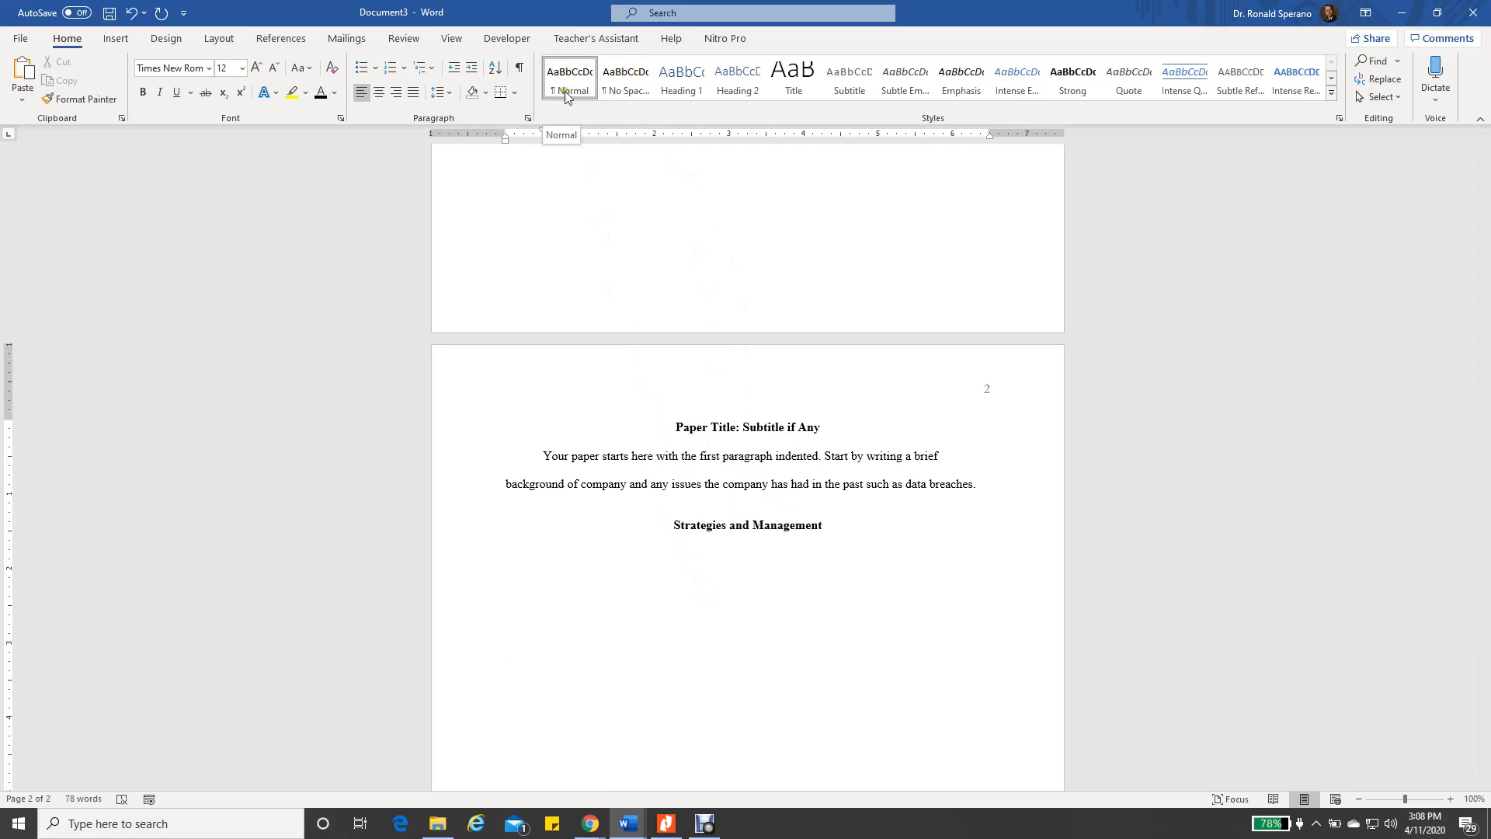
click(699, 521)
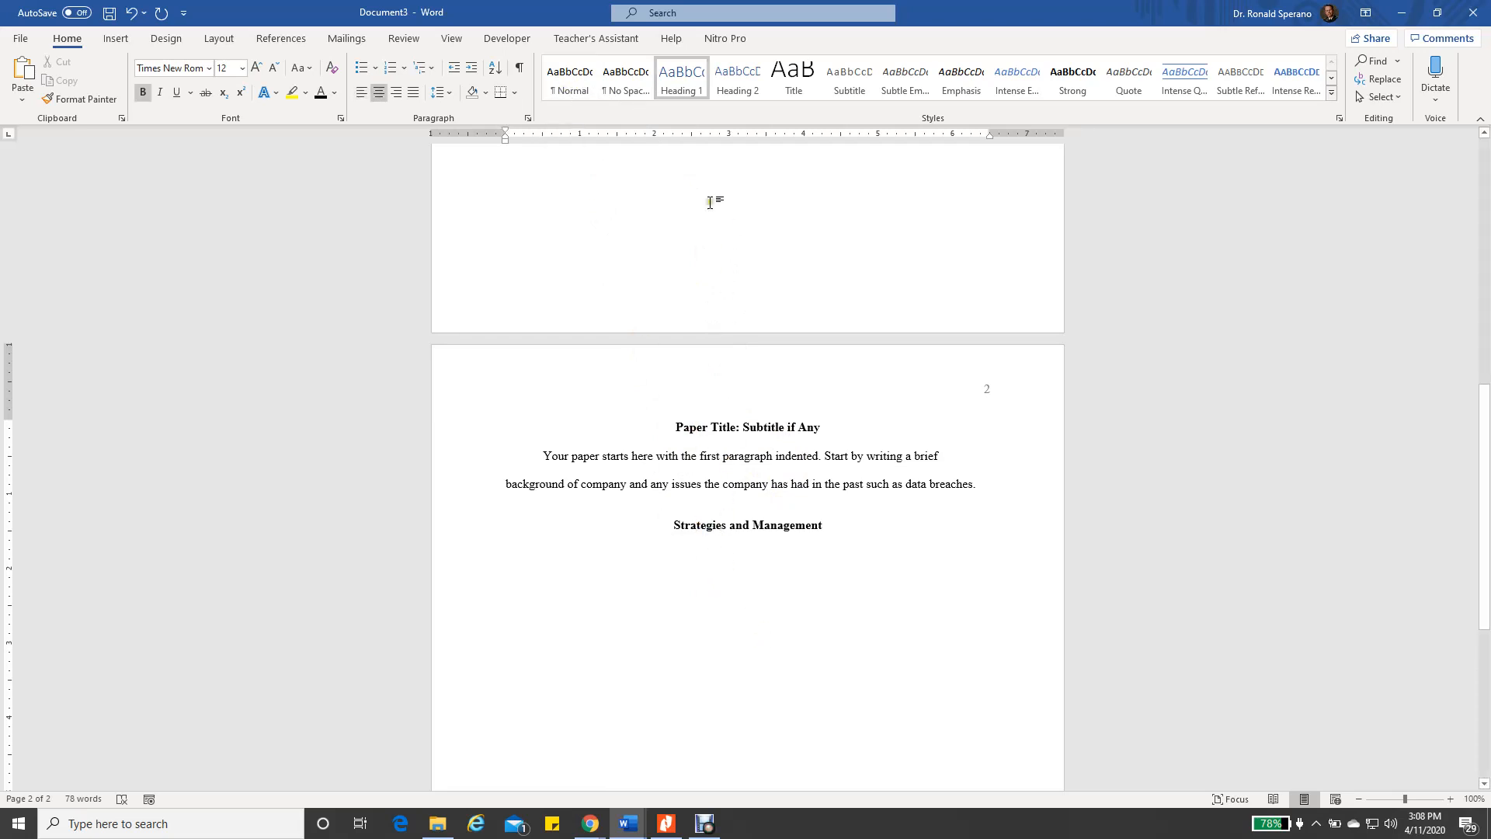
click(753, 616)
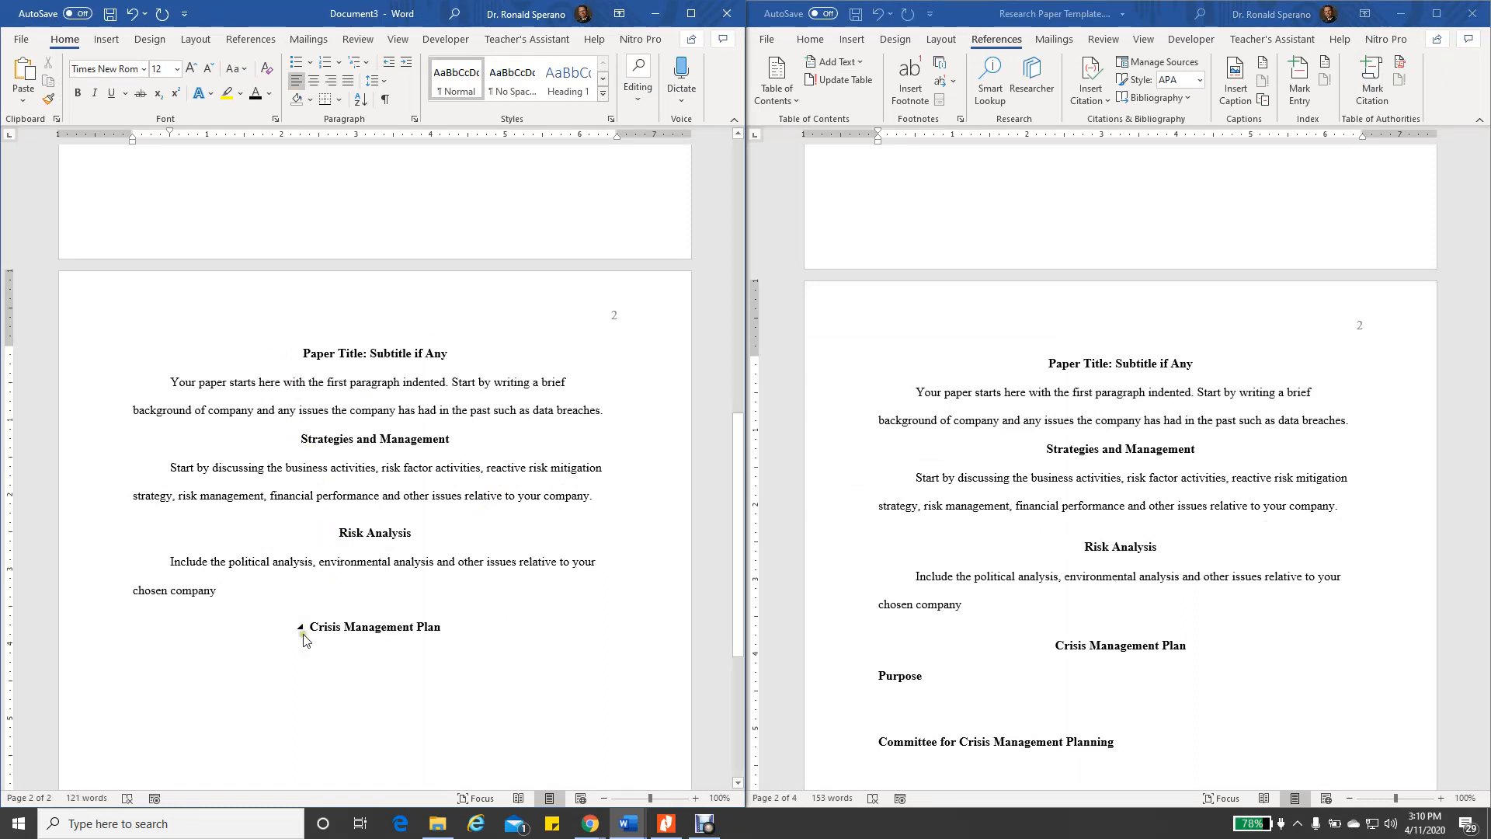
Check the assignment instructions in Document1, then return to the research paper template
scroll(1061, 646, down, 4)
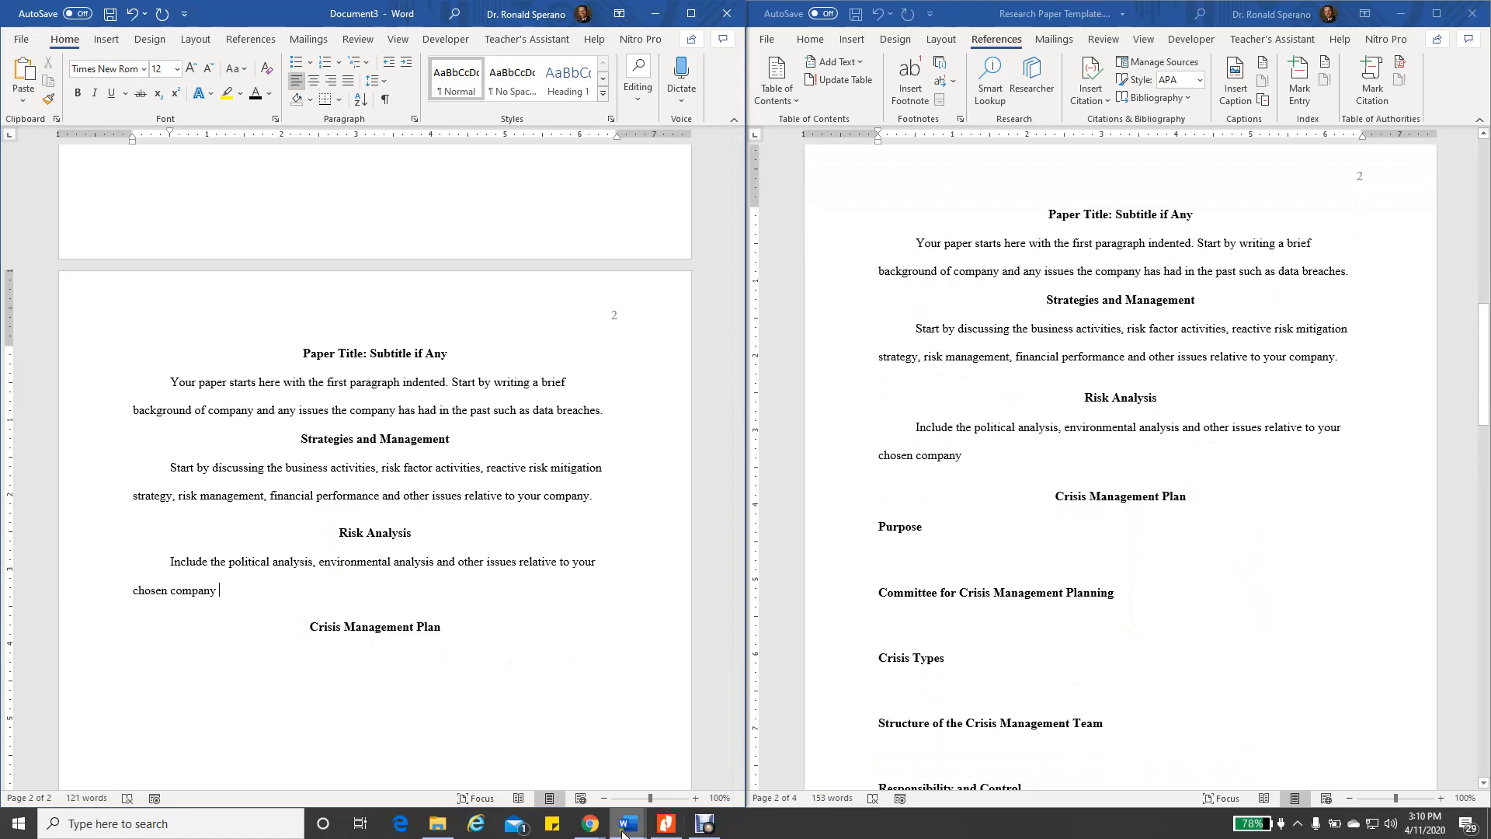
mouse_move(624, 831)
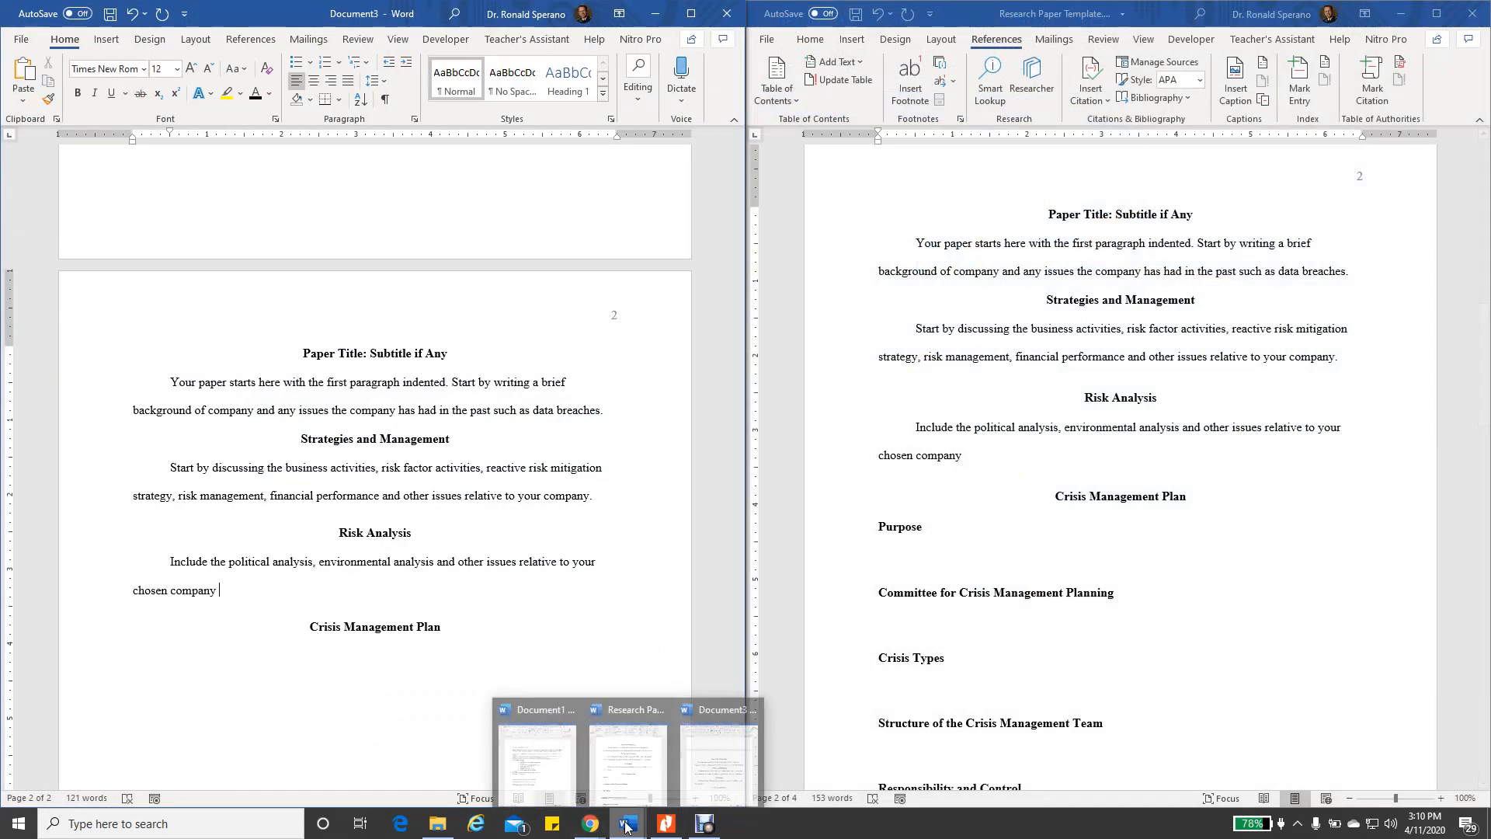
click(544, 765)
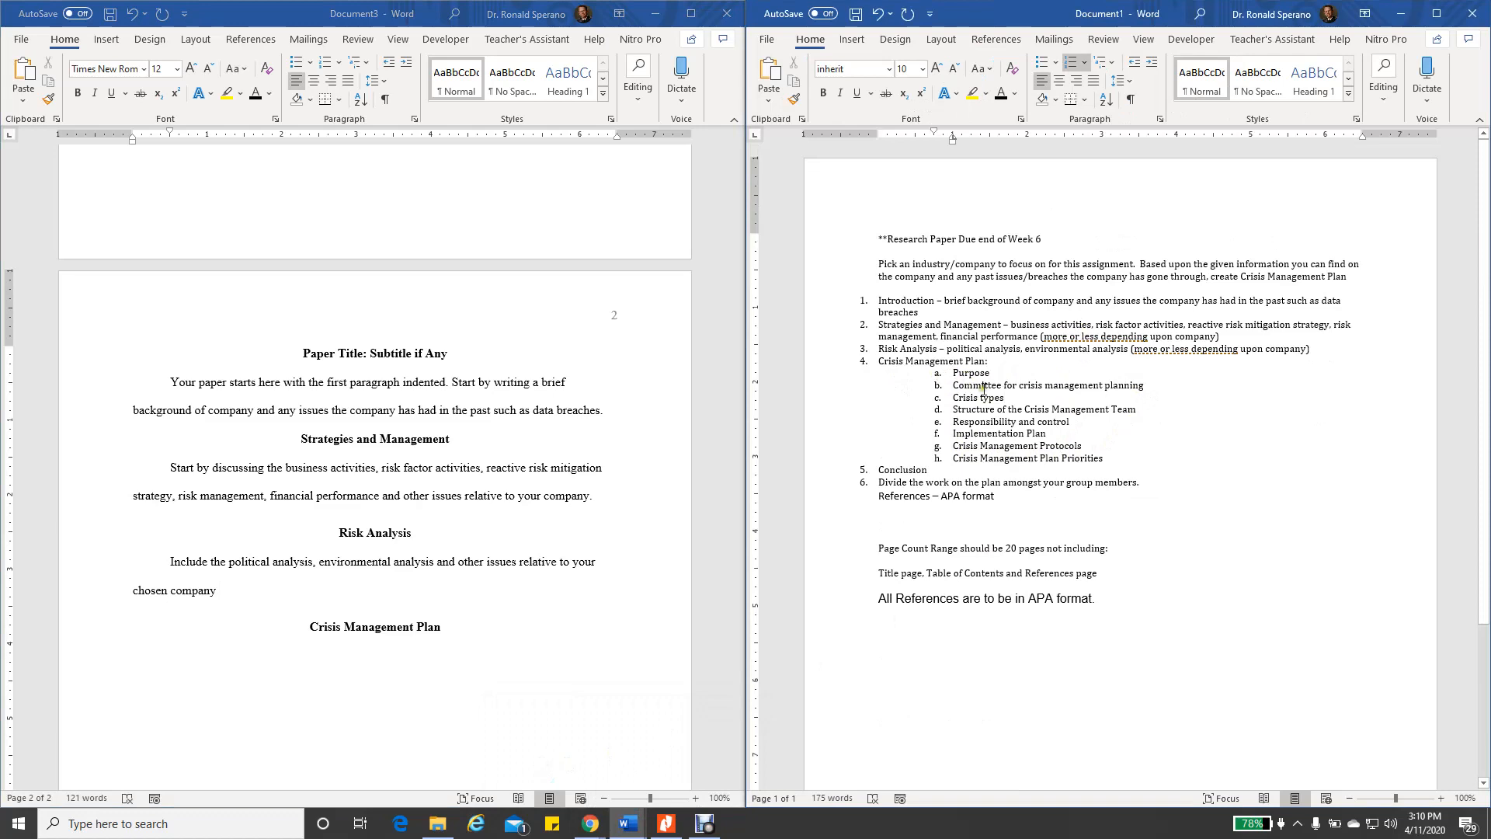
mouse_move(630, 830)
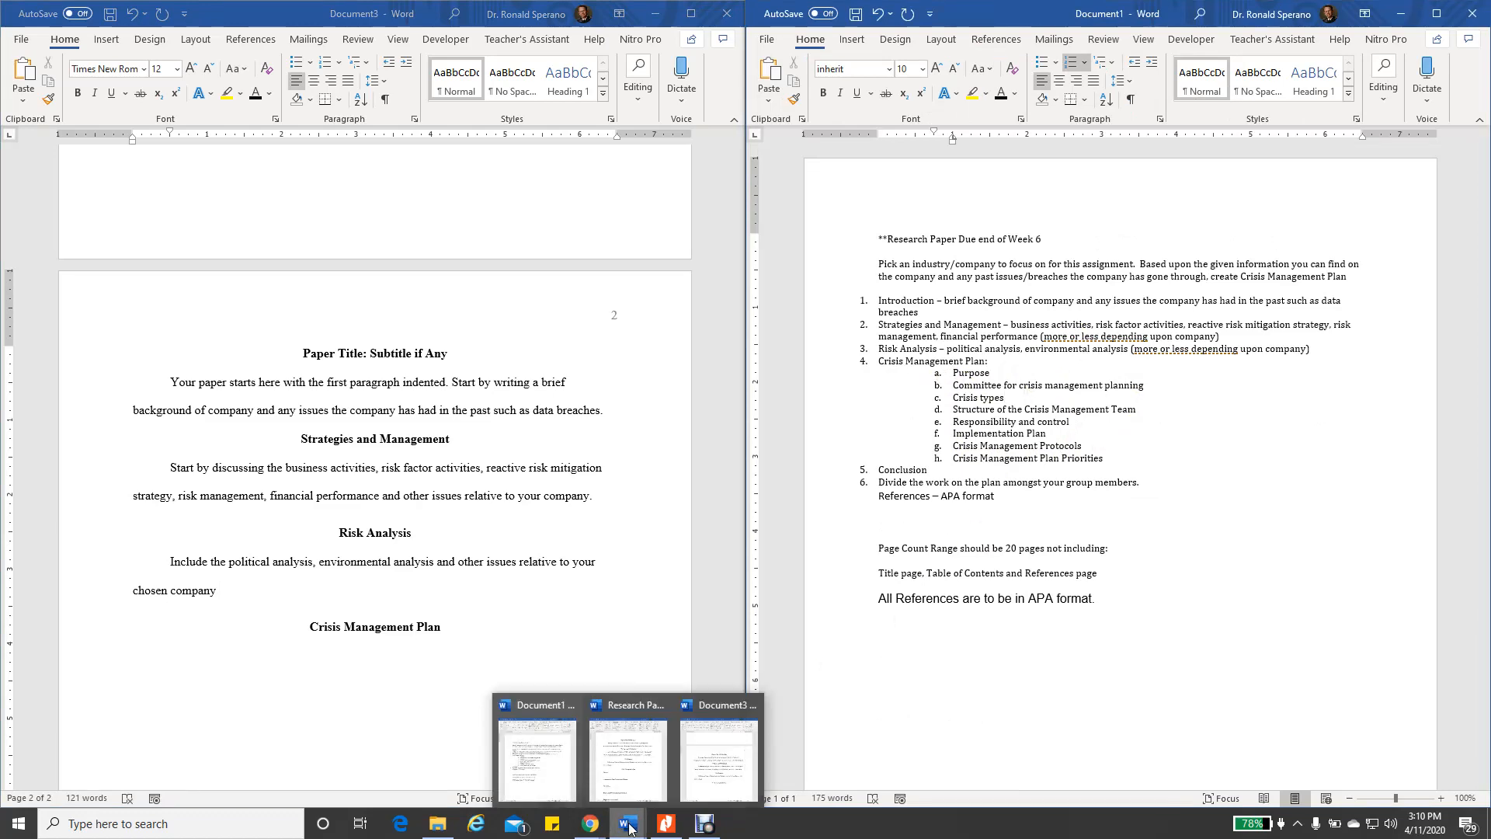
click(628, 772)
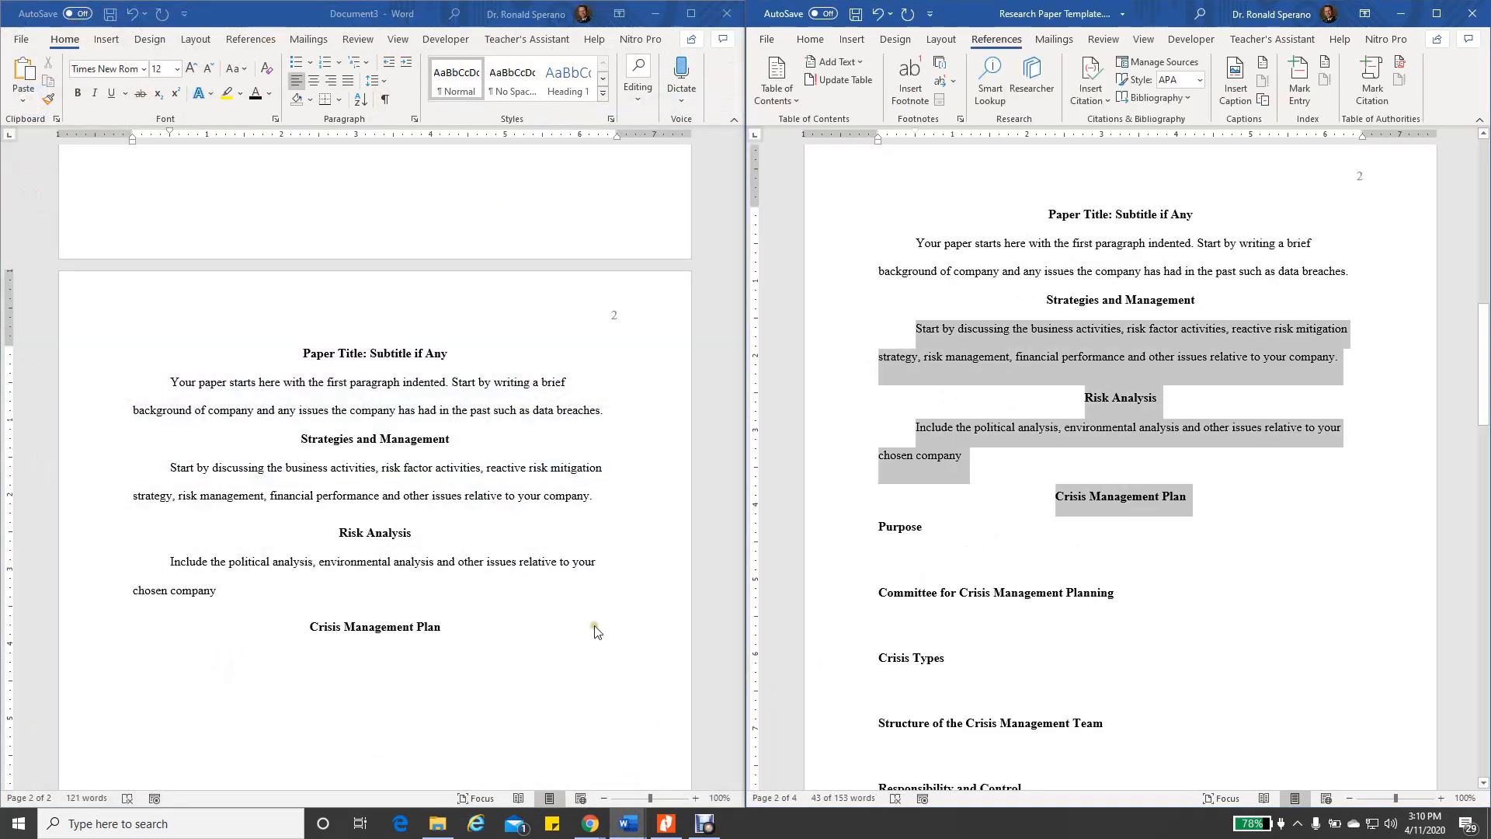
Add a new line reading 'Purpose' below the Crisis Management Plan heading
click(444, 627)
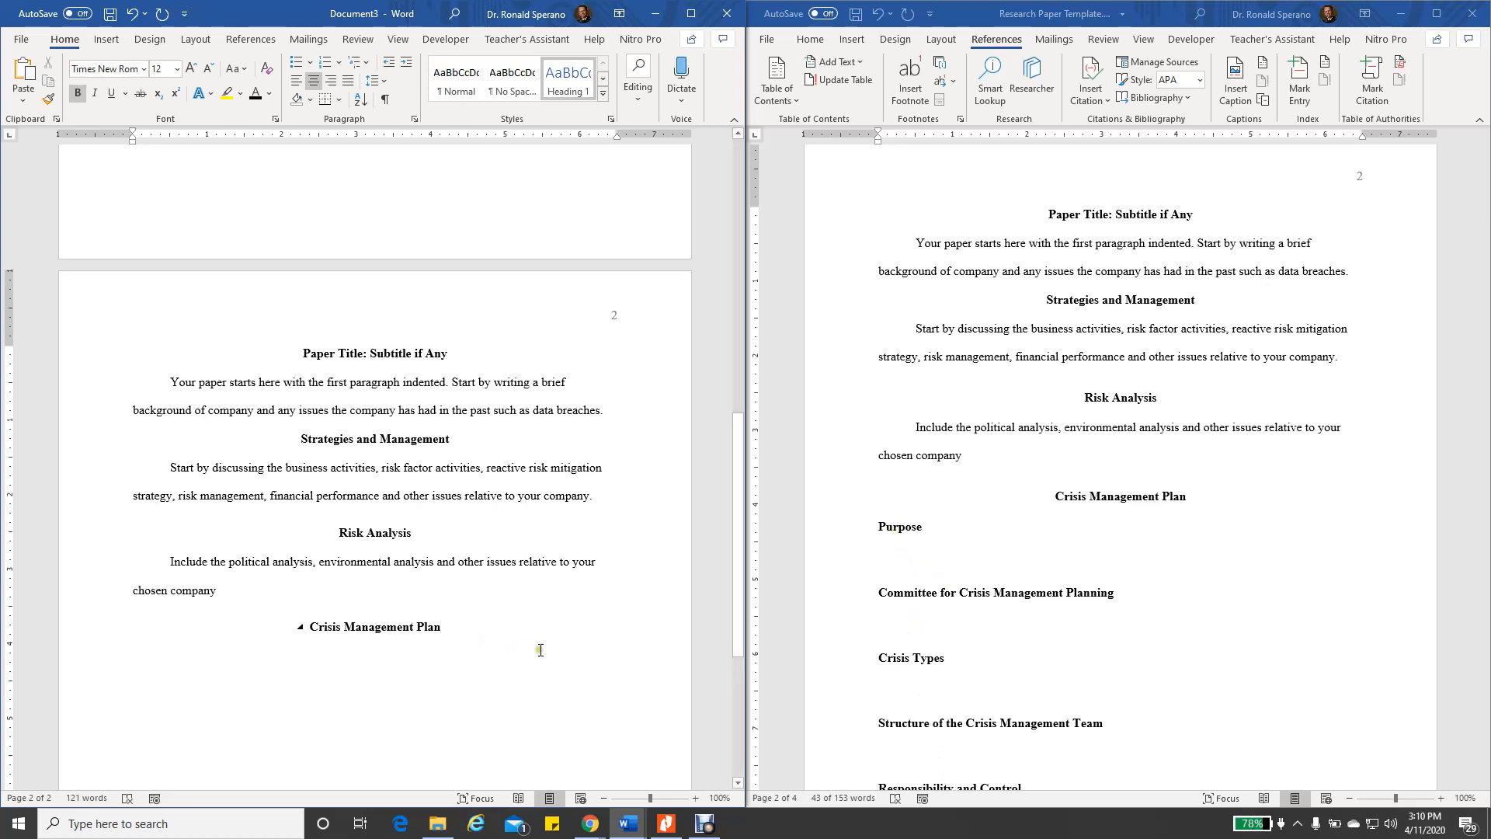
key(Return)
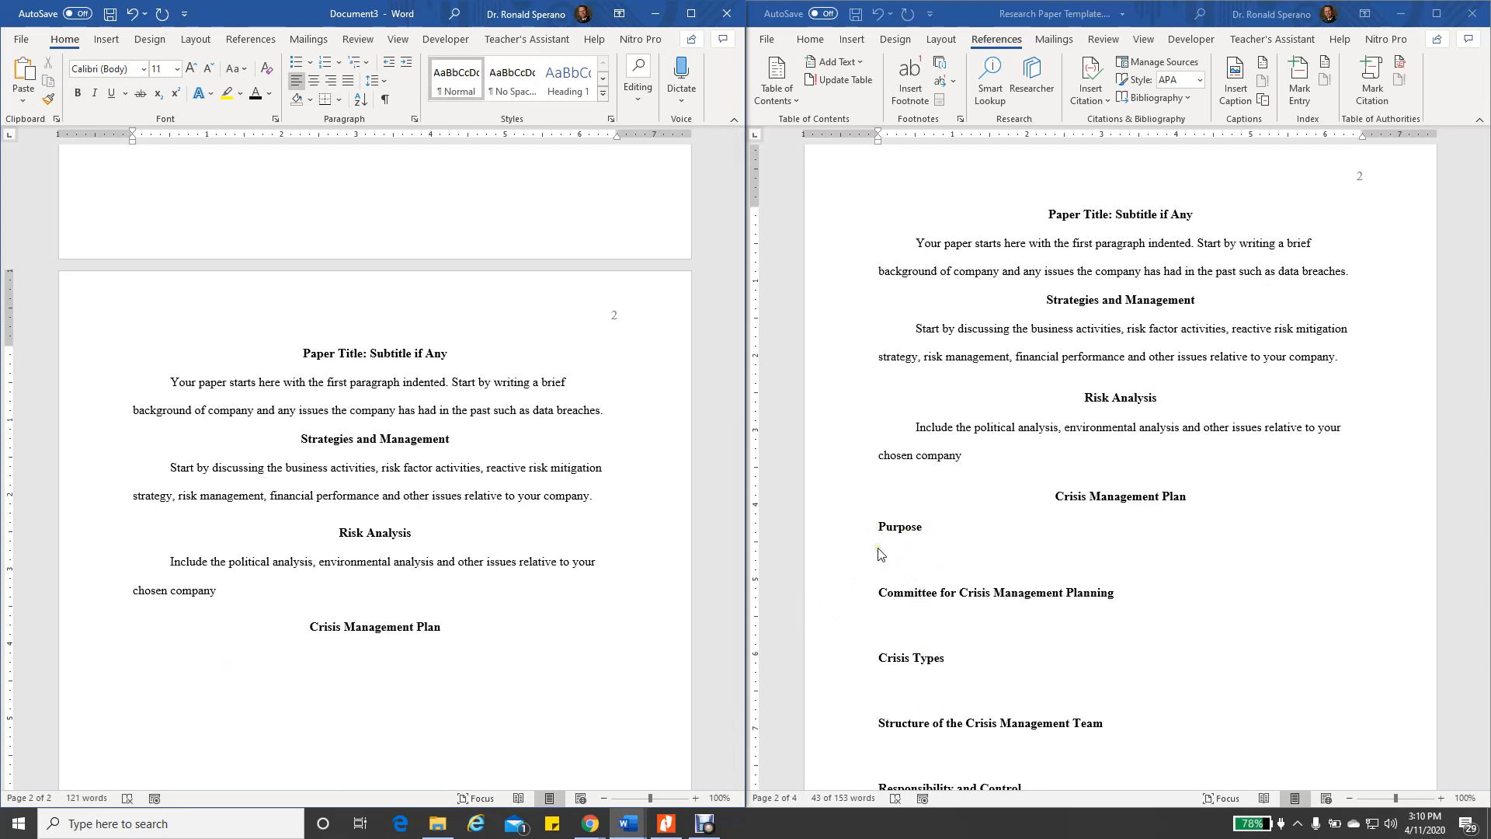
text(Purpose)
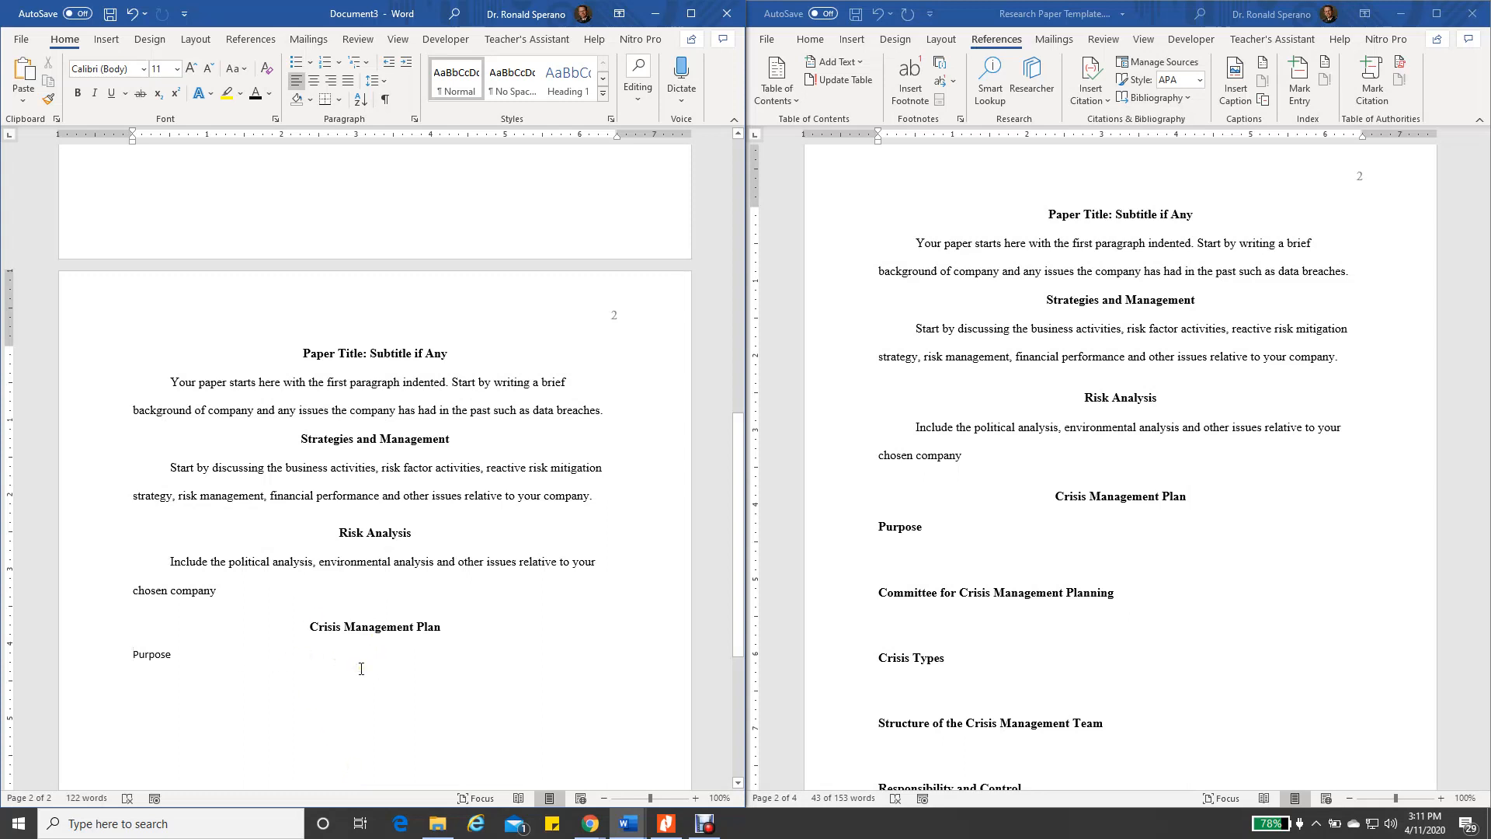
Maximize Document3 and style Purpose as a bold, black Times New Roman 12 pt Heading 2
click(691, 16)
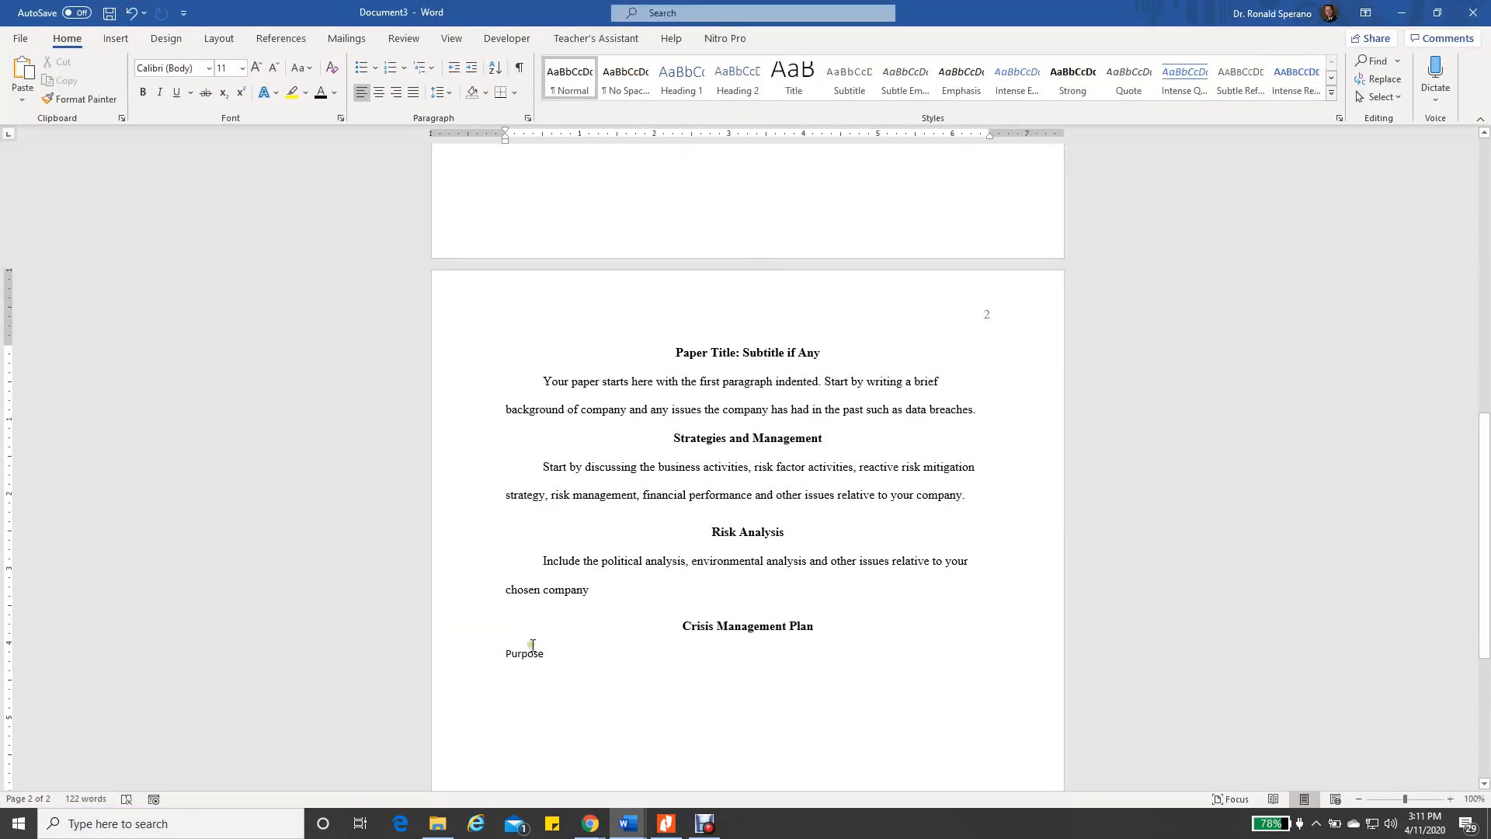
drag(504, 656, 554, 674)
click(738, 90)
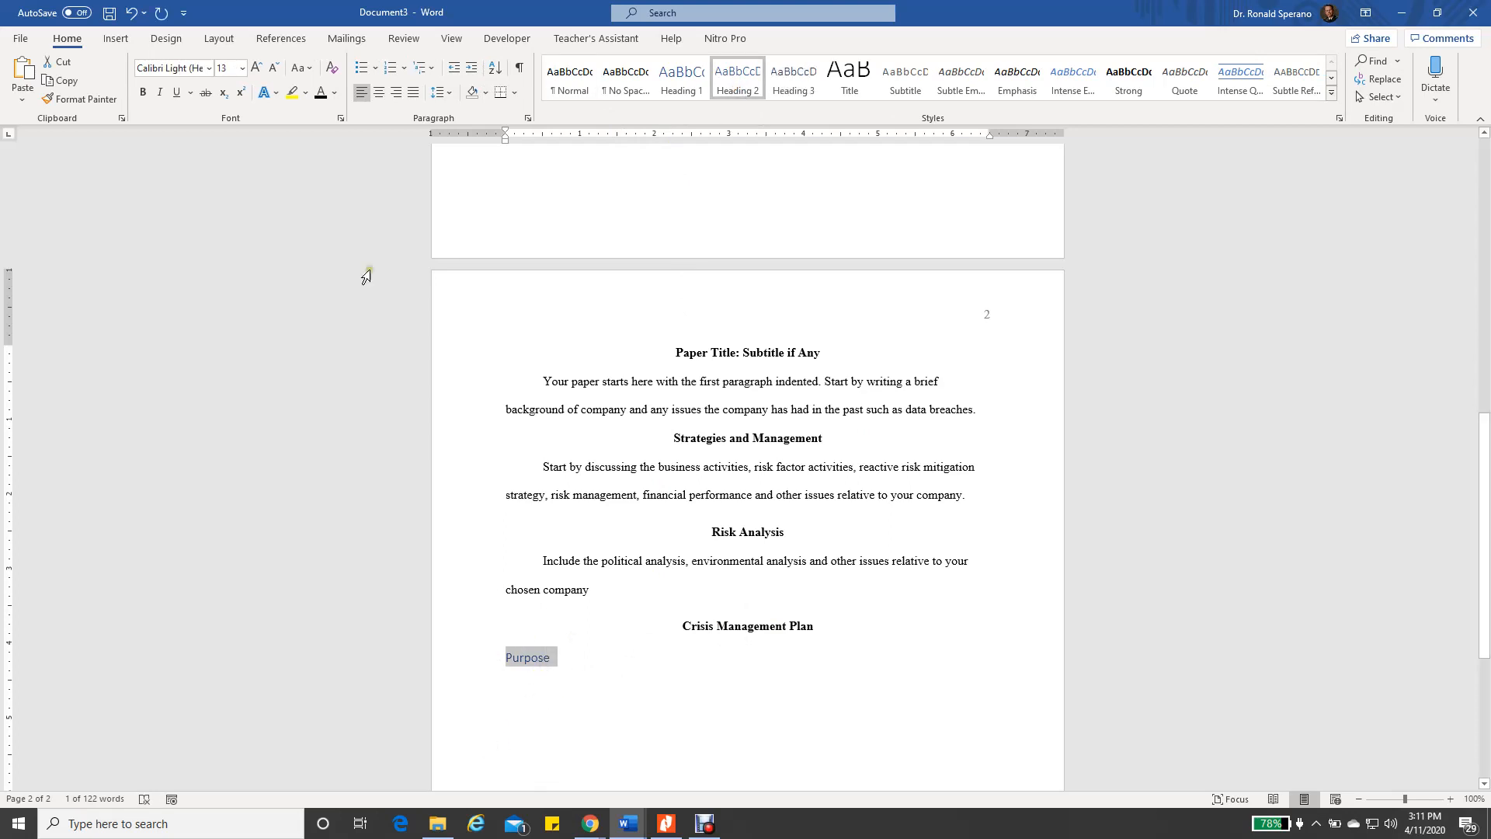
click(208, 68)
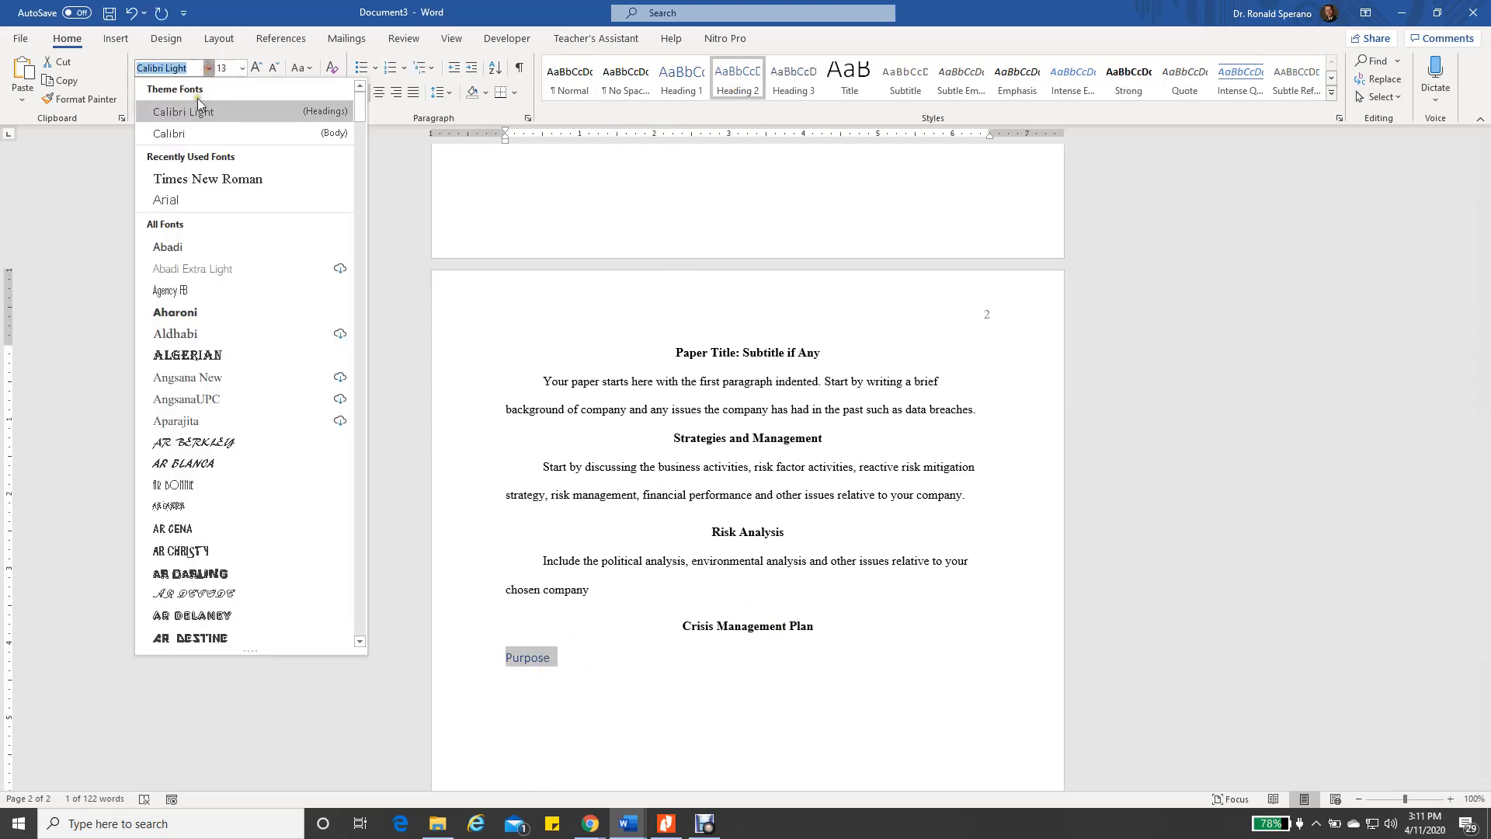
click(186, 179)
click(242, 67)
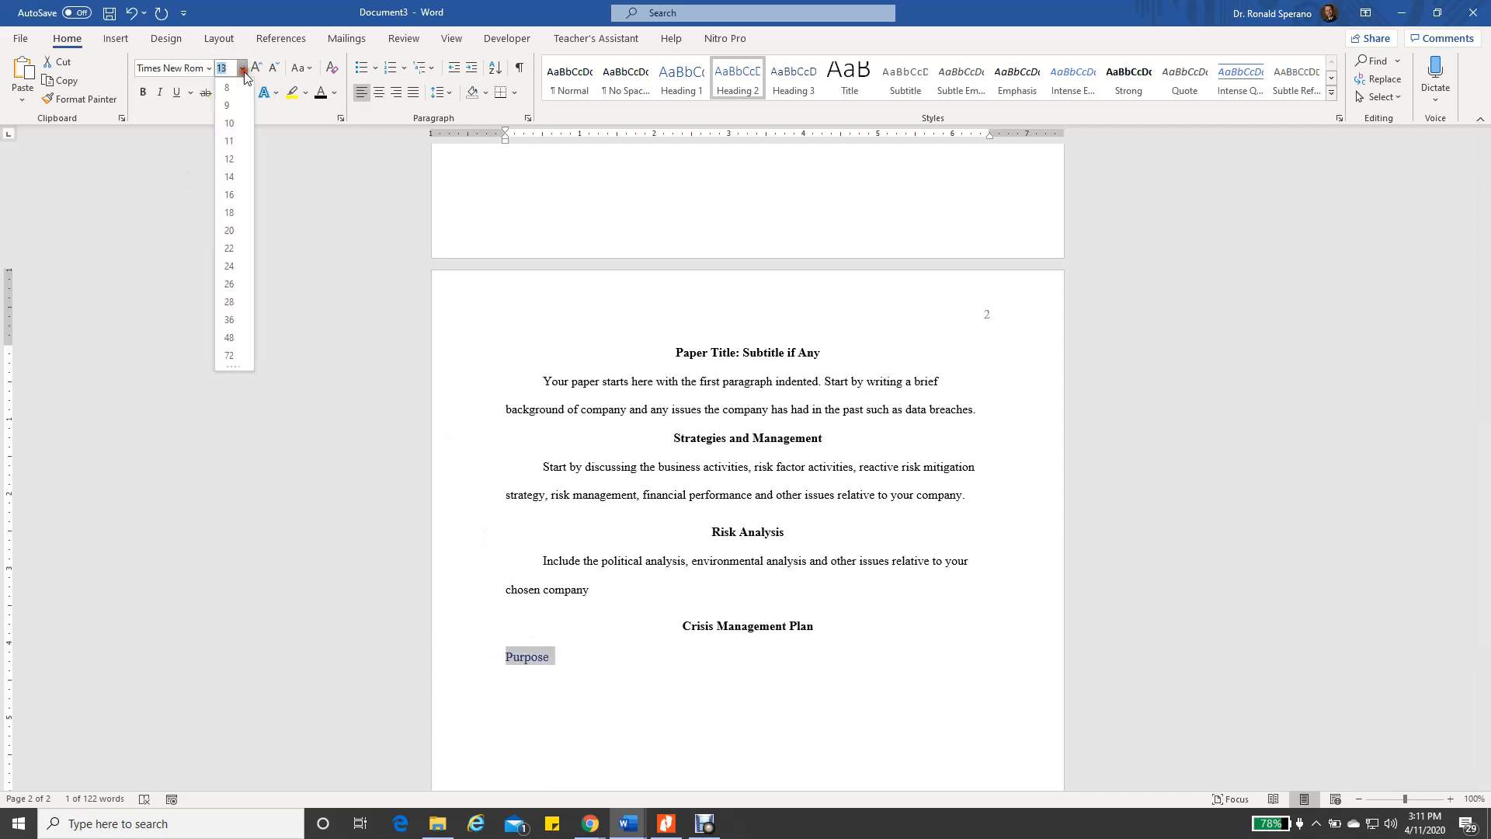
click(230, 159)
click(321, 93)
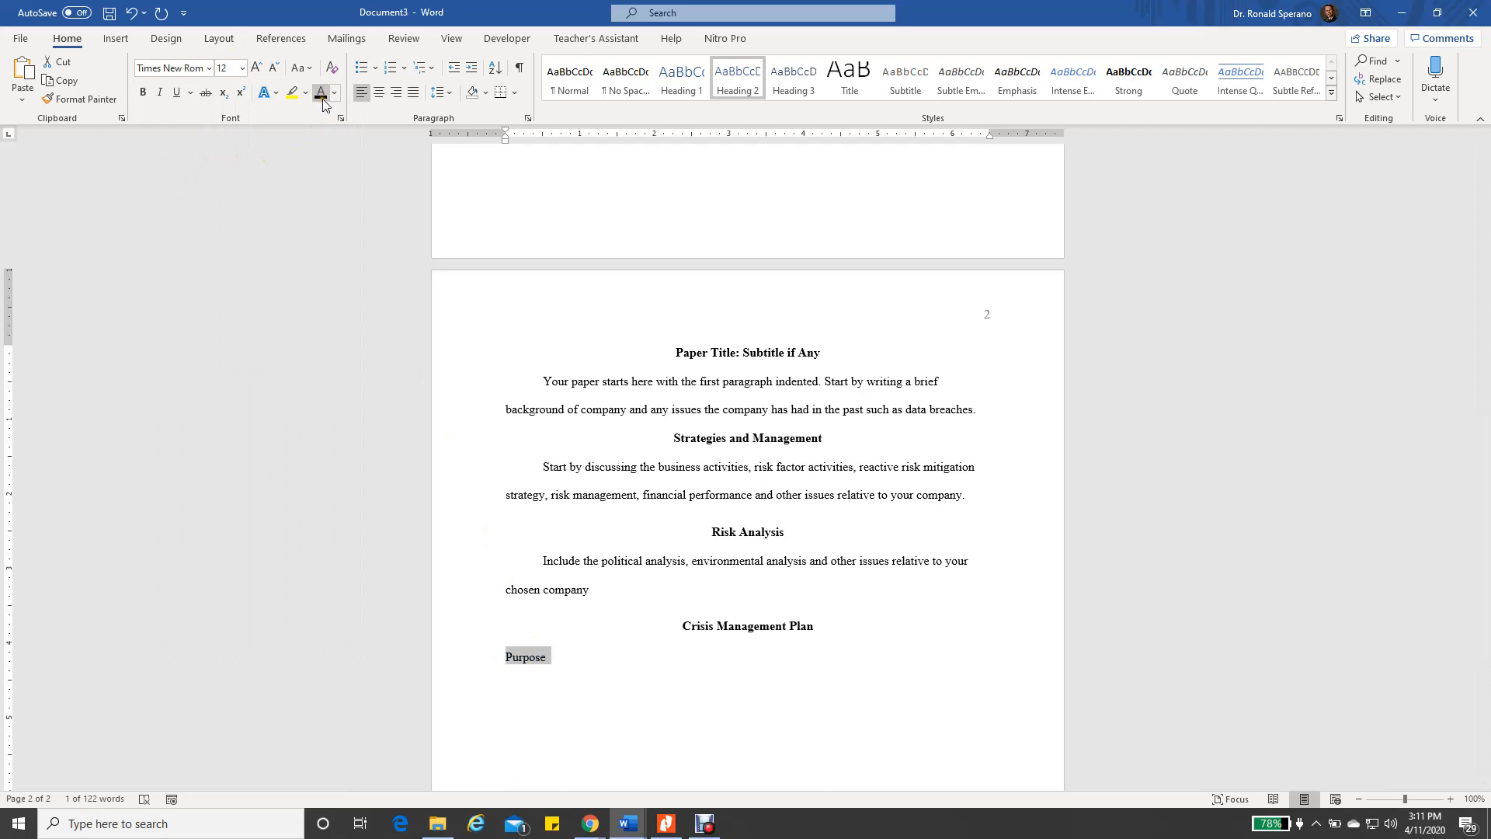
click(142, 94)
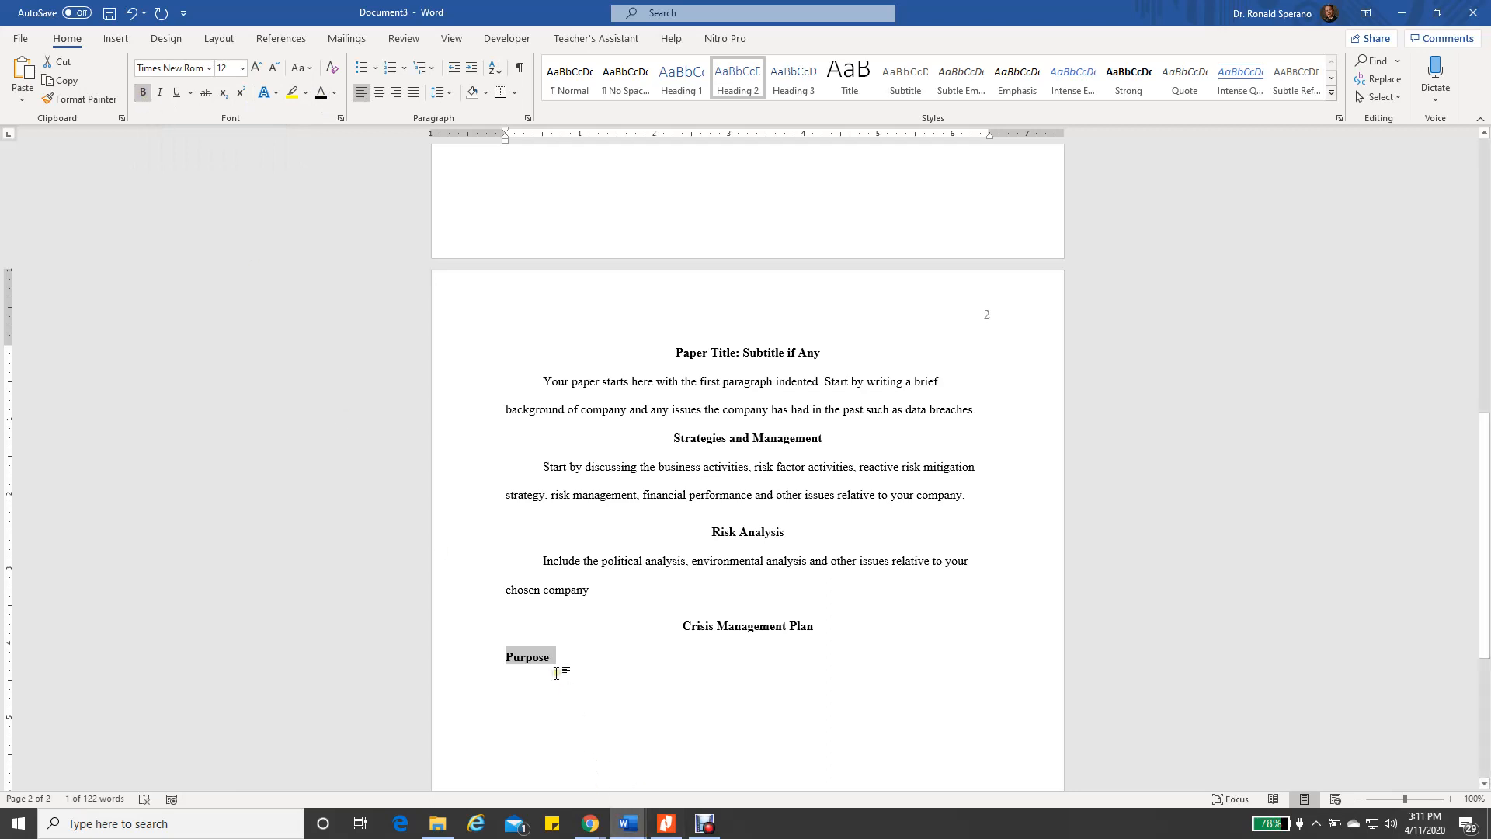
Compare the styles applied to Purpose and the Crisis Management Plan heading
click(566, 694)
click(539, 659)
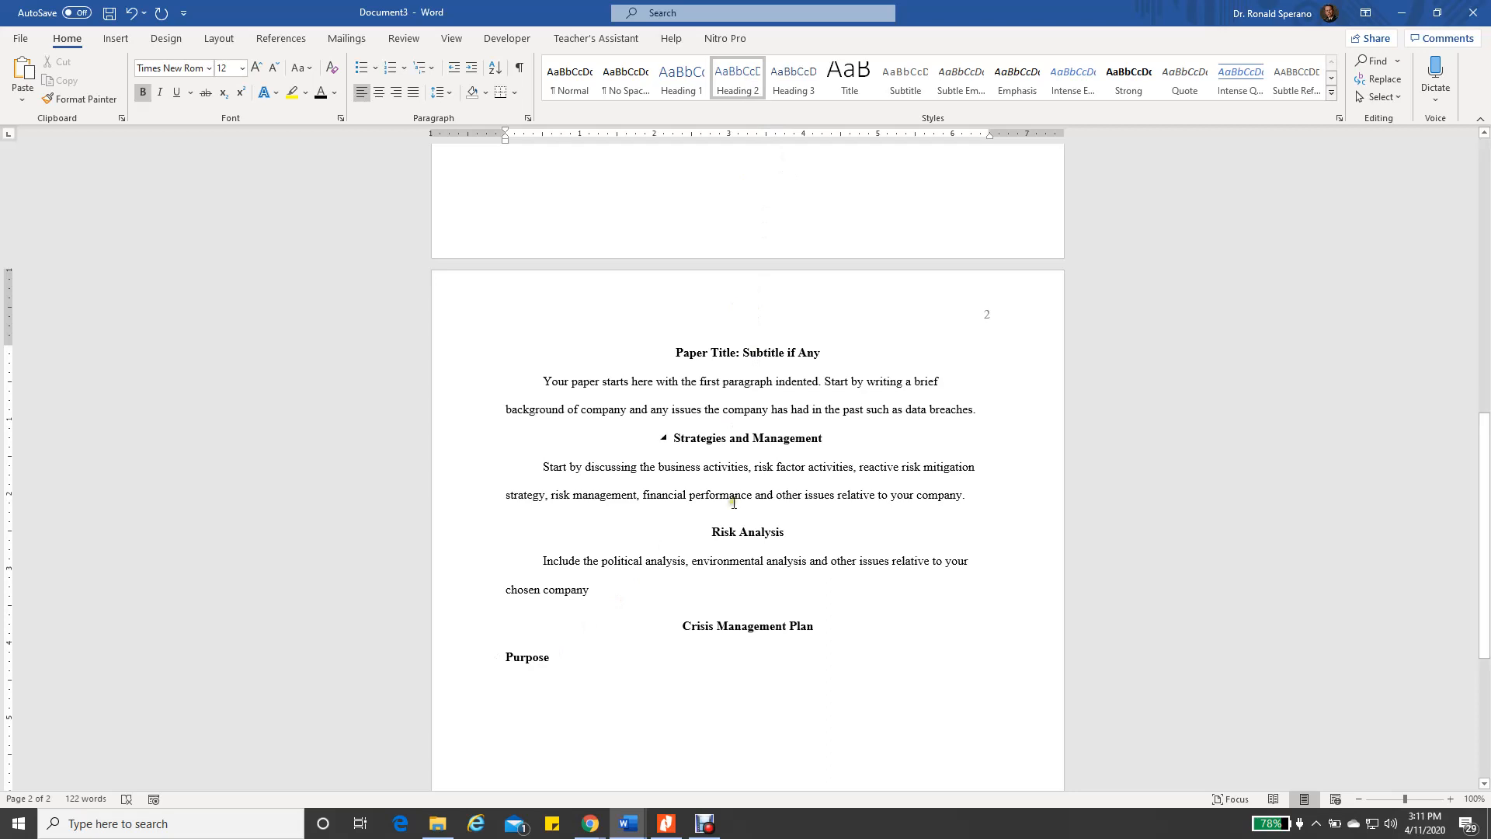
click(752, 627)
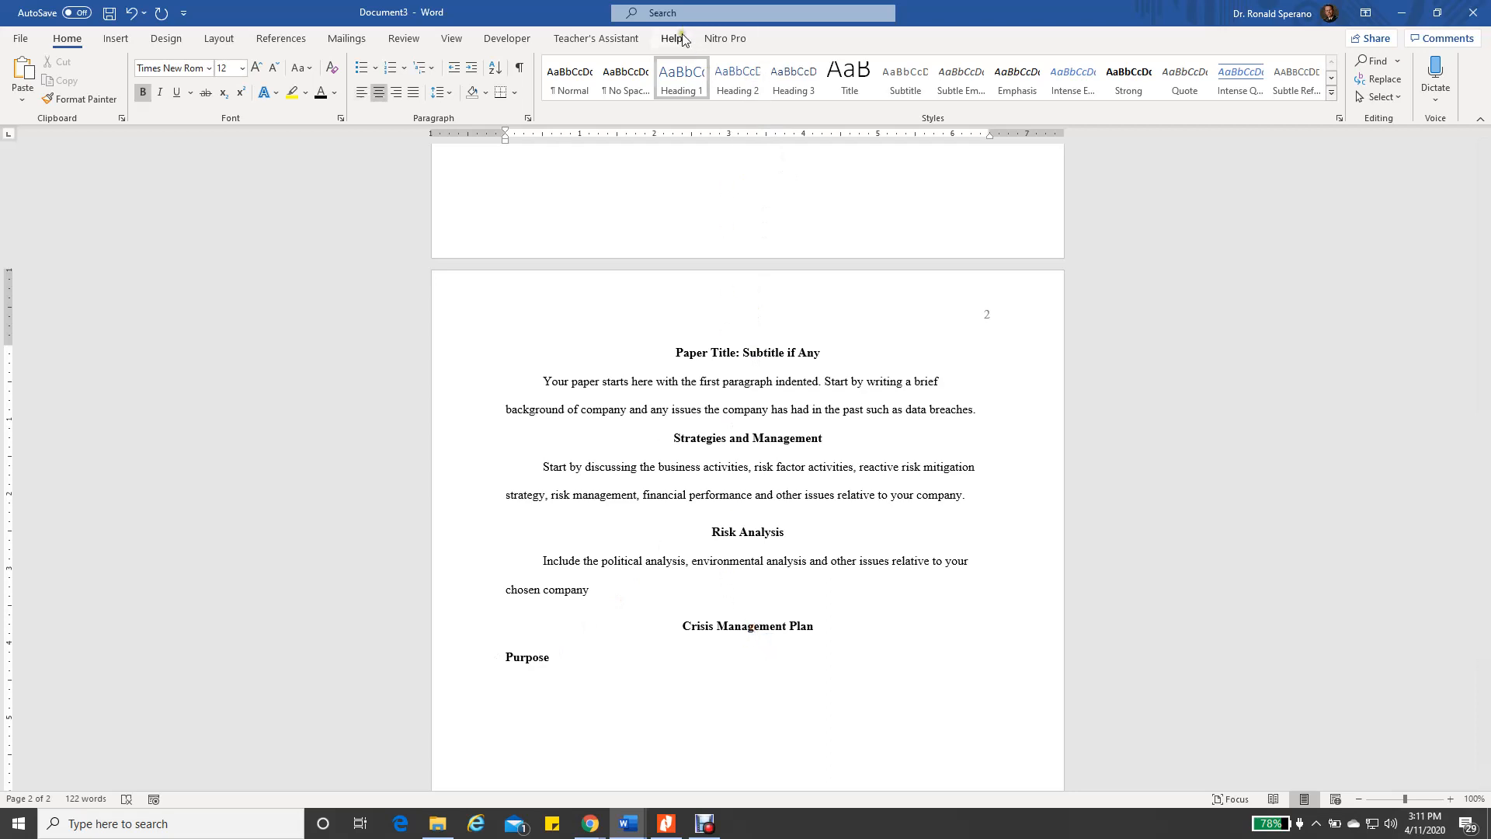
click(529, 659)
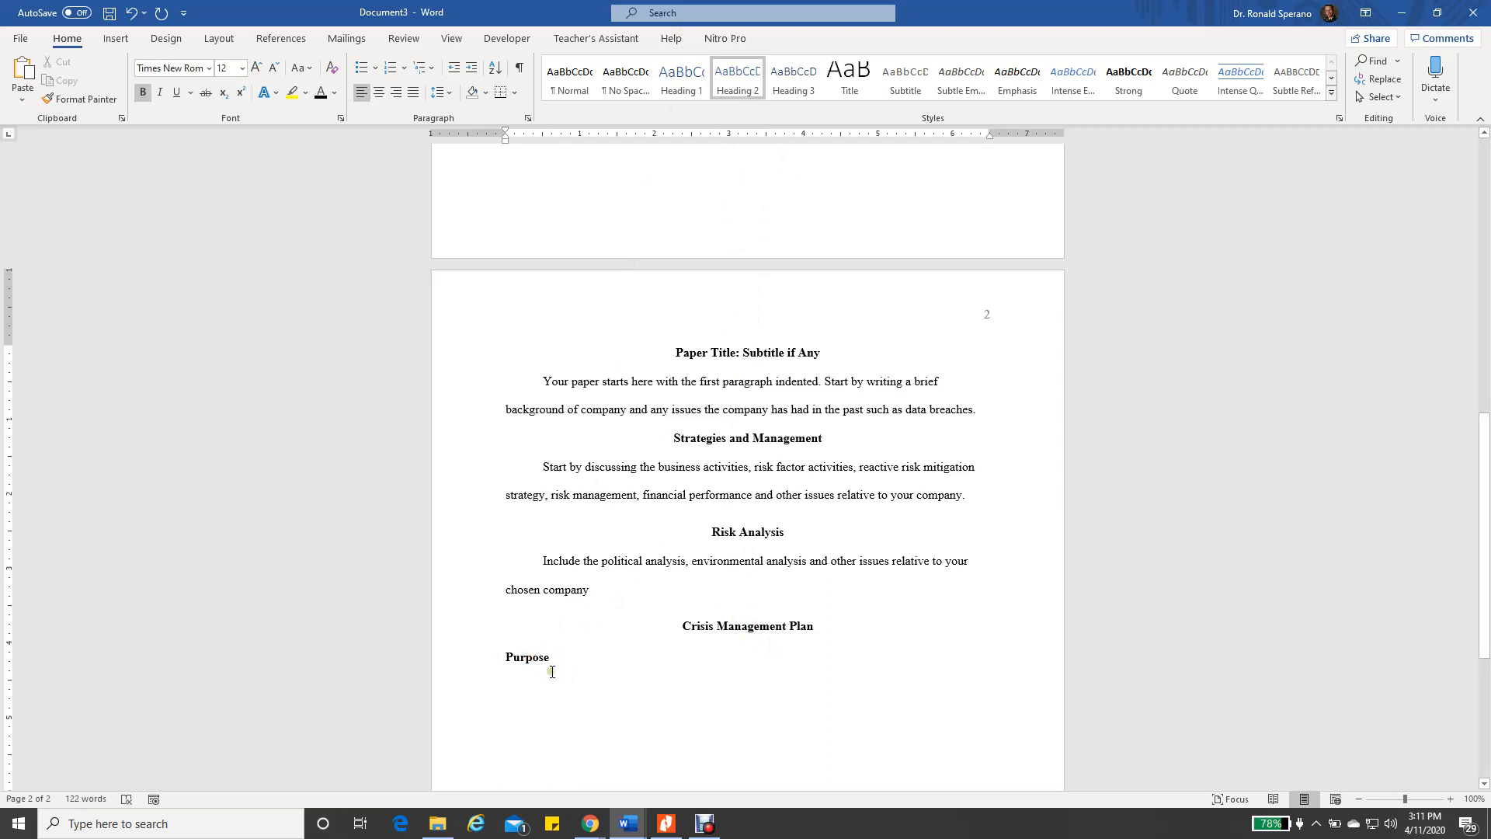
scroll(625, 681, down, 2)
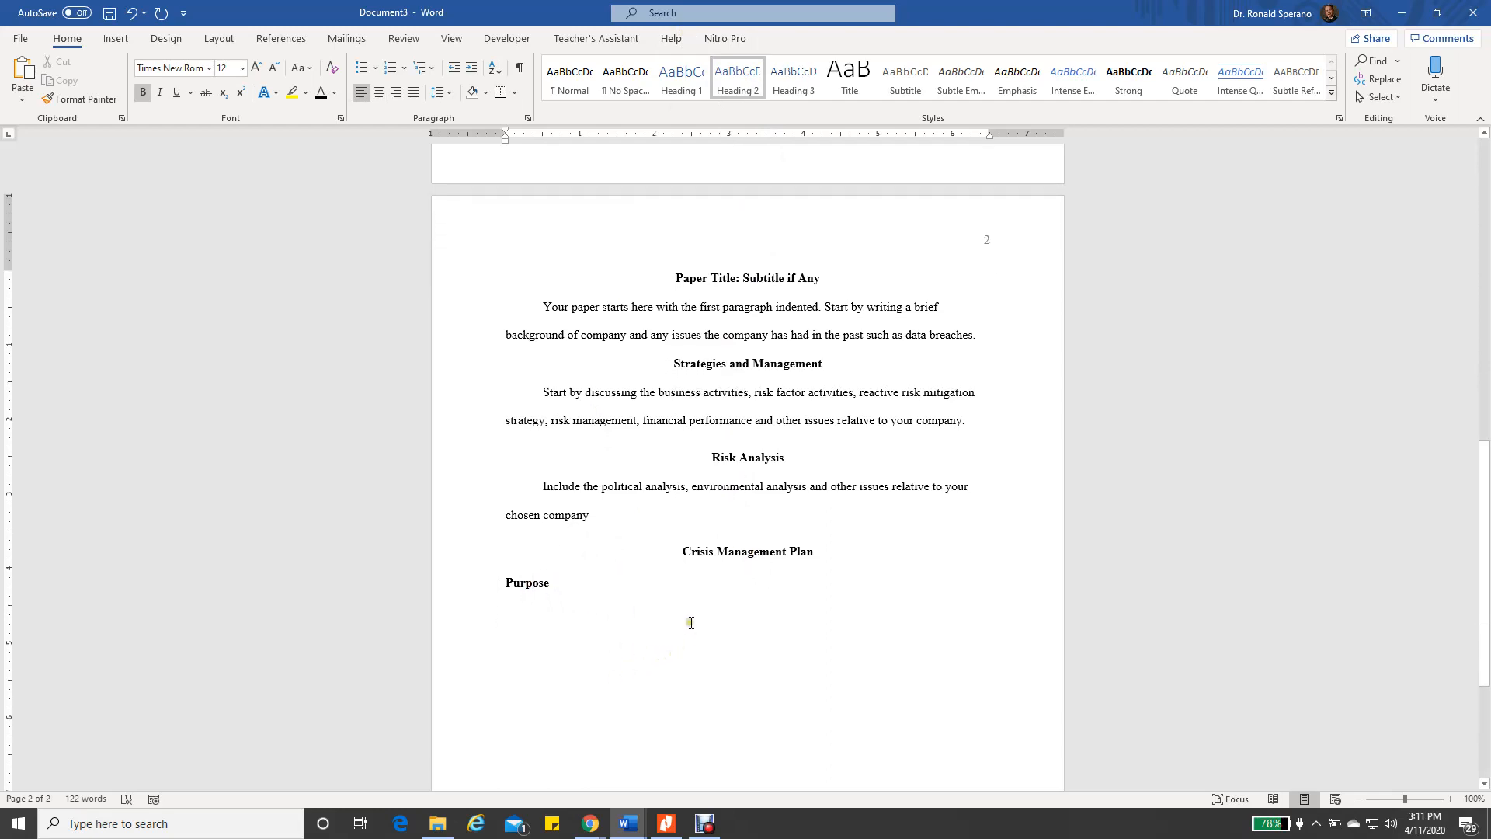
Add the 'Committee for Crisis Management Planning' subheading and a 'Conclusions' line, then select Conclusions
drag(1056, 13, 1, 156)
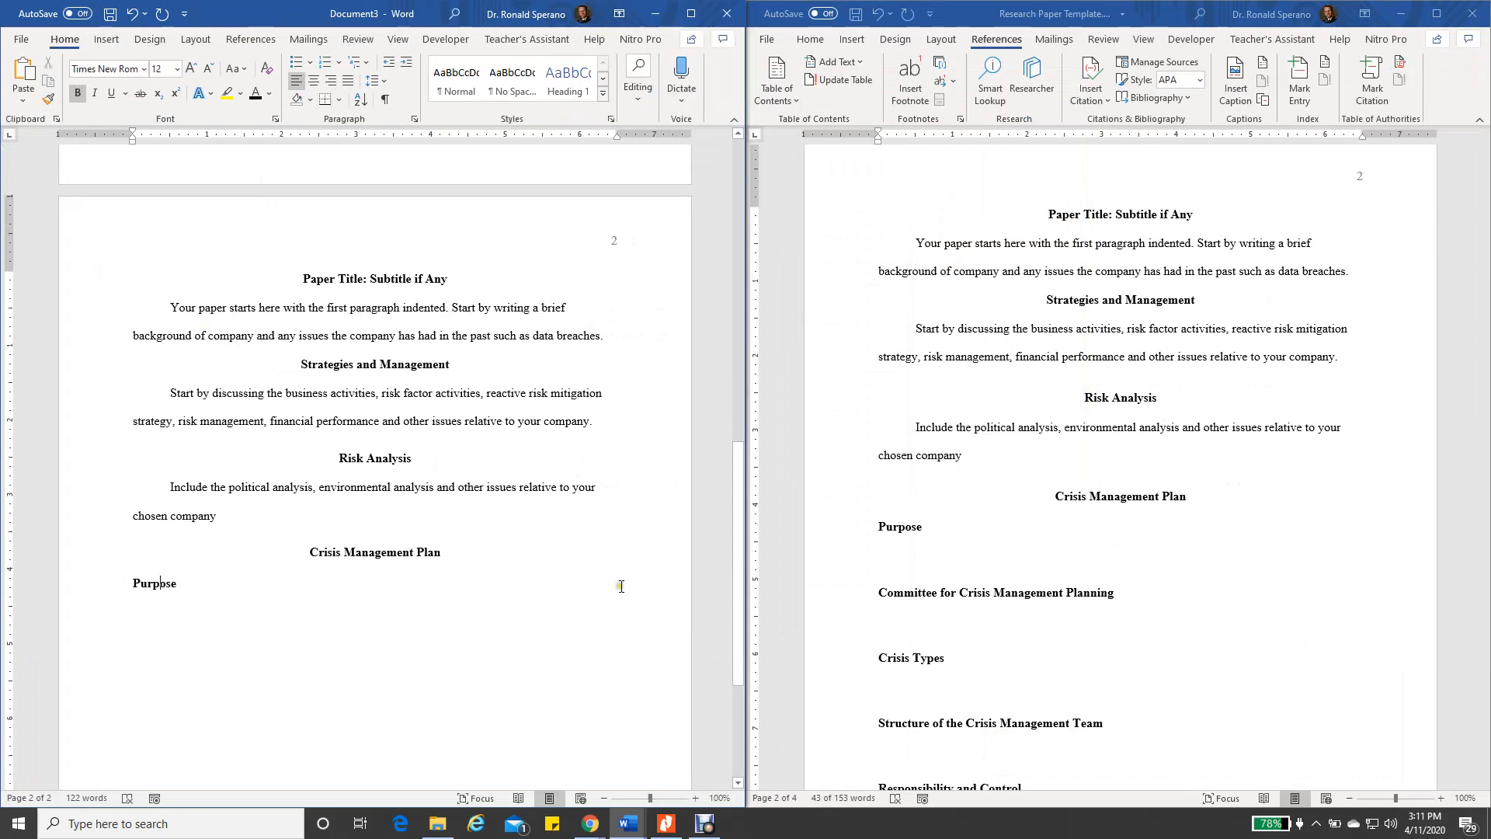
scroll(1060, 560, down, 15)
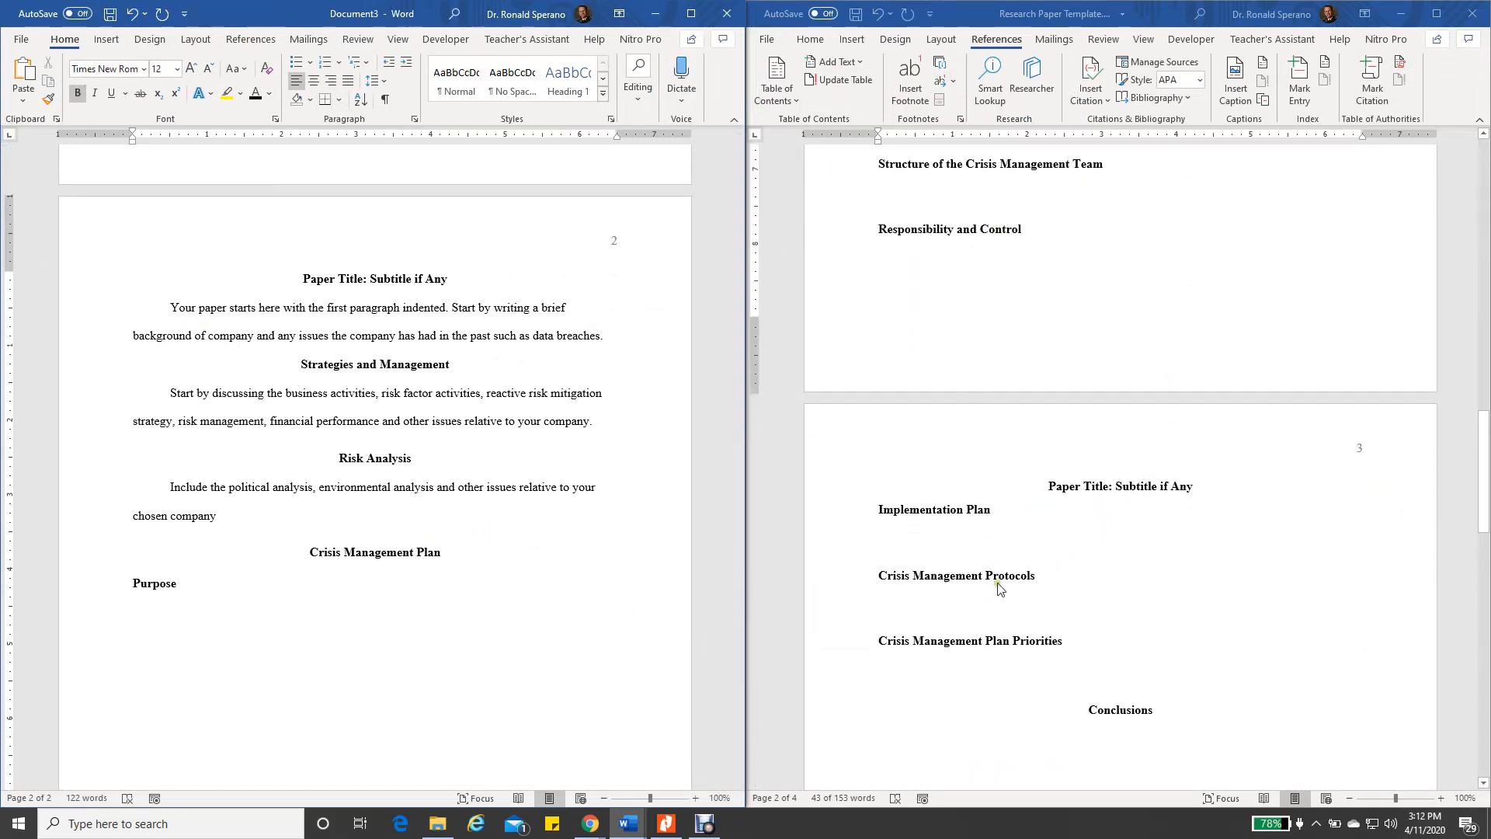
scroll(992, 553, down, 2)
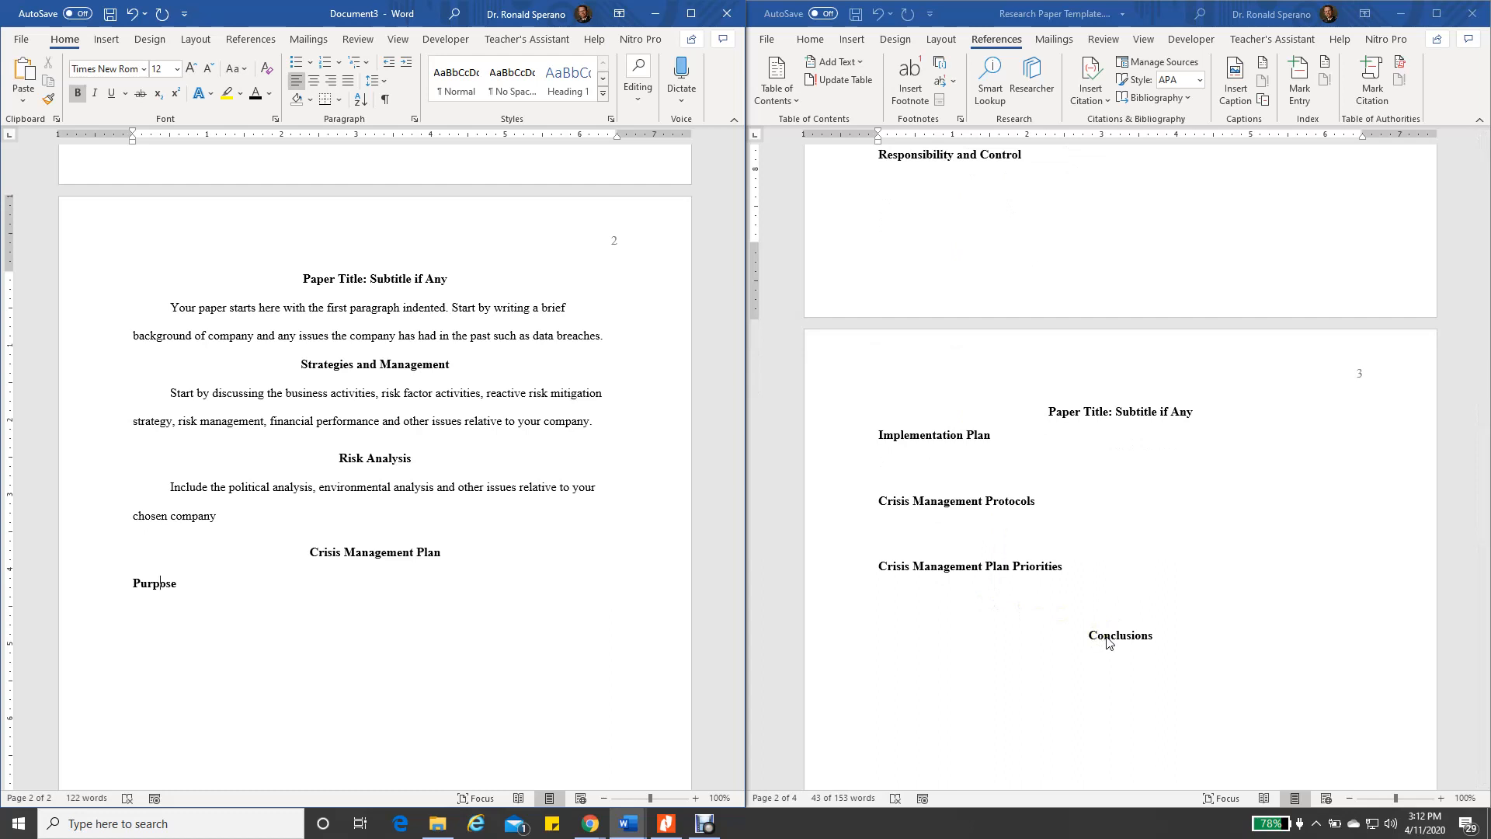
click(201, 588)
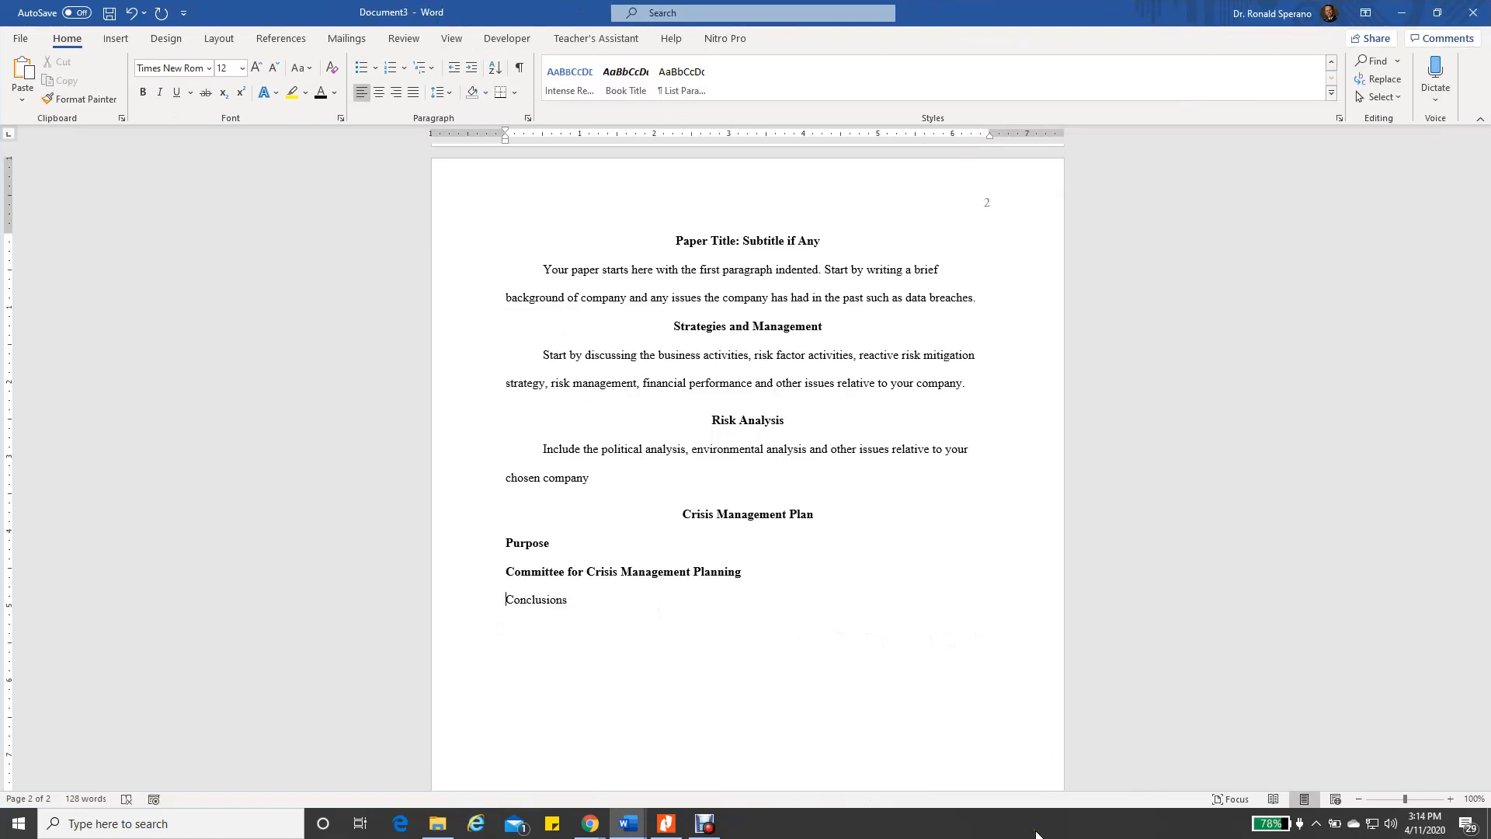
click(507, 583)
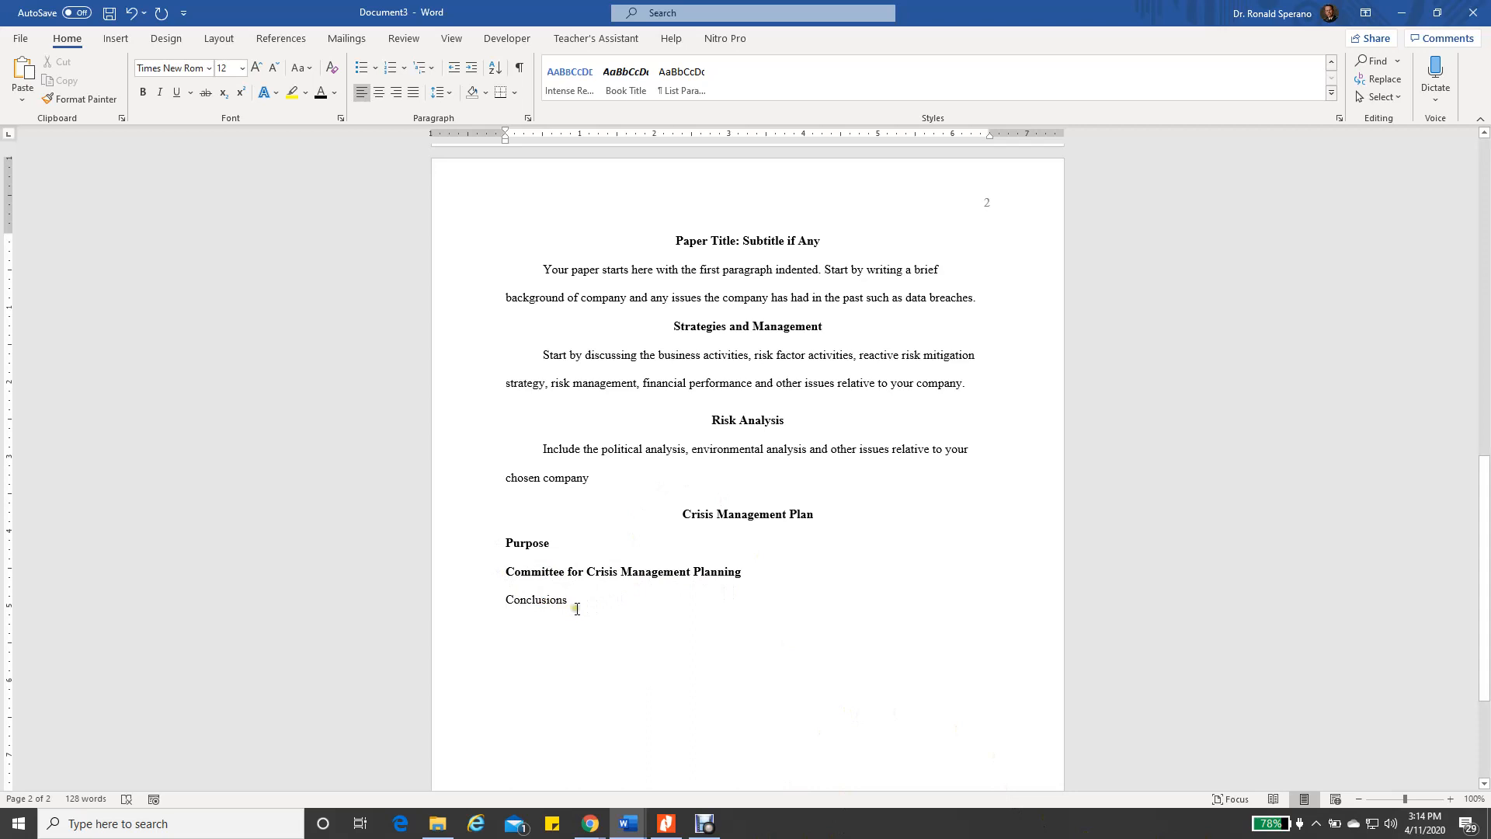
drag(503, 599, 579, 599)
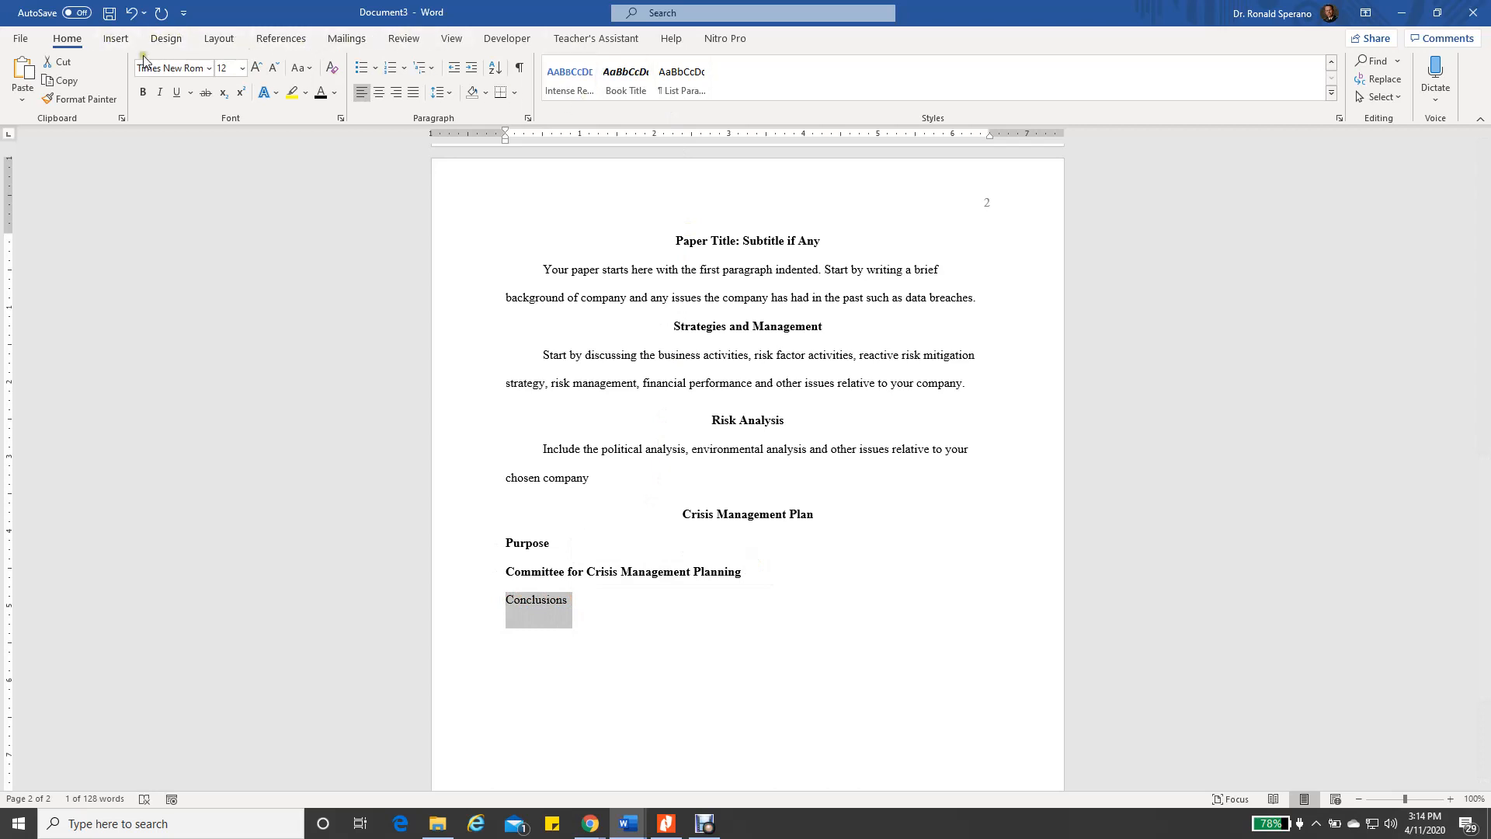
Browse the Insert, Design and File tabs before returning to the Home tab
click(72, 40)
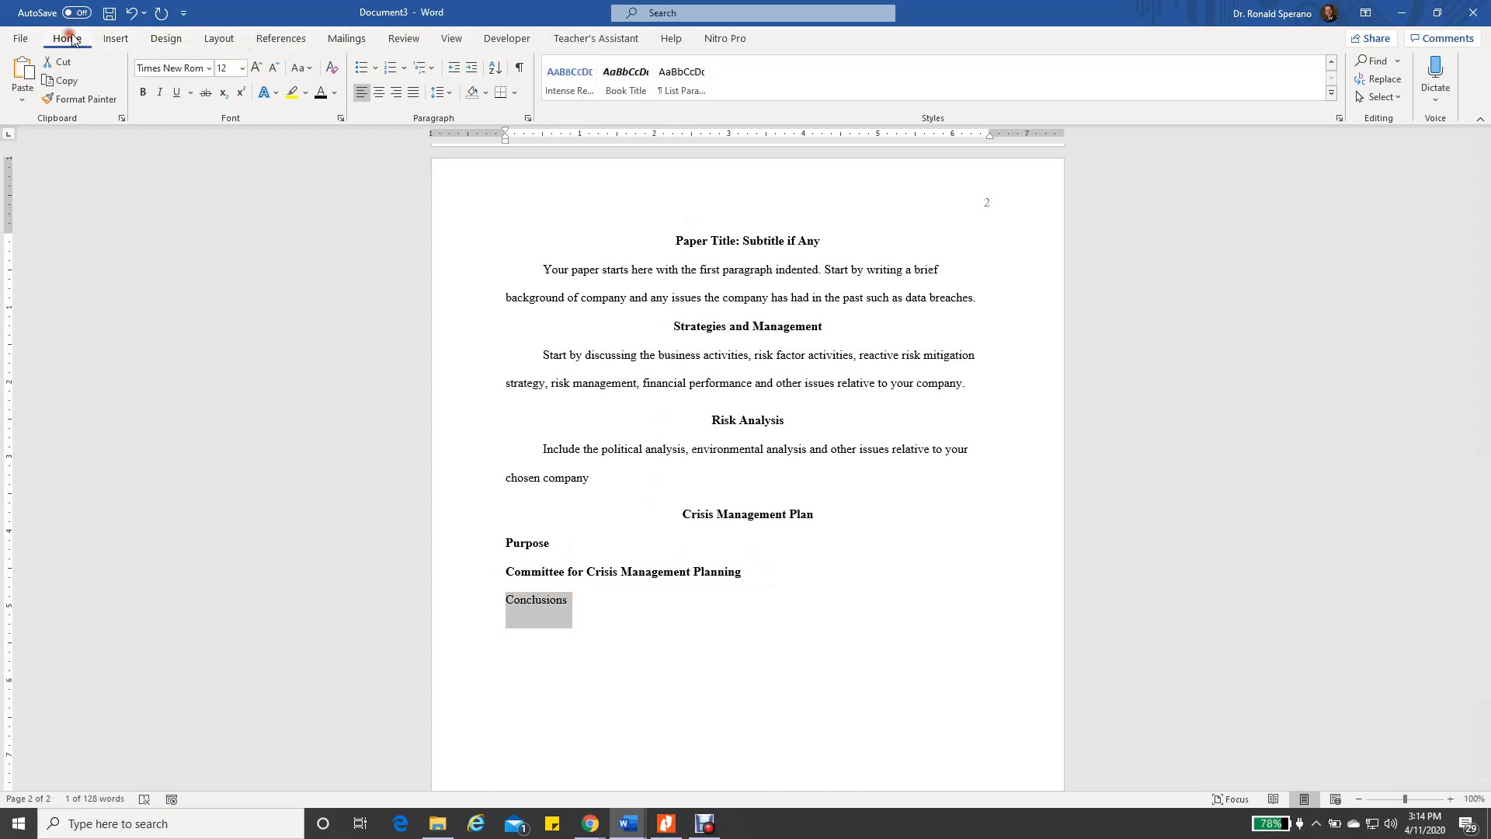
click(116, 38)
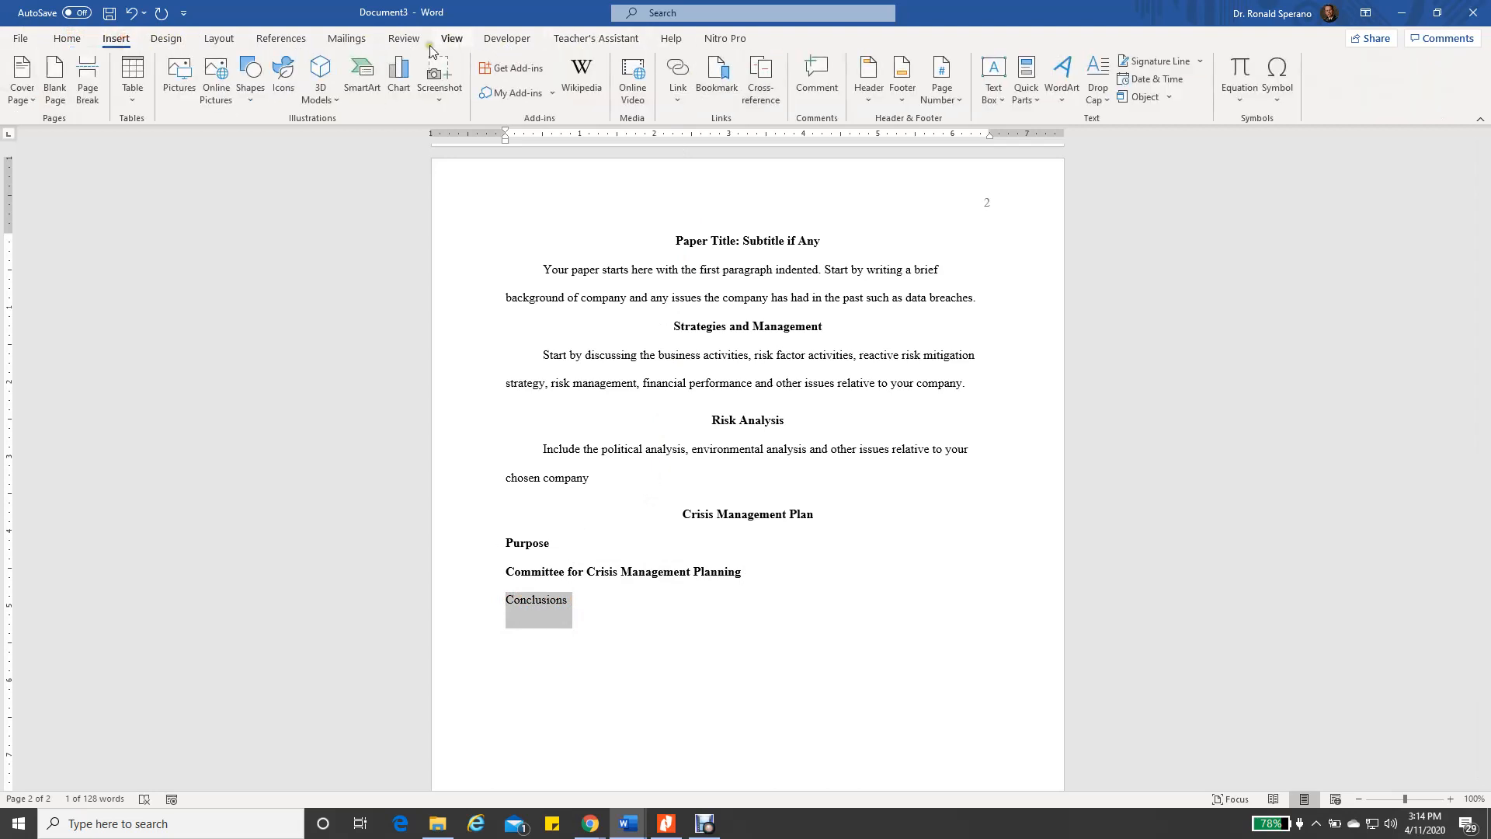
click(168, 39)
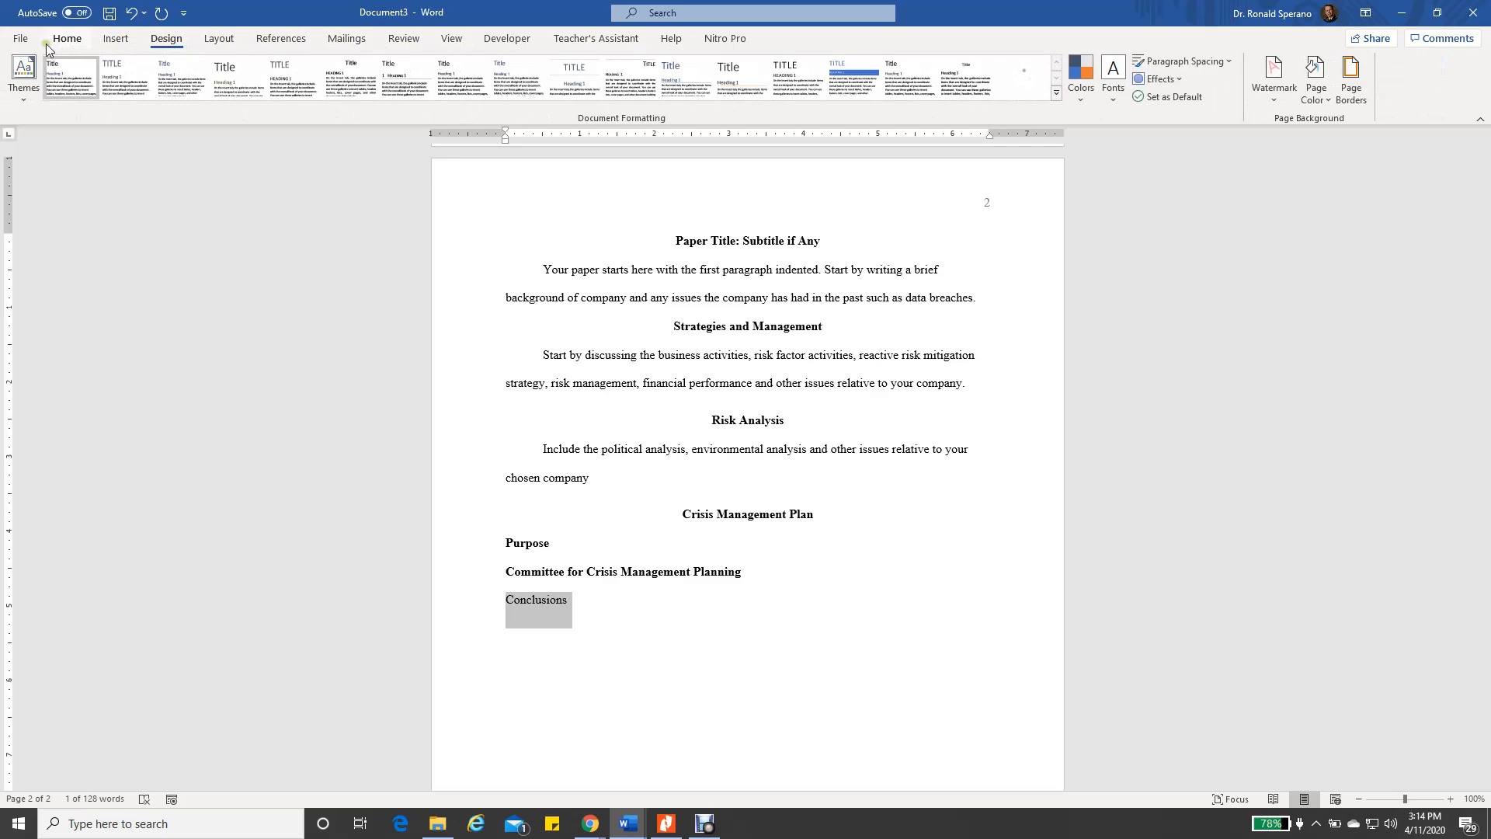
click(21, 39)
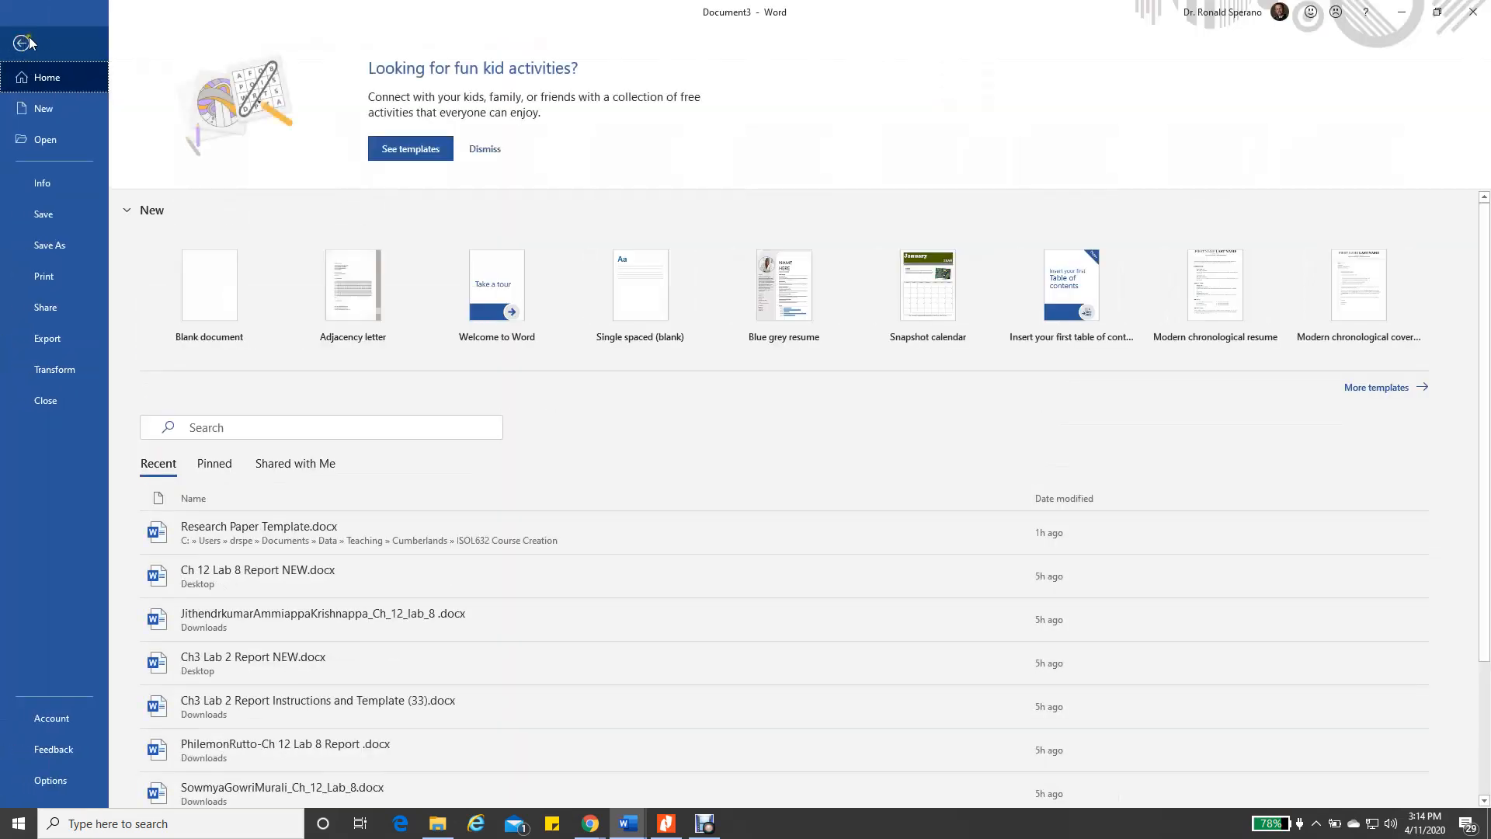
click(21, 42)
click(67, 39)
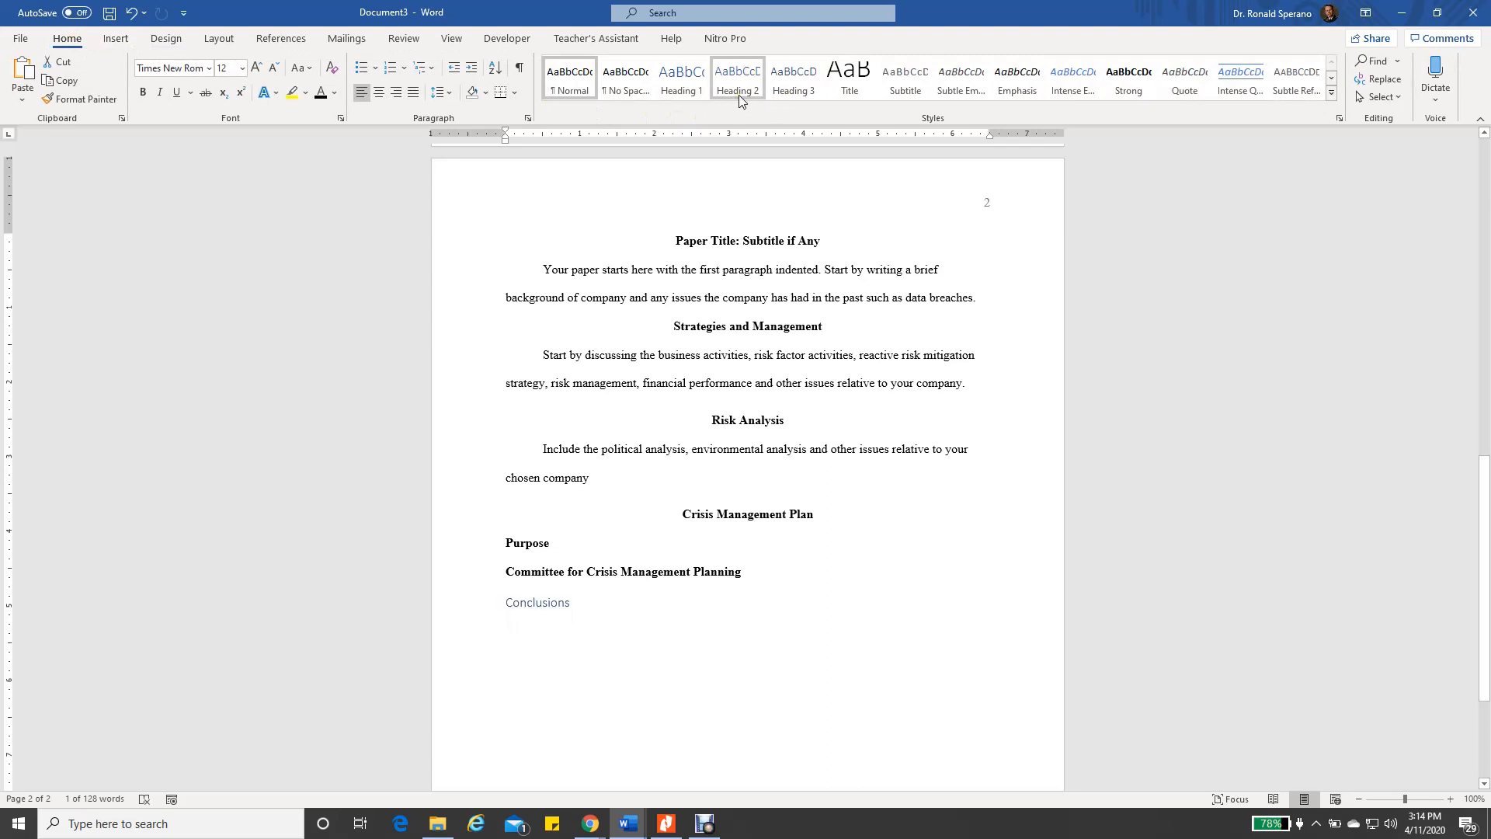
Make Conclusions a bold, centred, black Times New Roman 12 pt Heading 1
click(686, 83)
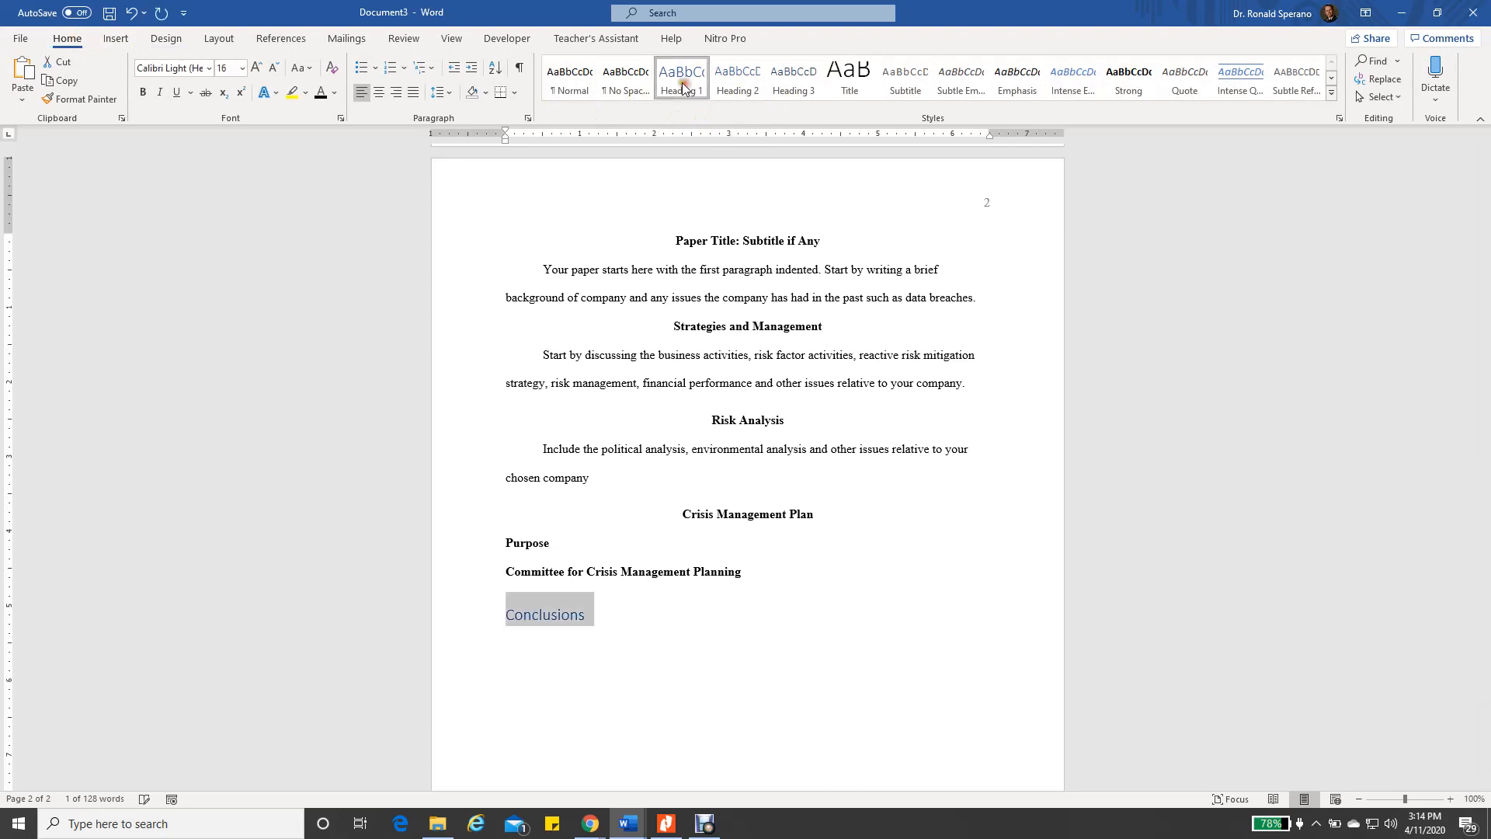
click(208, 68)
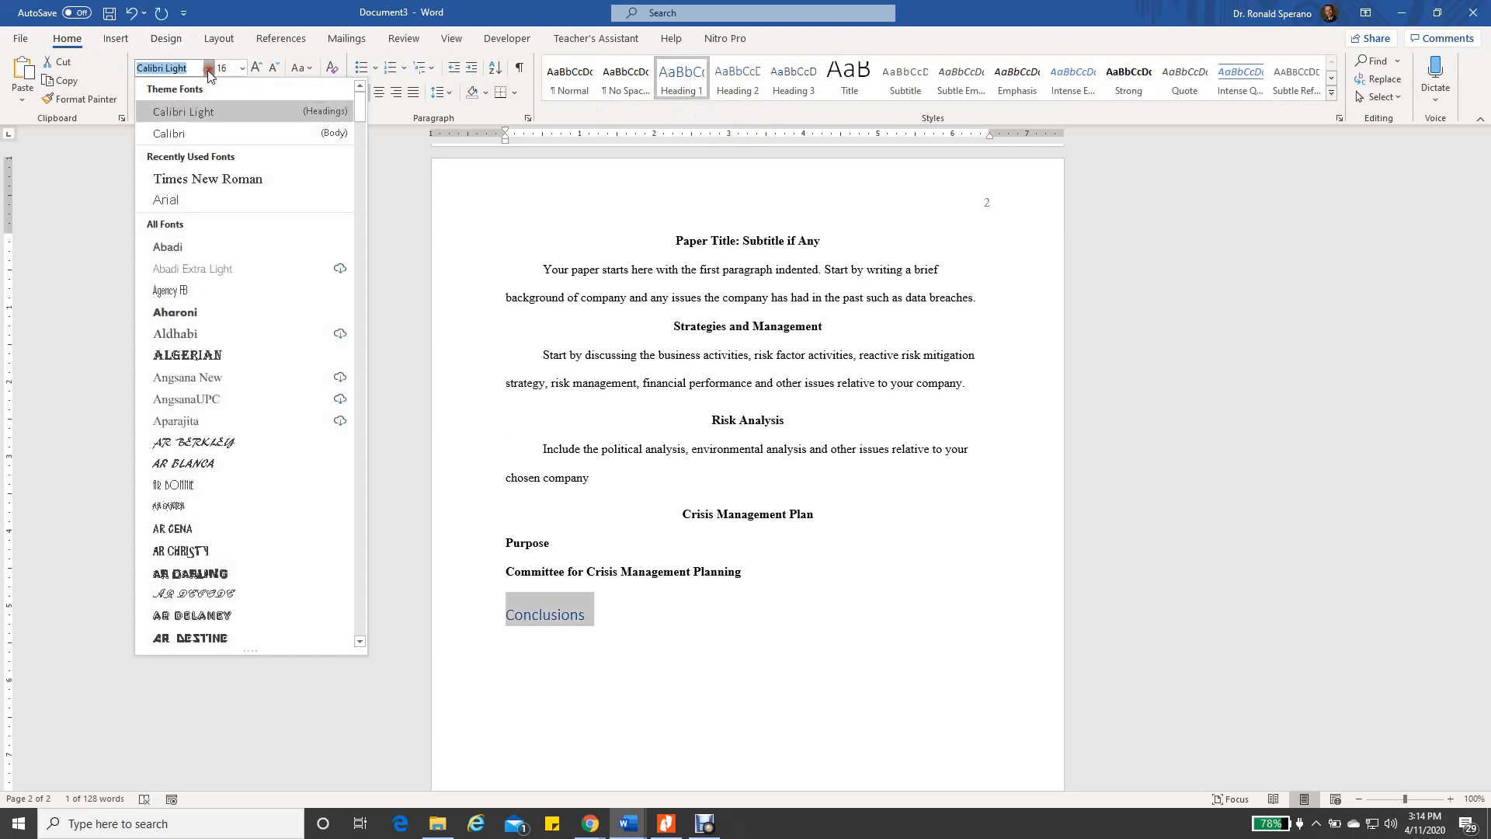
click(172, 178)
click(243, 68)
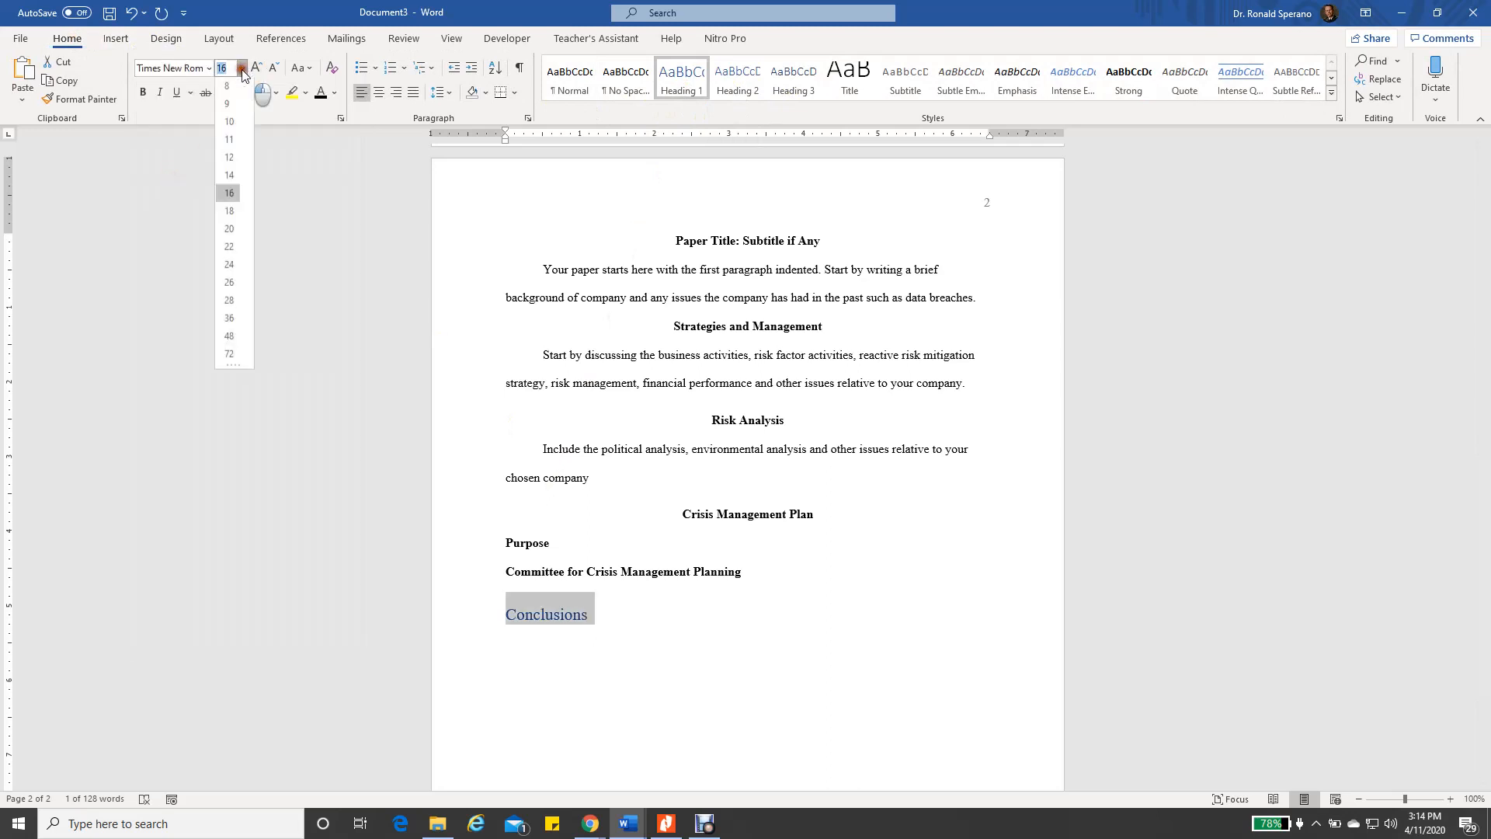
click(228, 162)
click(320, 92)
click(146, 91)
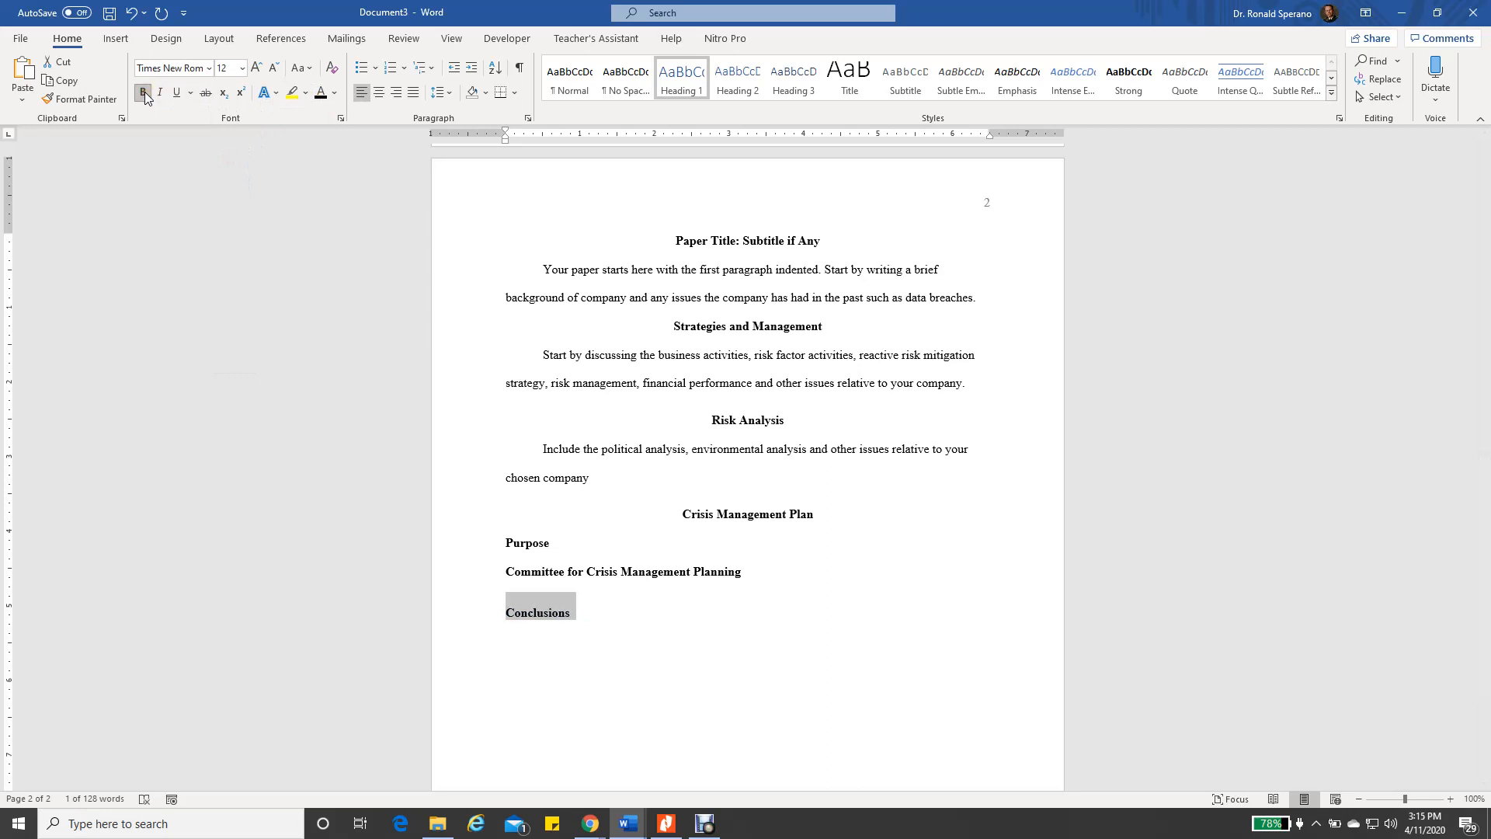
click(377, 95)
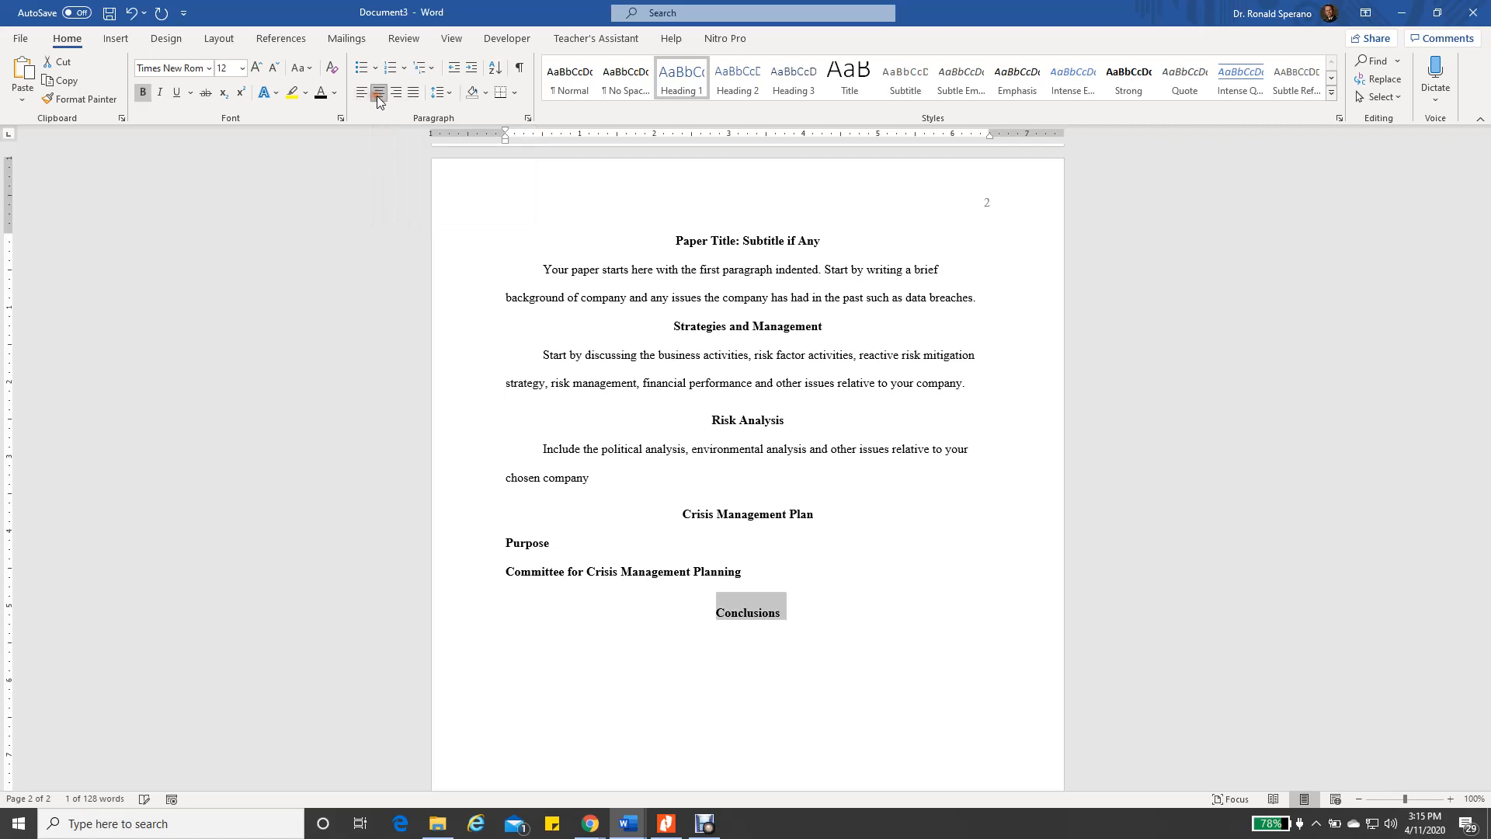
click(770, 699)
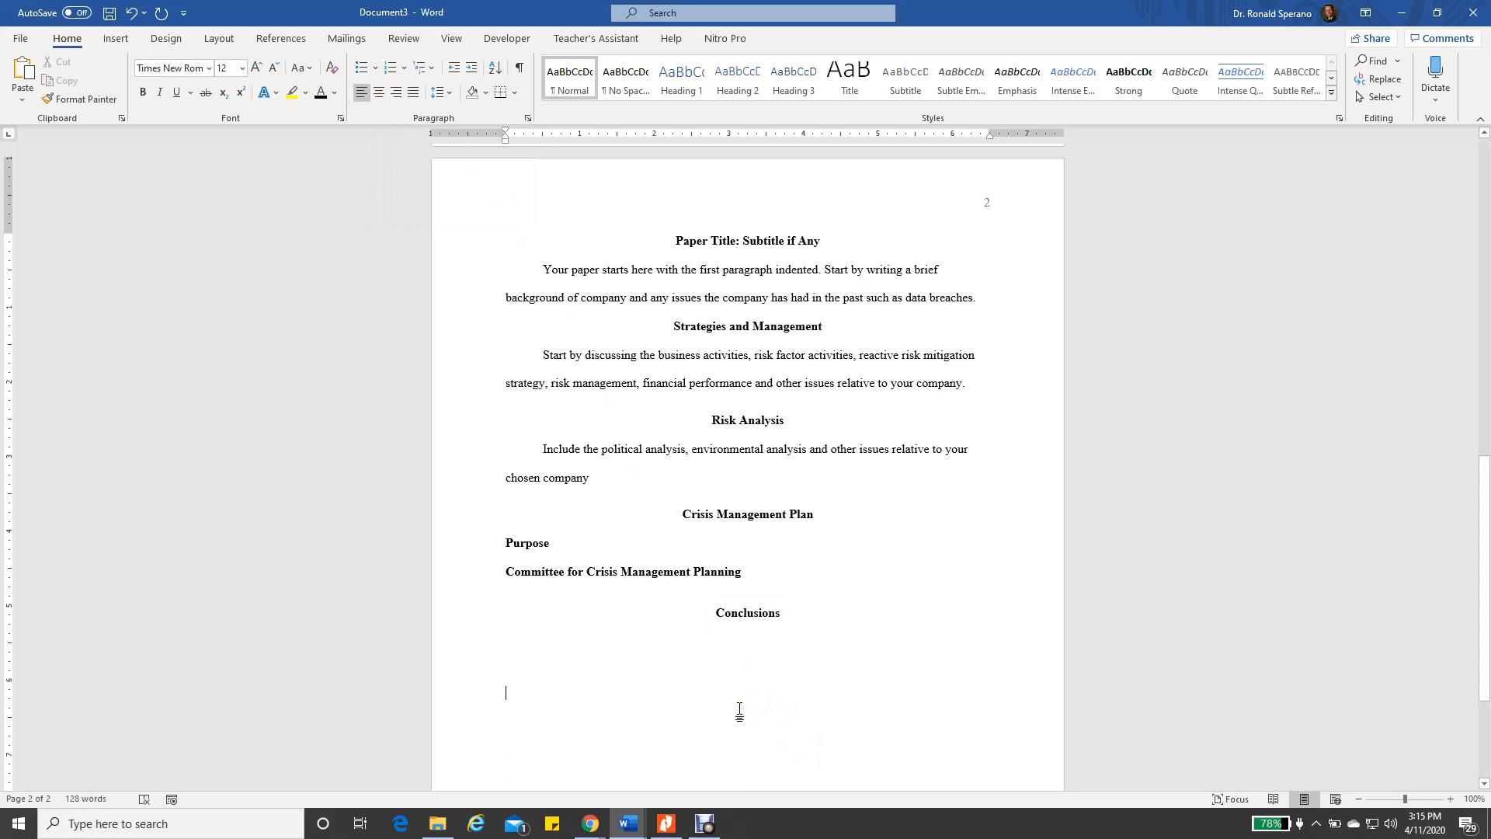
Insert a page break after the title-page date, creating a blank page 2
scroll(740, 710, up, 3)
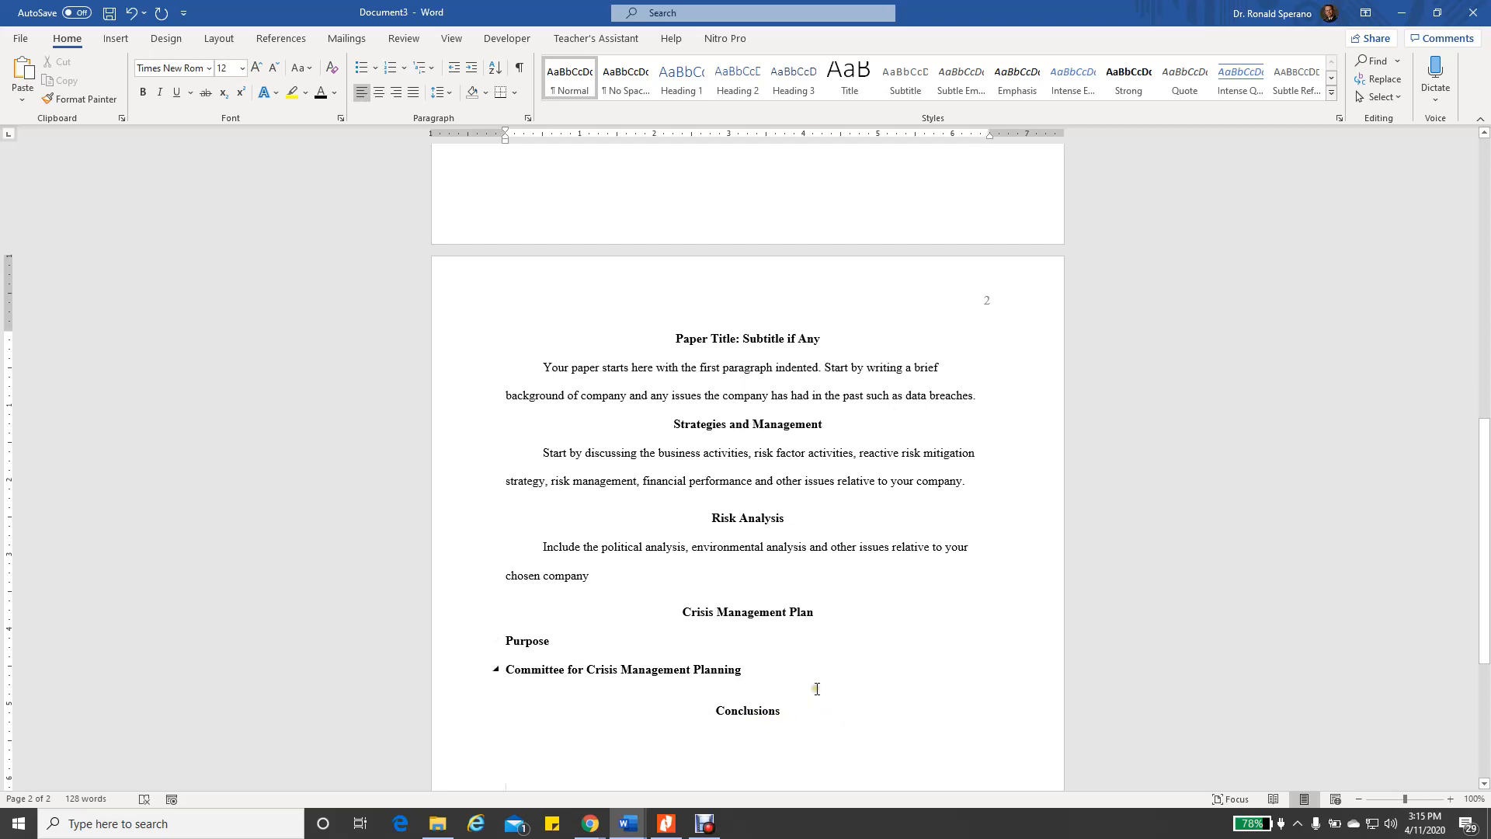
scroll(817, 689, up, 8)
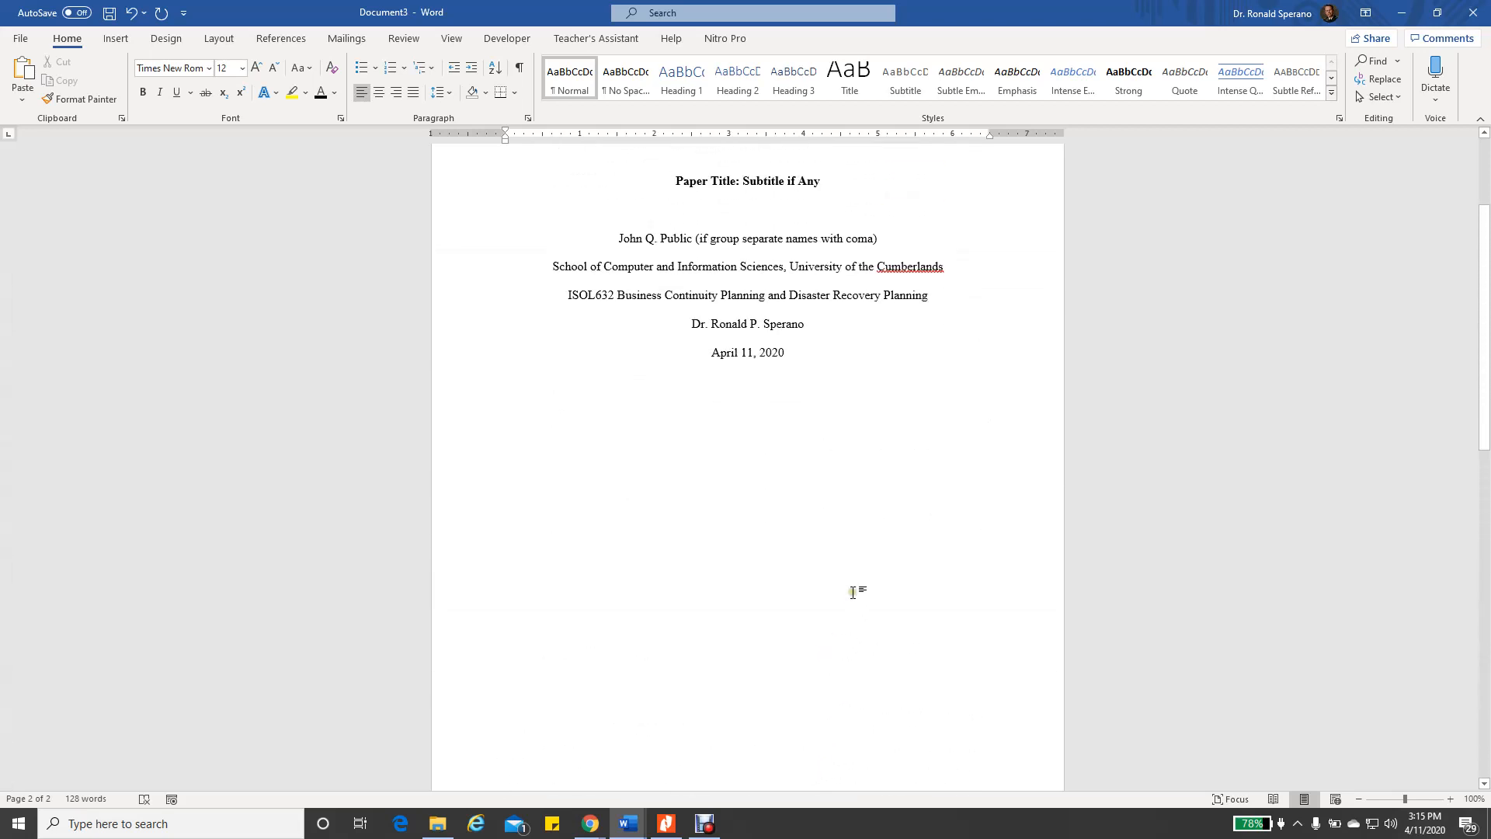
click(786, 355)
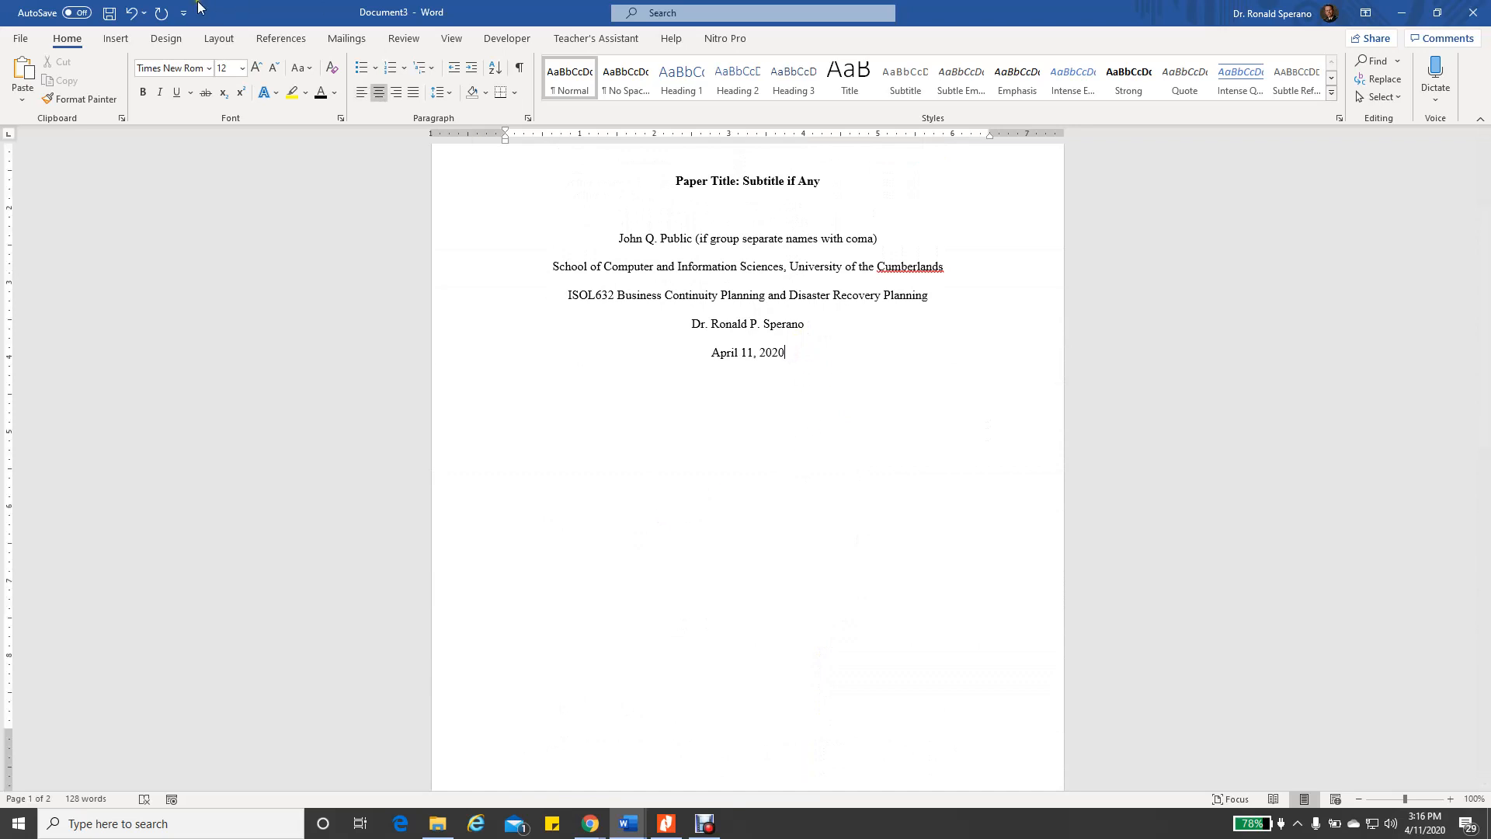
click(116, 40)
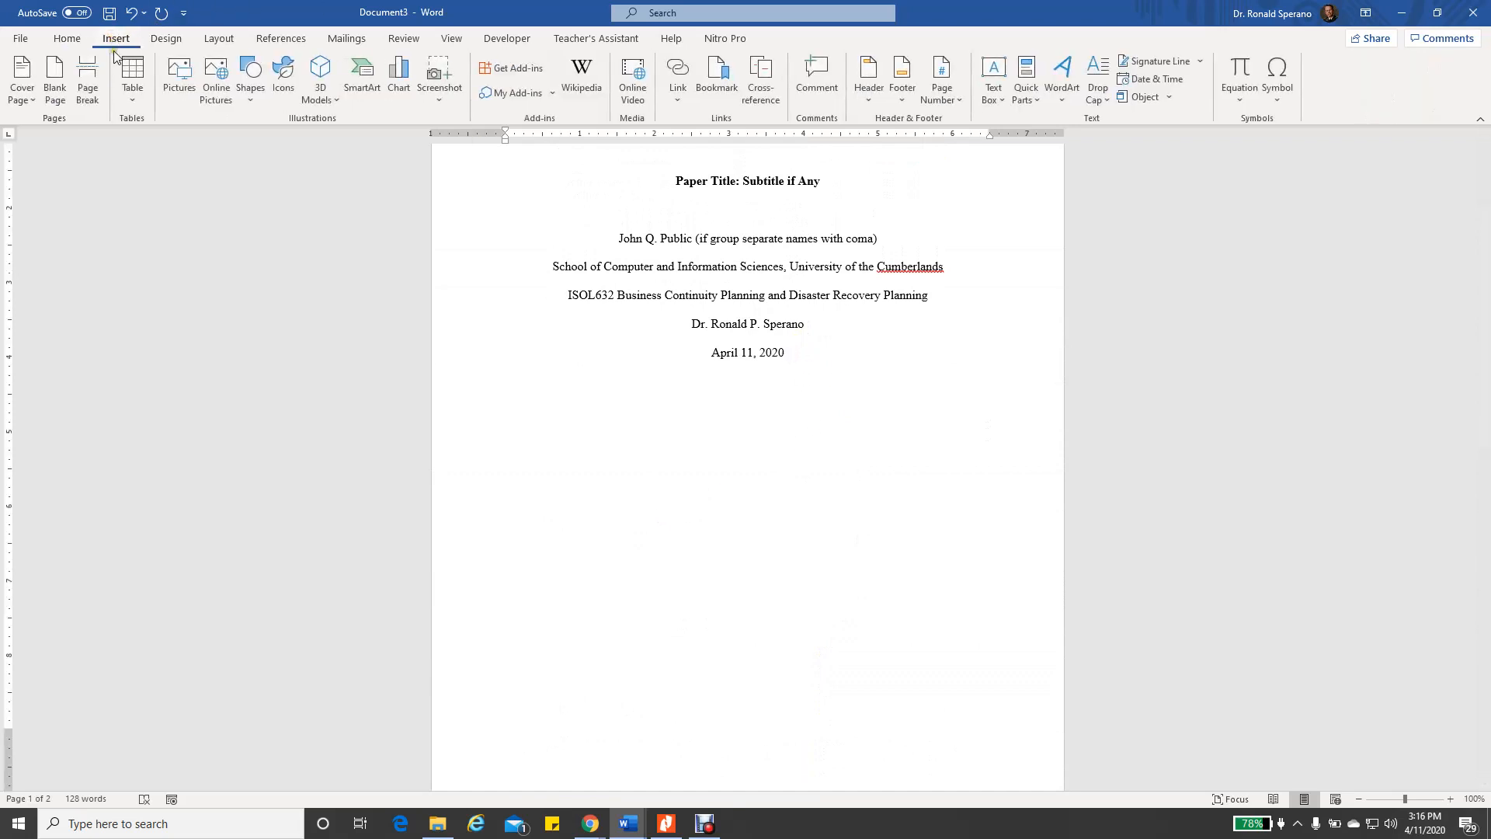
click(94, 91)
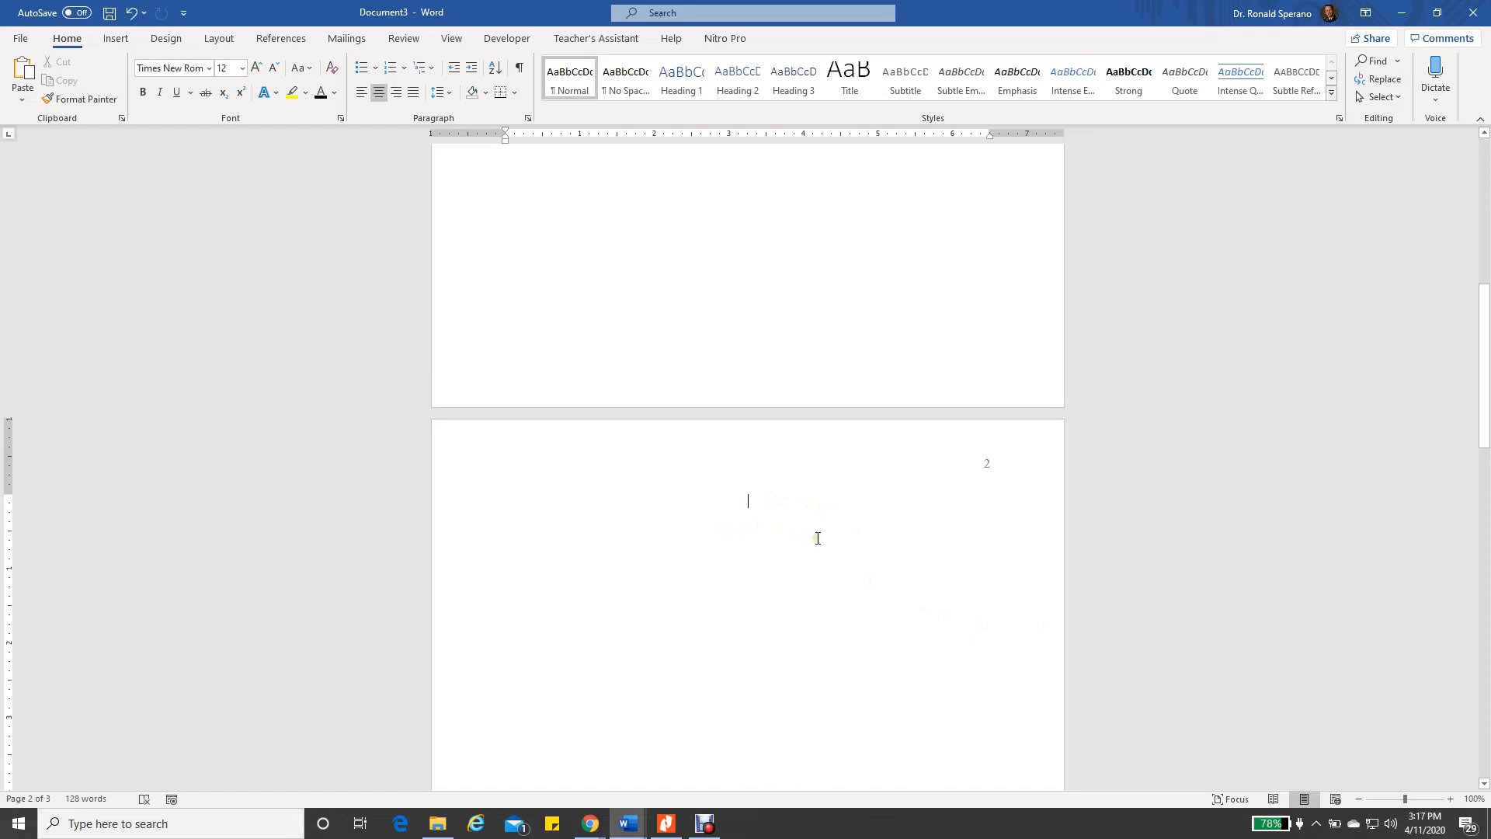
Insert the Automatic Table 2 table of contents on page 2
scroll(823, 536, up, 10)
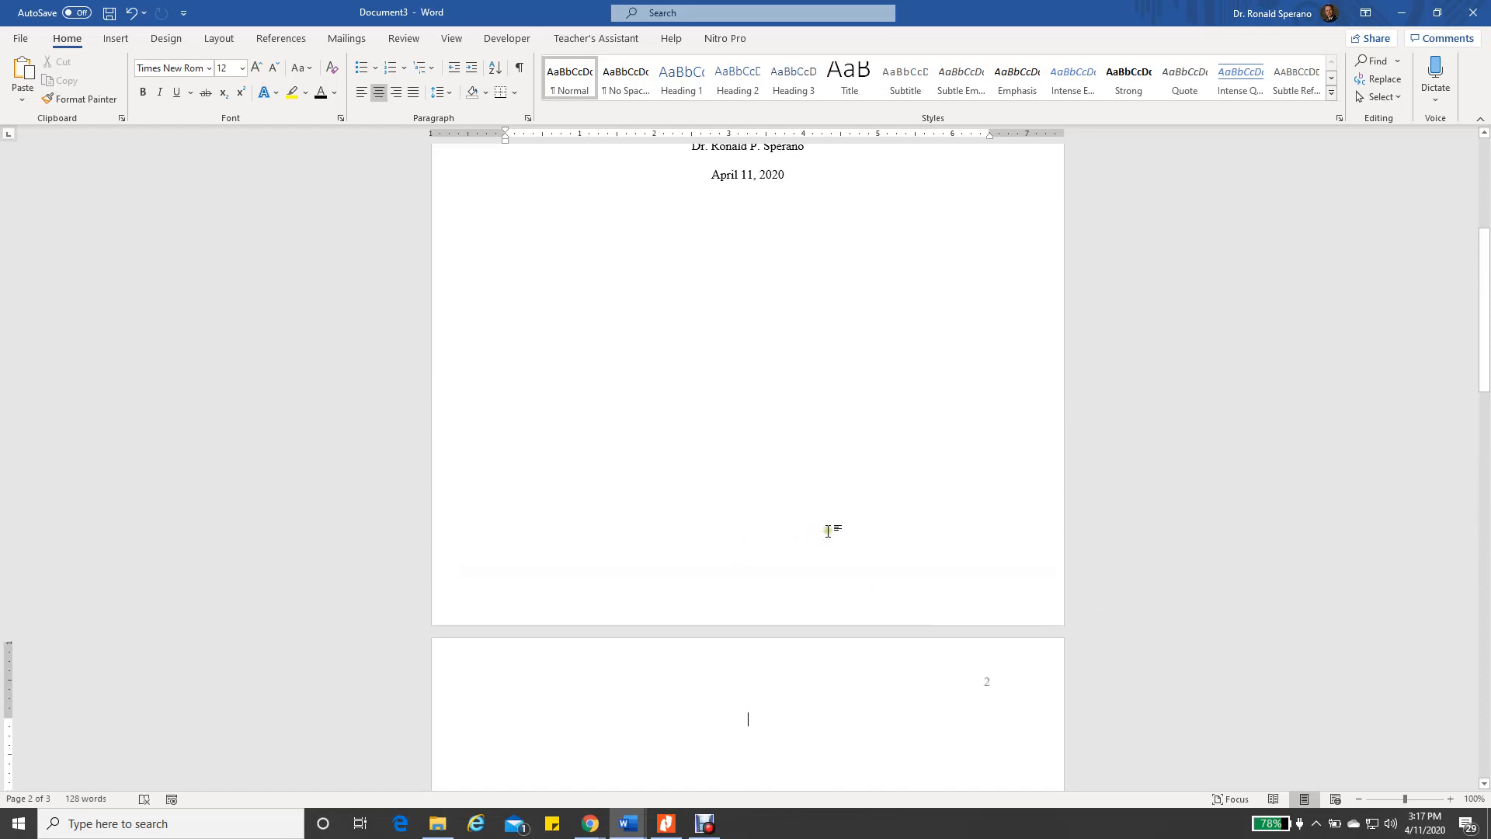
scroll(825, 518, down, 7)
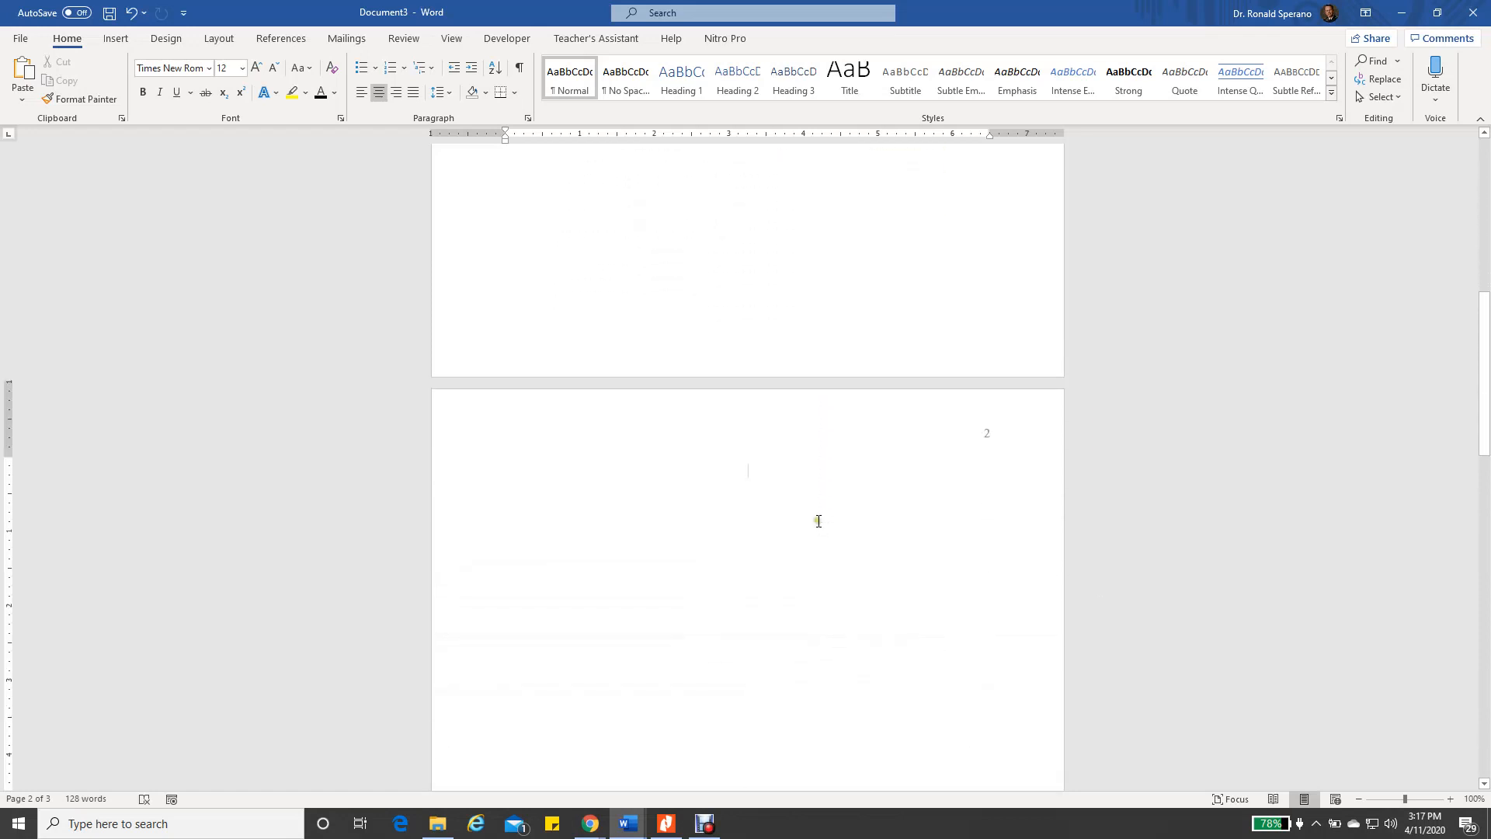
click(281, 38)
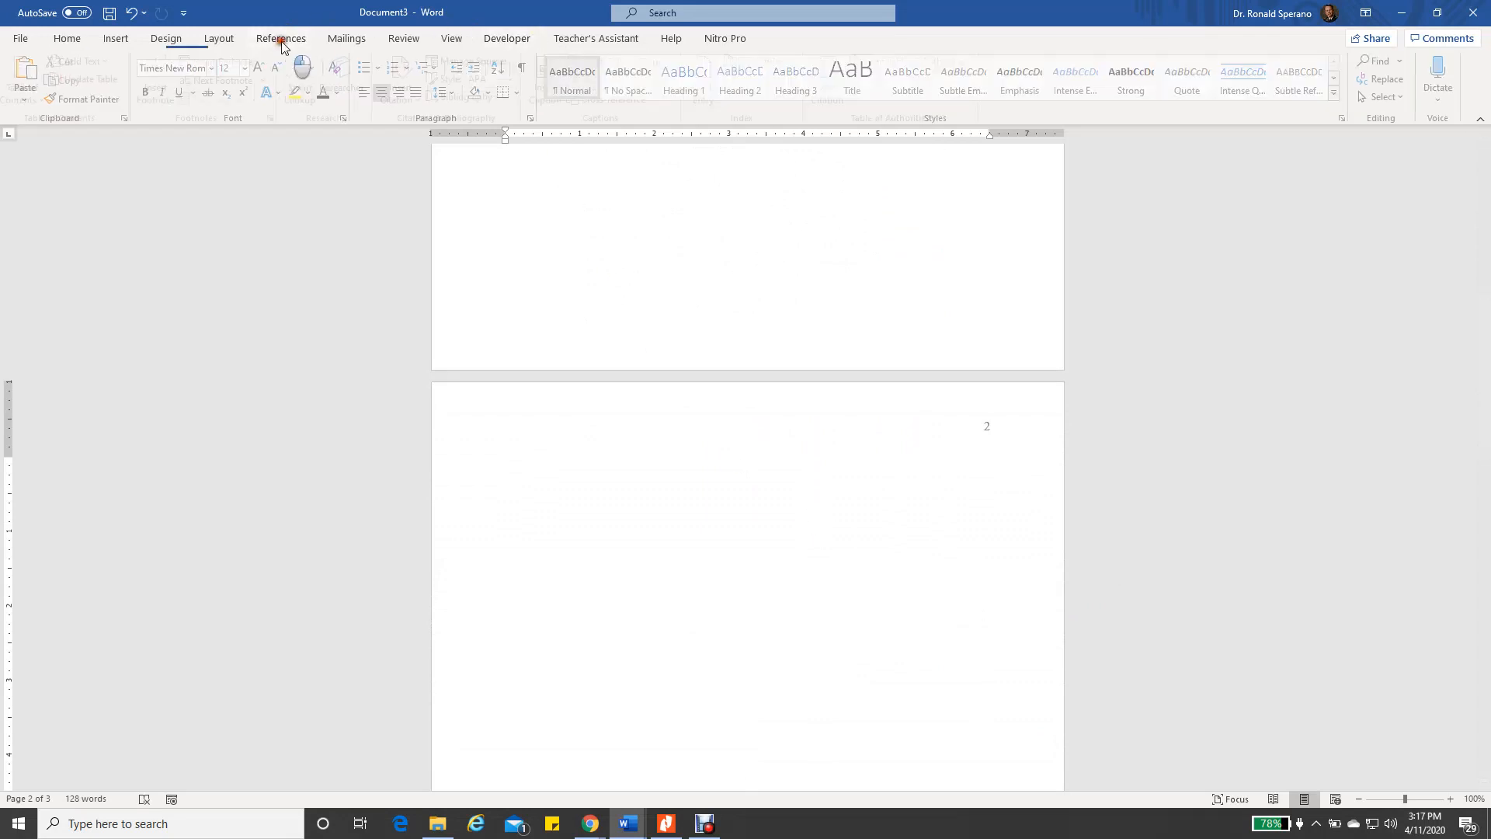
click(50, 102)
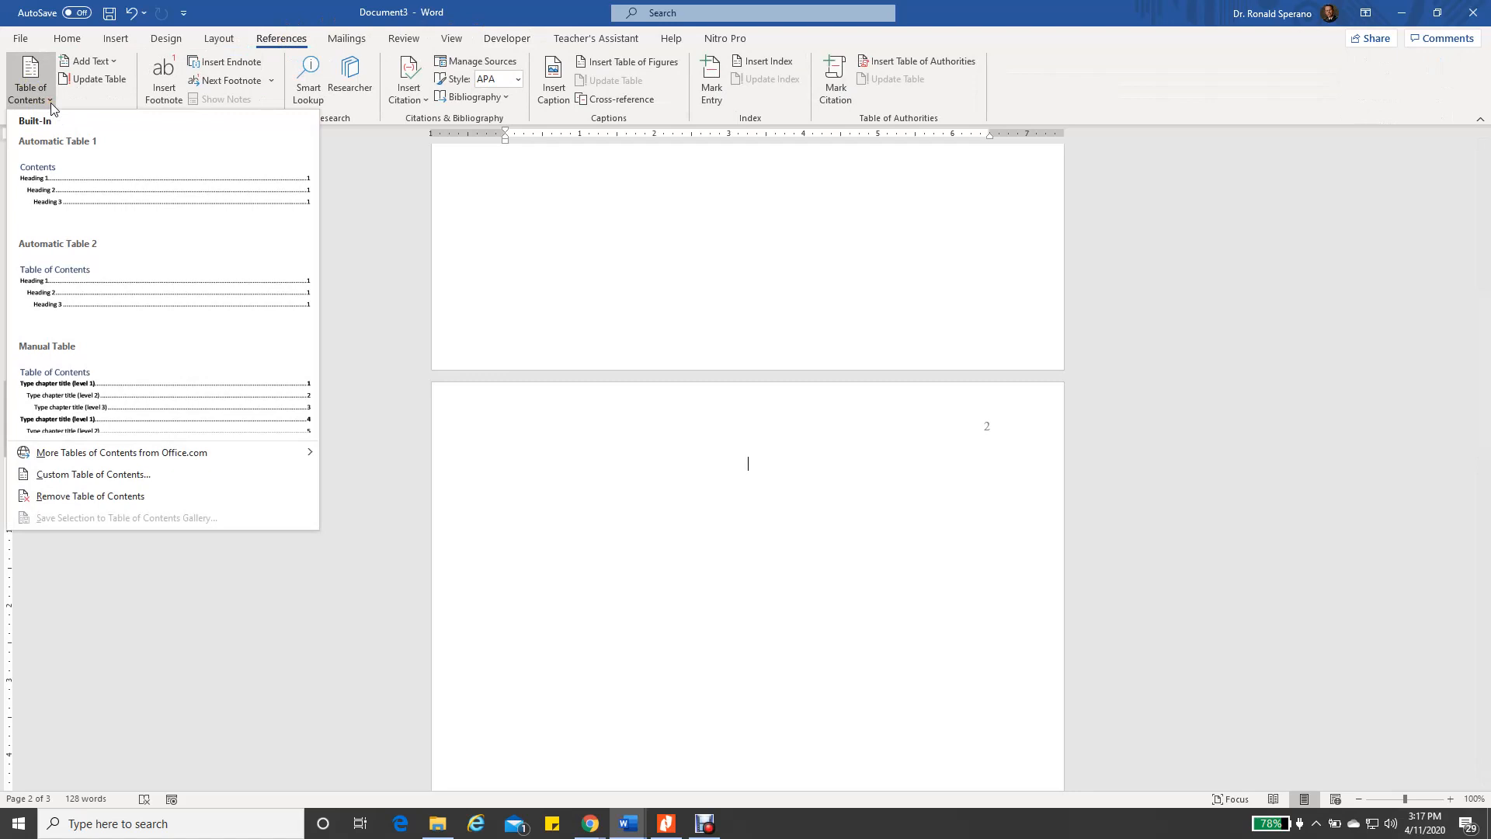
click(57, 294)
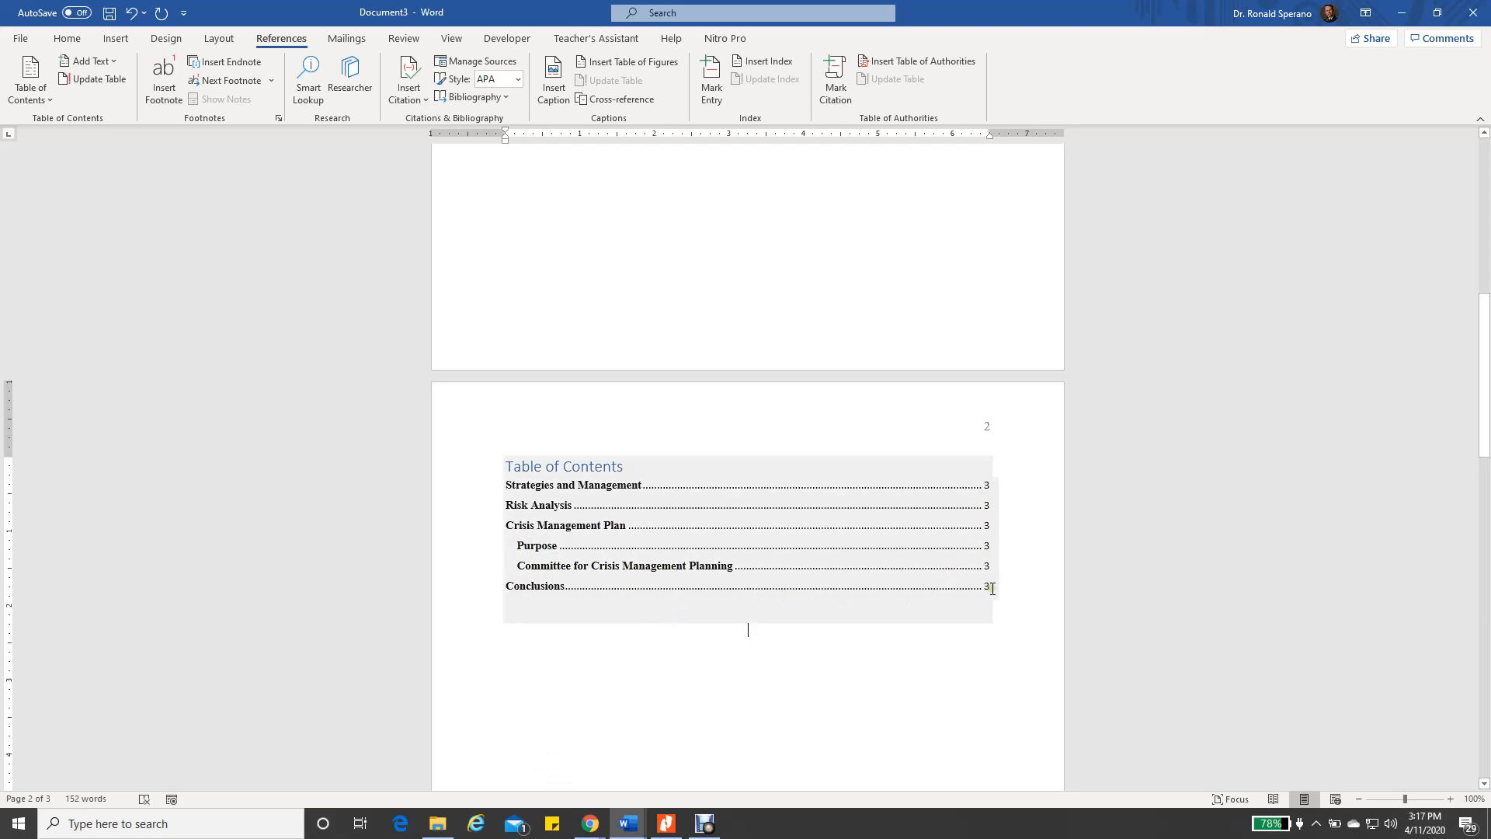
Insert a page break after the Committee heading, moving Conclusions to page 4
scroll(925, 412, up, 6)
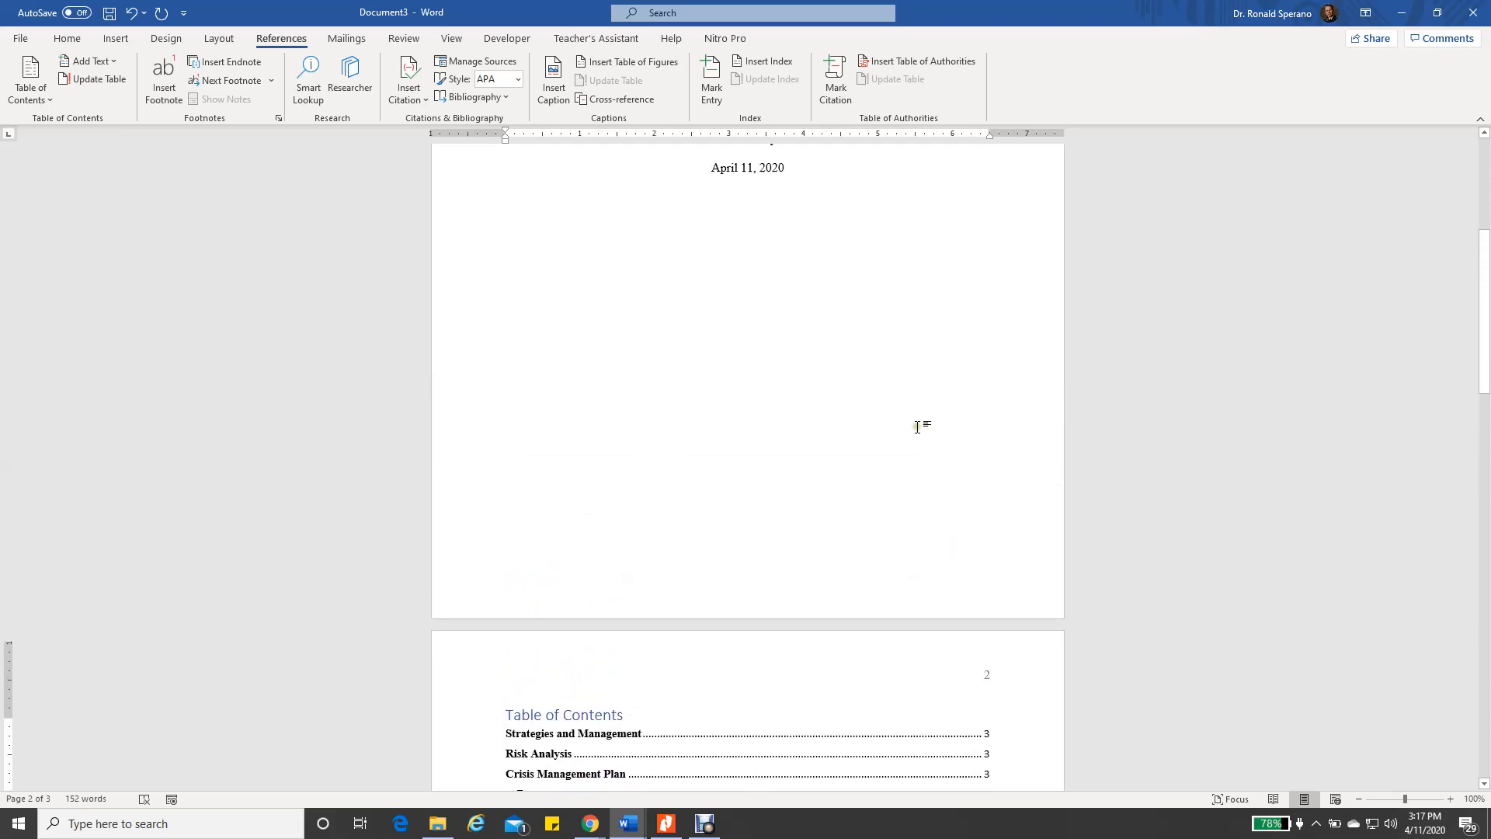
scroll(917, 430, down, 2)
scroll(901, 443, down, 12)
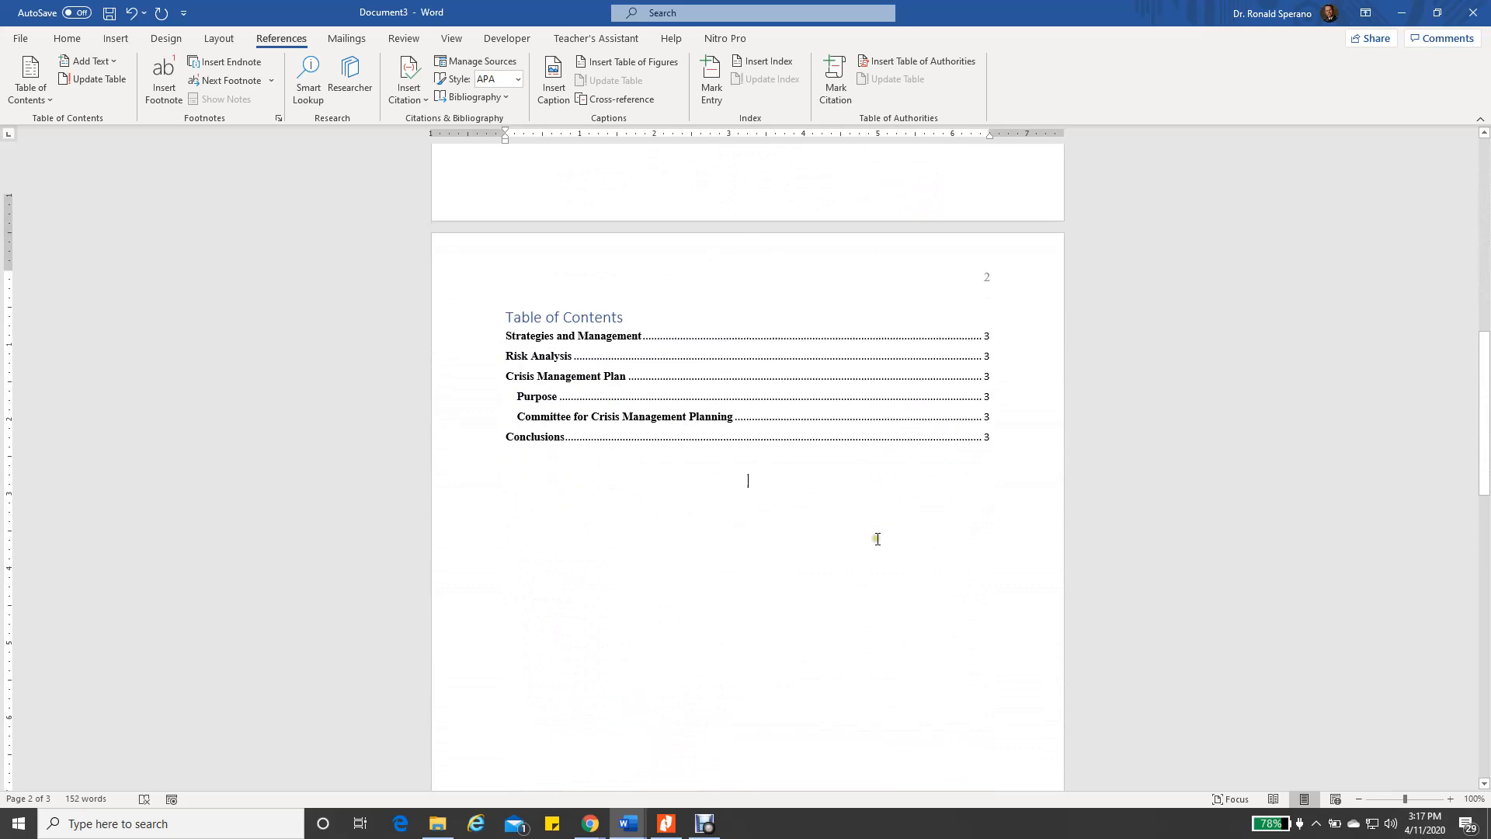
scroll(890, 589, down, 10)
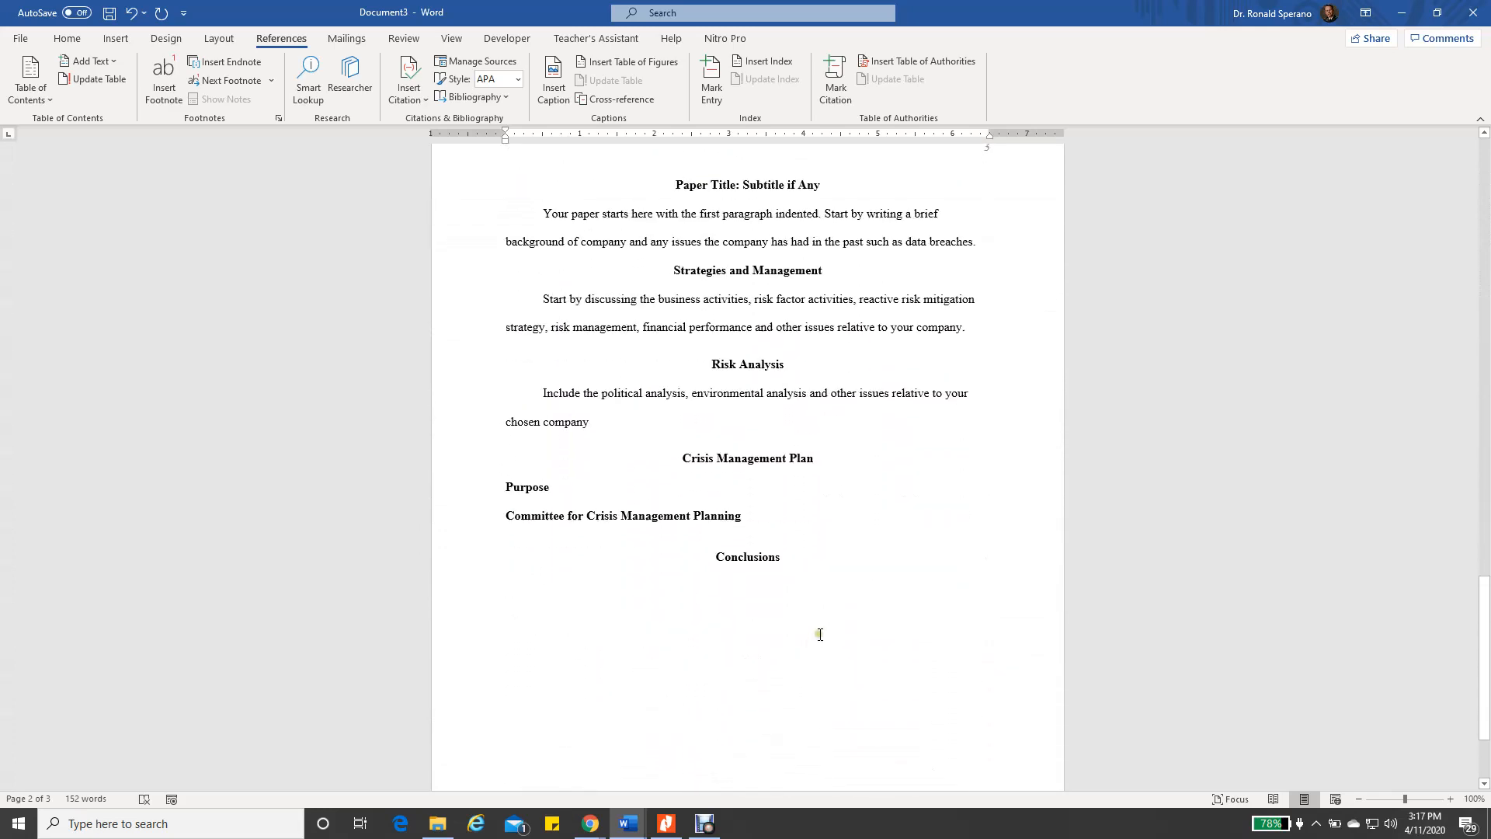
scroll(822, 598, up, 10)
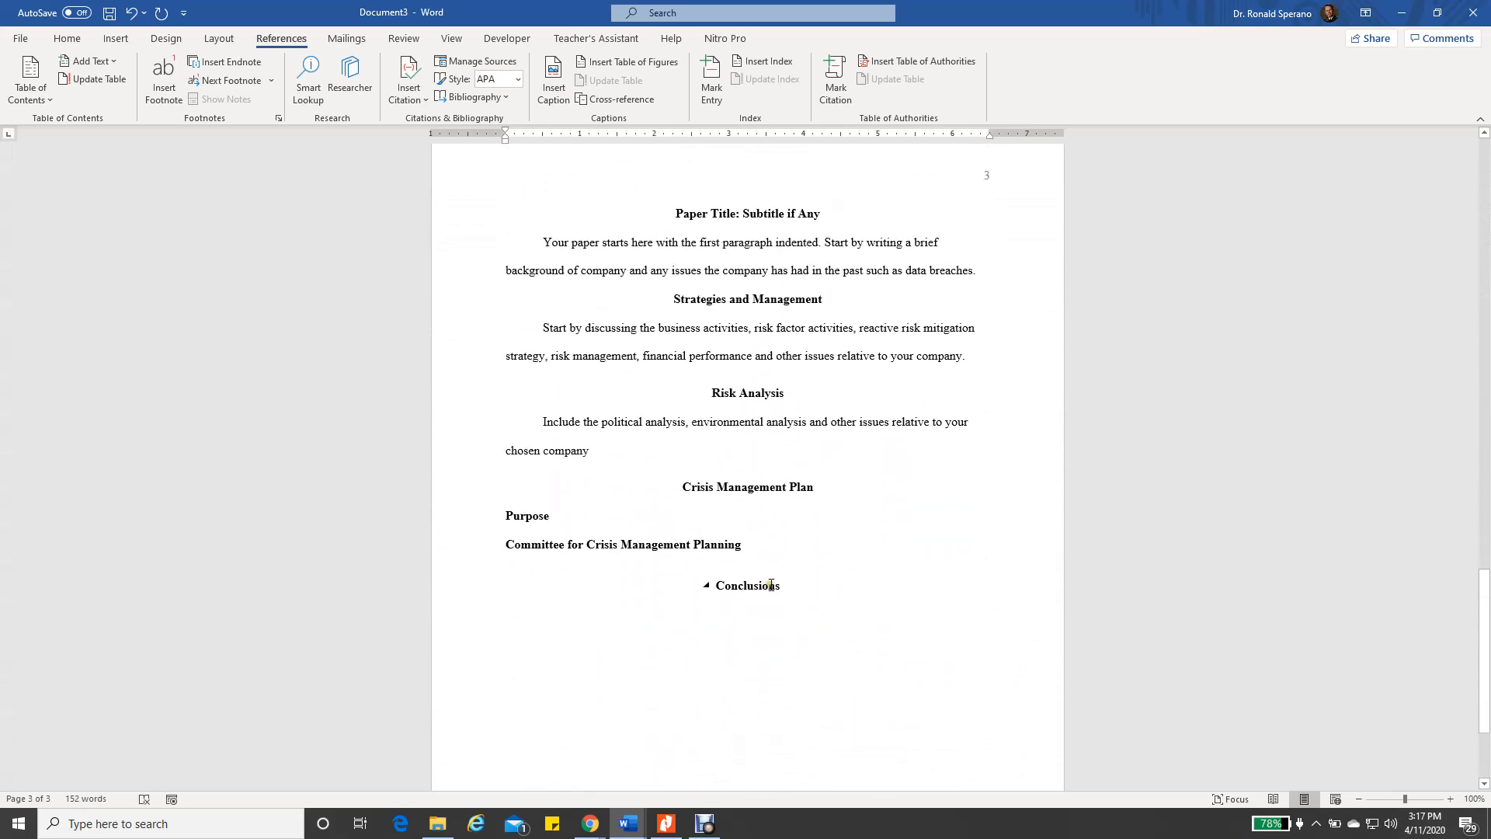
scroll(822, 506, up, 7)
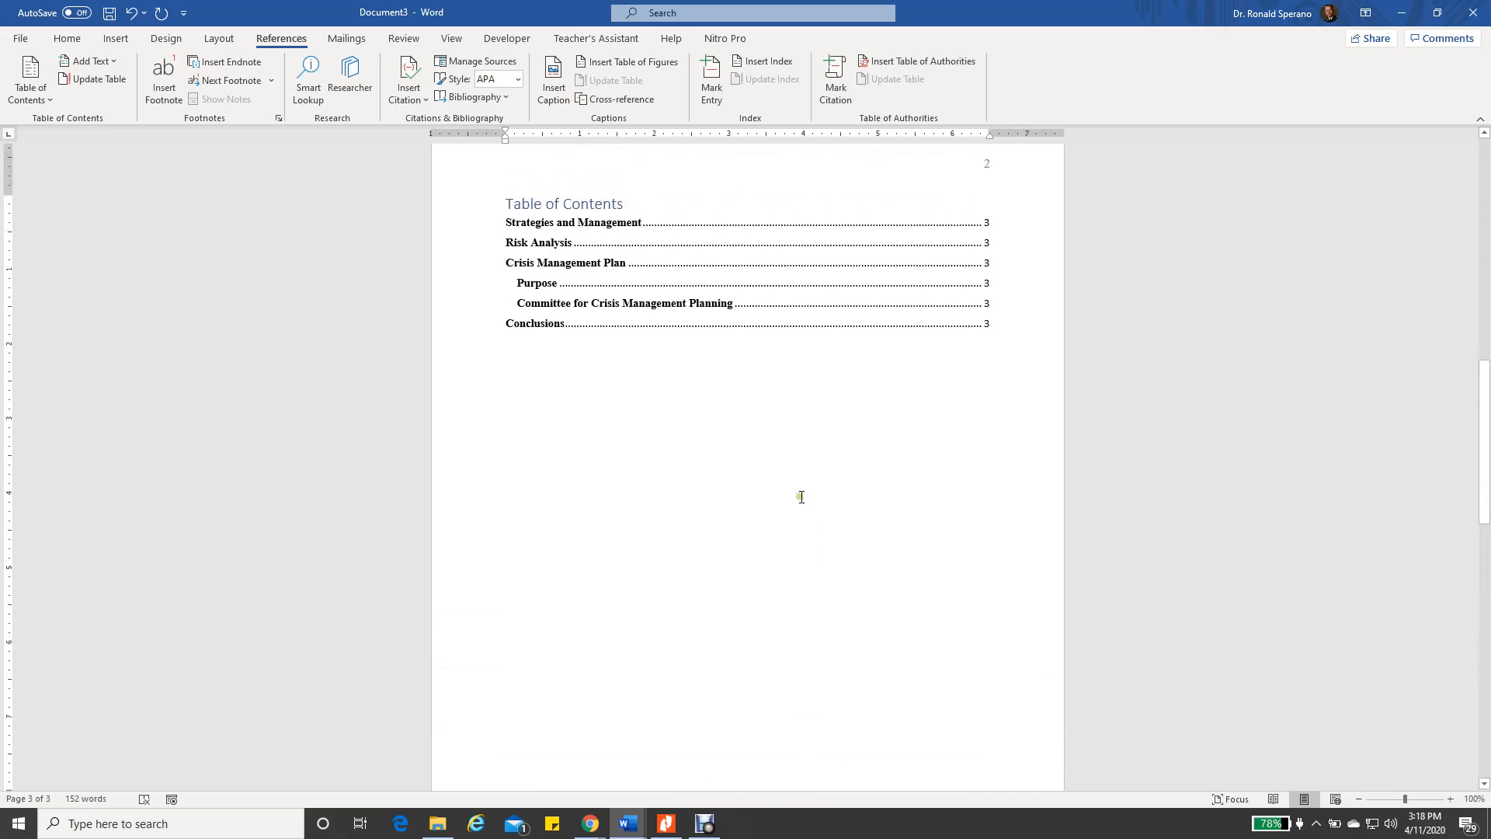
scroll(804, 584, down, 2)
scroll(803, 584, down, 3)
scroll(838, 432, up, 5)
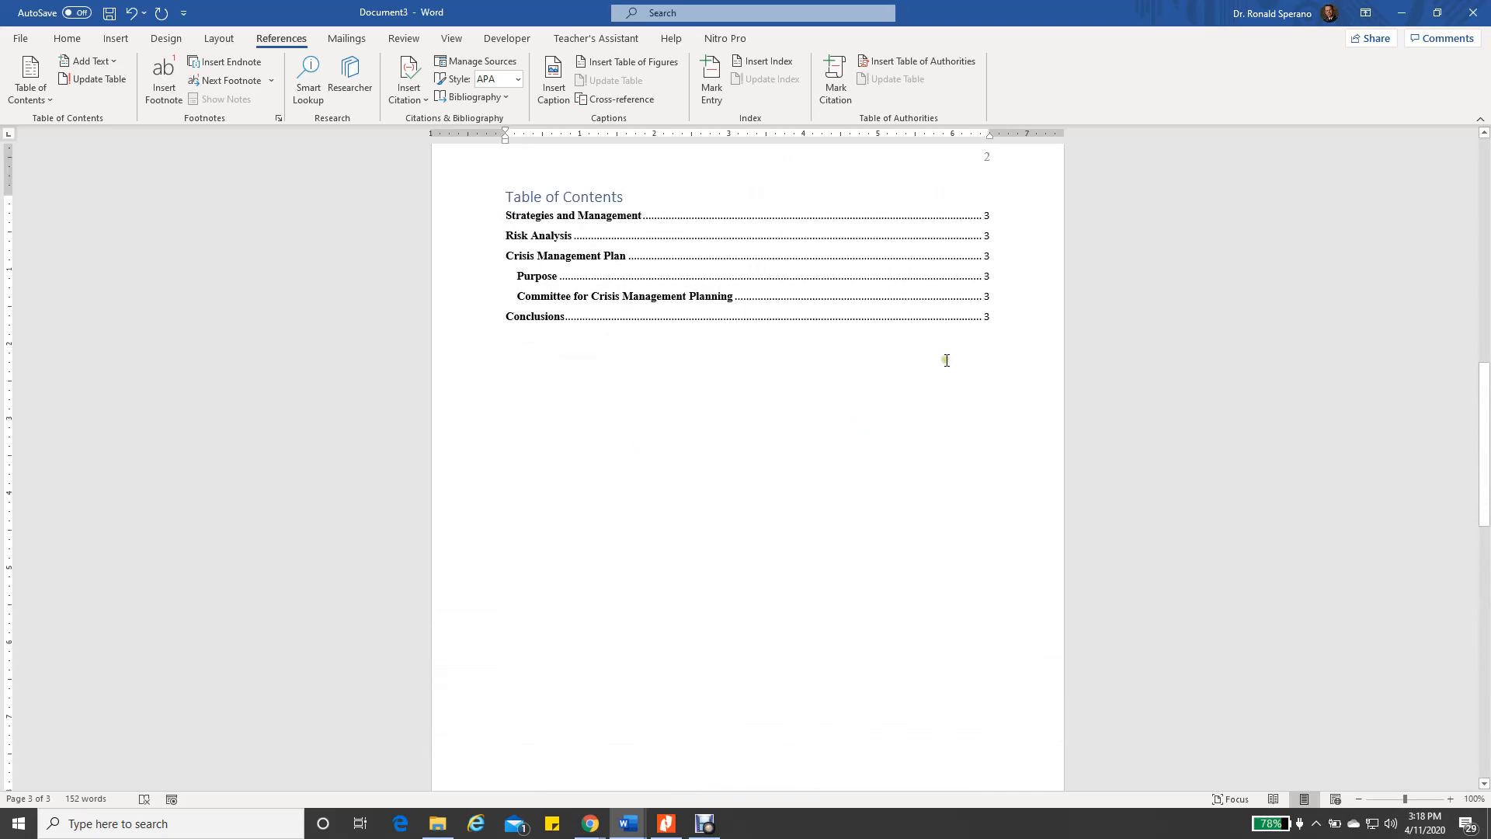
scroll(940, 542, down, 4)
scroll(940, 542, down, 8)
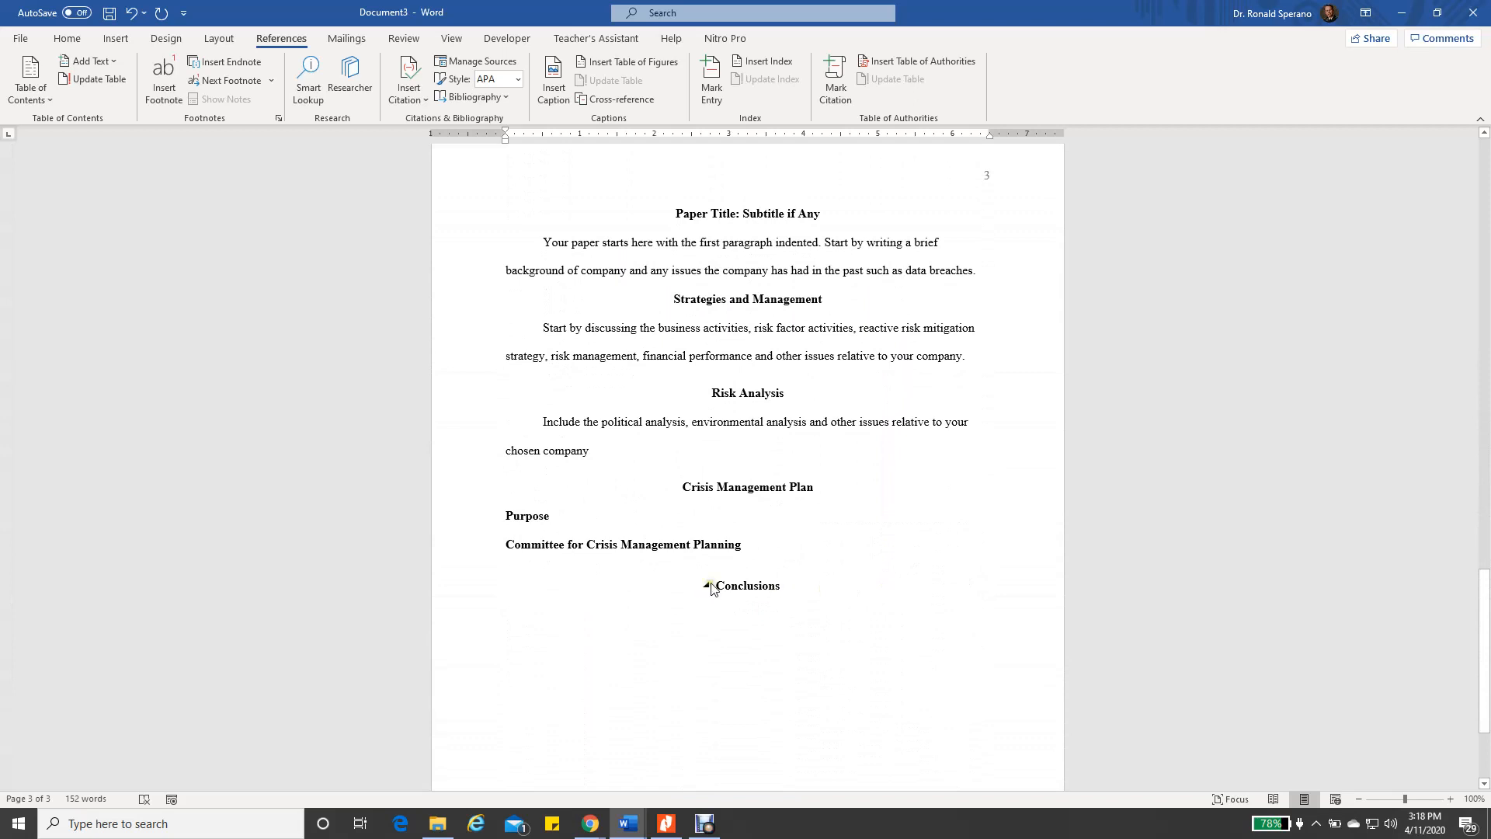
click(756, 544)
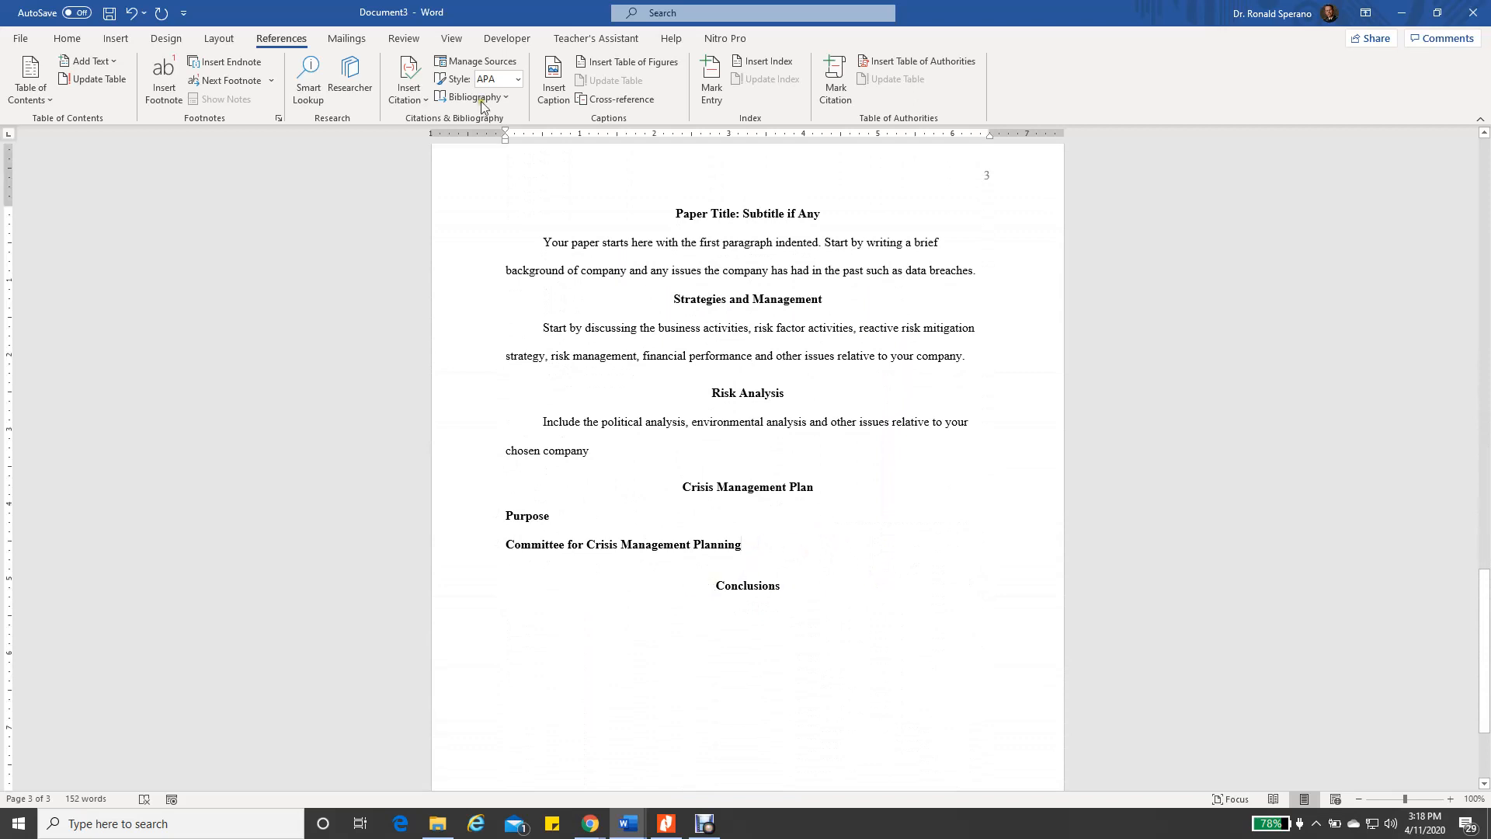
click(116, 39)
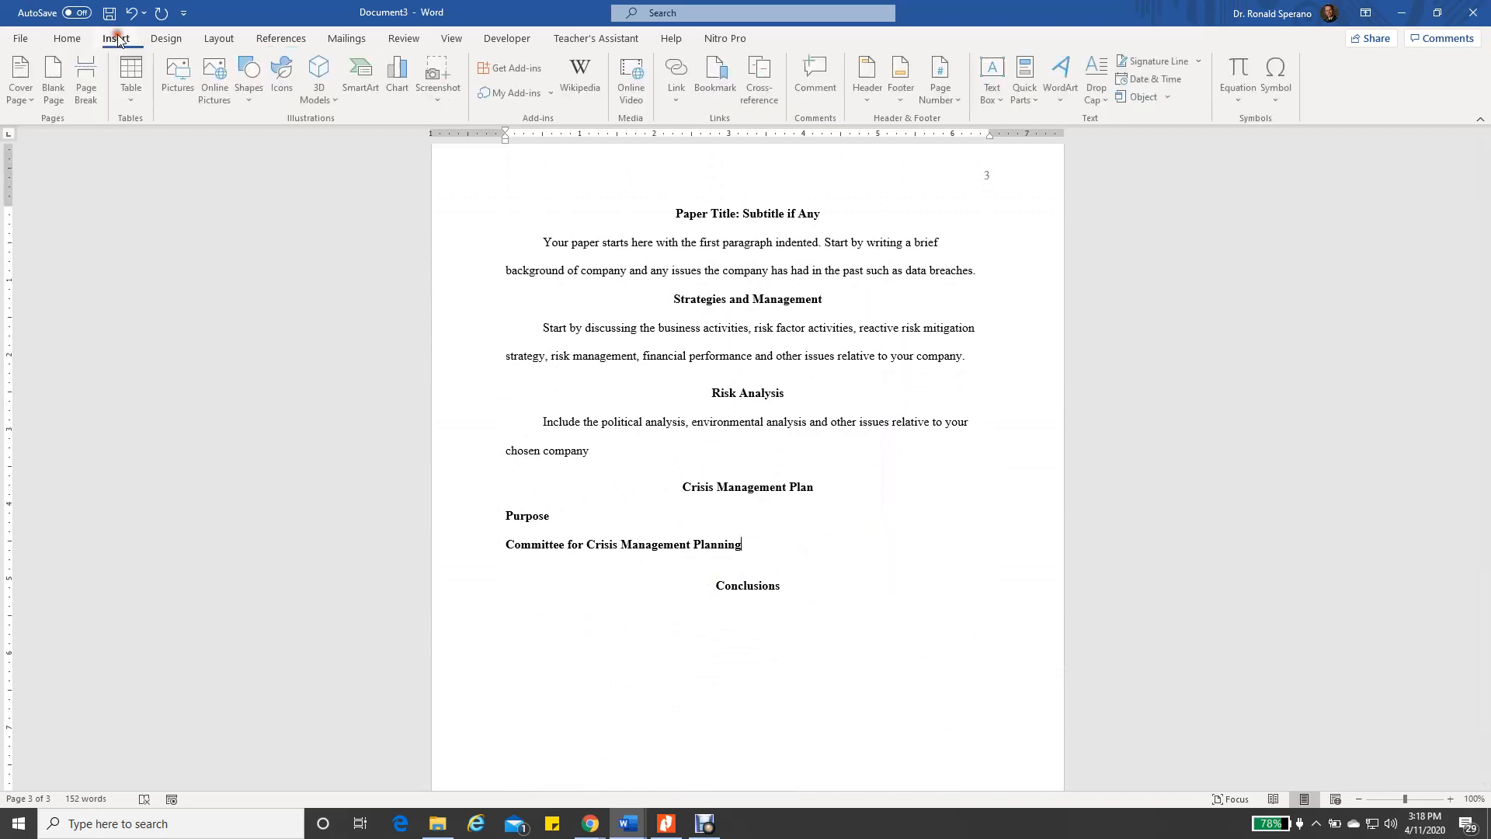
click(91, 85)
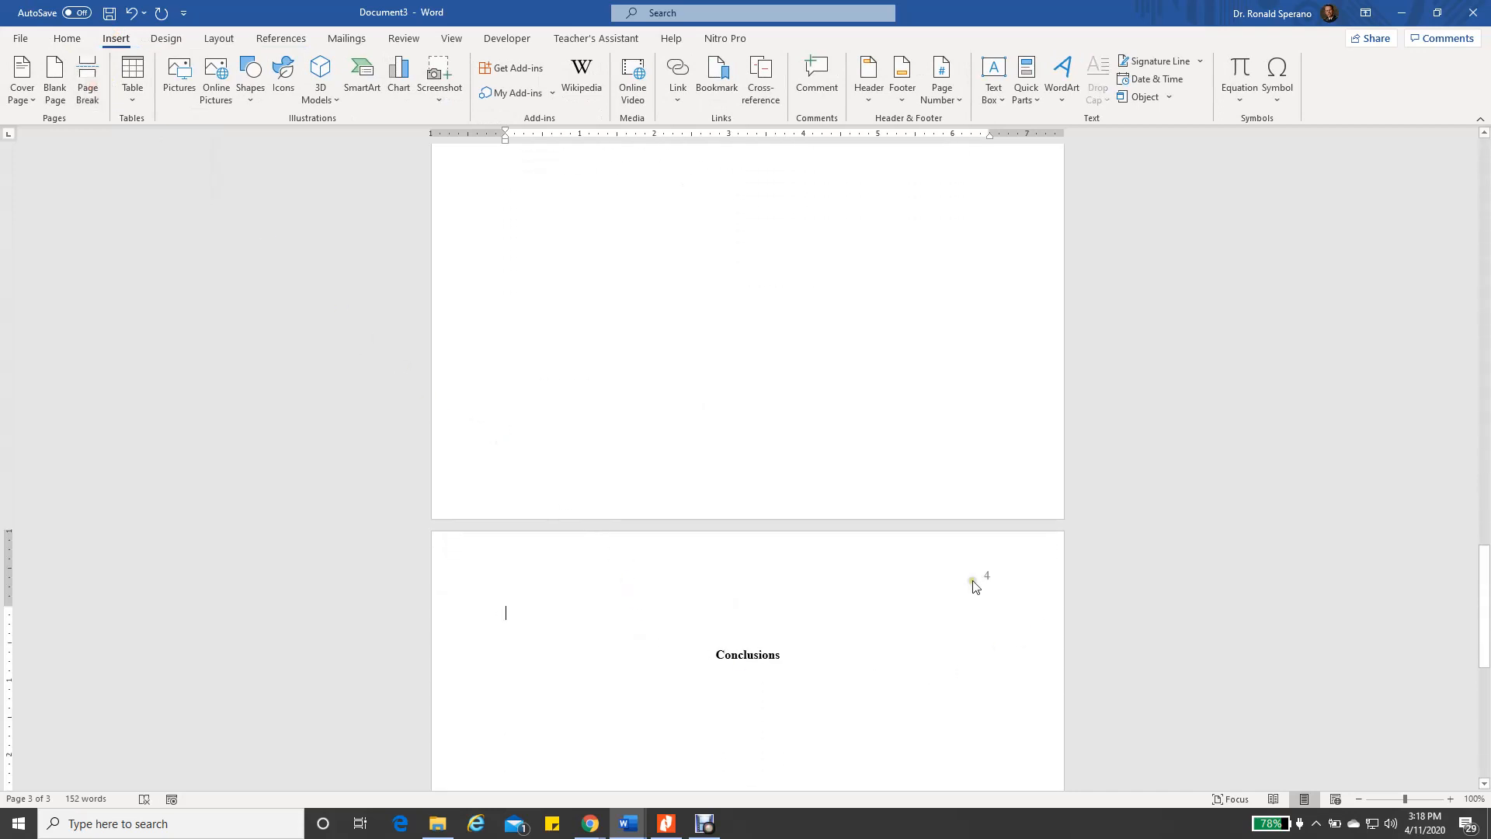
scroll(849, 668, up, 10)
scroll(835, 567, up, 8)
Update the entire table of contents so it lists Conclusions on page 4
click(560, 431)
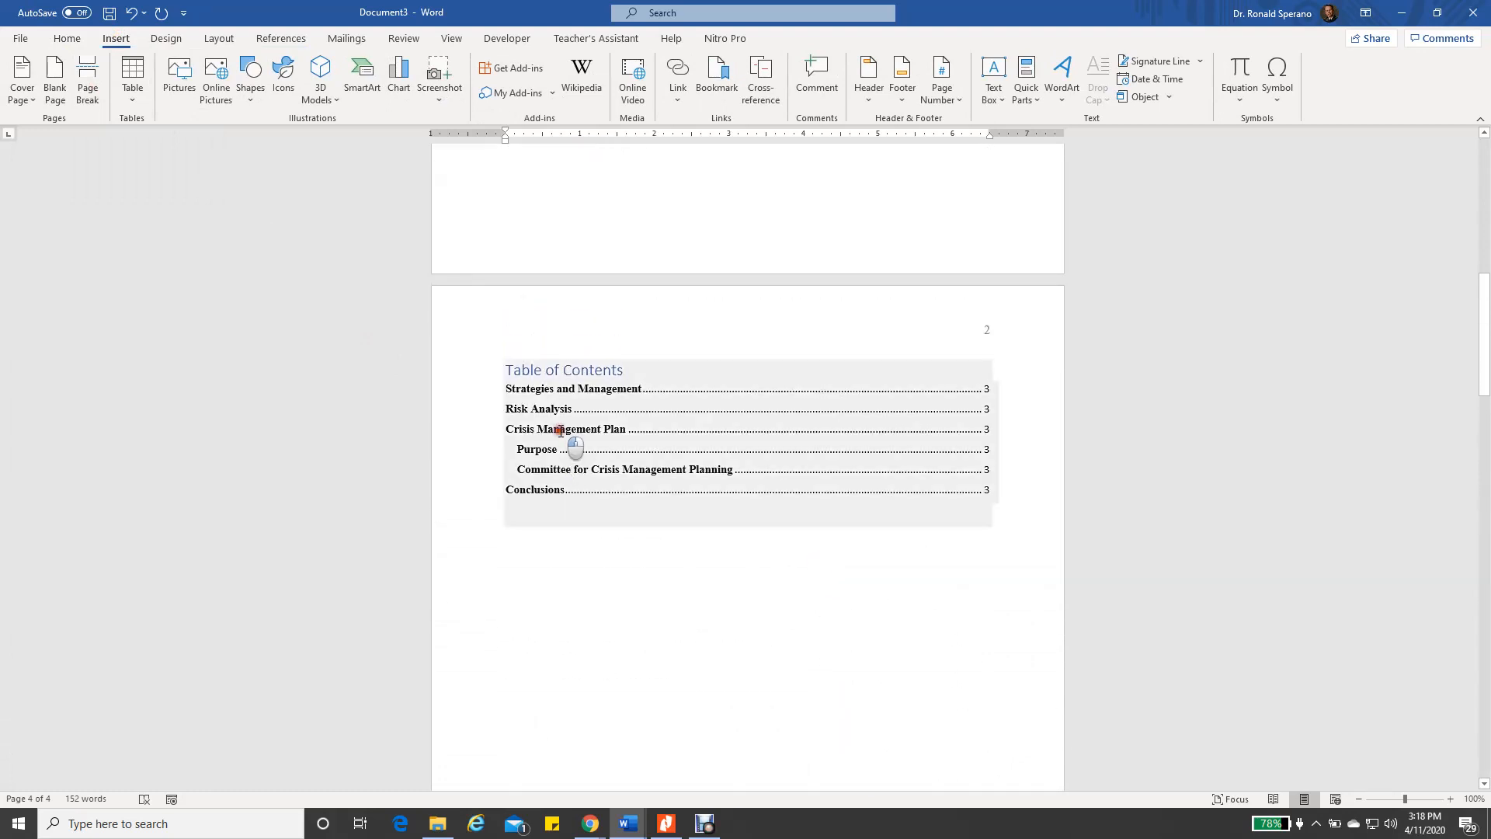
click(583, 349)
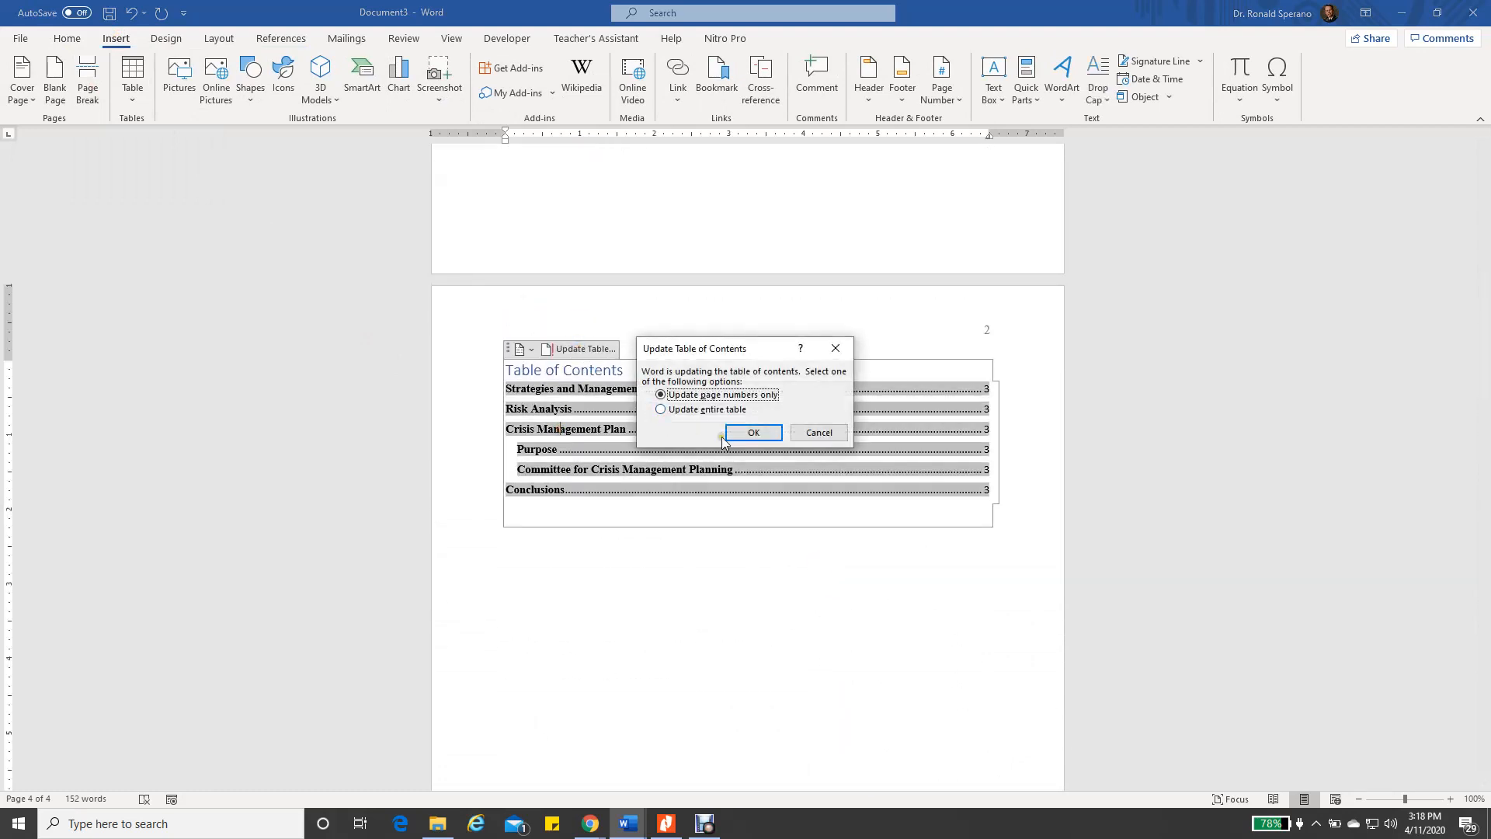
click(661, 410)
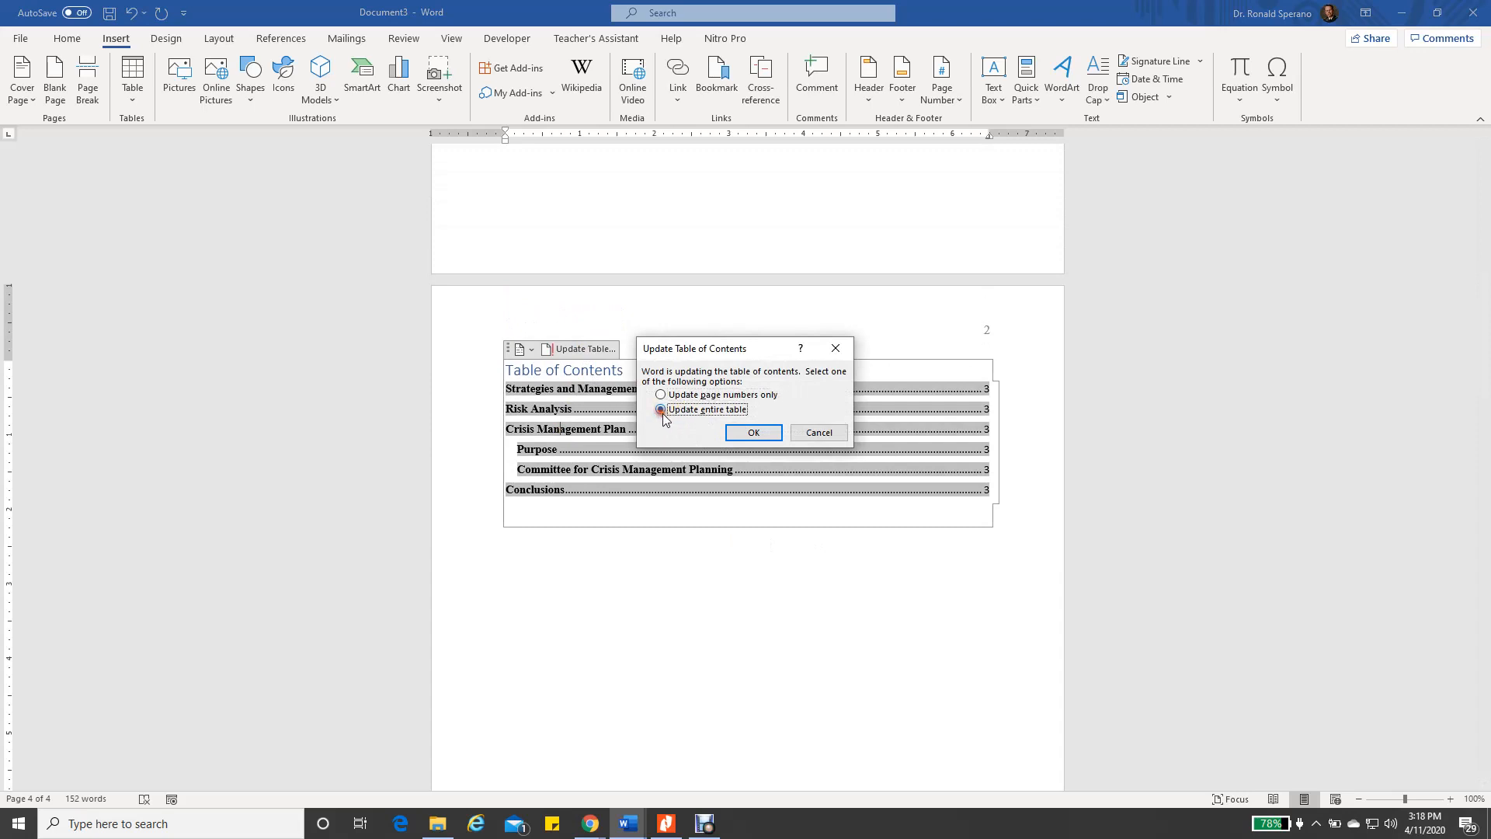
click(753, 432)
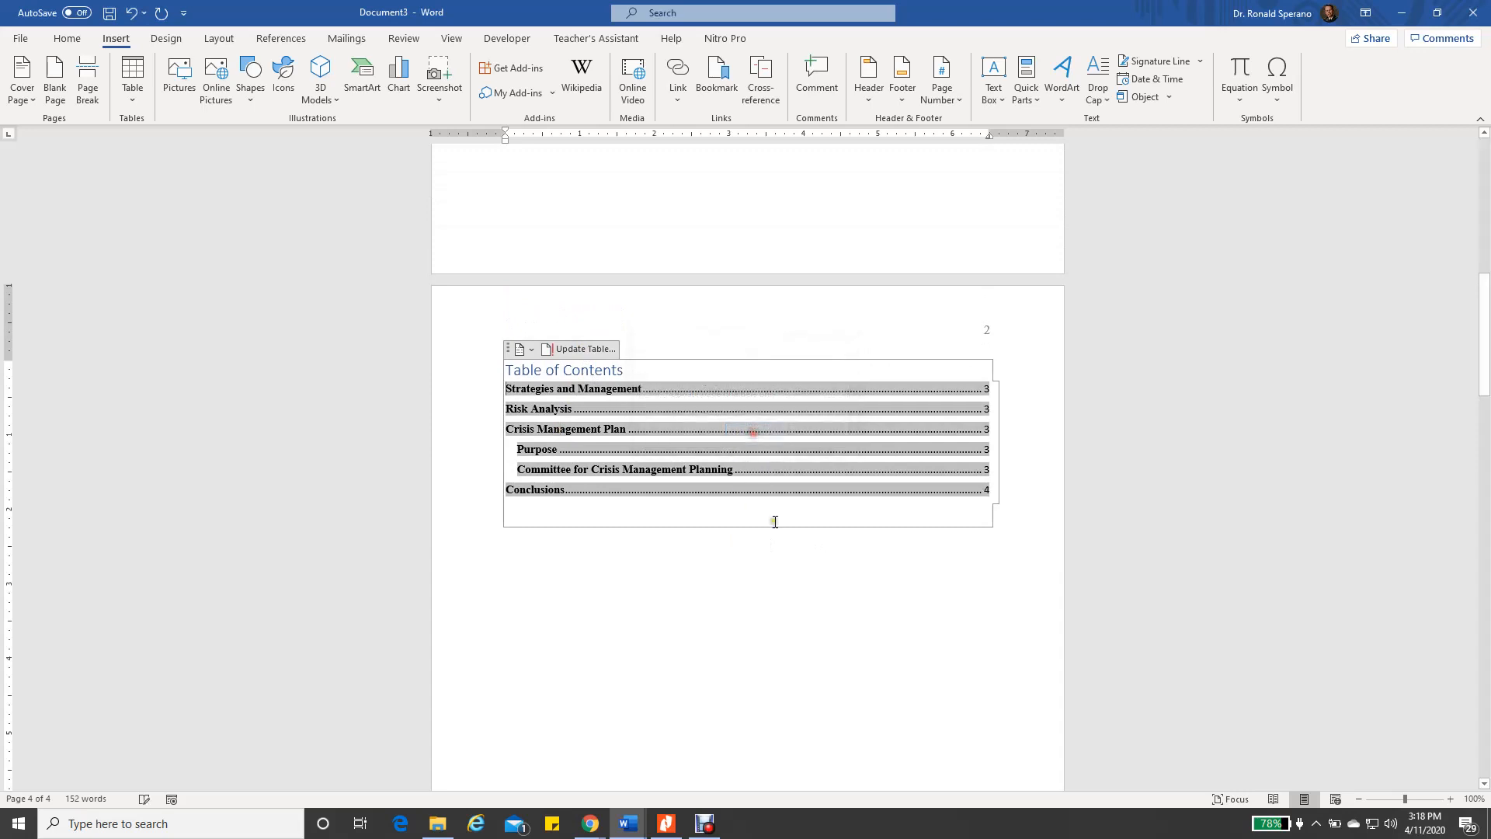
click(978, 491)
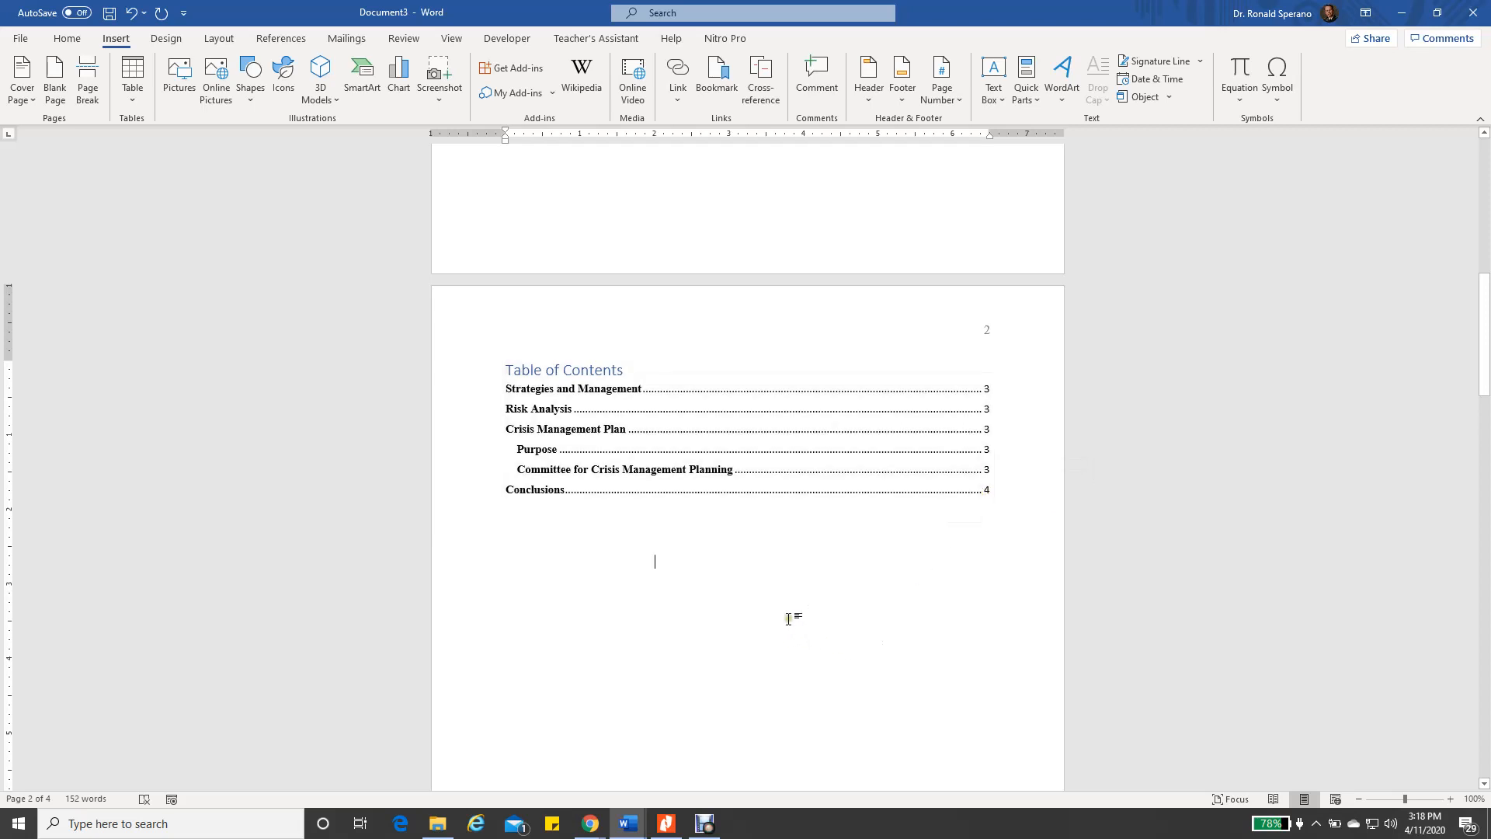
scroll(793, 621, down, 5)
scroll(787, 628, down, 3)
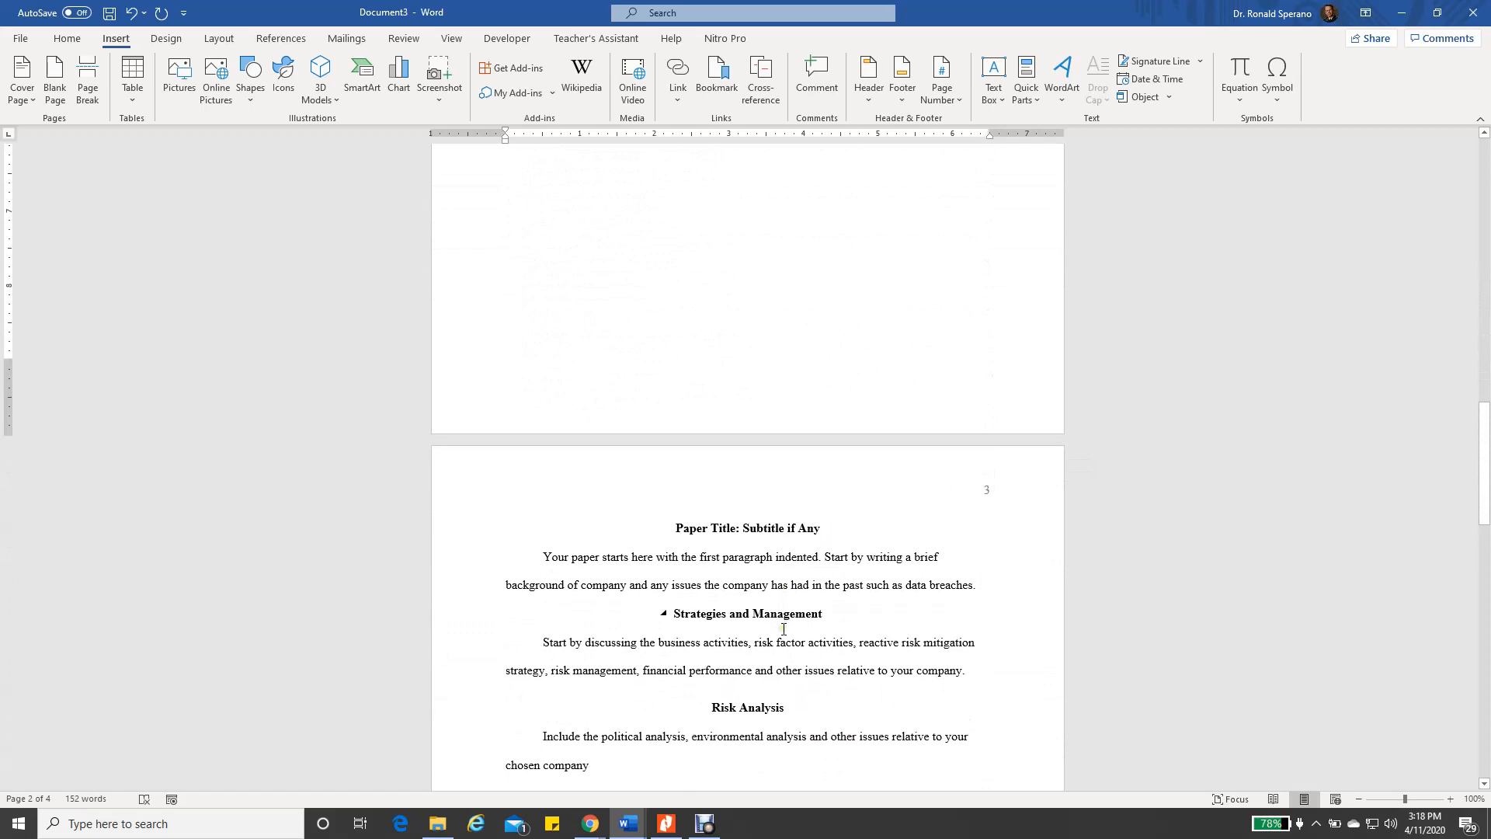
scroll(786, 627, down, 3)
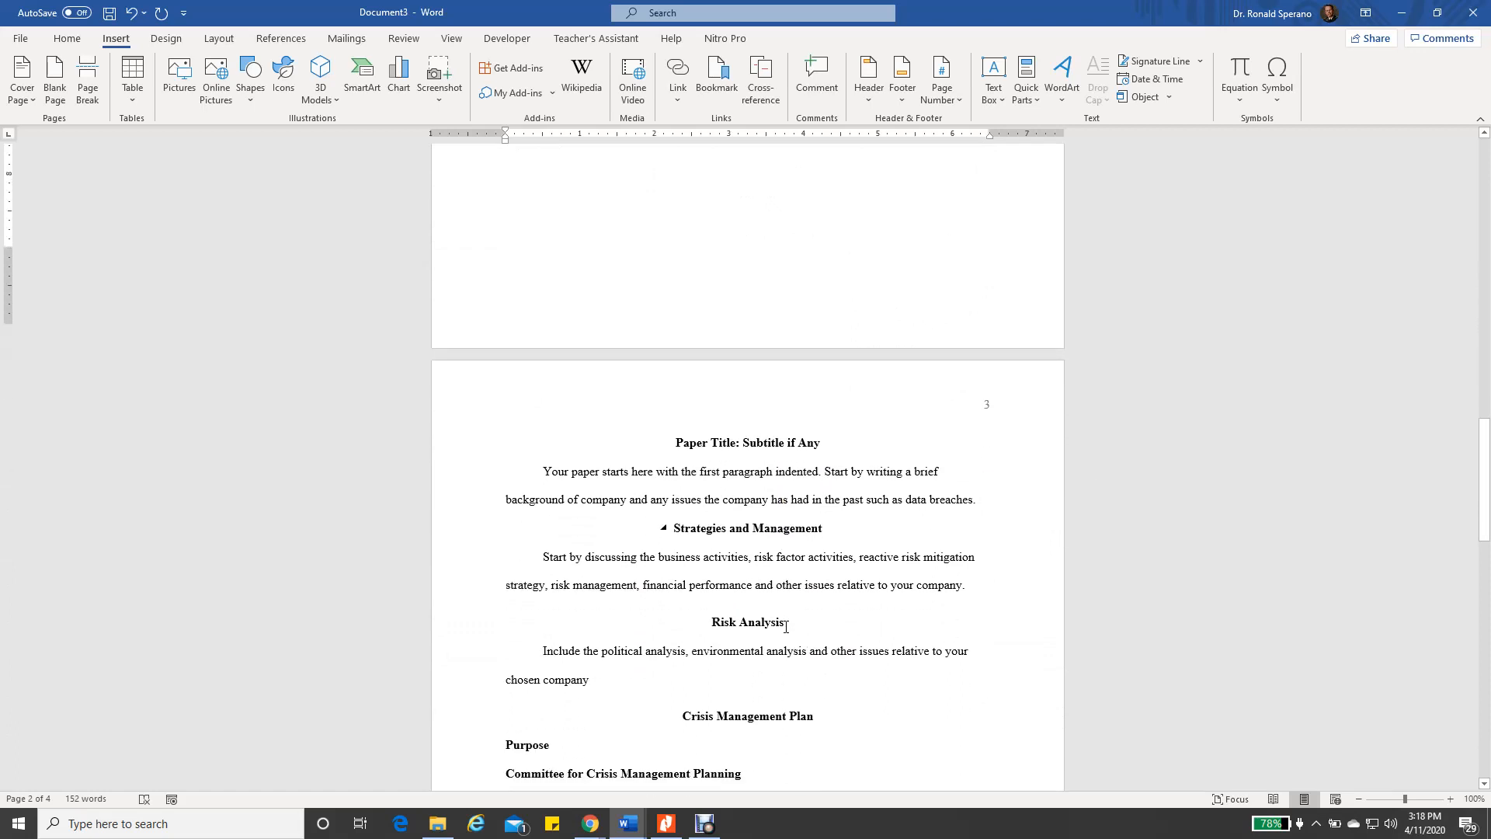
scroll(783, 627, down, 10)
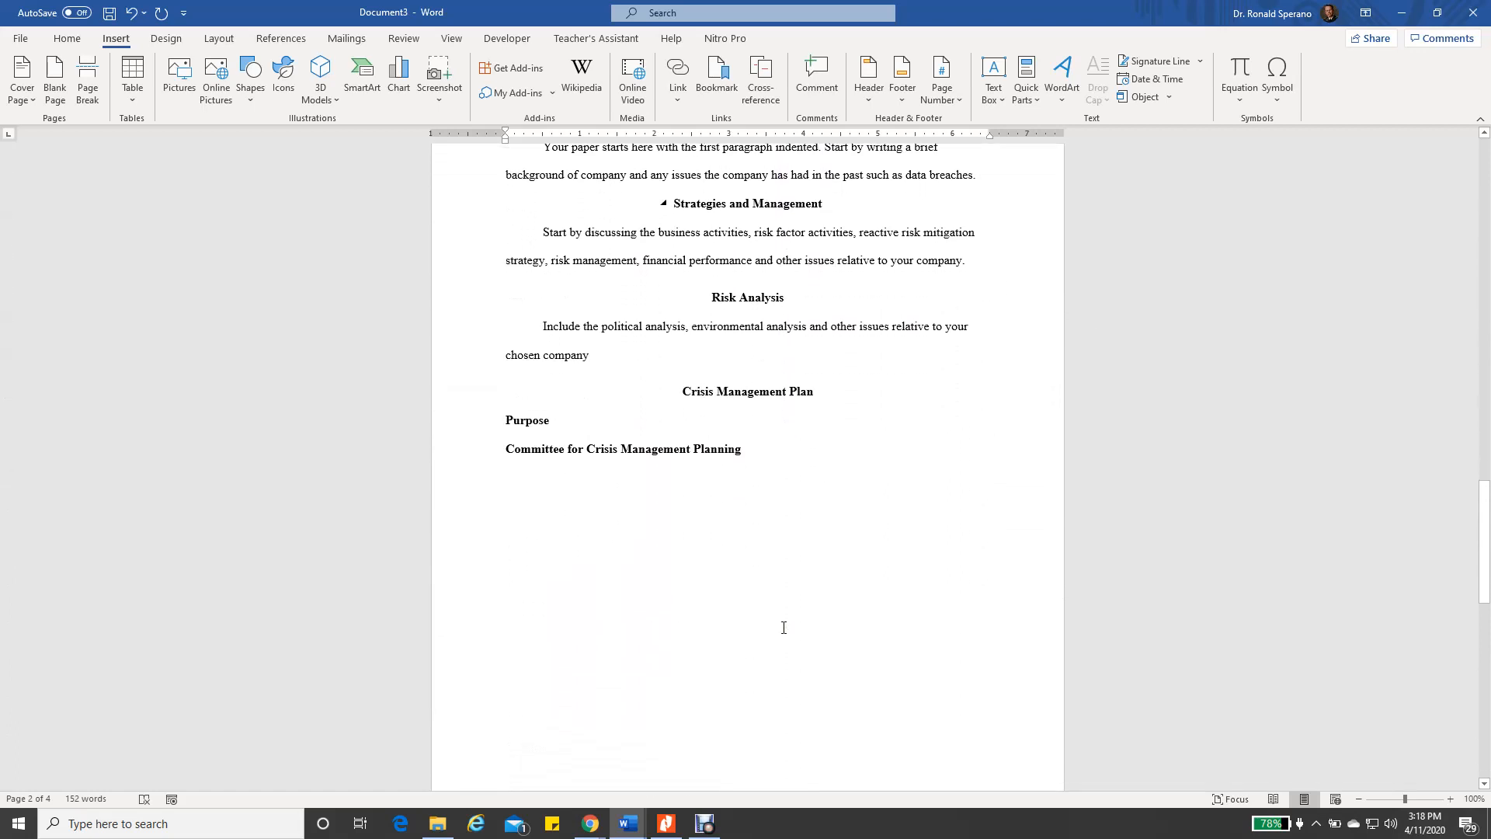
scroll(778, 630, down, 3)
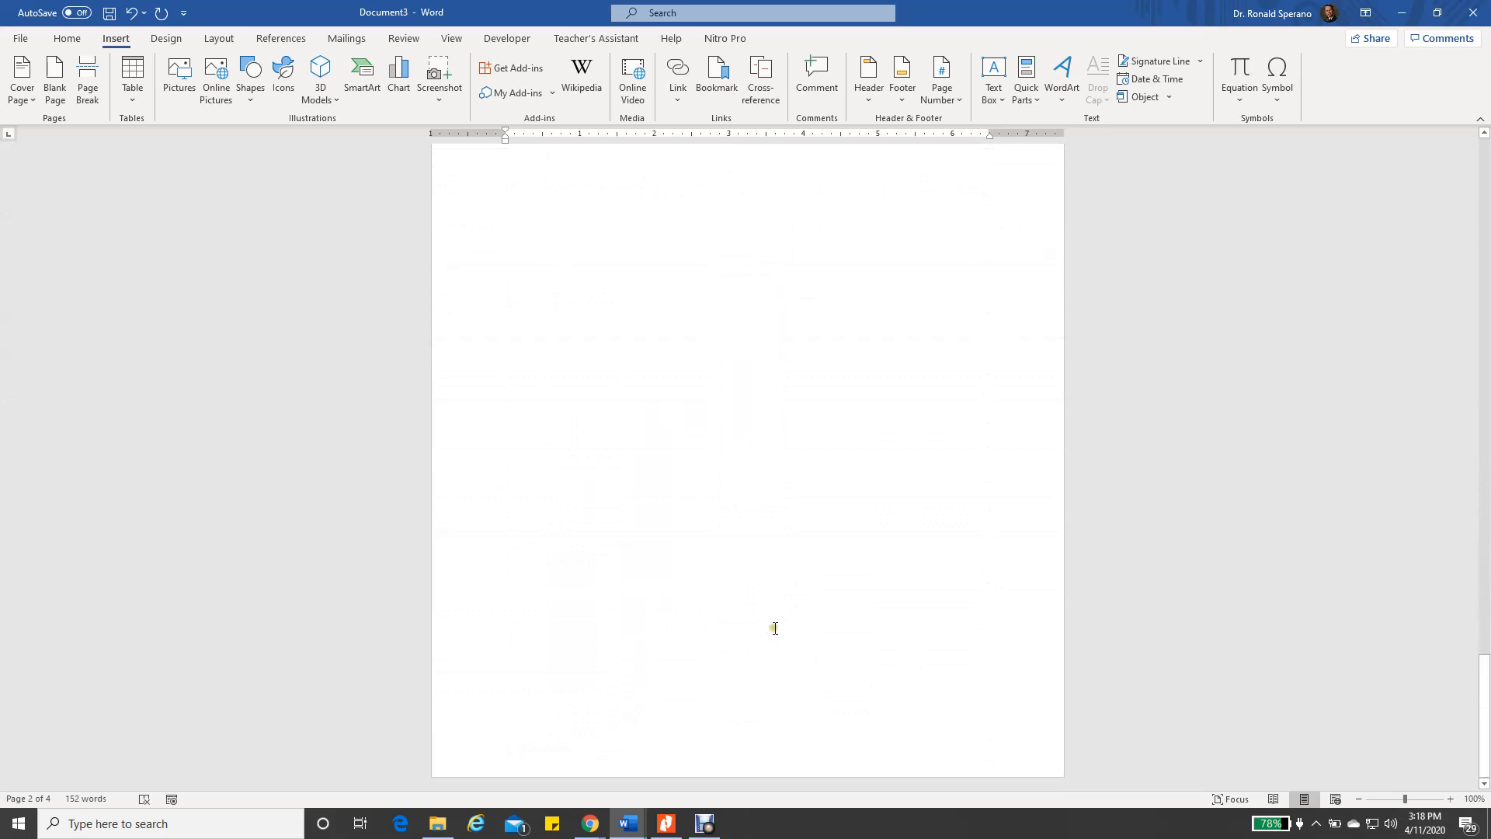
scroll(772, 625, up, 6)
scroll(802, 576, up, 12)
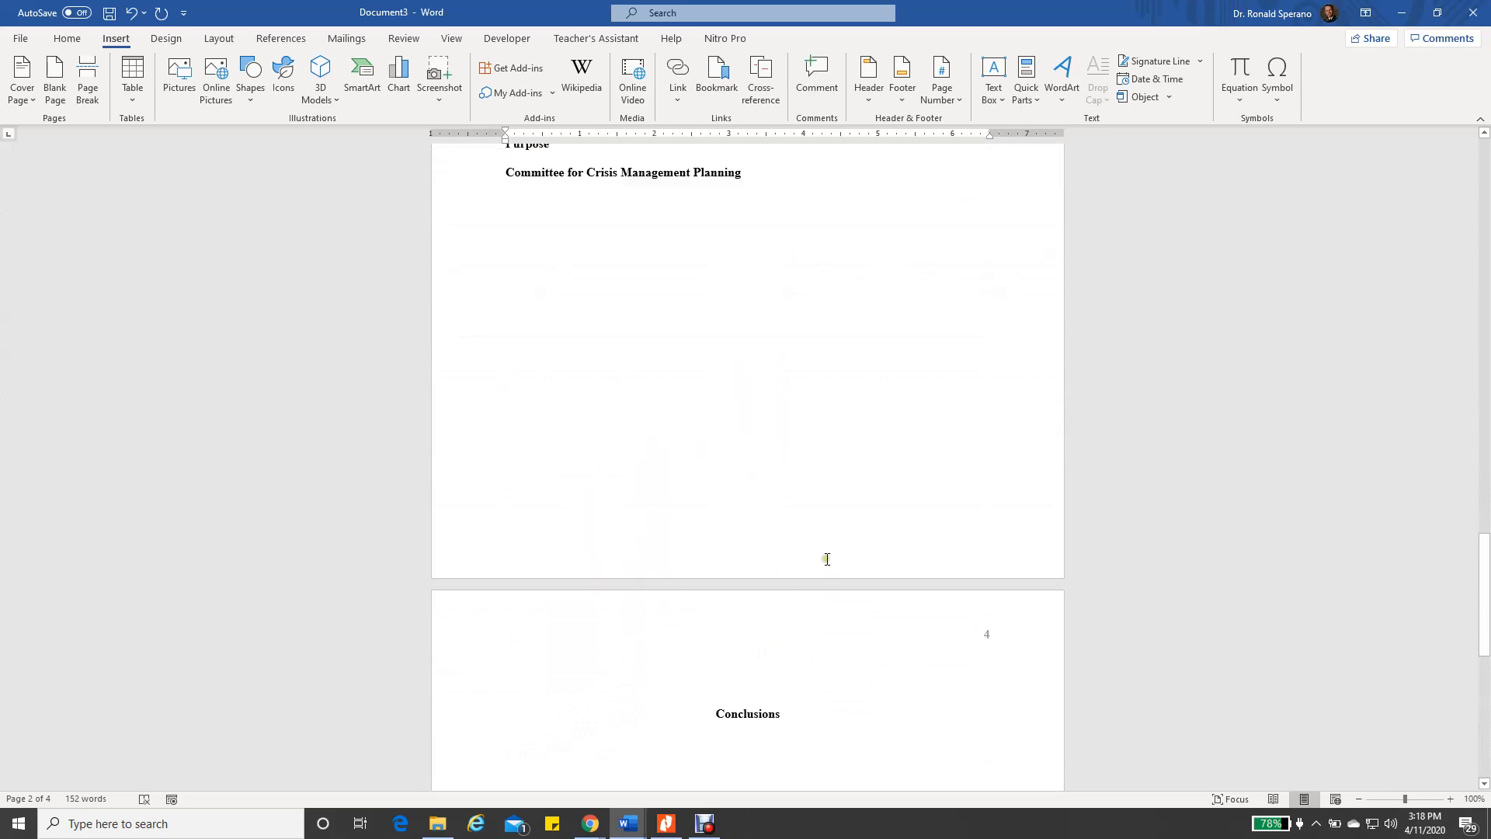
scroll(845, 564, up, 8)
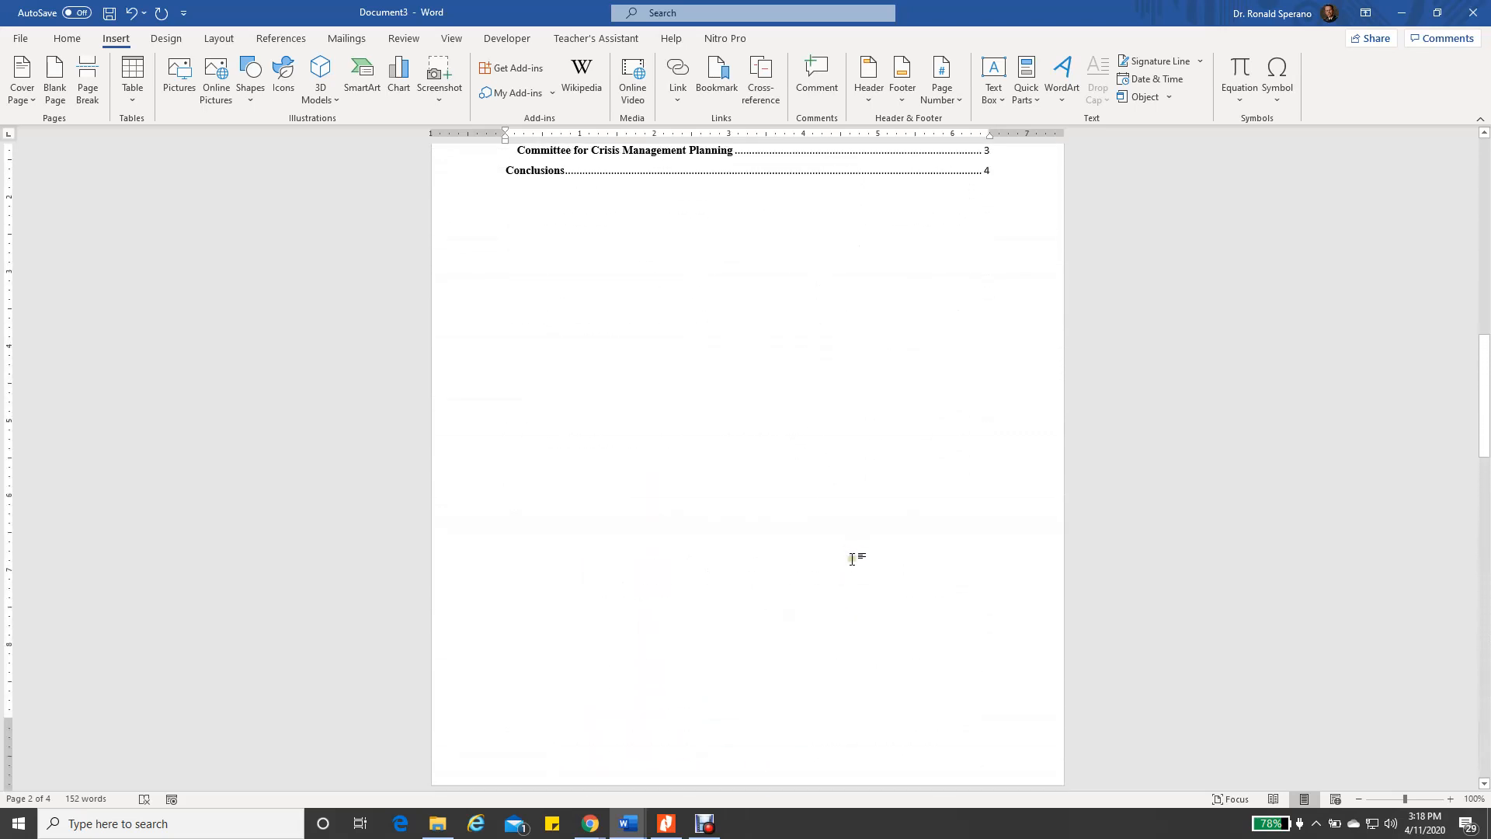
Format the 'Table of Contents' title as bold, centred, black Times New Roman 12 pt
drag(506, 432, 628, 437)
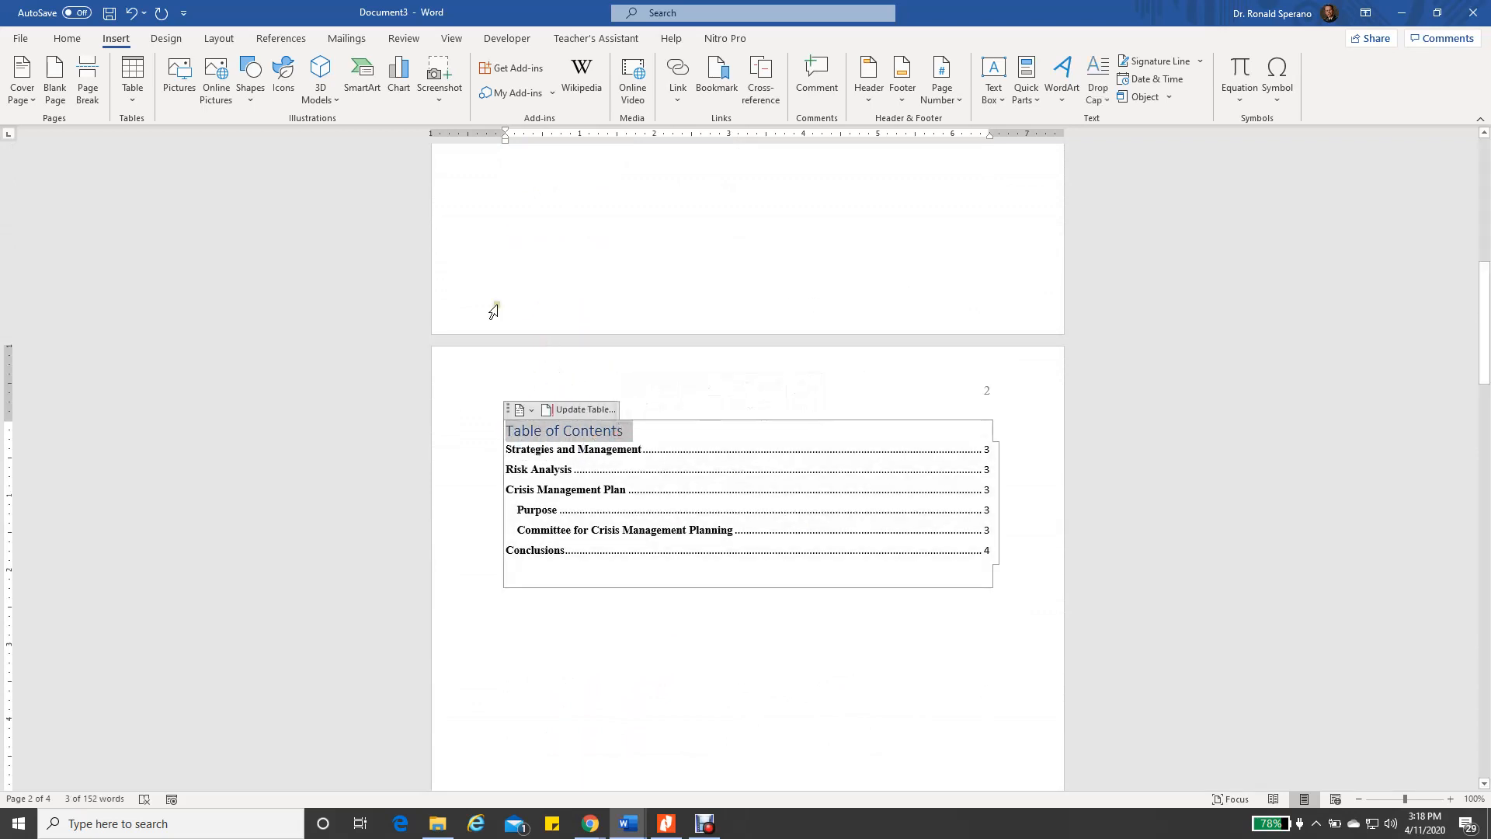
click(66, 38)
click(209, 68)
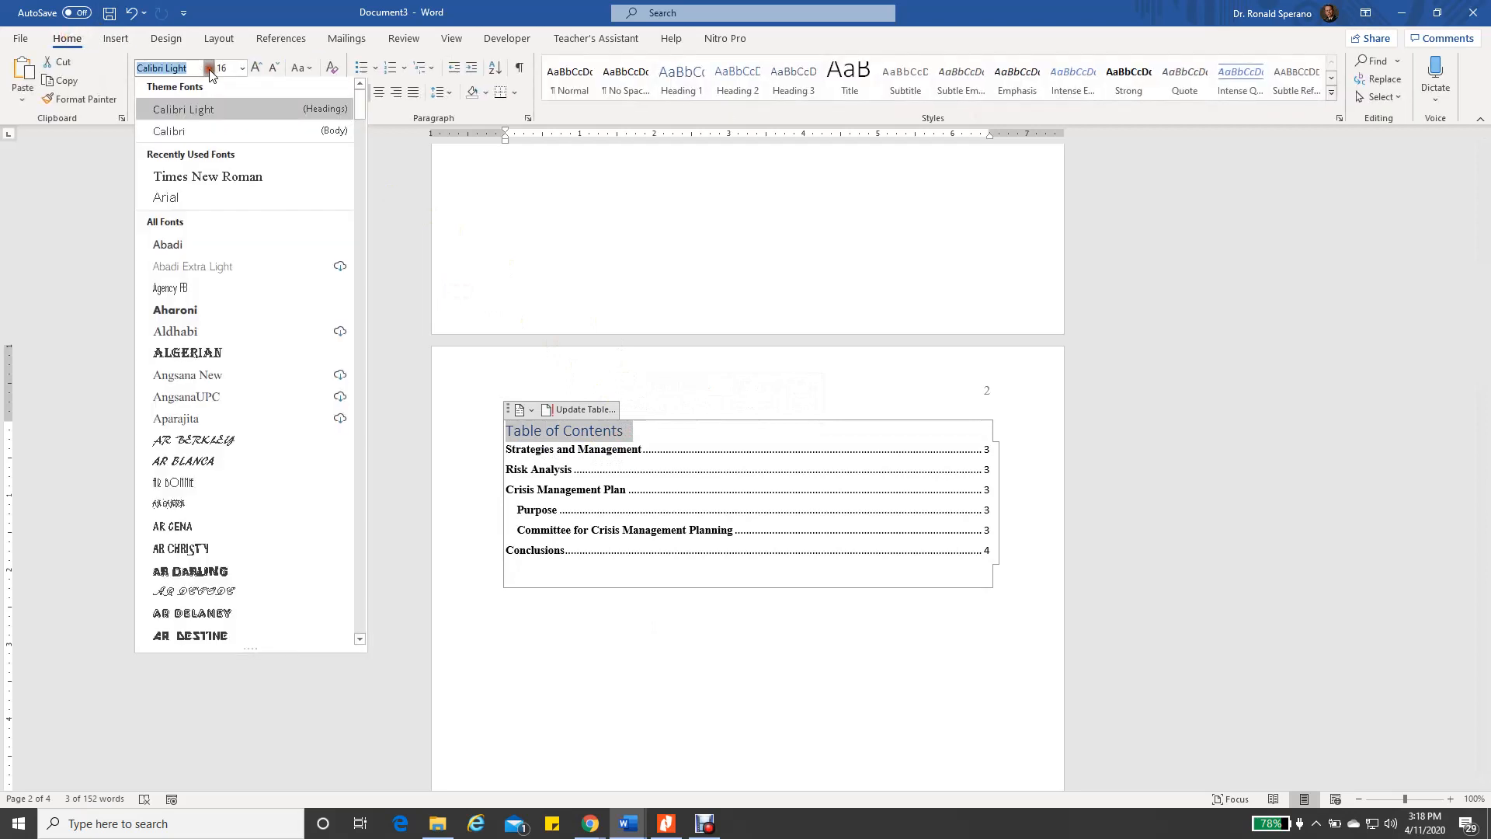
click(179, 182)
click(243, 69)
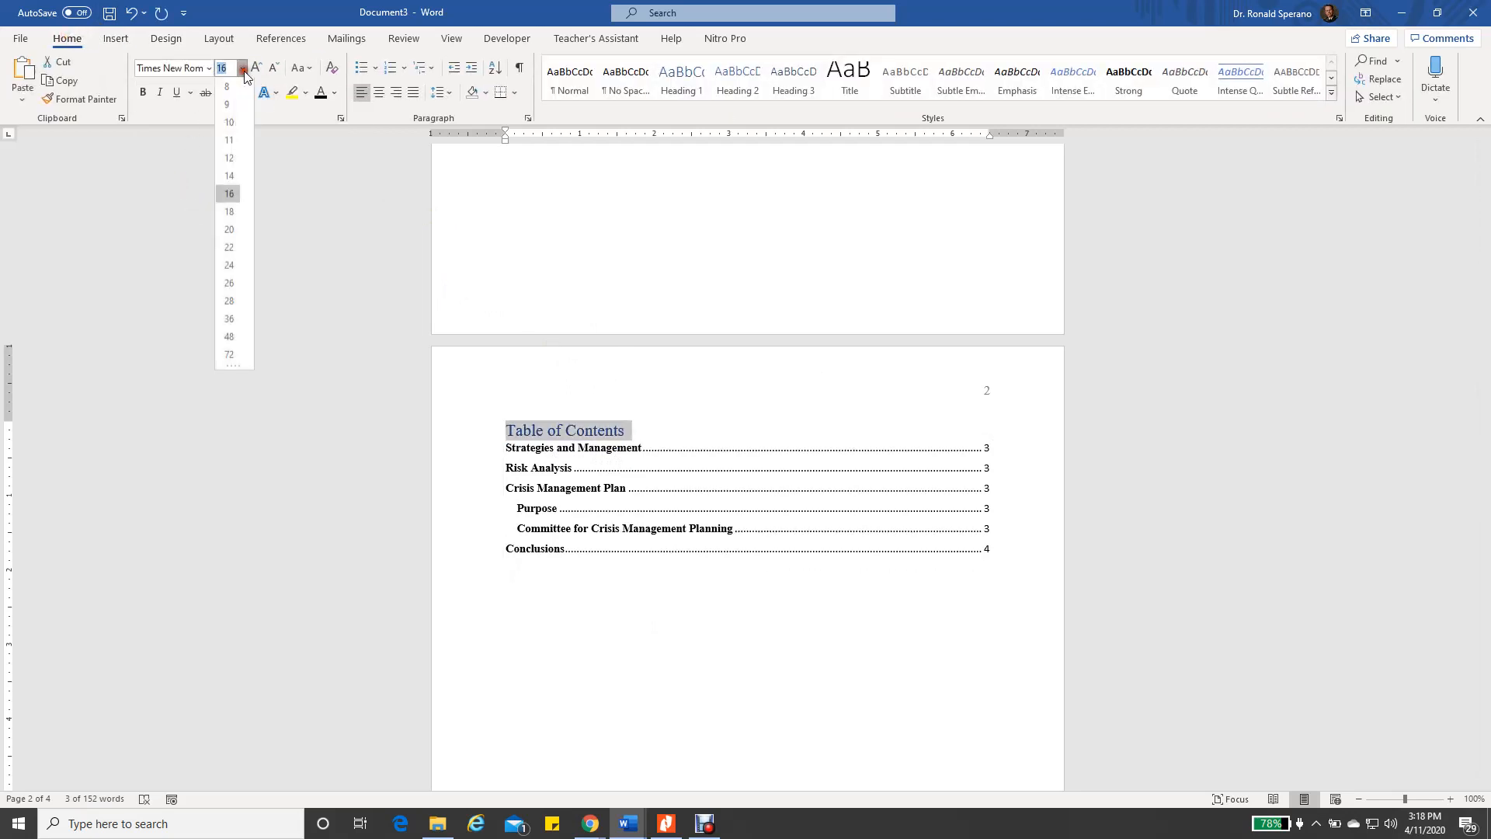
click(232, 144)
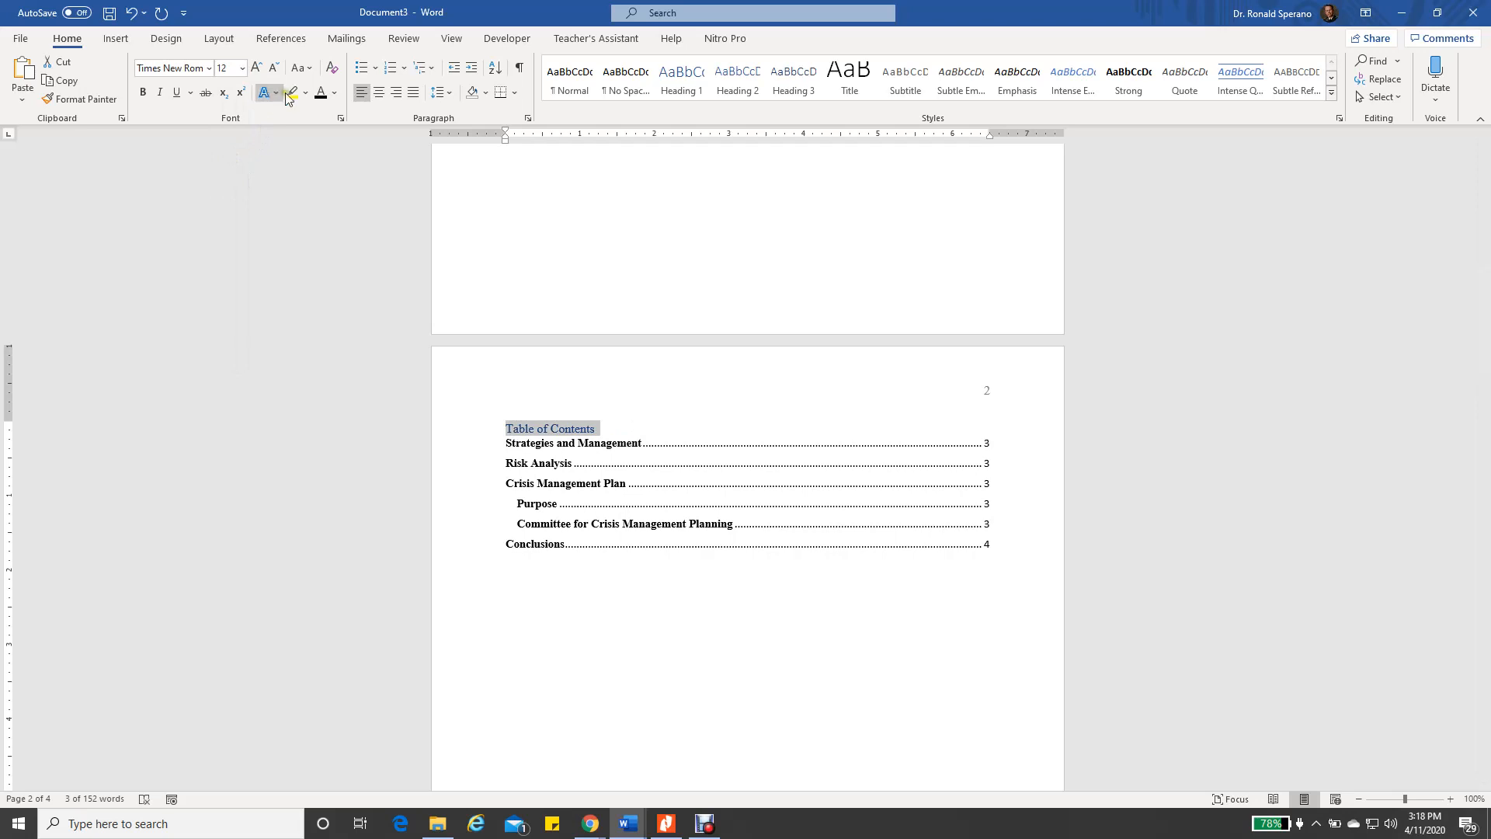
click(319, 91)
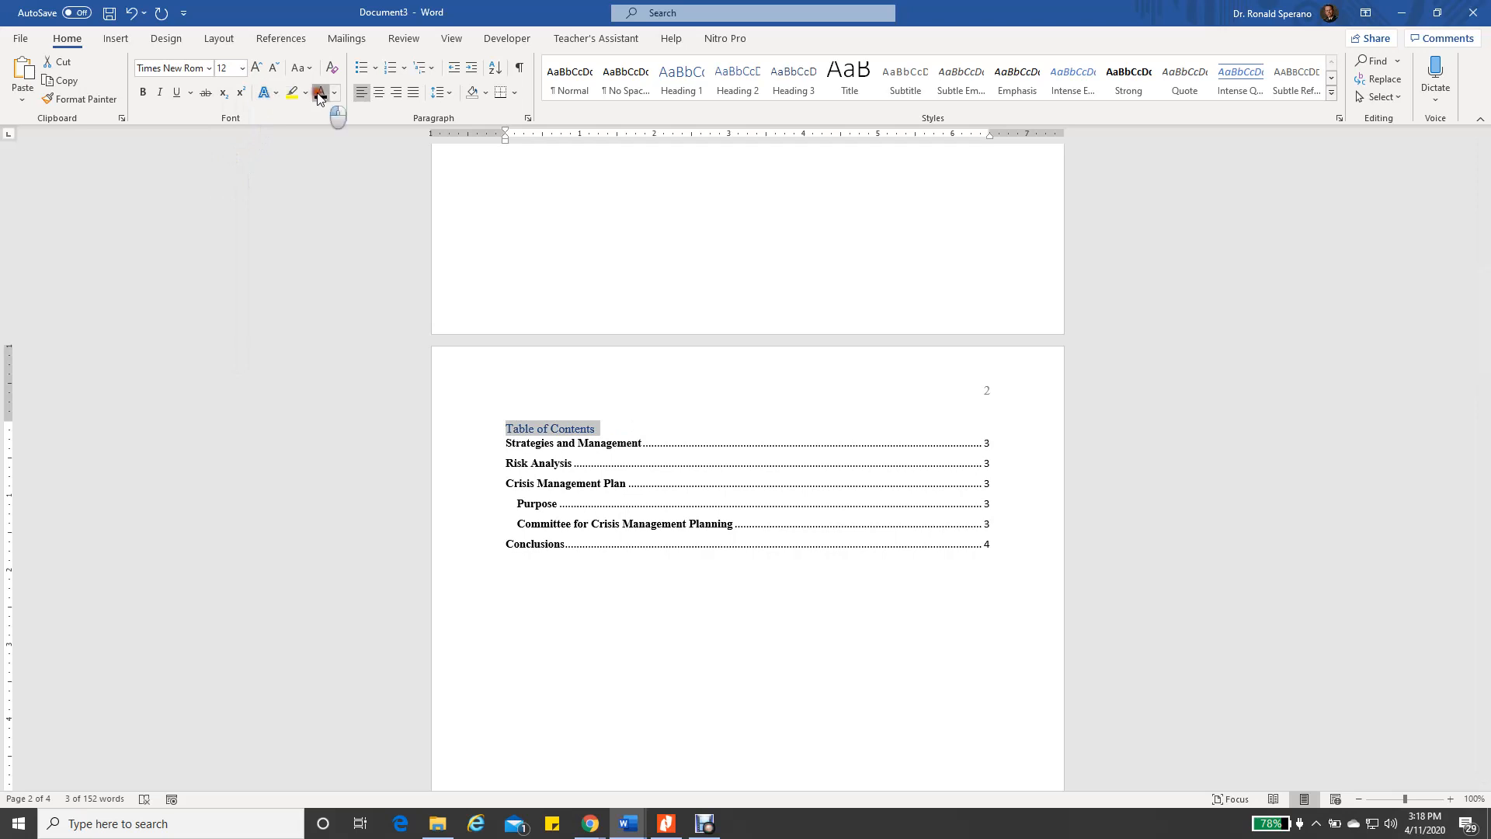
click(149, 94)
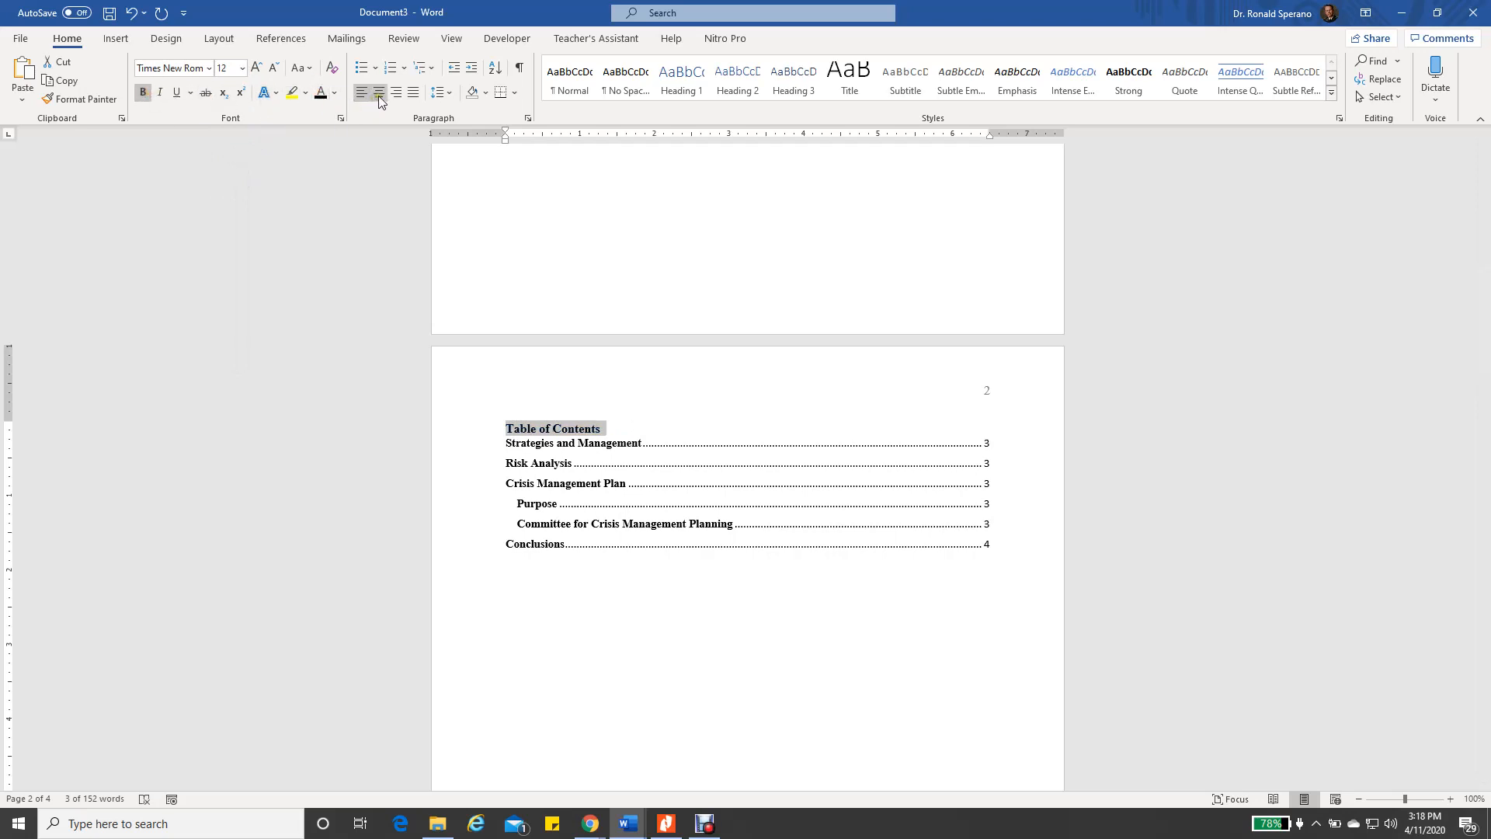
click(379, 94)
click(655, 652)
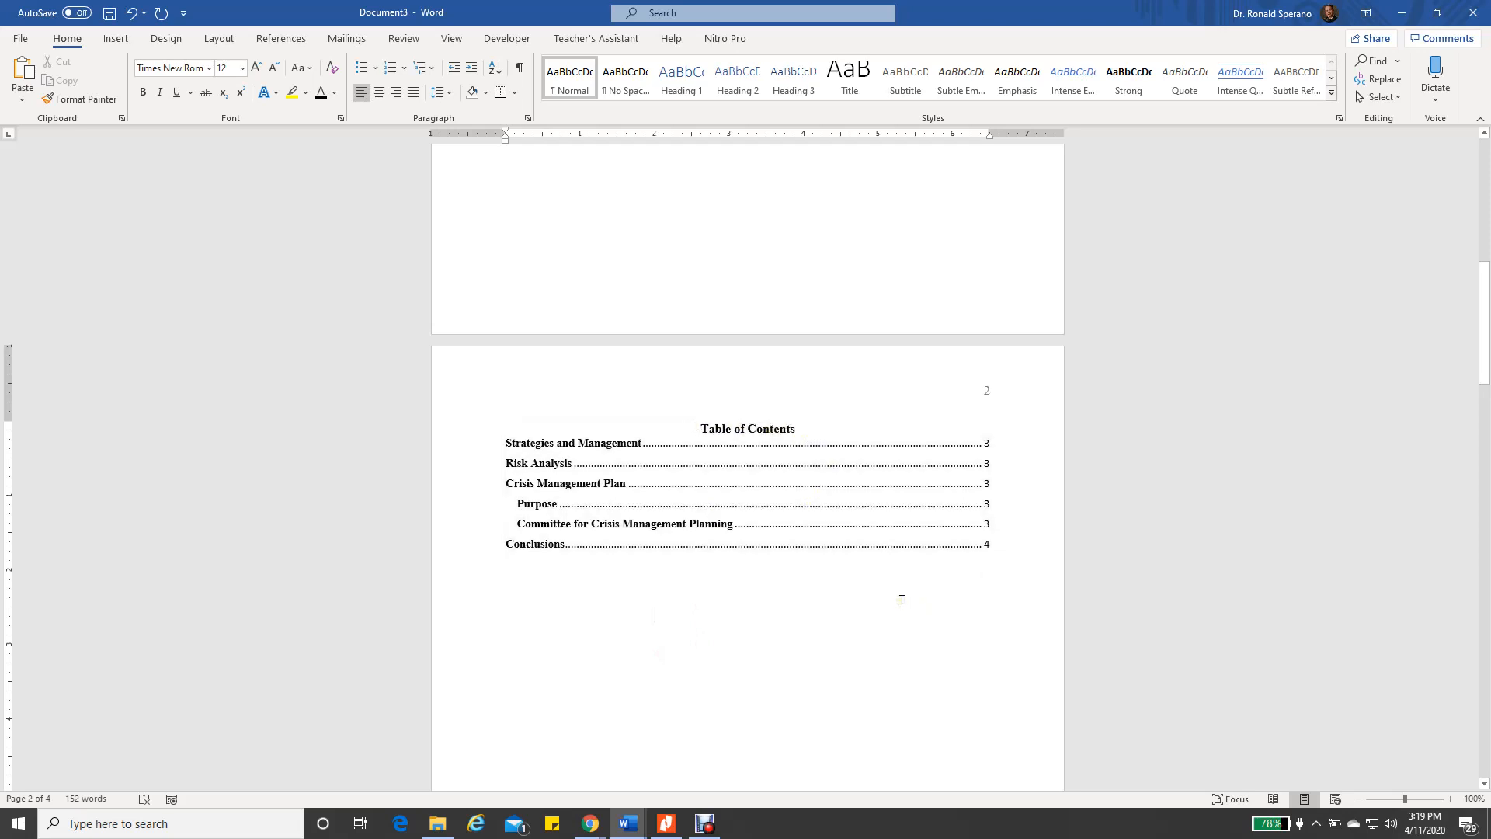
scroll(942, 586, down, 10)
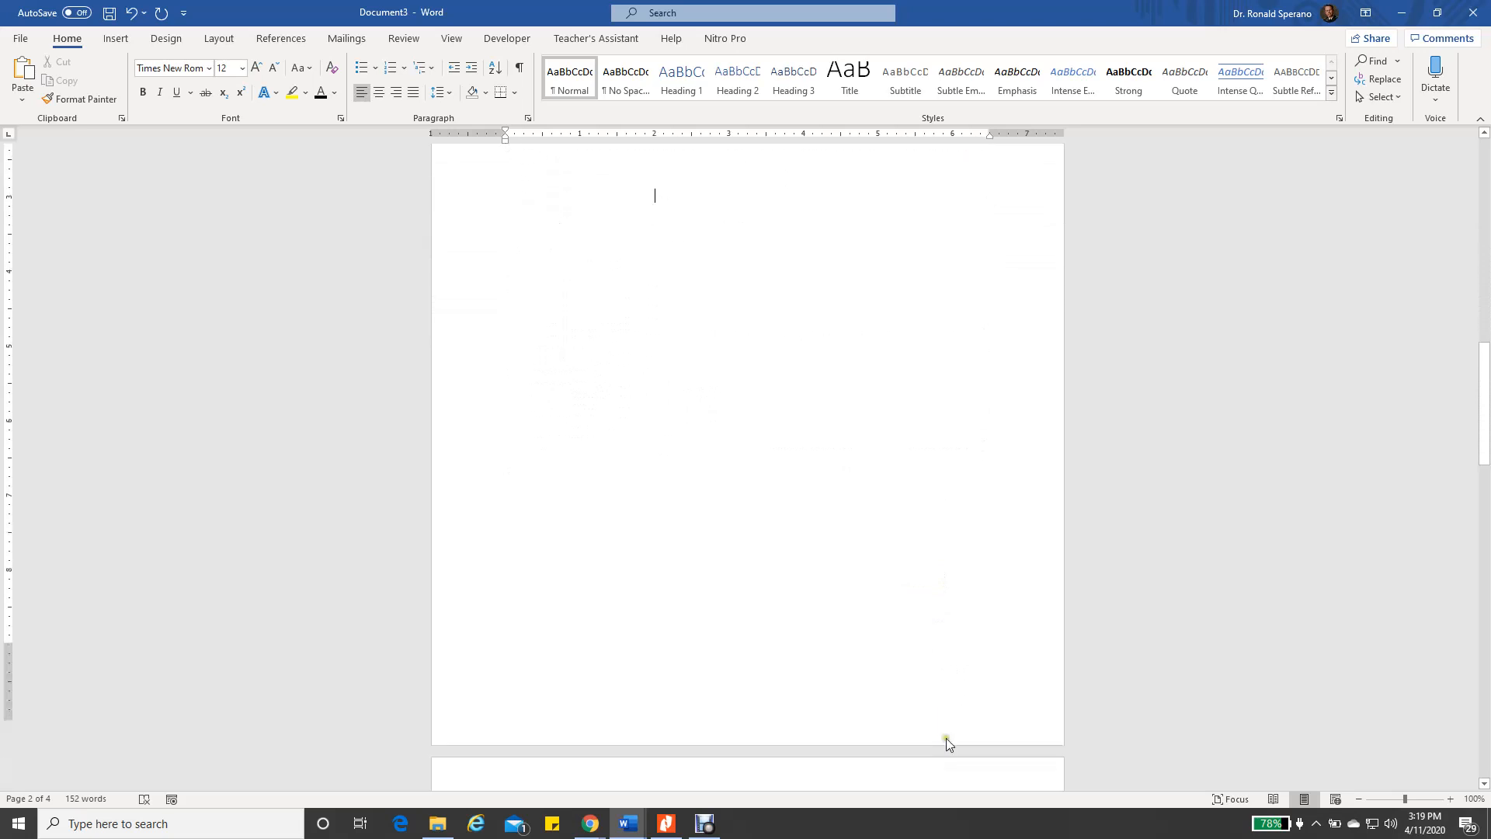
scroll(903, 722, down, 4)
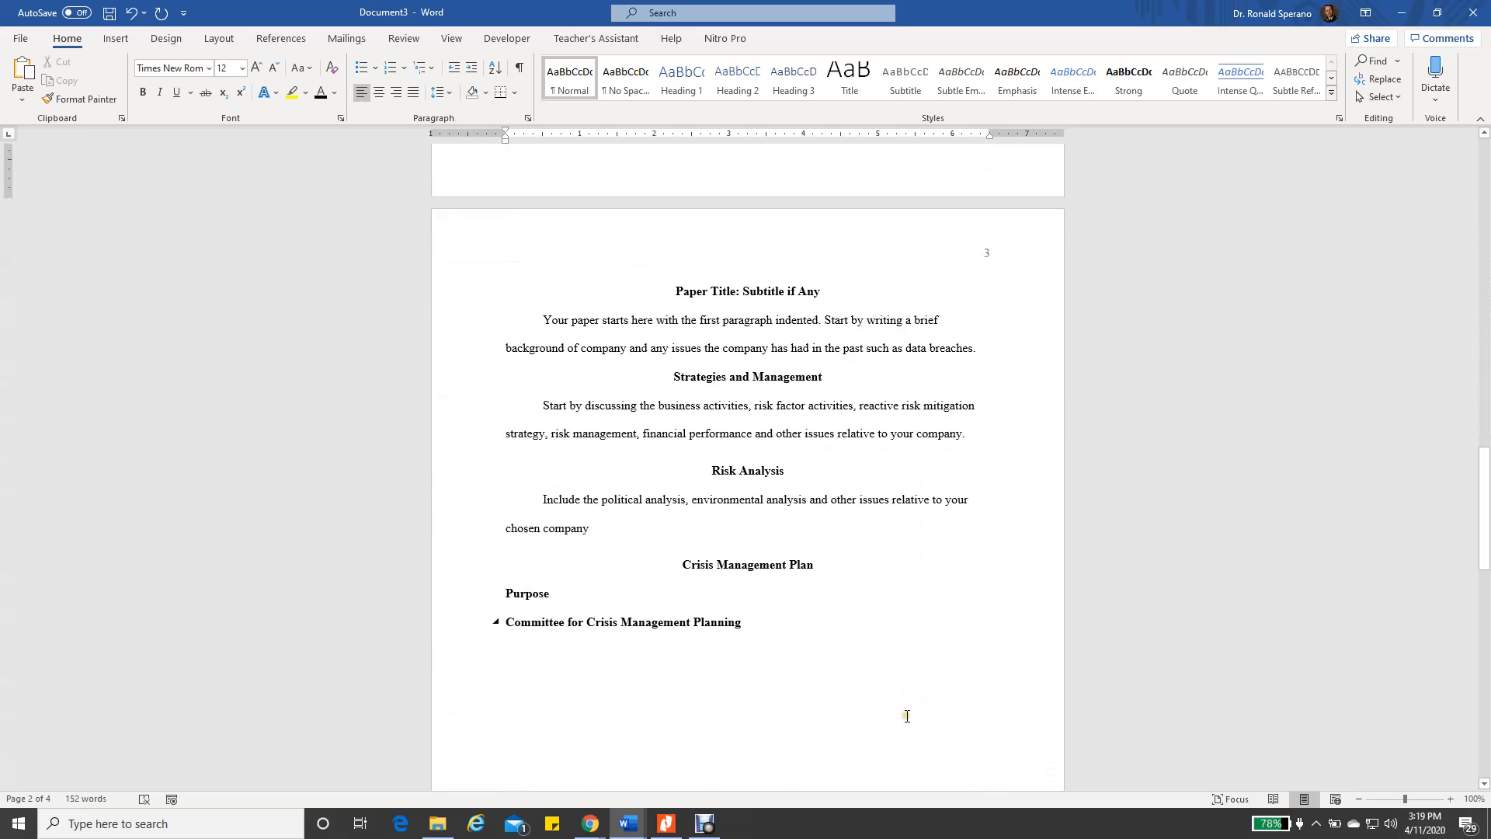
scroll(901, 703, down, 12)
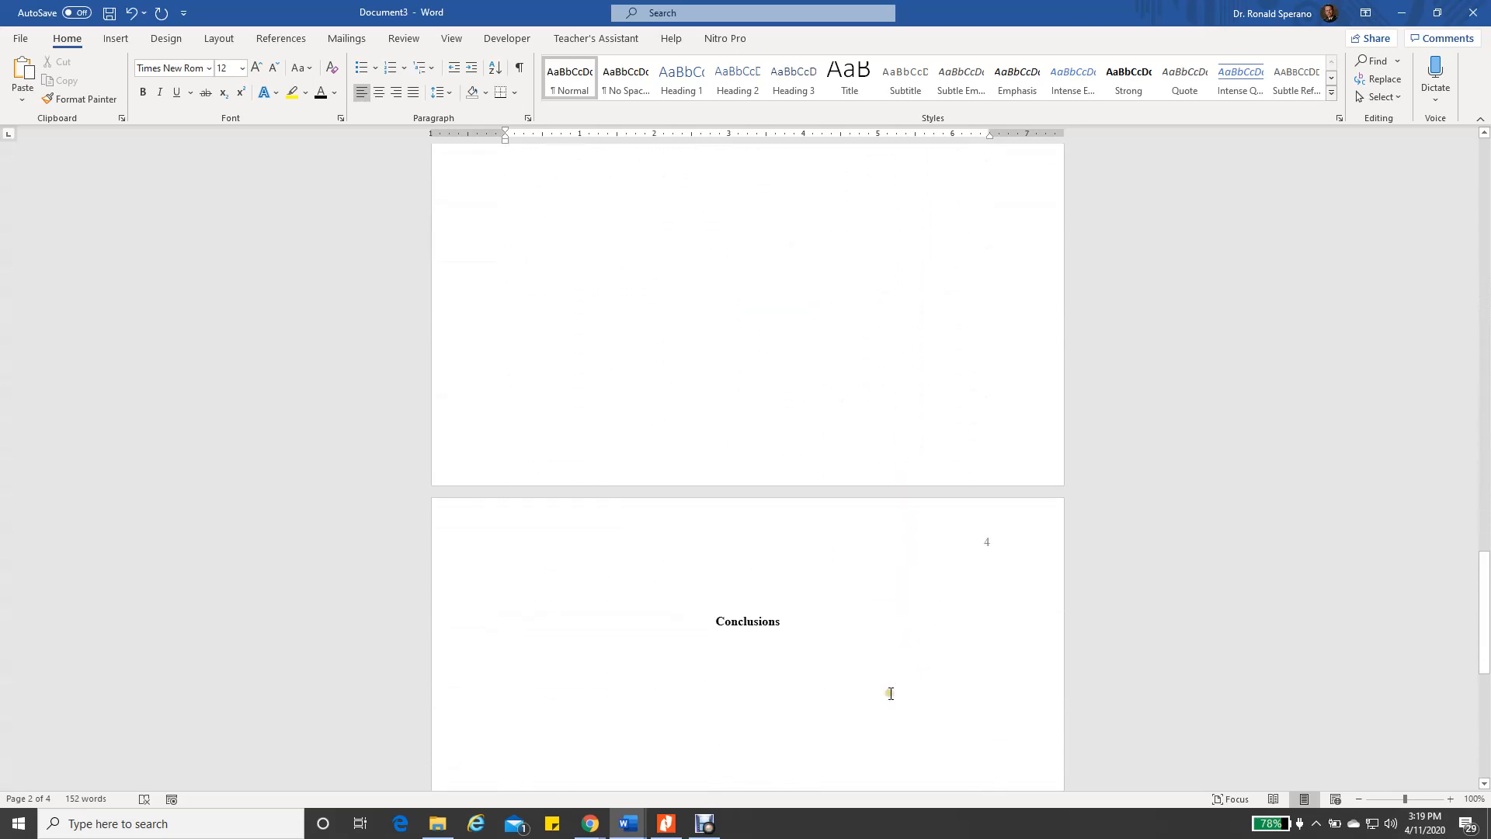
scroll(890, 682, down, 2)
scroll(878, 656, up, 4)
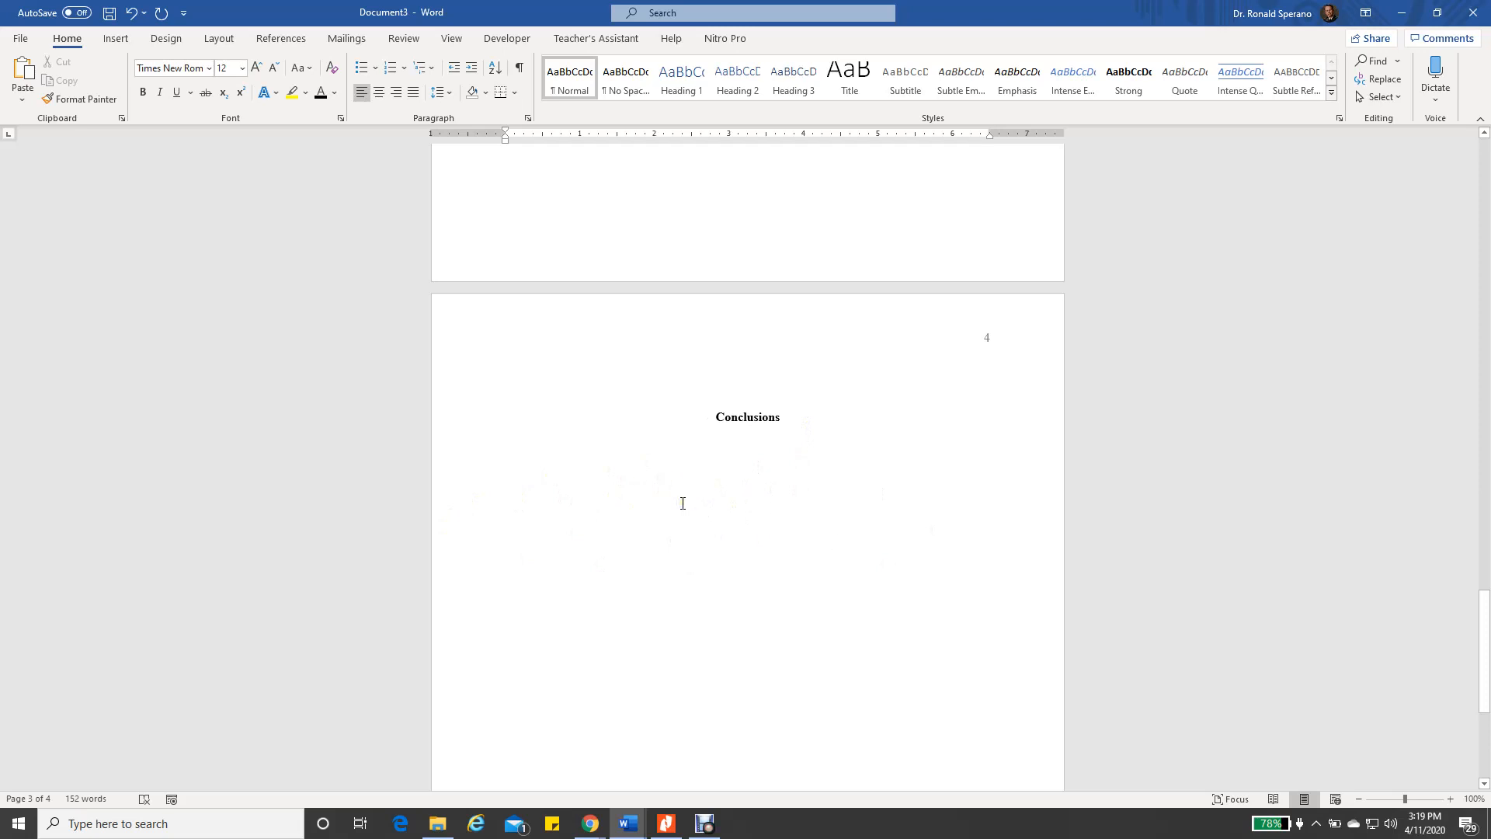
scroll(683, 503, up, 10)
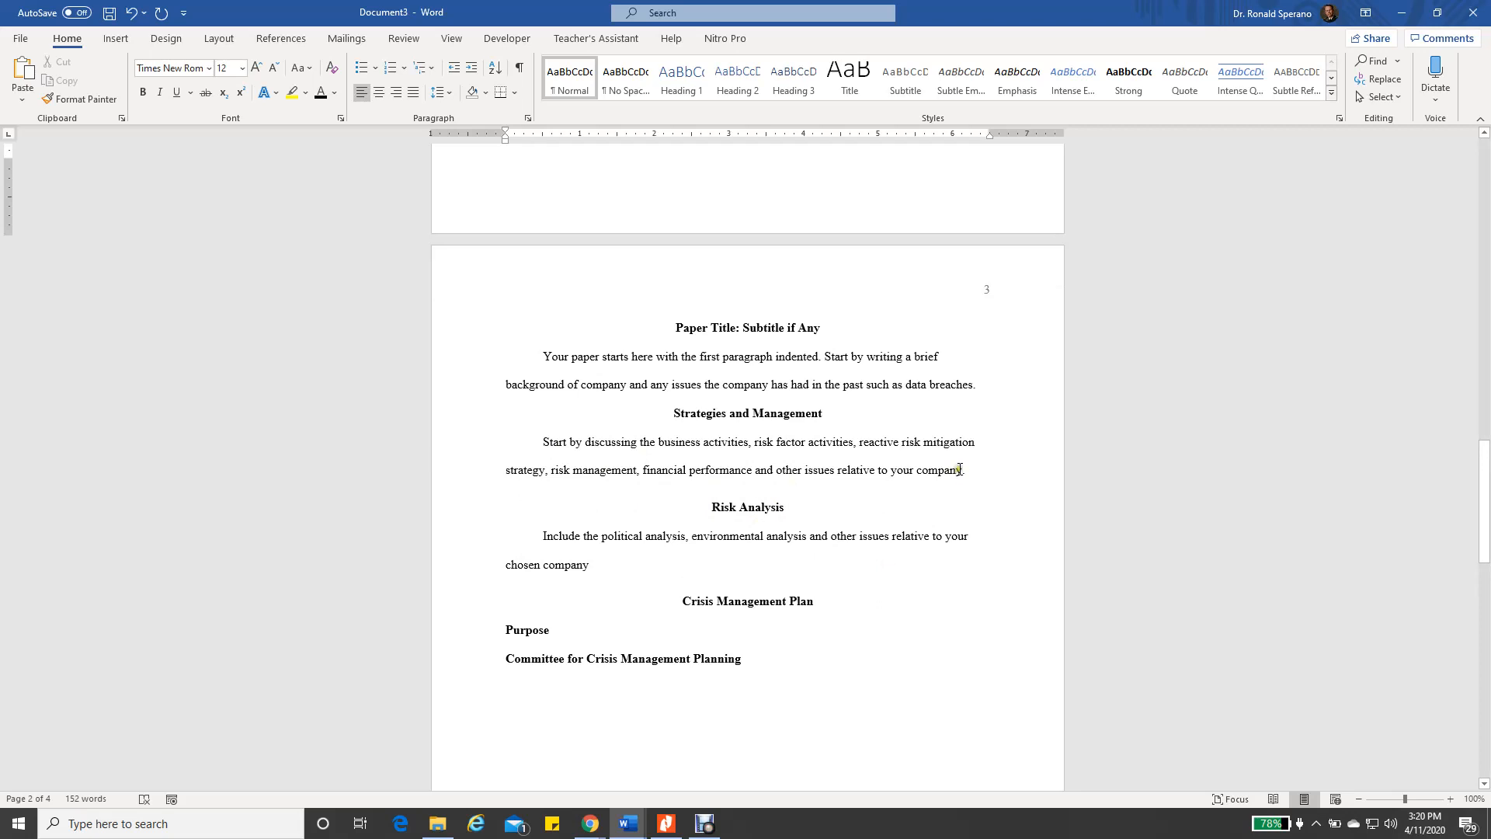
Place the insertion point after the Strategies paragraph and preview the Insert Citation options
click(963, 470)
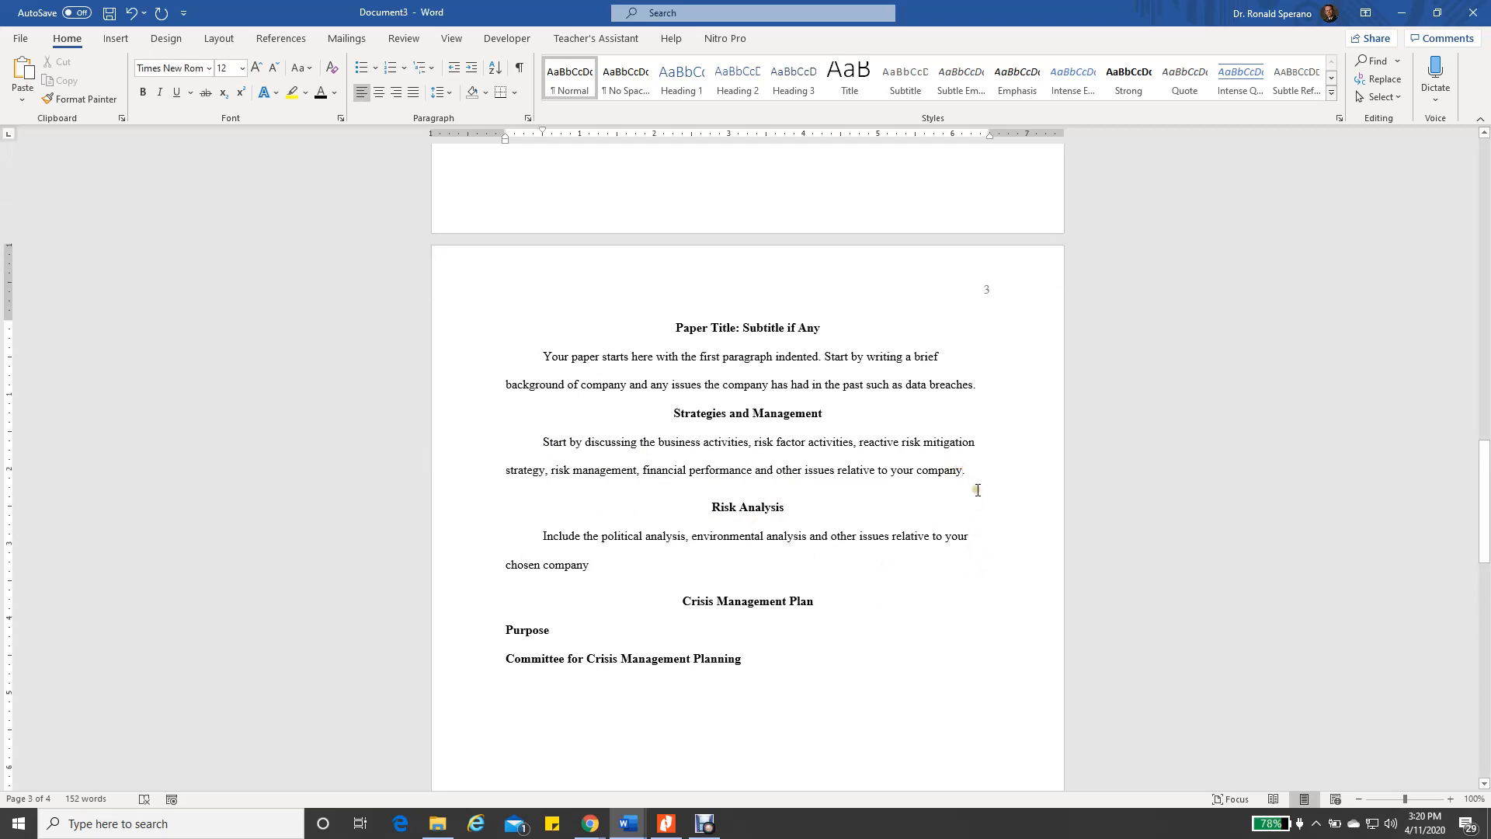
click(282, 38)
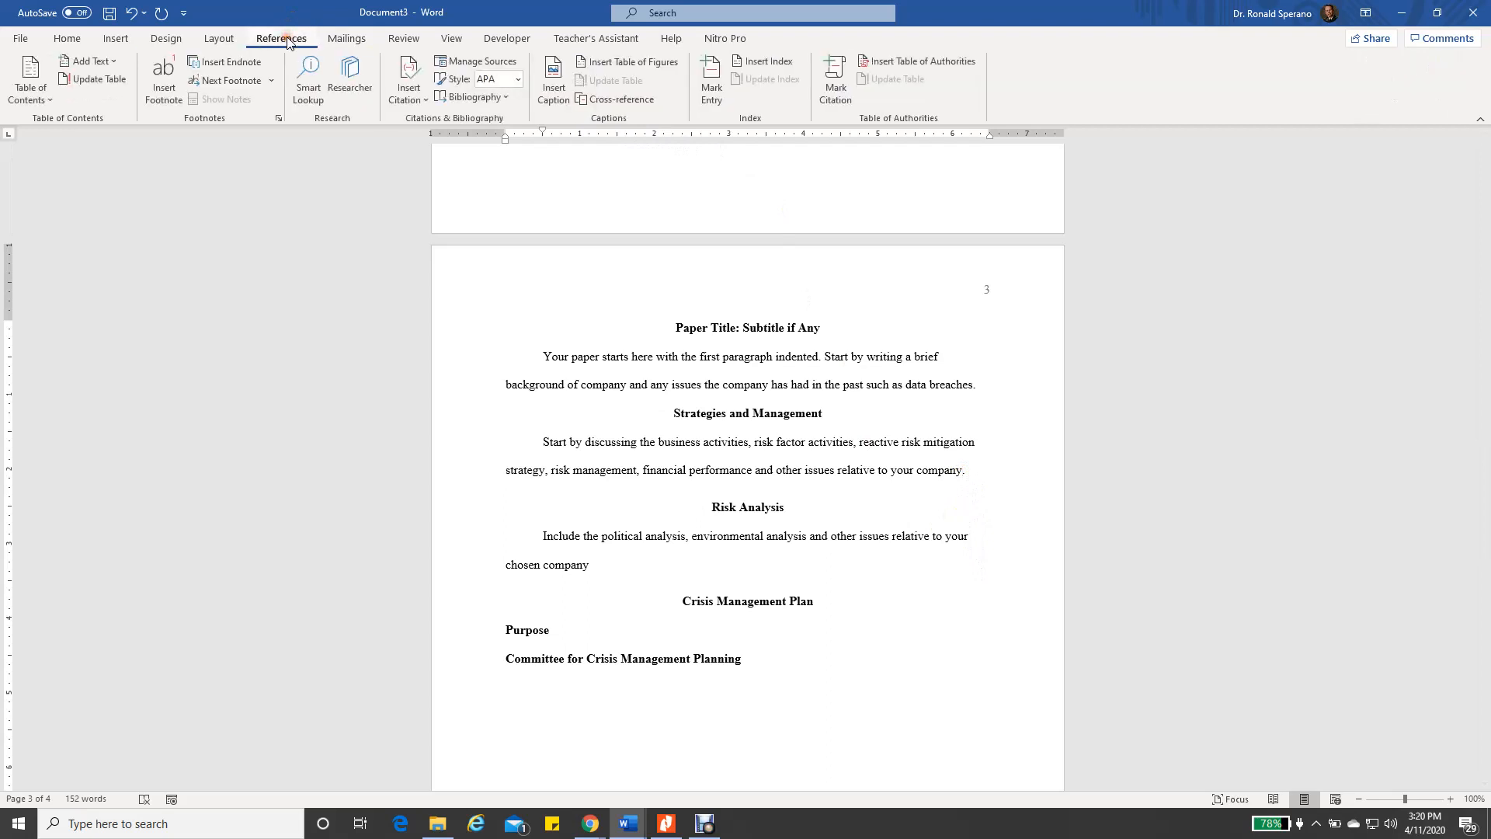
click(425, 103)
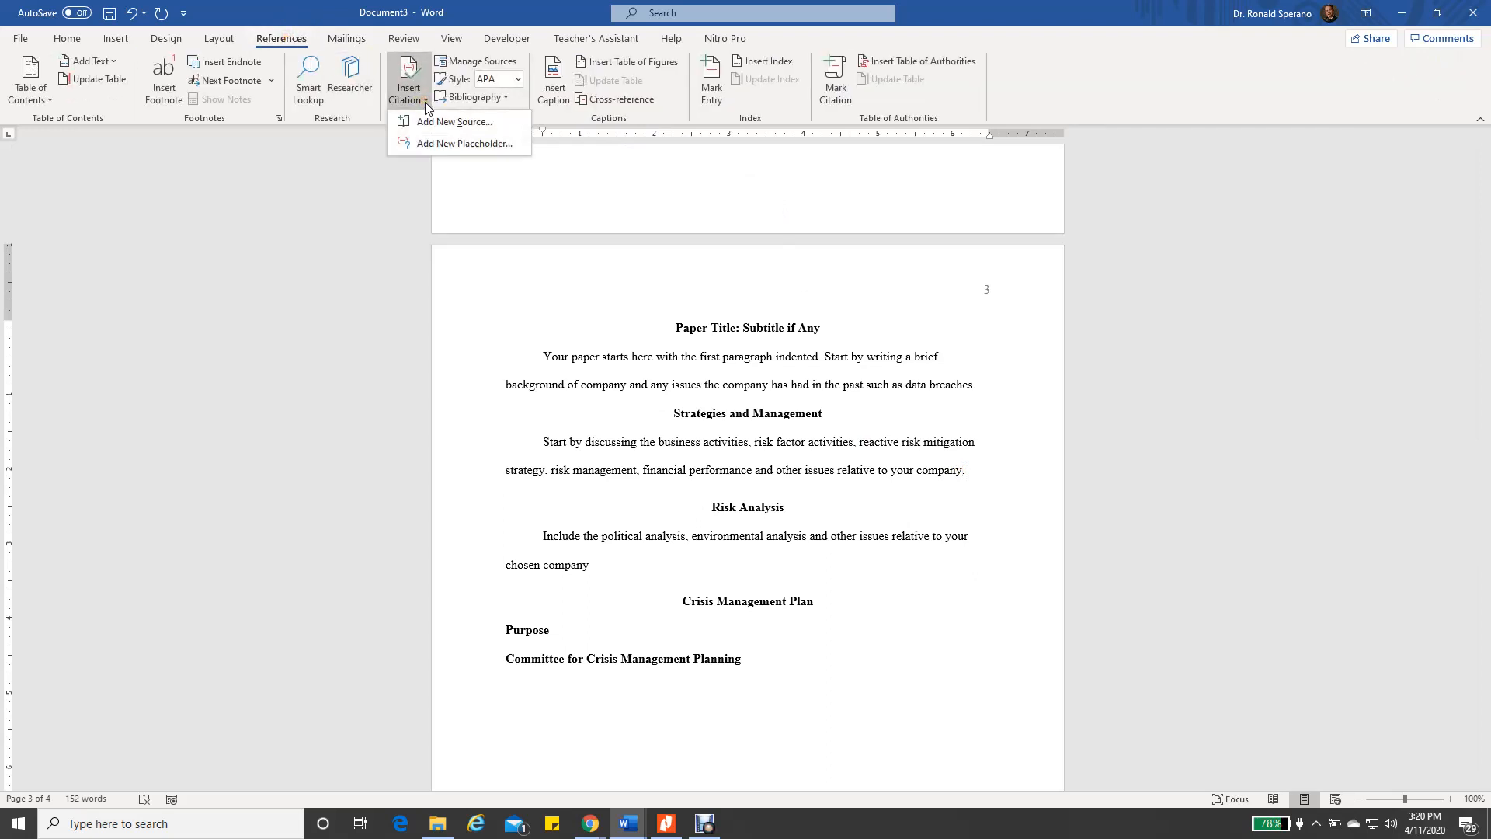
click(513, 9)
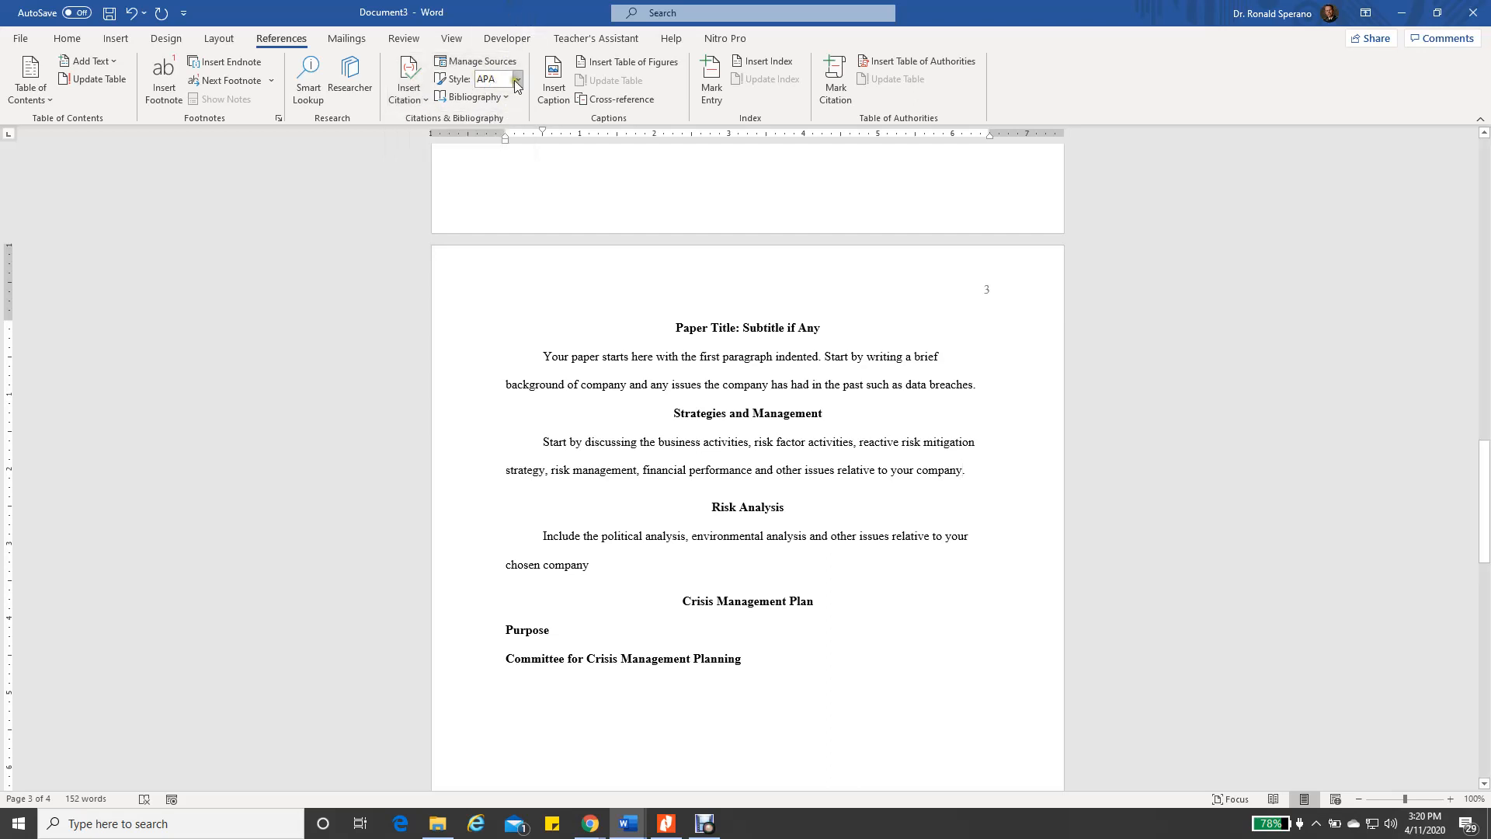
Confirm APA as the citation style and begin adding a new source
click(517, 82)
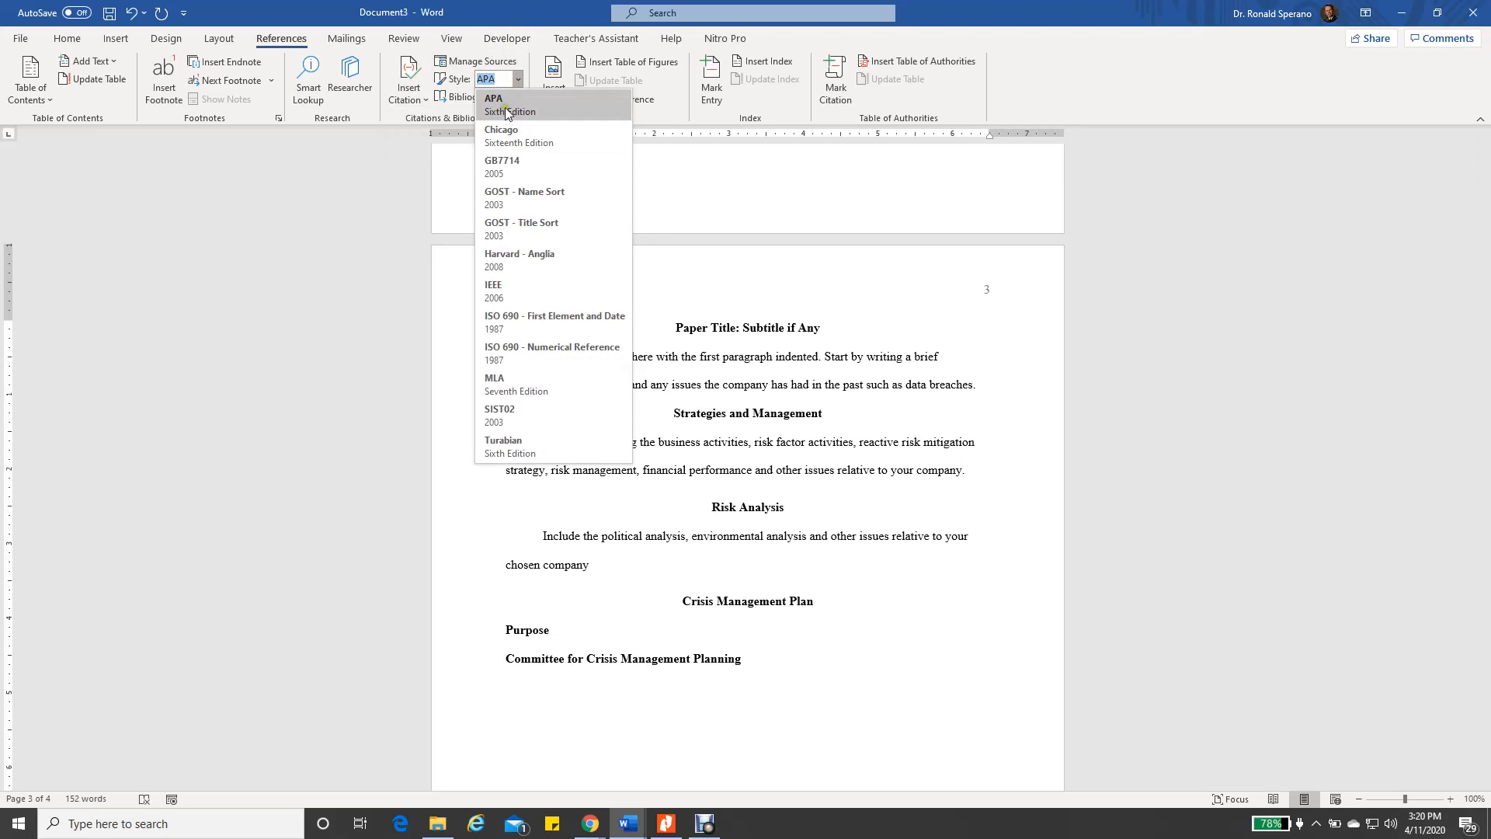
click(504, 113)
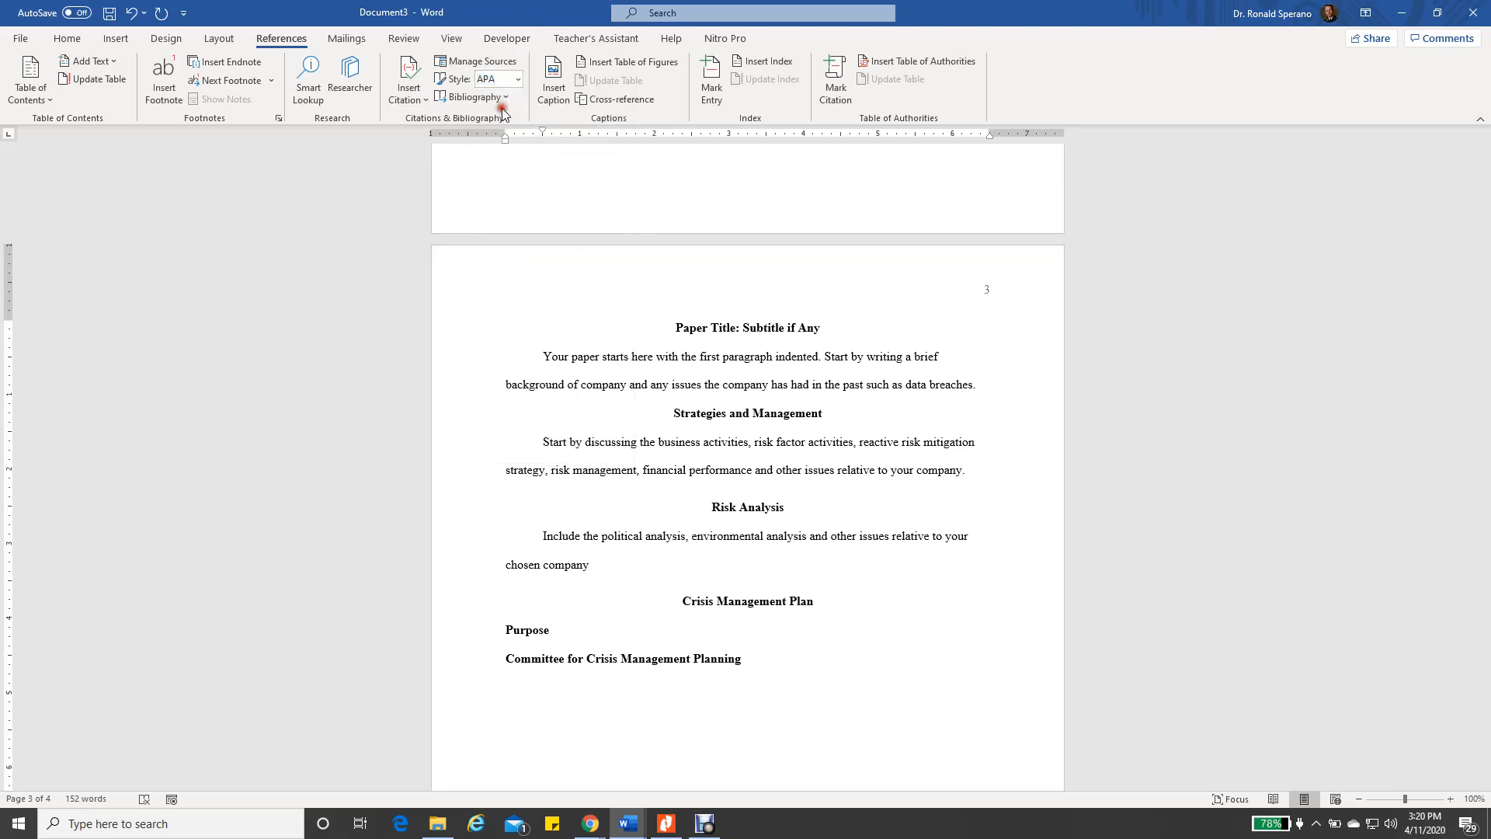
click(424, 99)
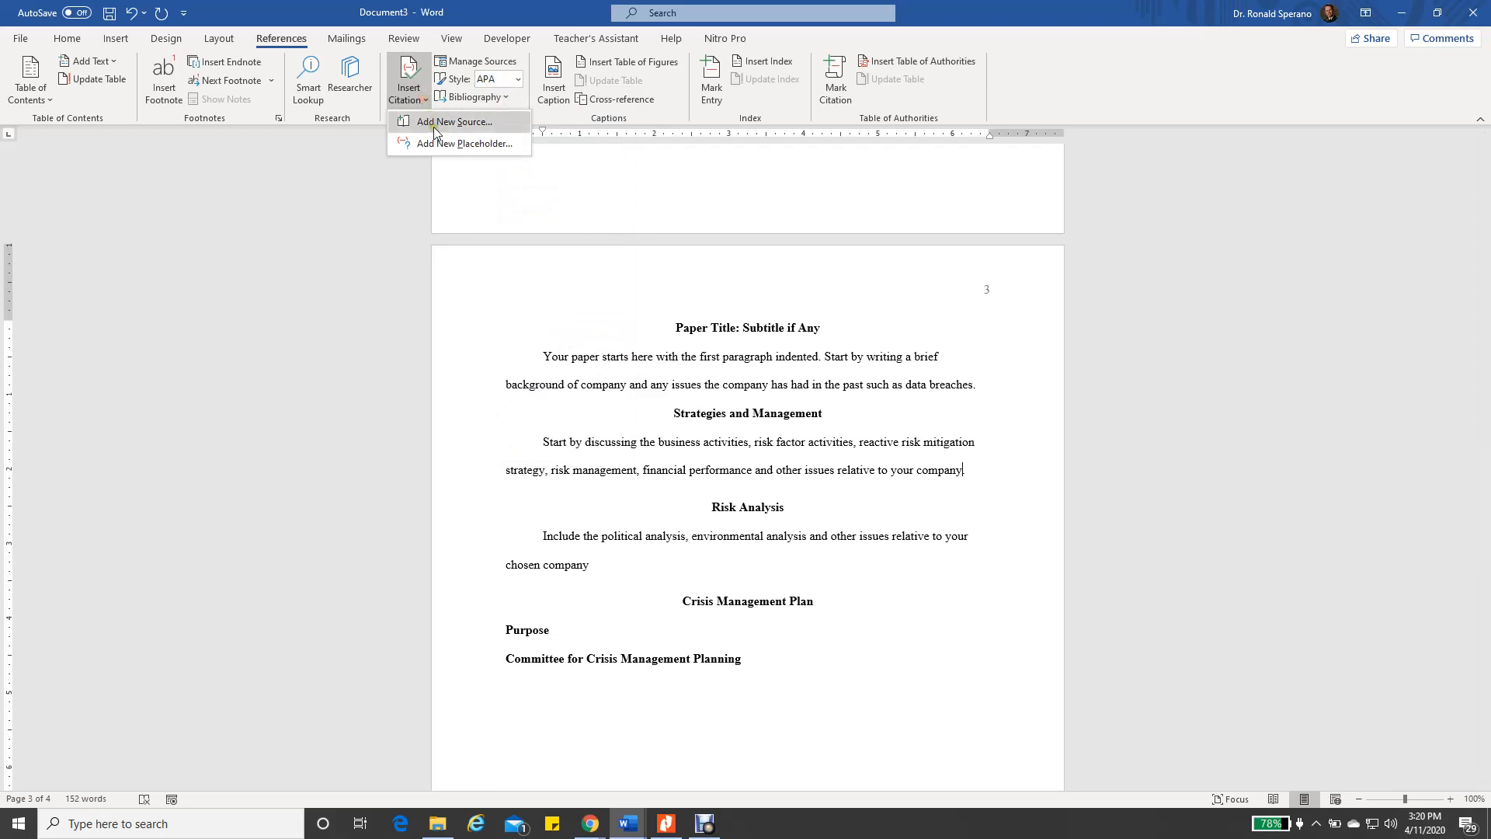
click(435, 123)
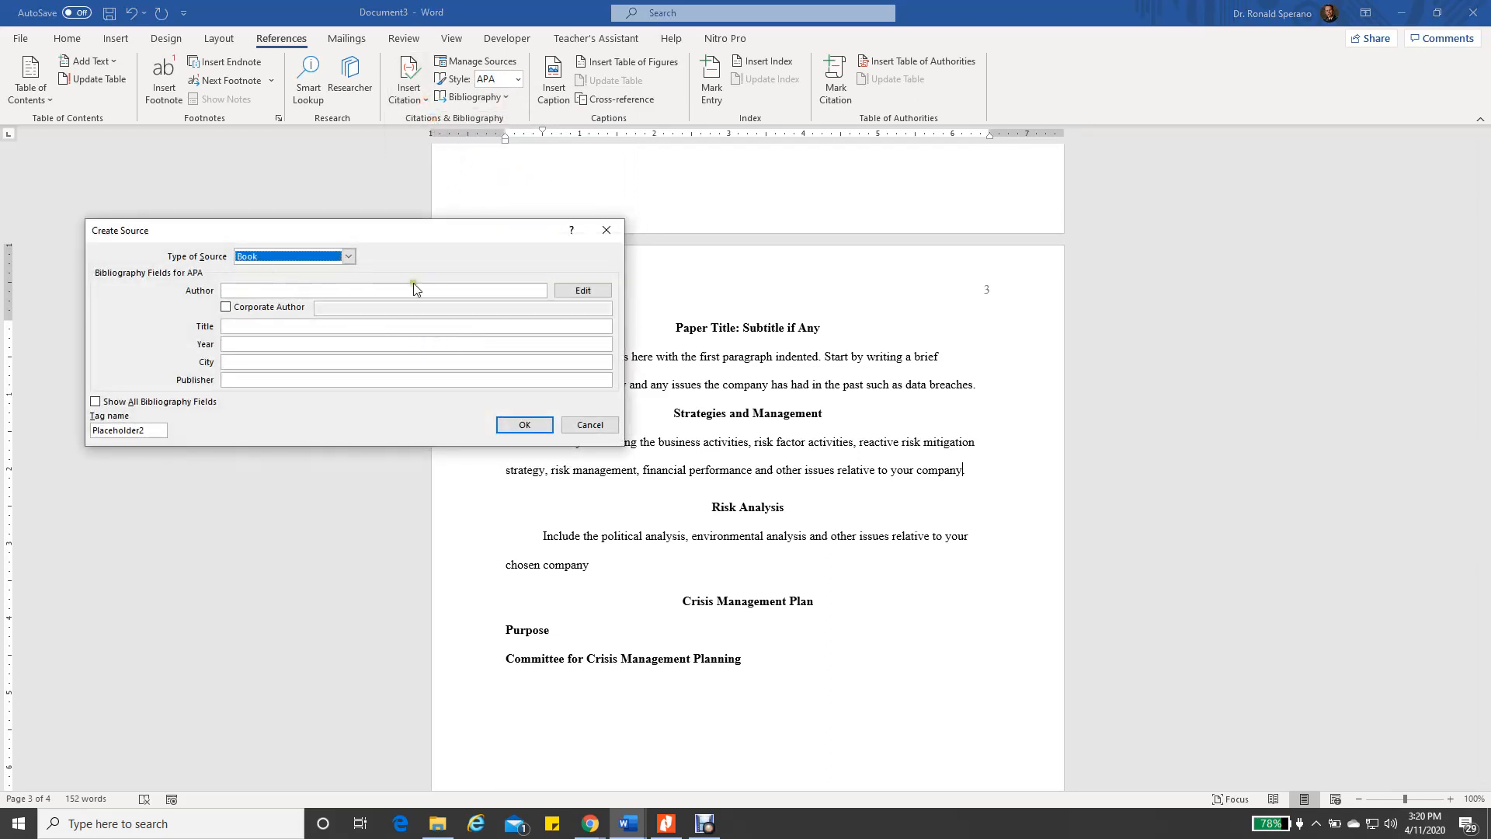
Set the new source's type to Book
click(348, 256)
mouse_move(347, 285)
mouse_down()
mouse_move(347, 303)
mouse_move(348, 283)
mouse_up()
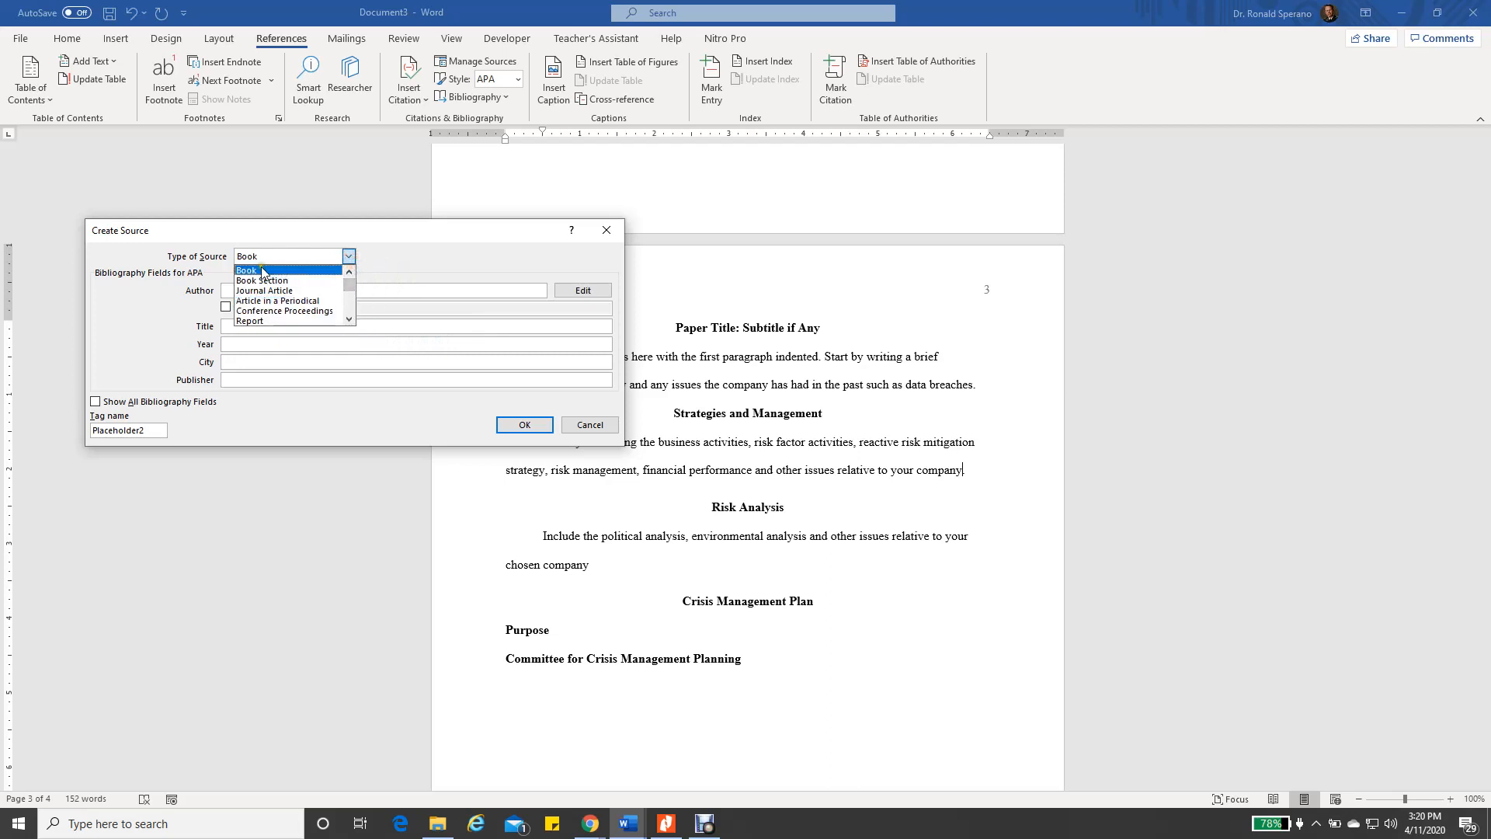
click(262, 272)
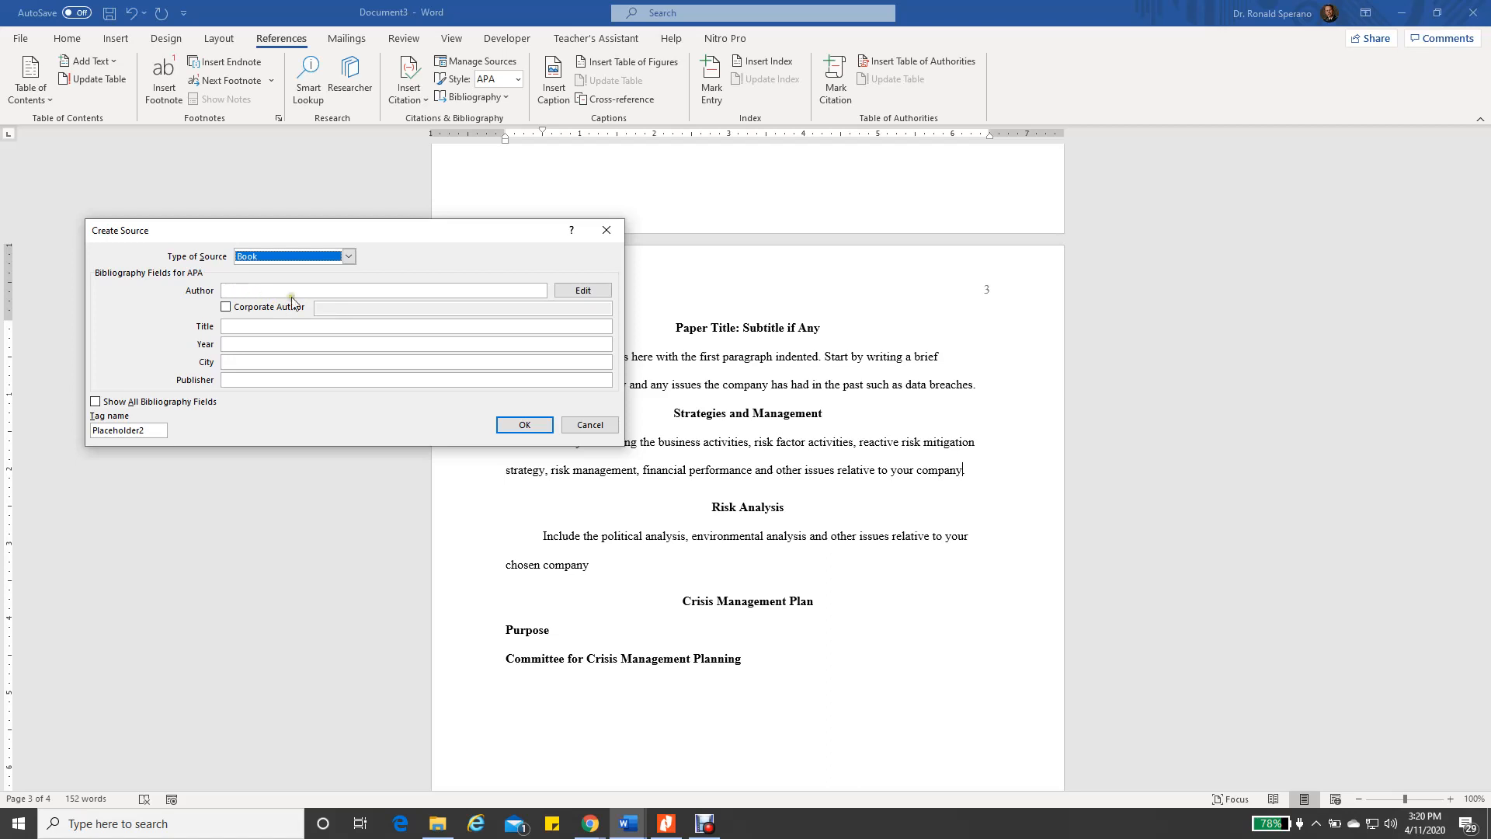
Enter the two authors, Wallace, Michael and Webber, Lawrence, and confirm the author list
click(583, 292)
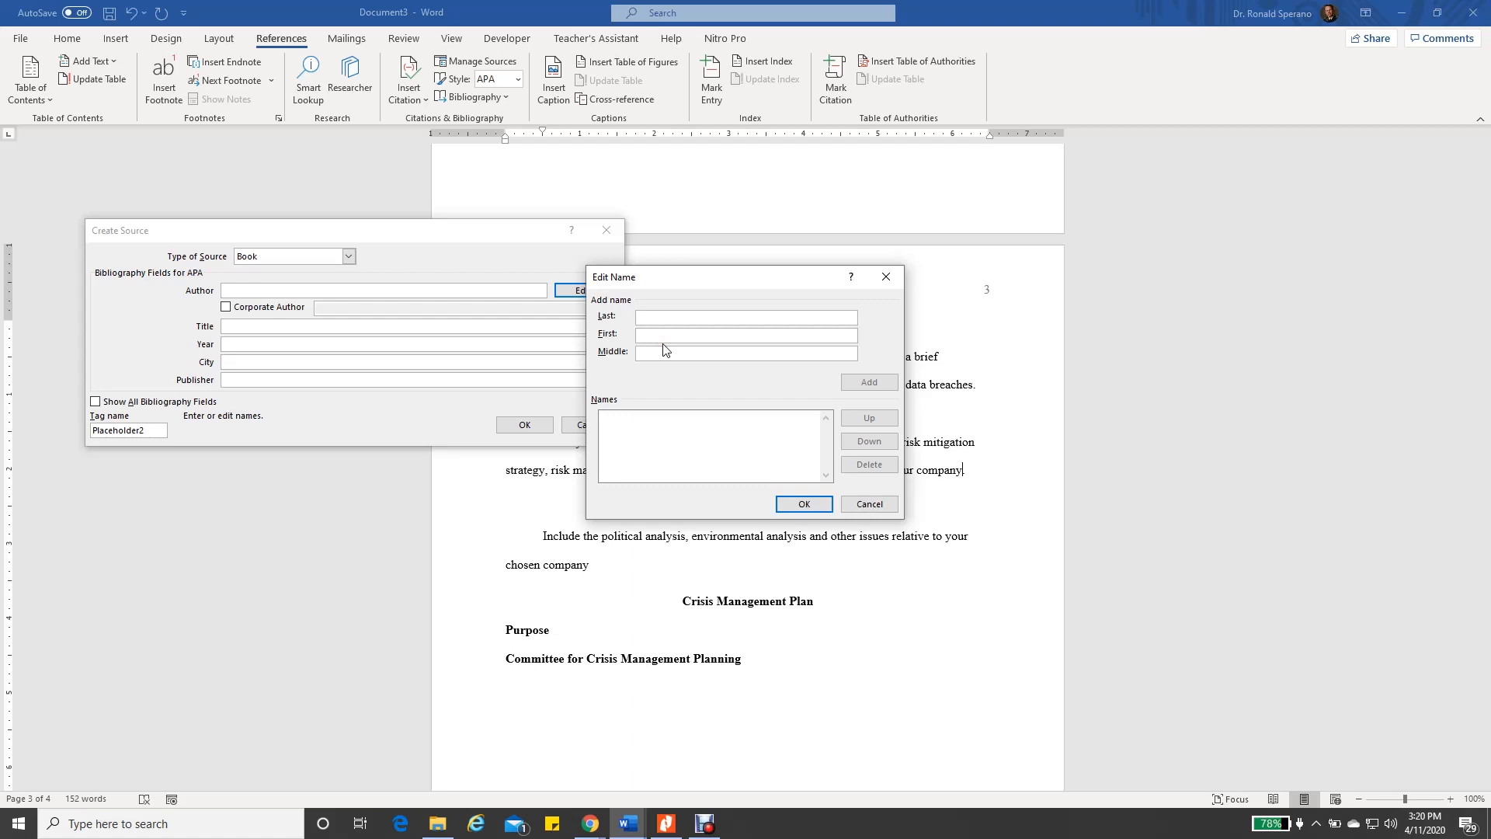
text(Wallace)
key(Tab)
text(Michael)
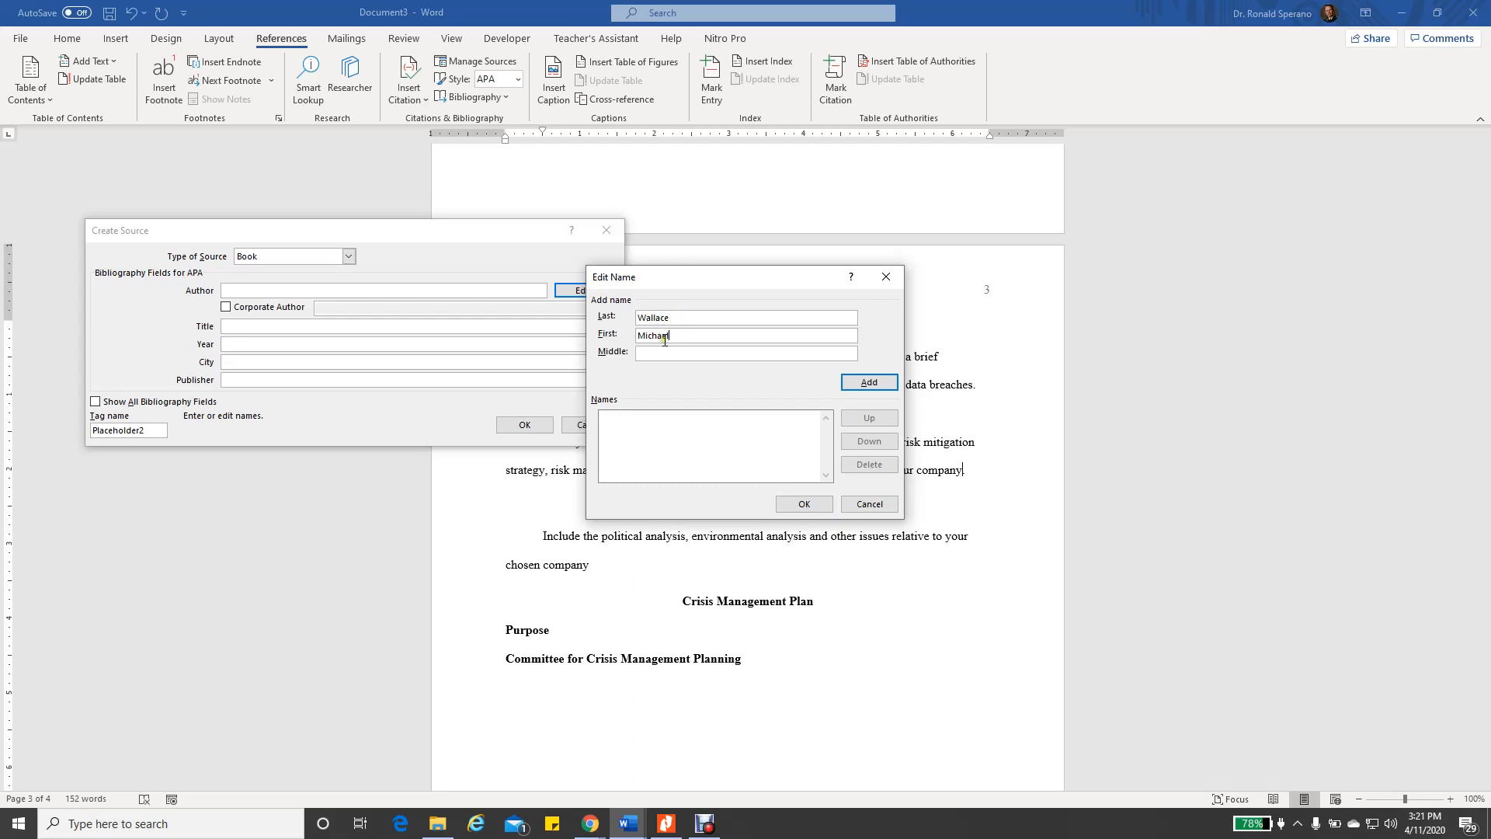
click(869, 381)
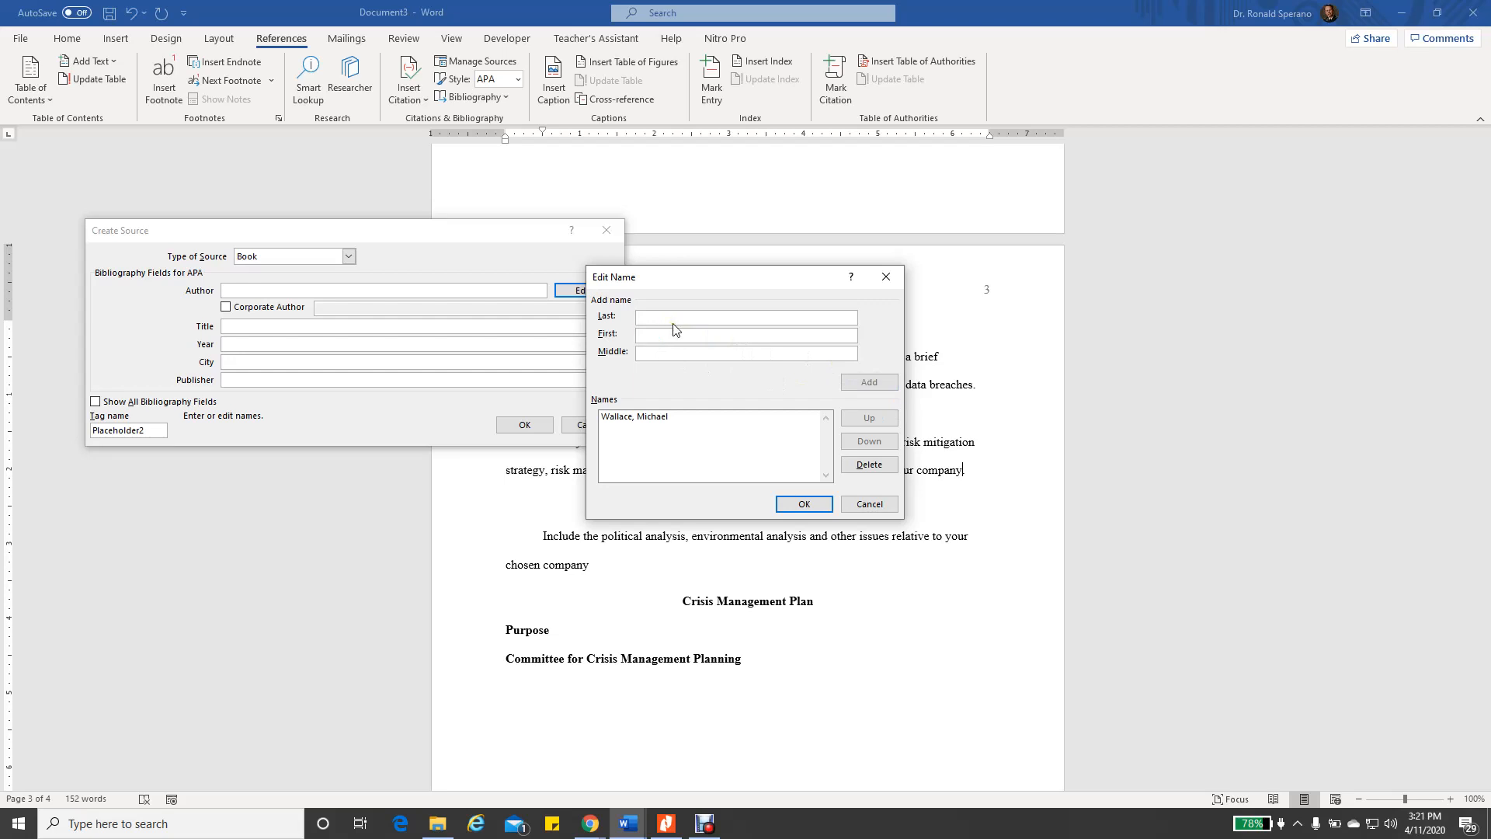
text(Webber)
key(Tab)
text(Lawrence)
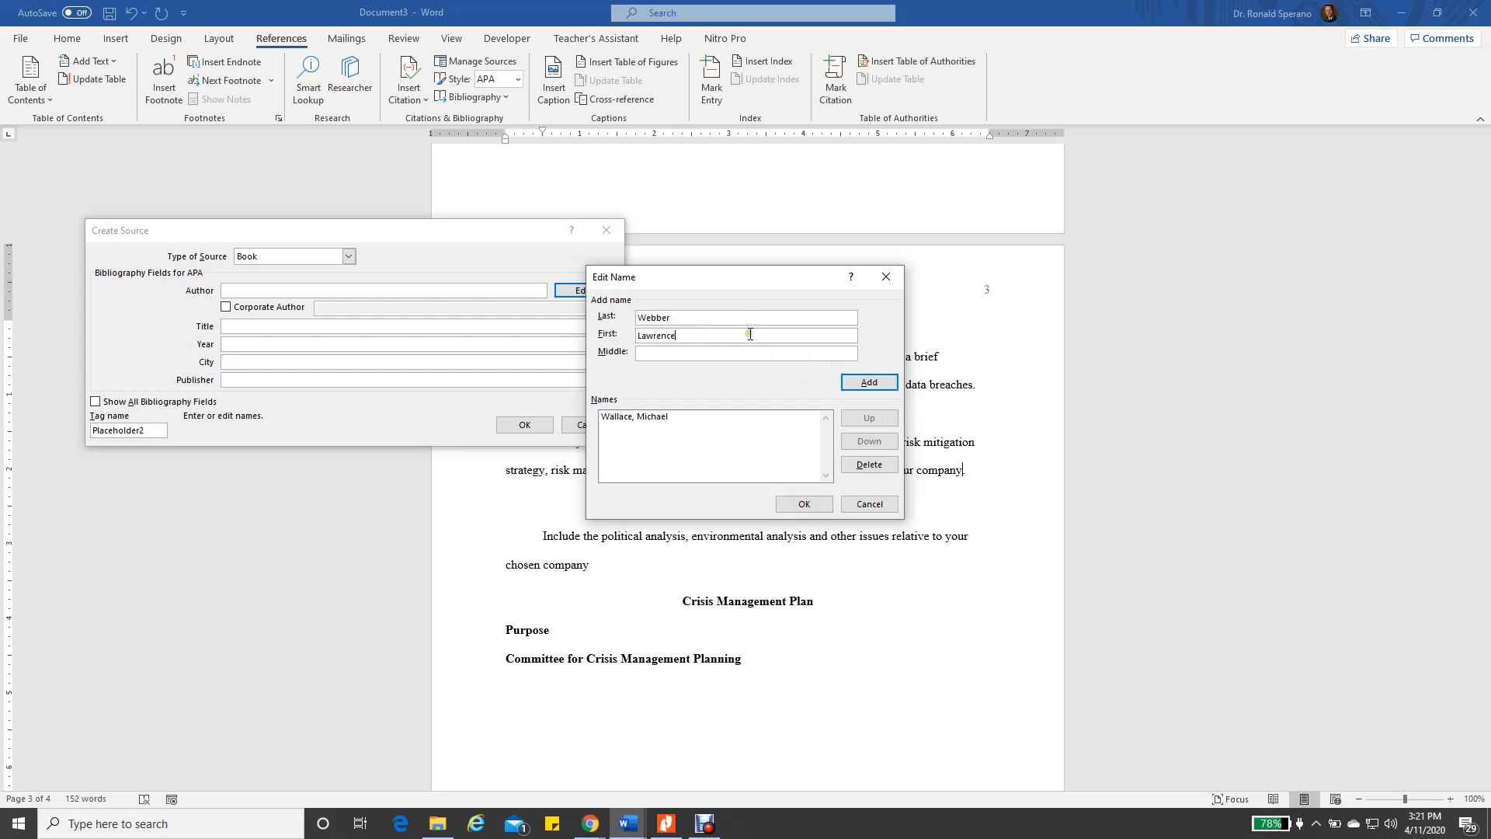
click(867, 382)
click(804, 504)
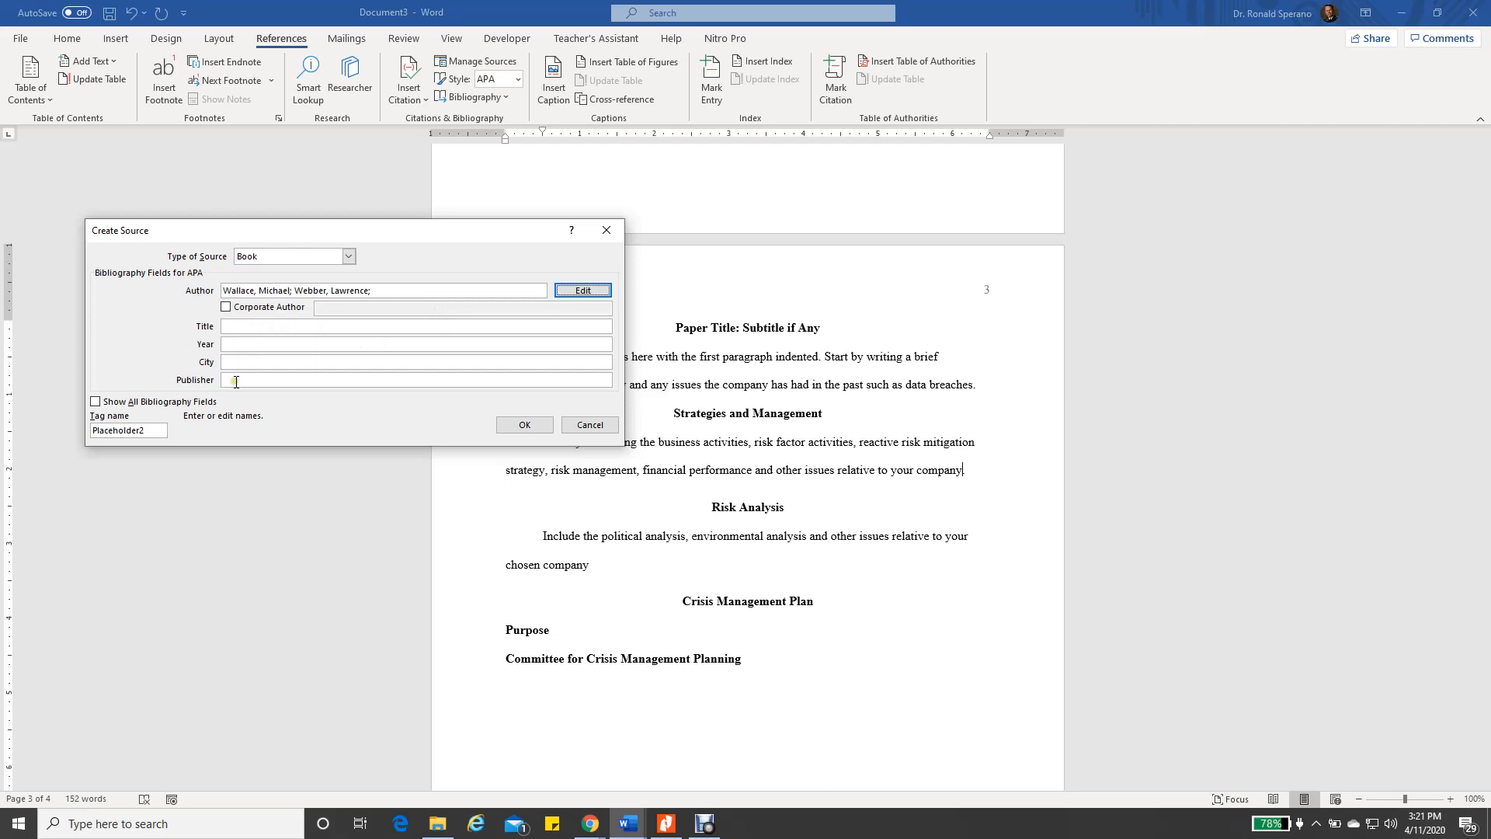
Complete The Disaster Recovery Handbook source (2018, New York, AMACOM) and insert its citation
click(95, 401)
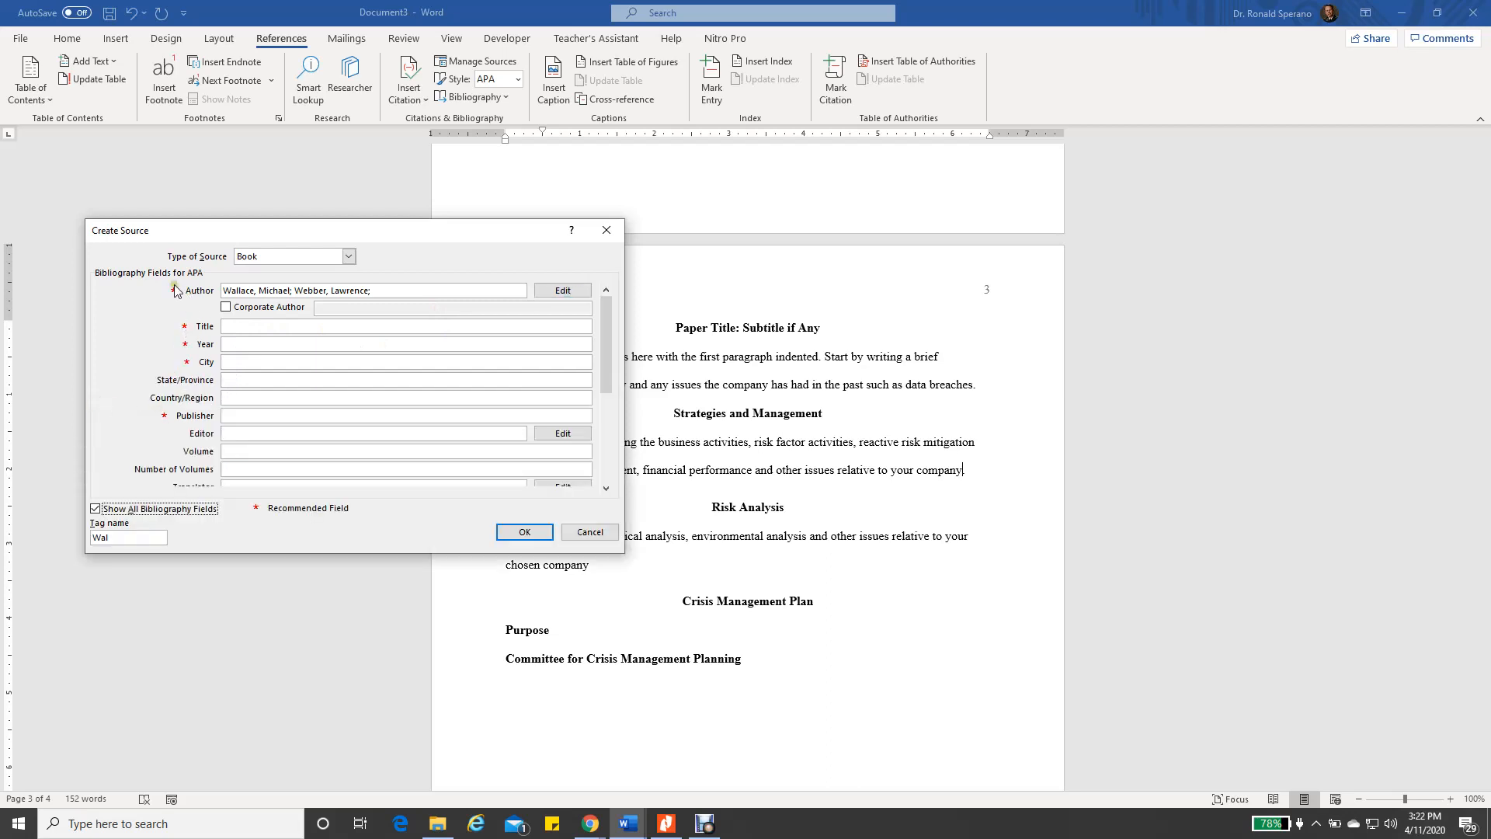
mouse_move(606, 379)
mouse_down()
mouse_move(602, 475)
mouse_move(607, 382)
mouse_up()
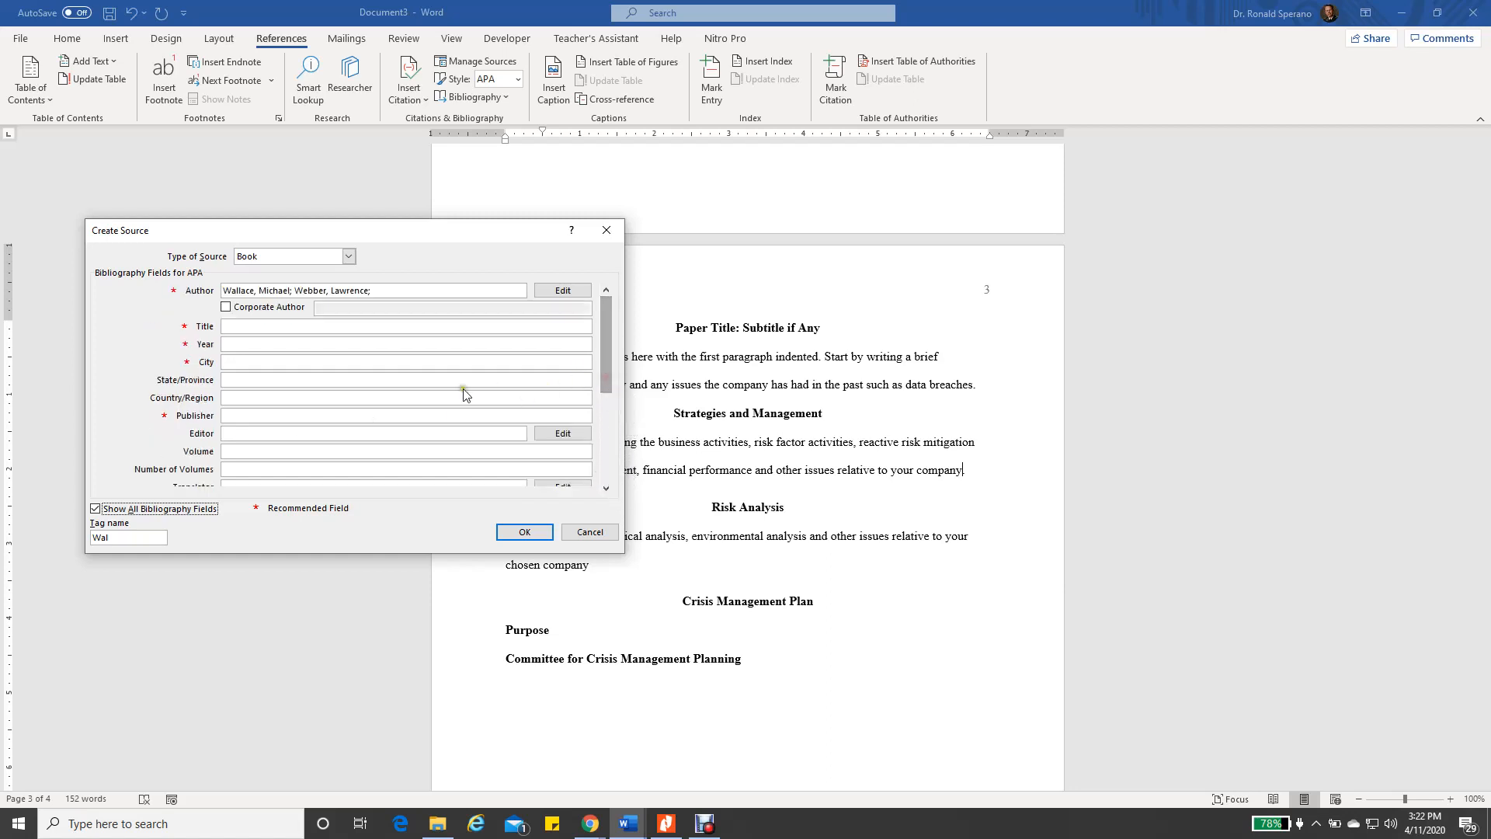
click(96, 509)
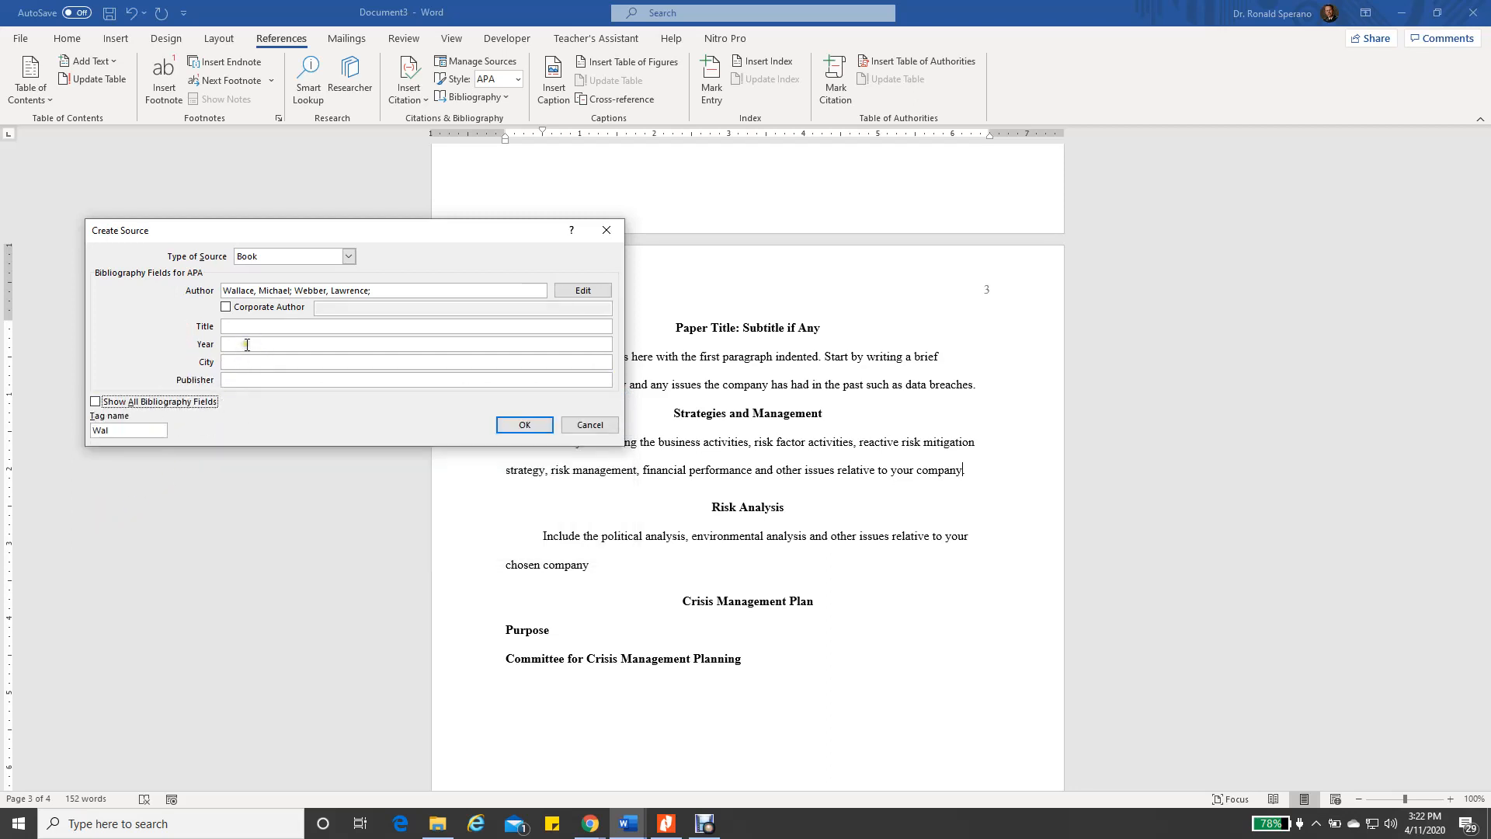
click(96, 401)
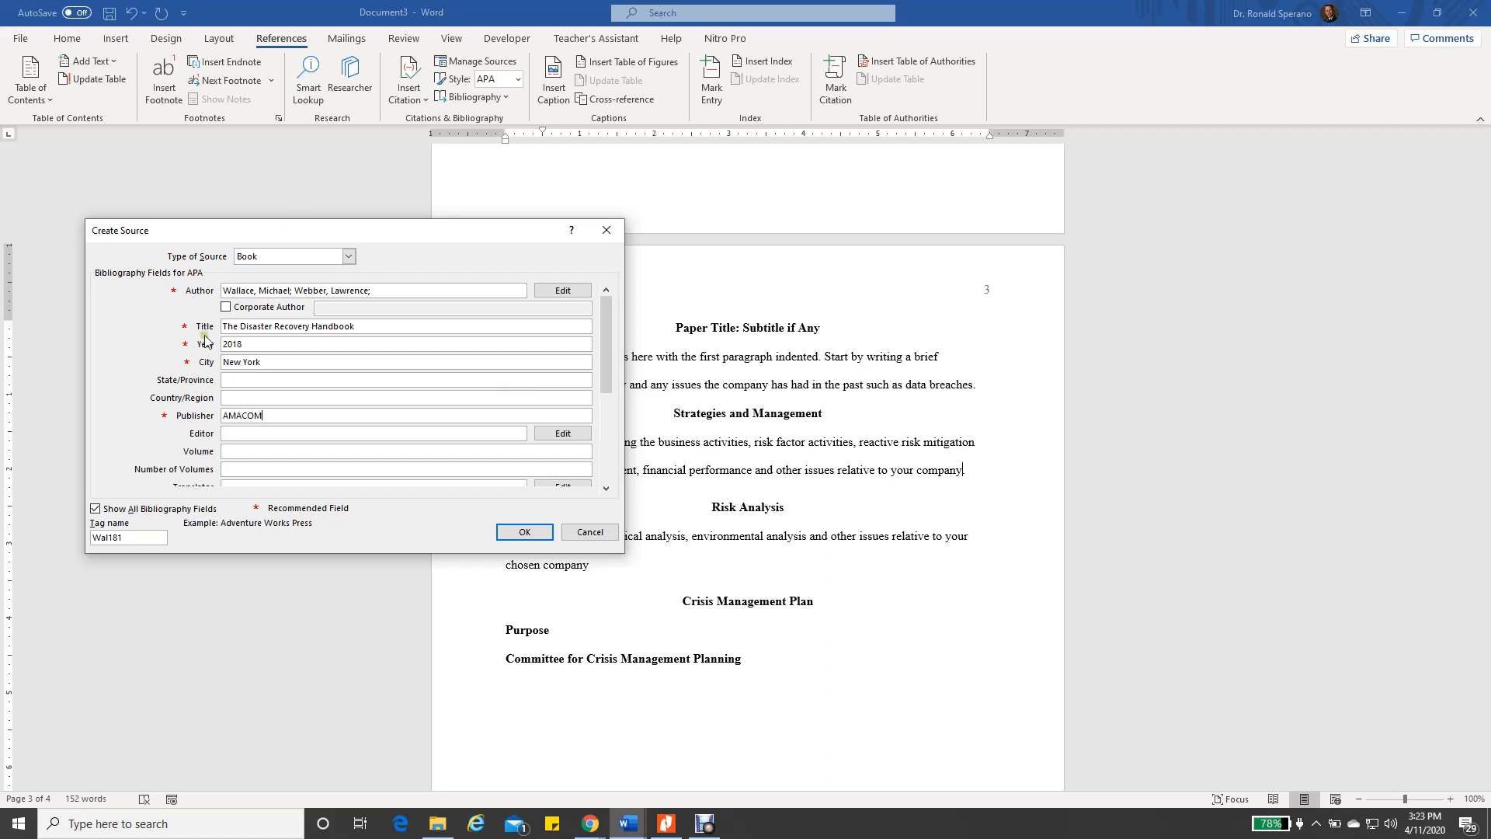
click(525, 533)
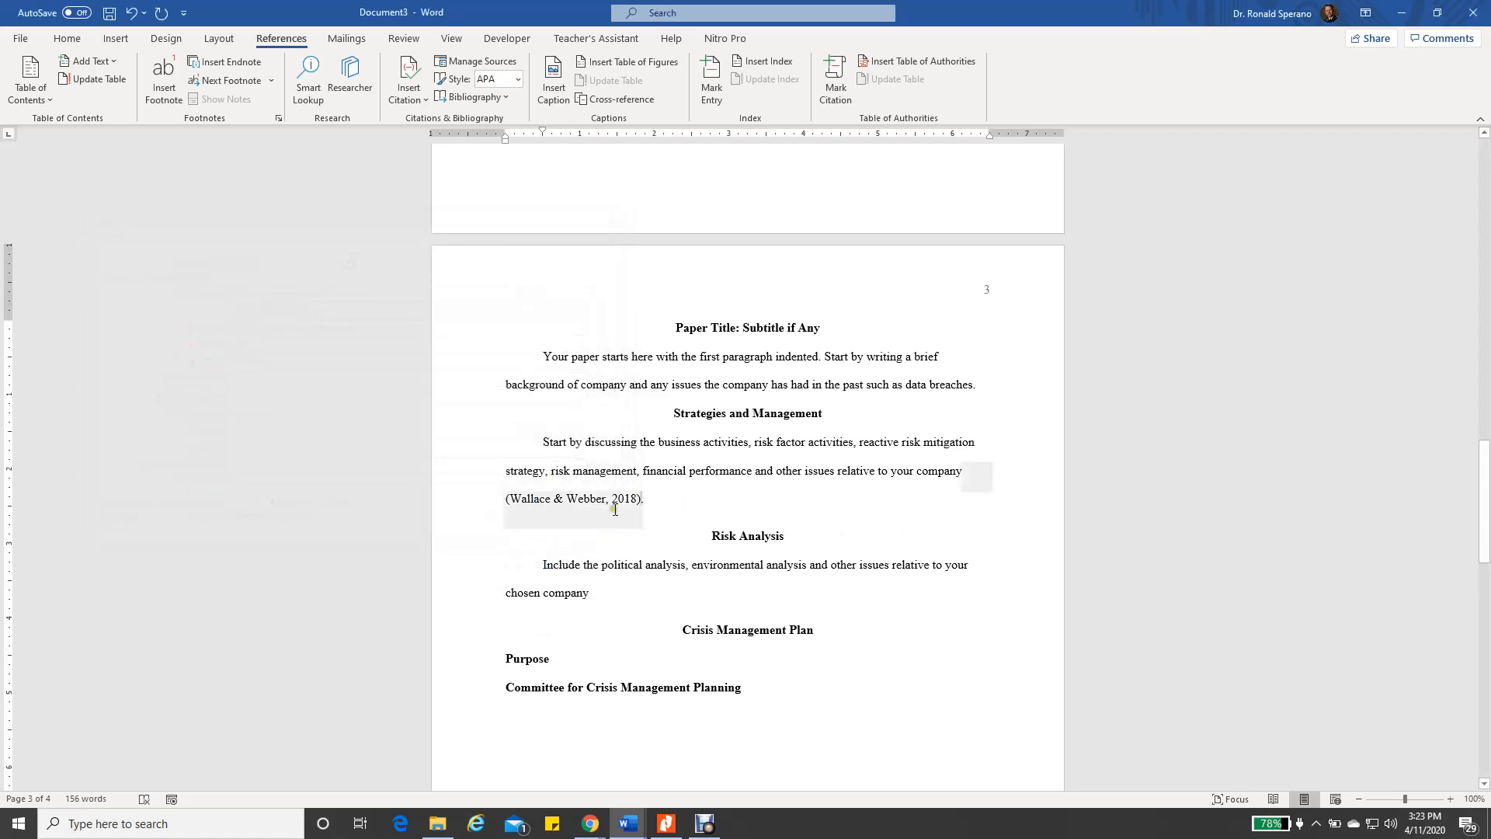
Cite the existing 2018 handbook source after 'chosen company' in the Risk Analysis paragraph
click(427, 100)
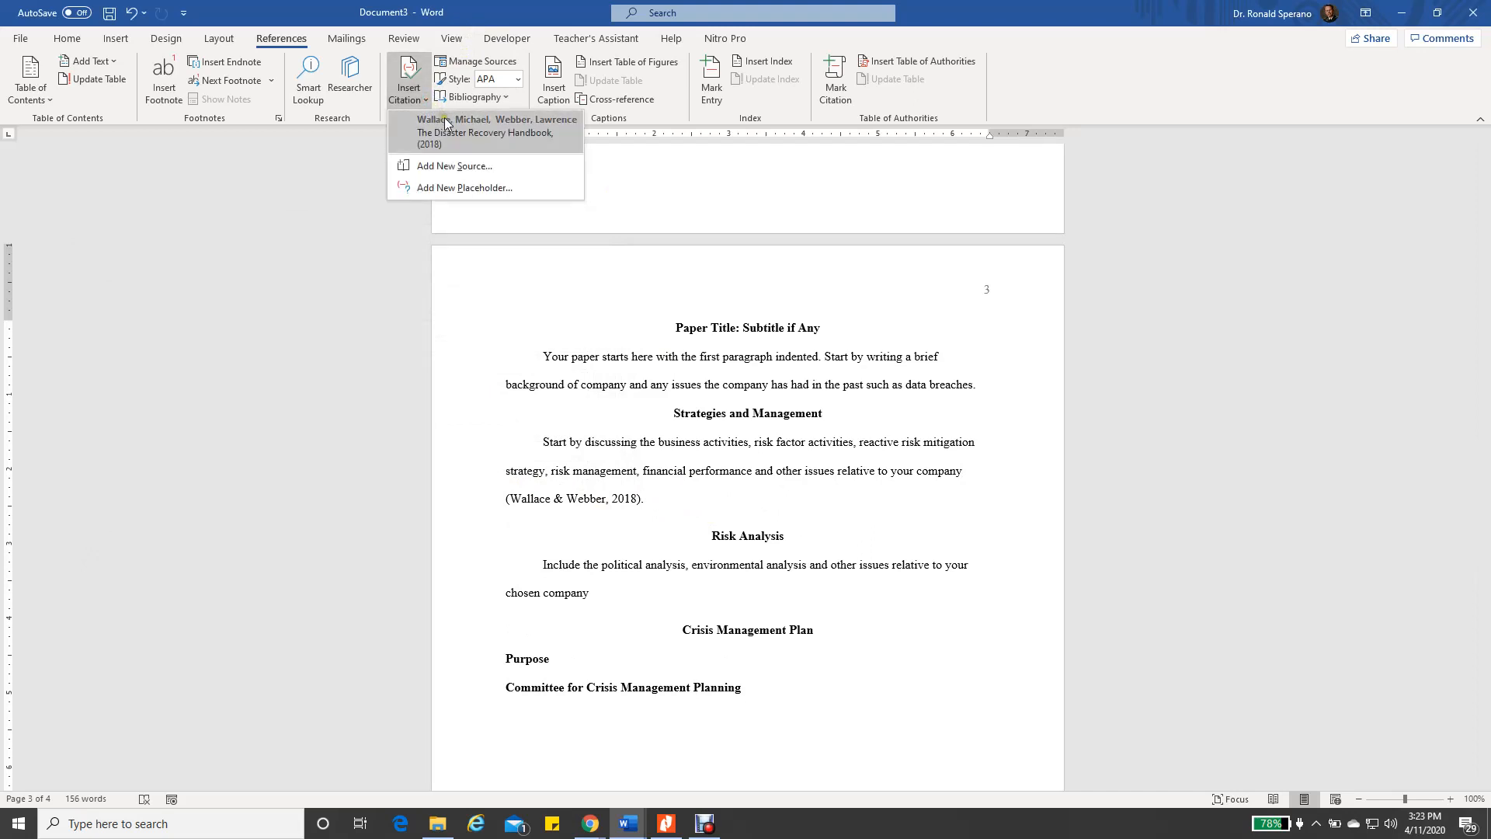
click(713, 449)
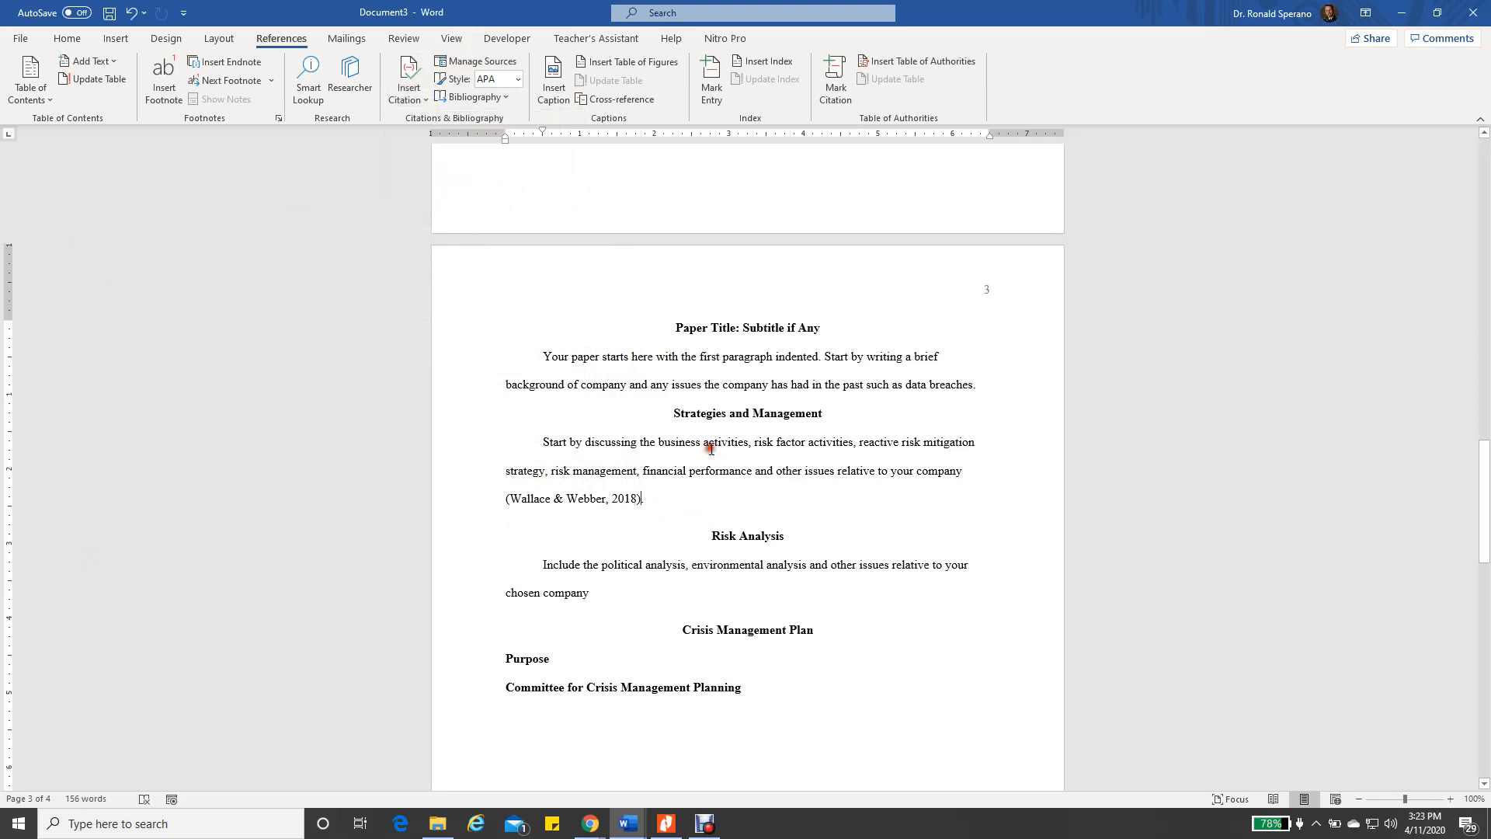
click(601, 598)
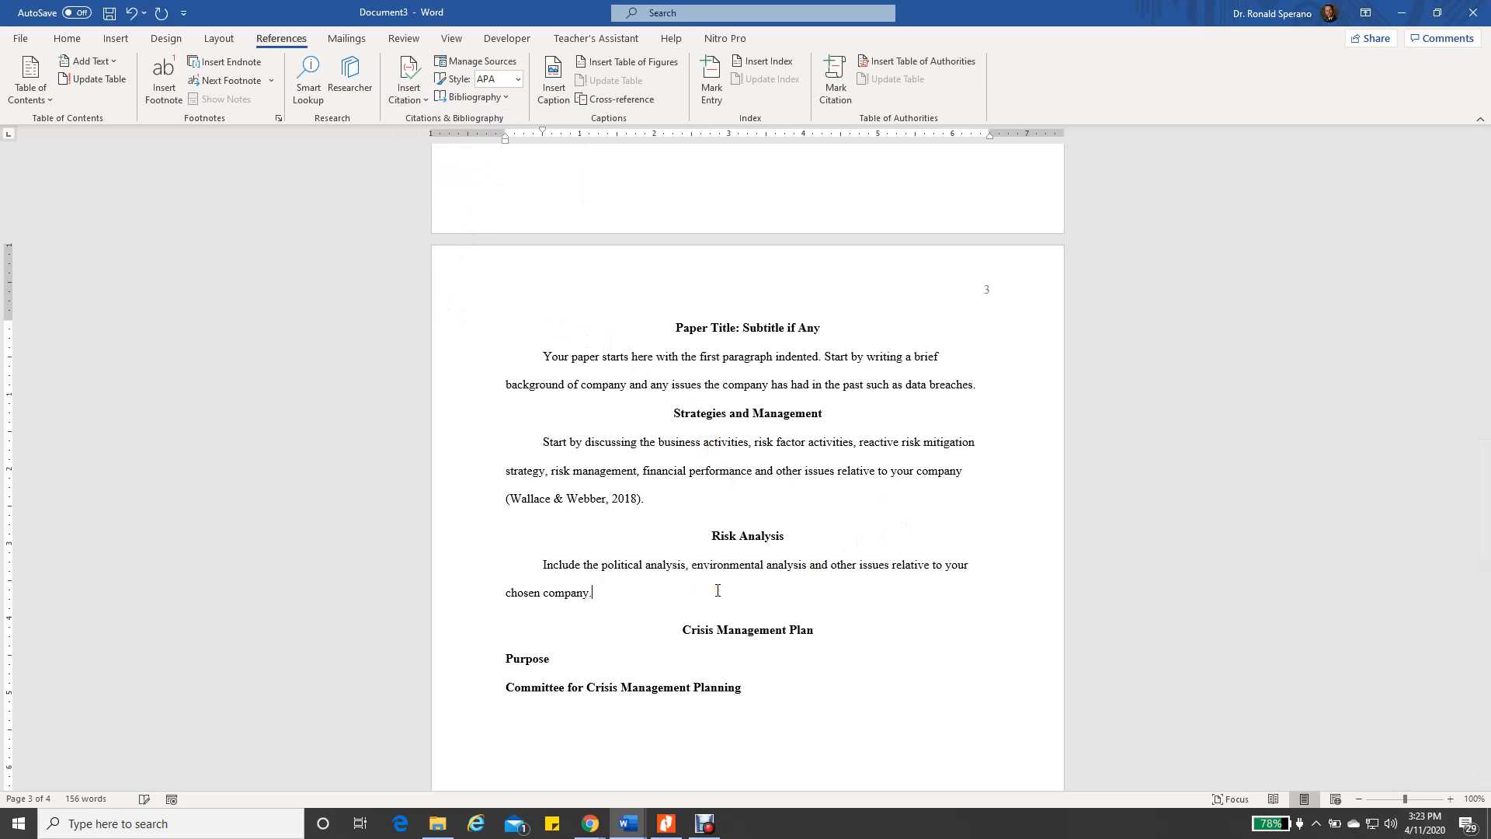
click(589, 592)
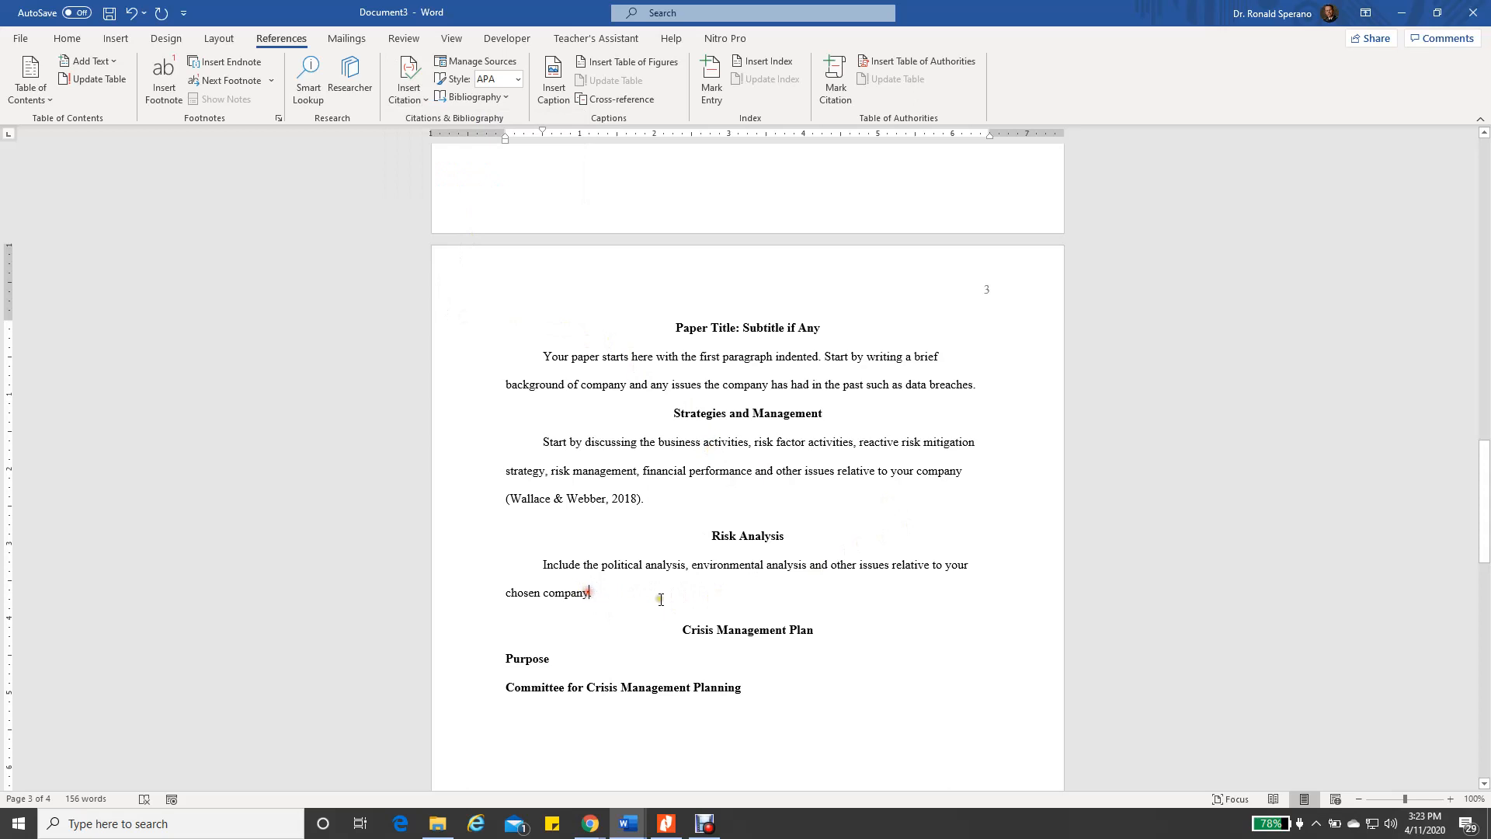
click(424, 98)
click(422, 124)
click(973, 388)
Add the 2014 book Network Security, Firewalls, and VPNs as a new source and cite it after 'data breaches'
click(411, 104)
click(446, 167)
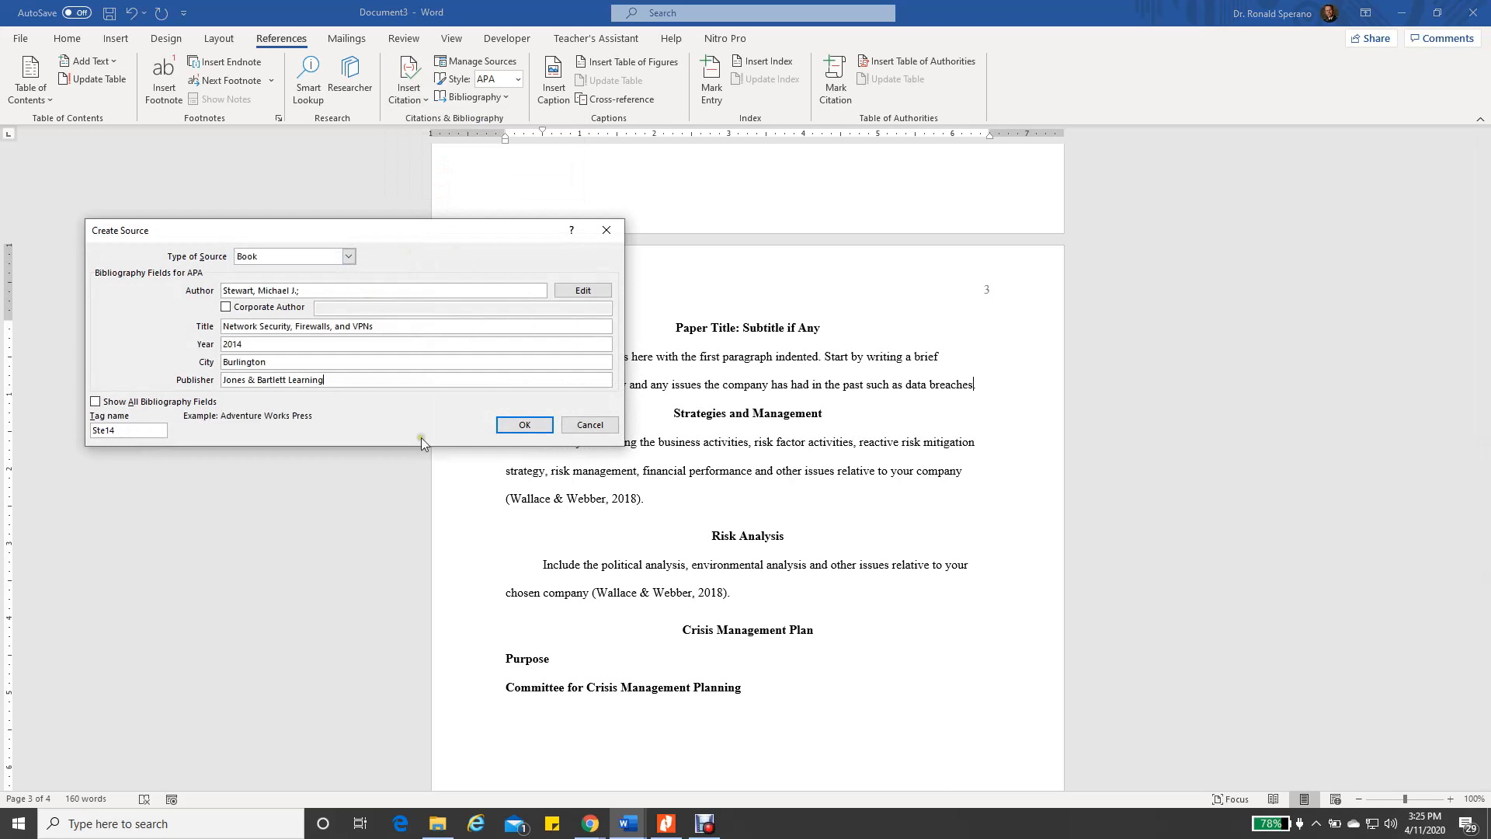
click(524, 424)
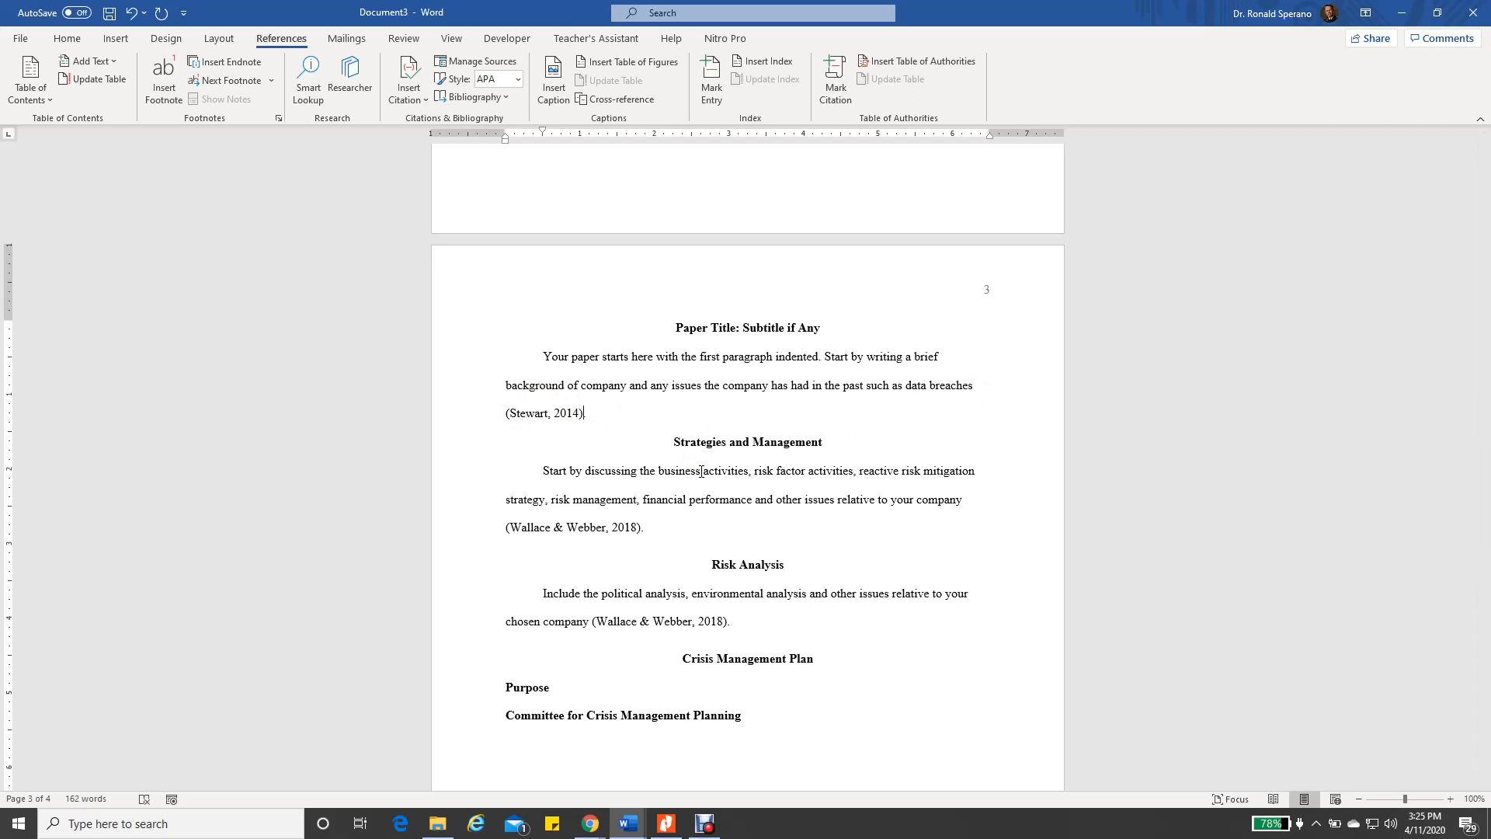
click(549, 413)
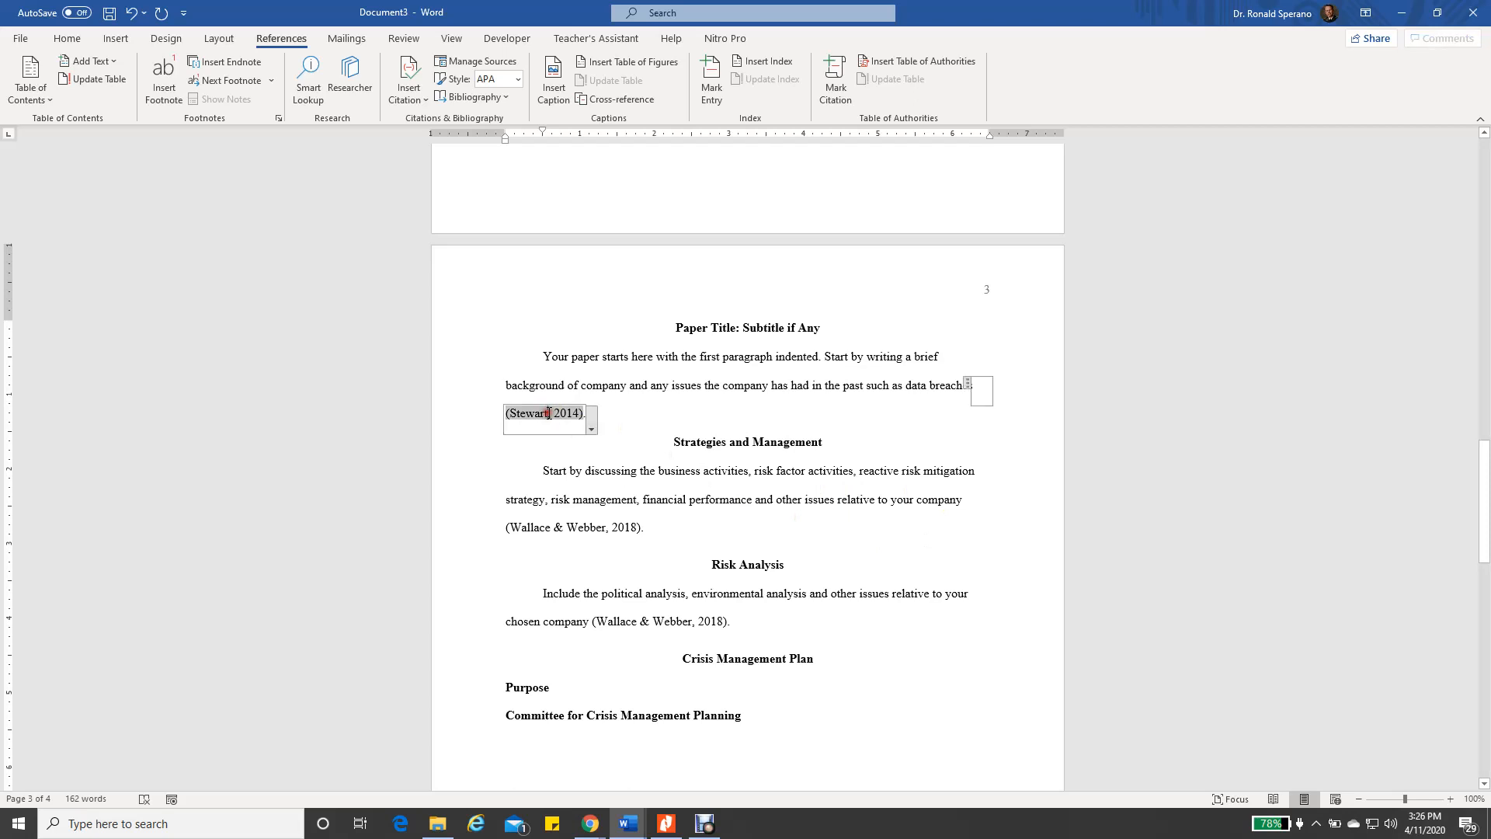
click(592, 428)
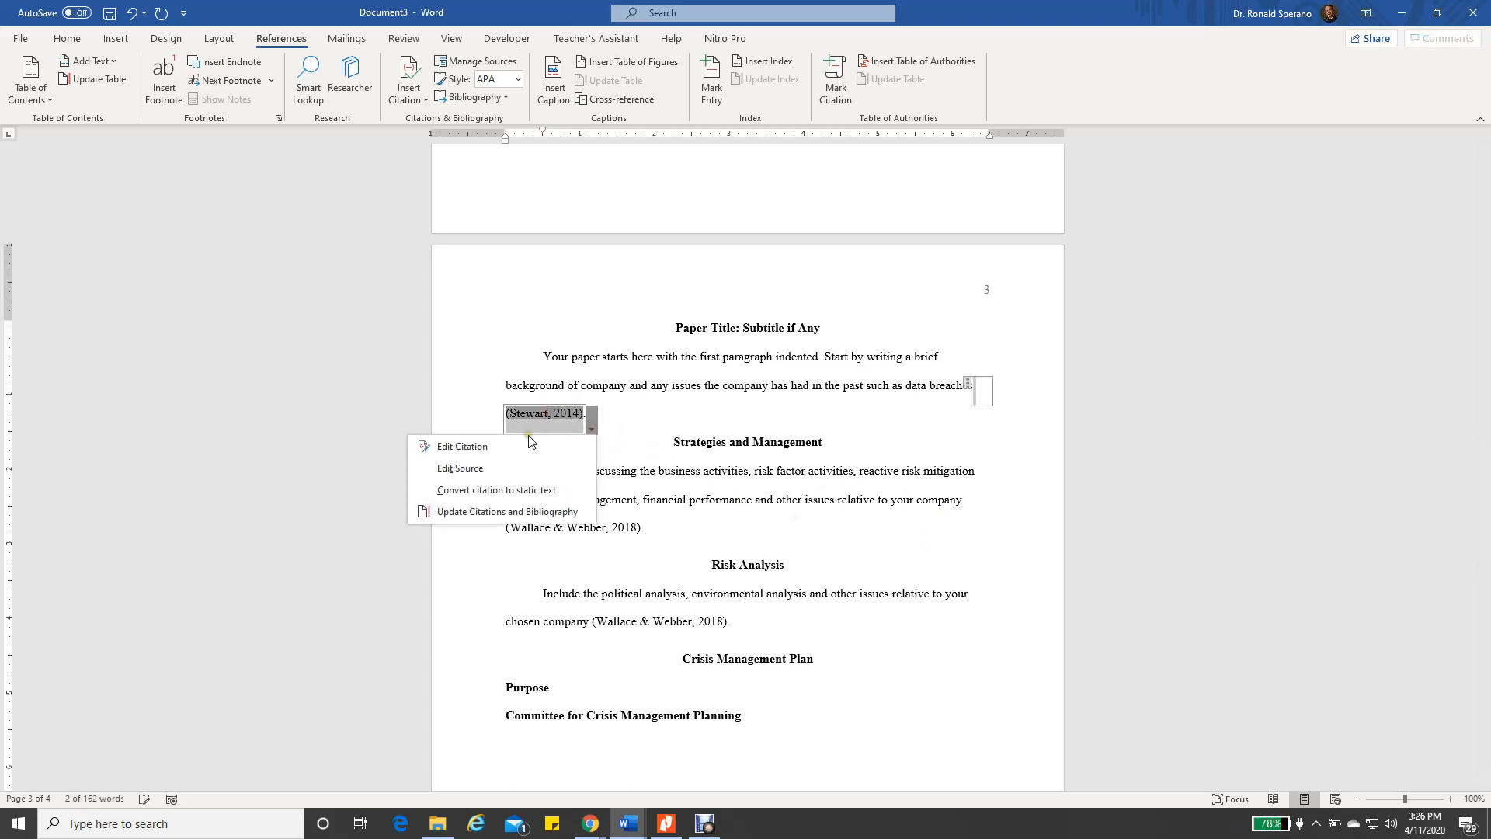
click(470, 447)
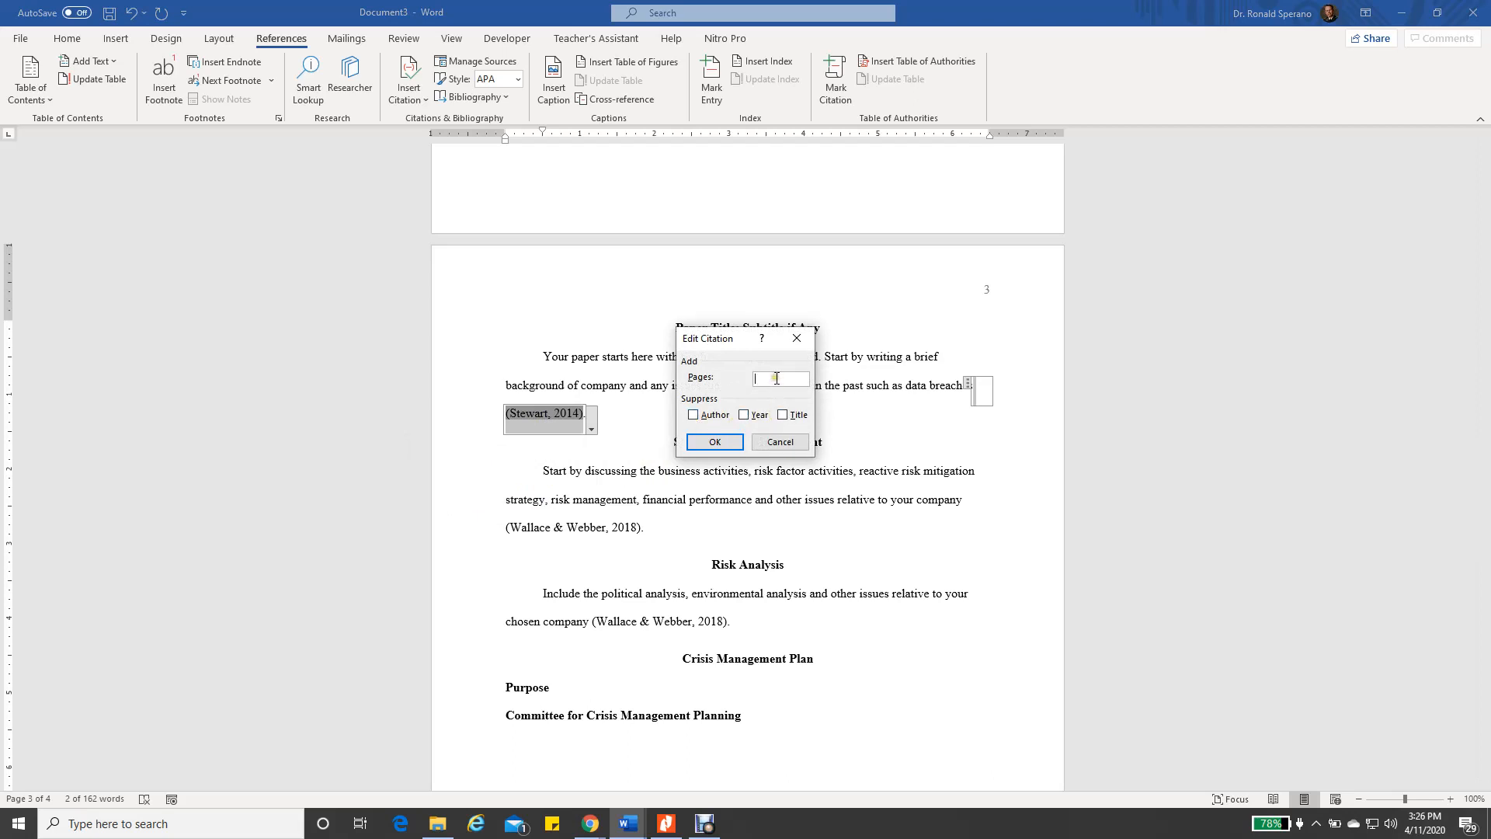
click(777, 442)
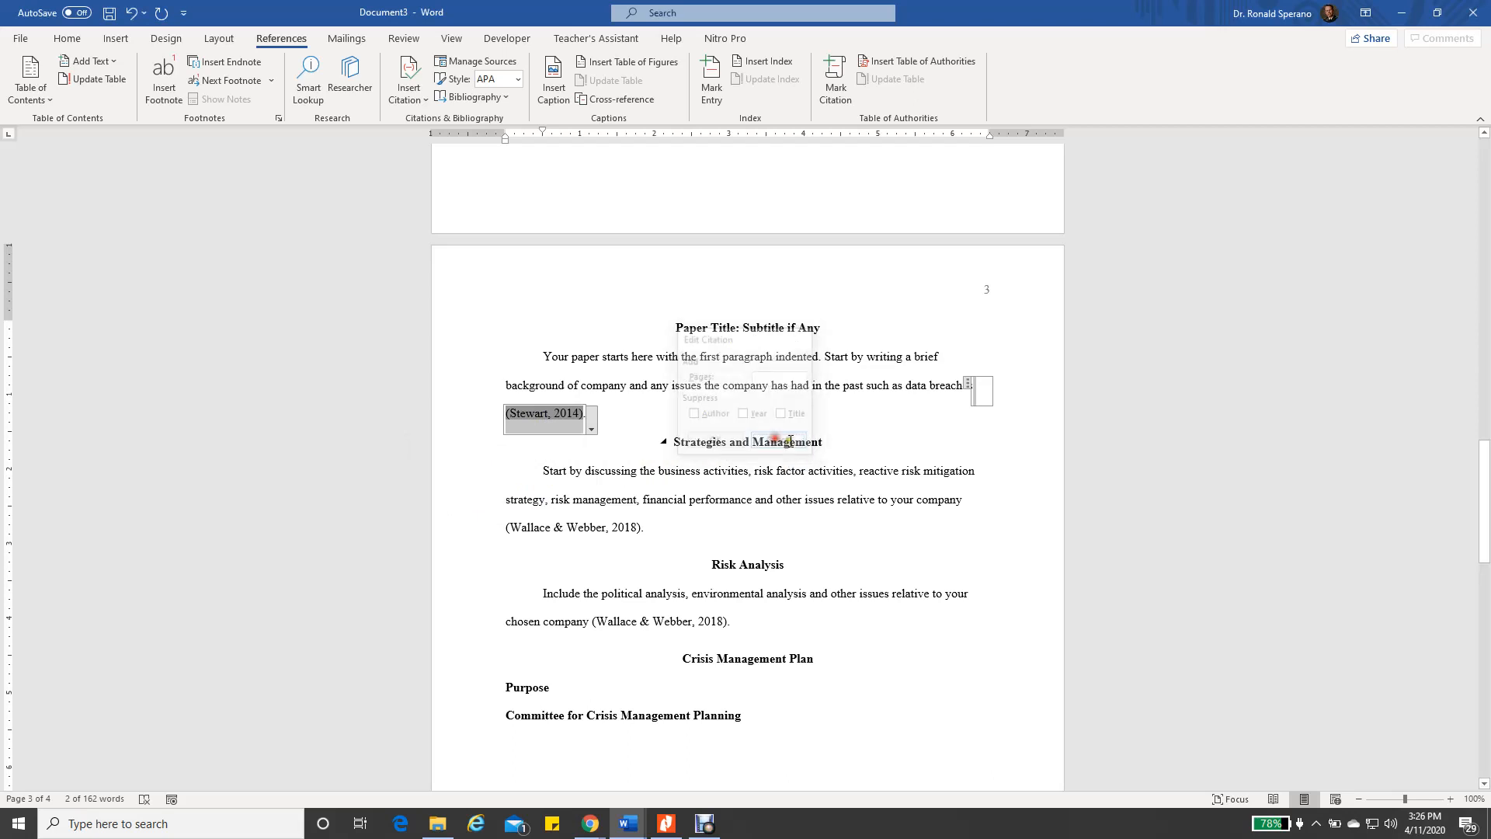
click(854, 439)
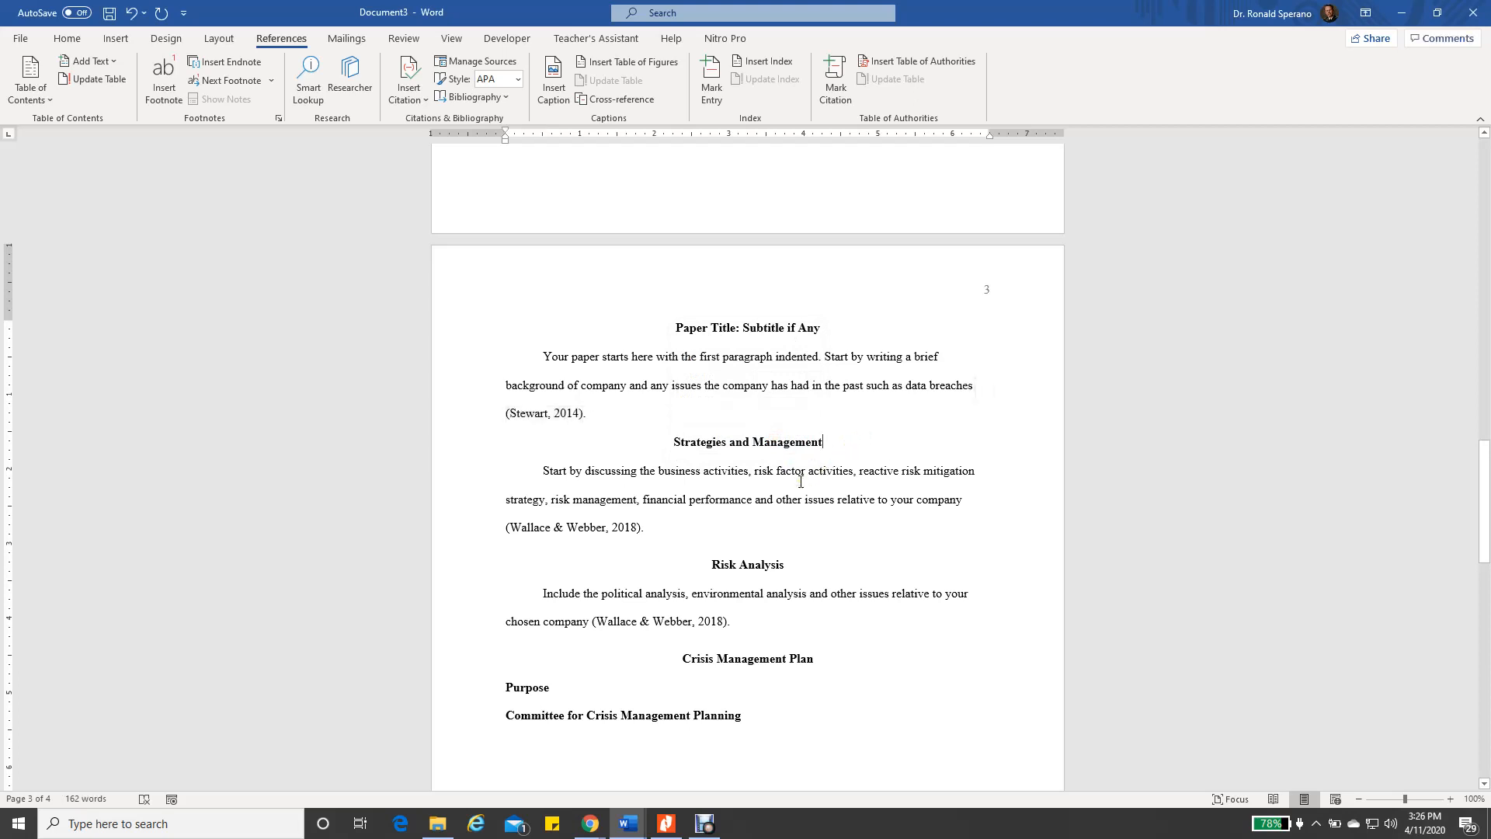
Insert a page break after the Conclusions heading to create a blank page 5
scroll(800, 481, down, 10)
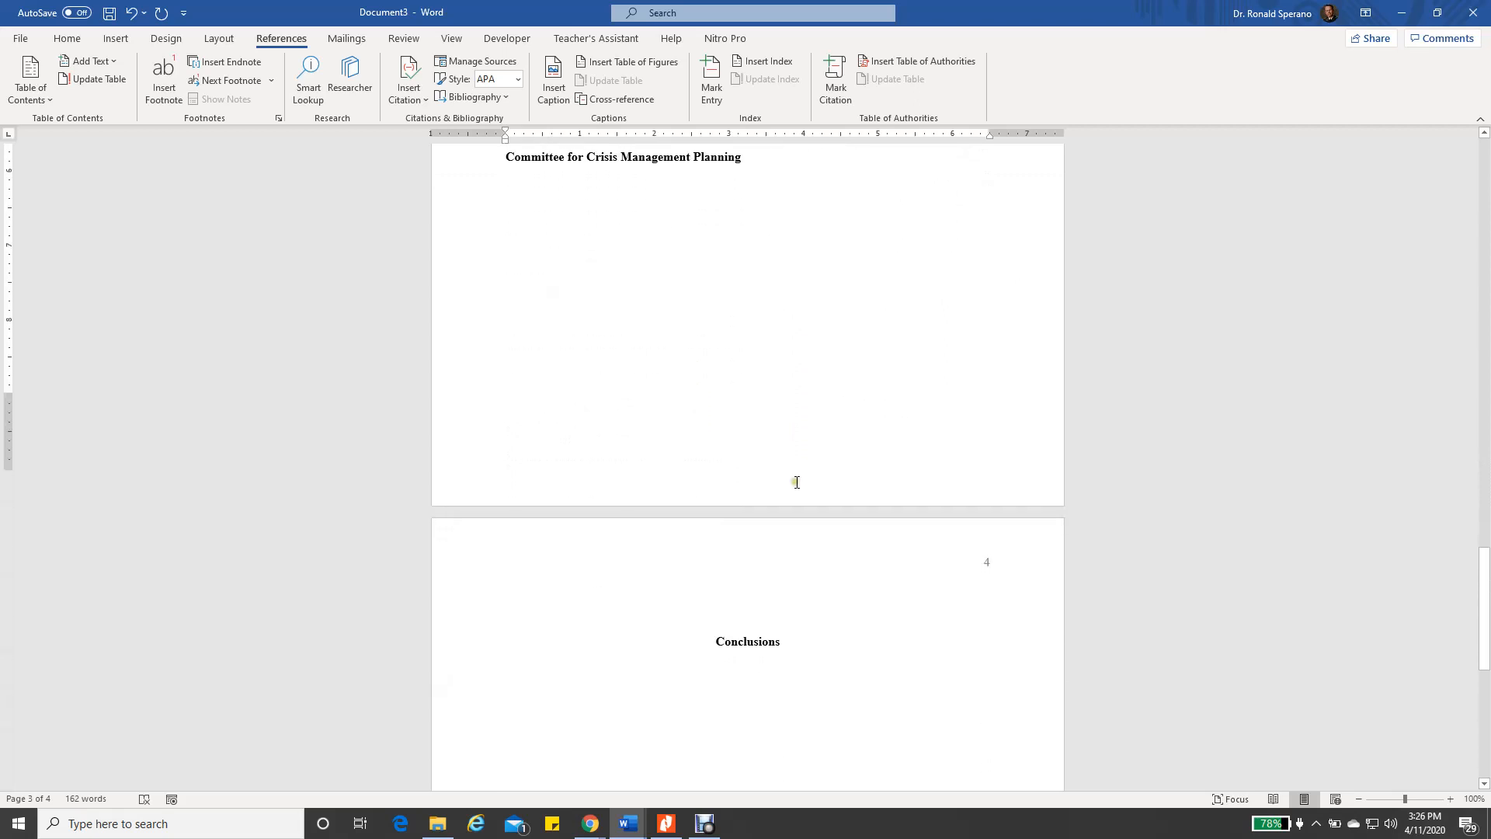
scroll(800, 479, down, 4)
scroll(806, 470, up, 3)
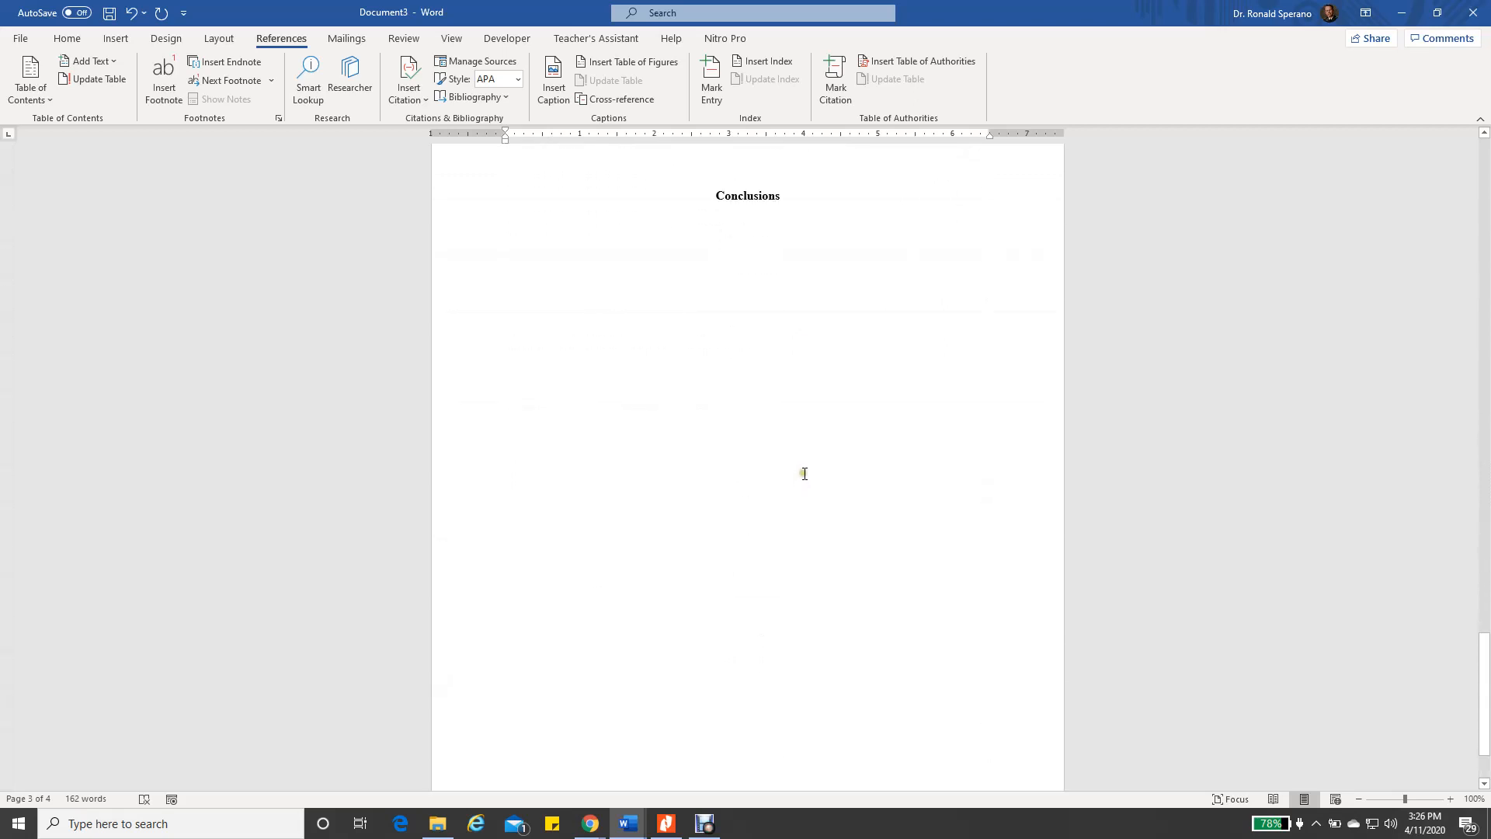
click(849, 311)
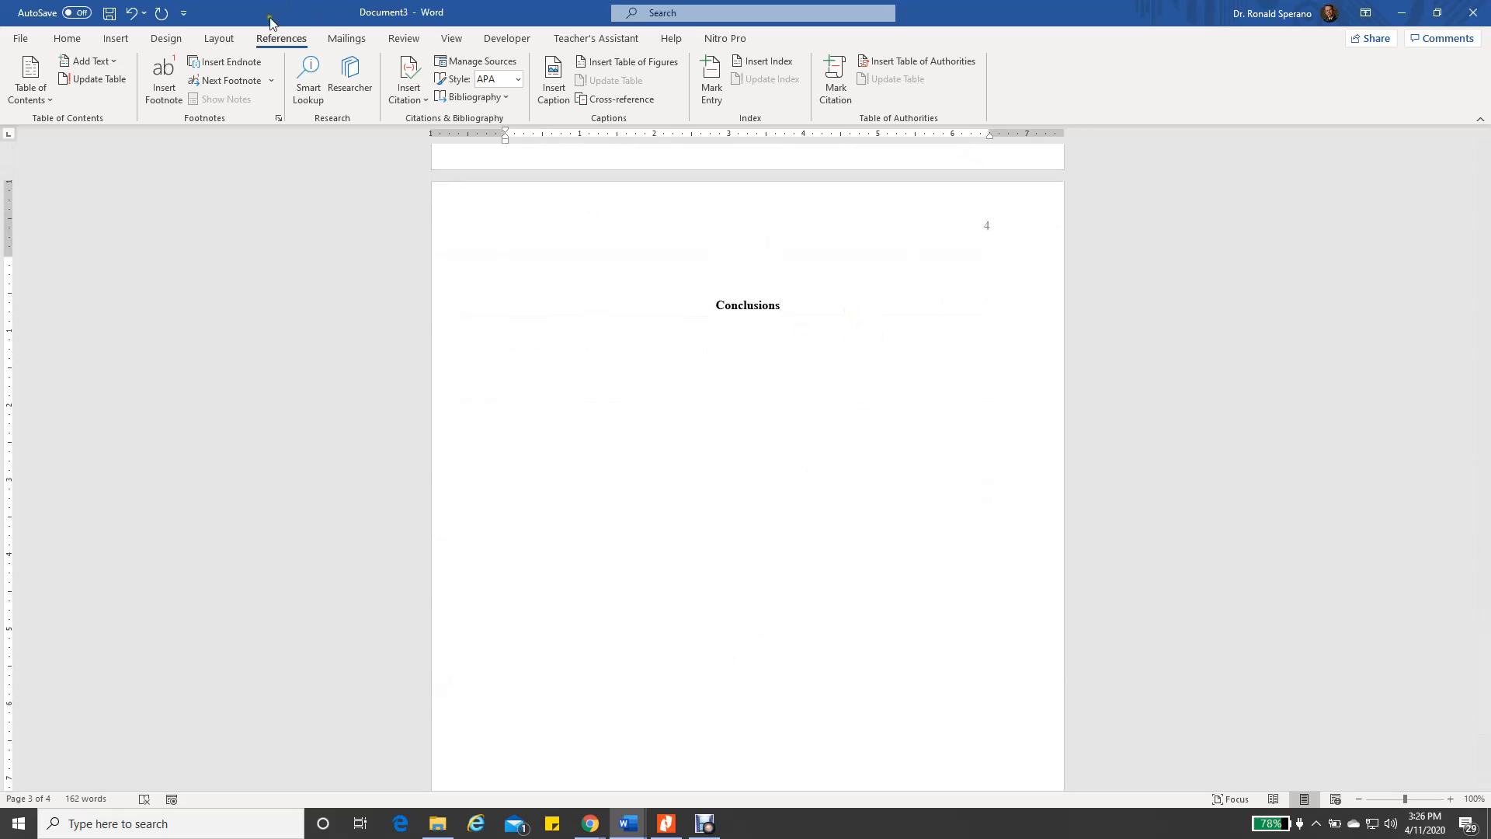
click(117, 41)
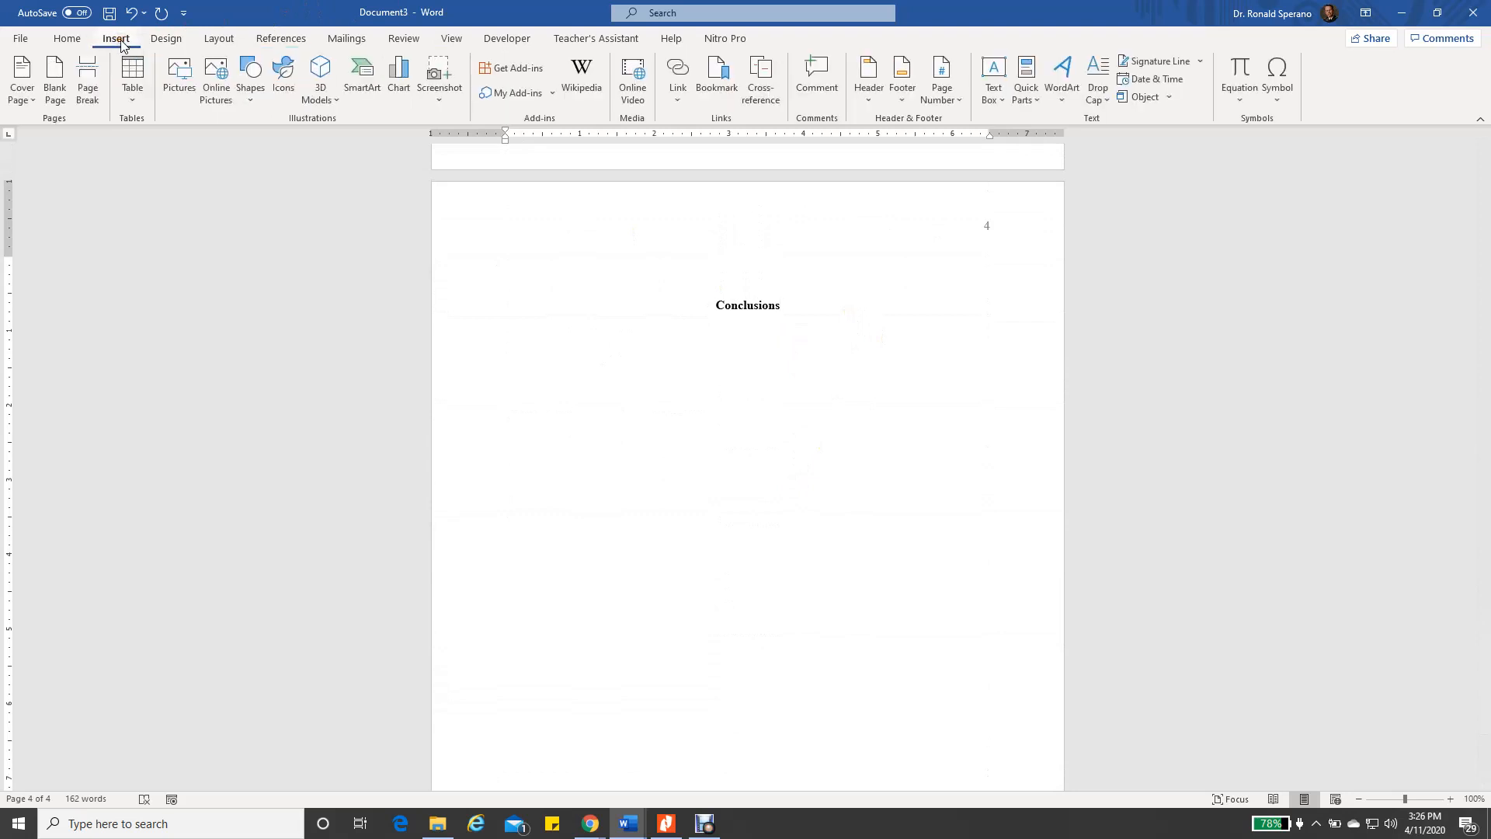
click(94, 81)
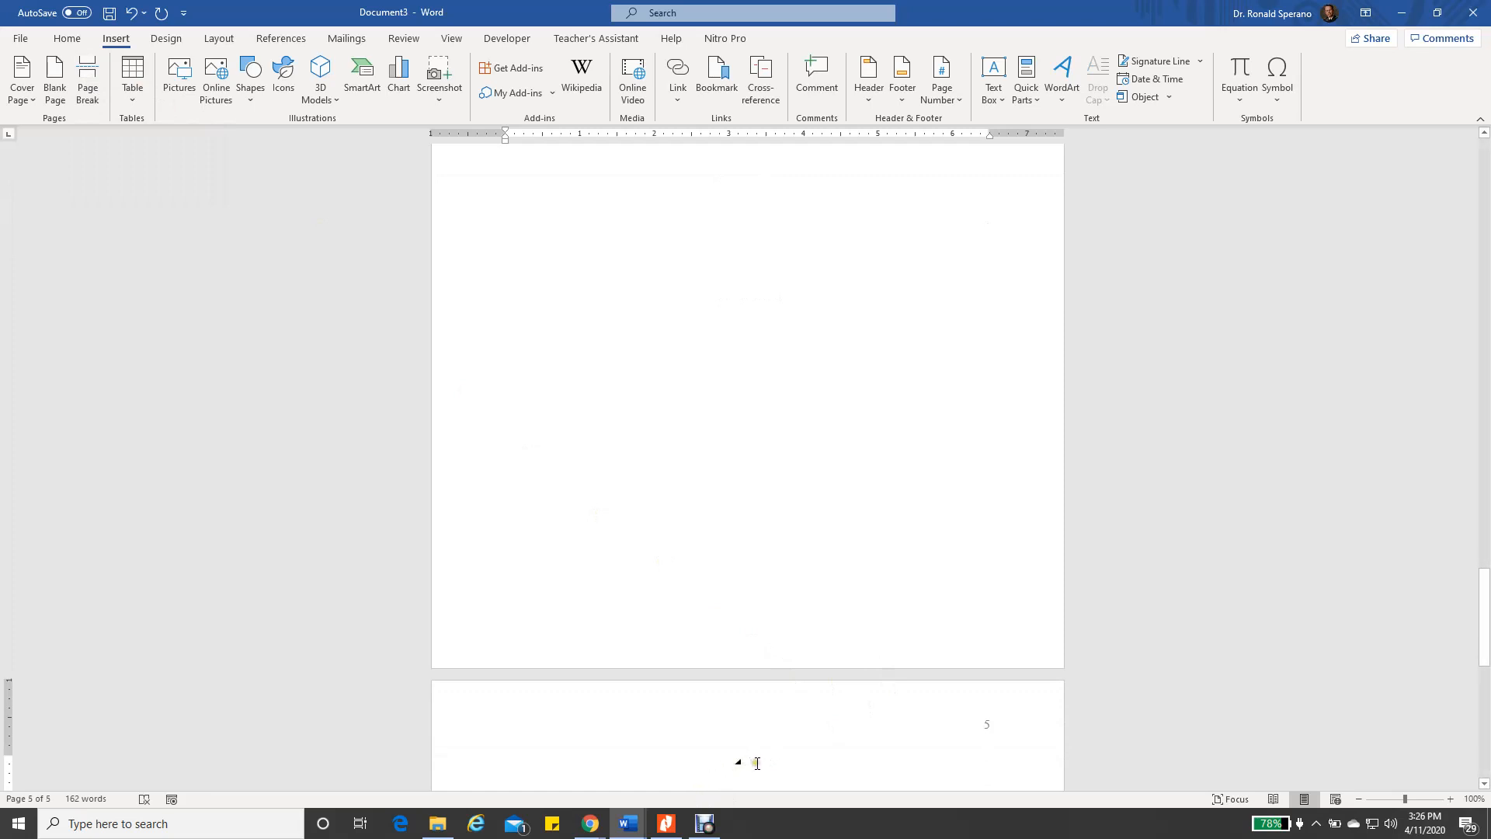
scroll(825, 387, down, 3)
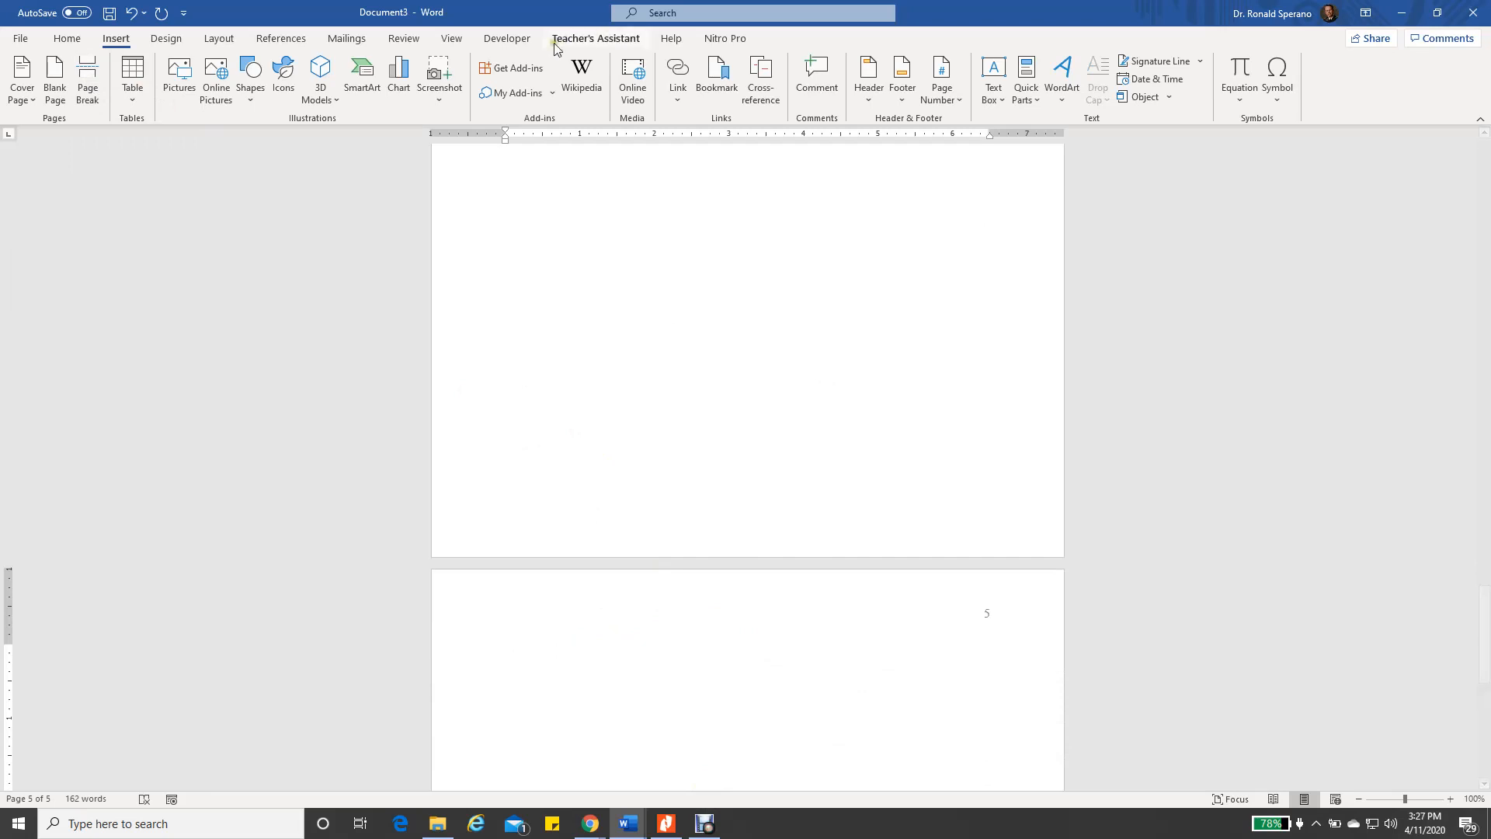
Insert the built-in References-style bibliography on page 5
click(282, 40)
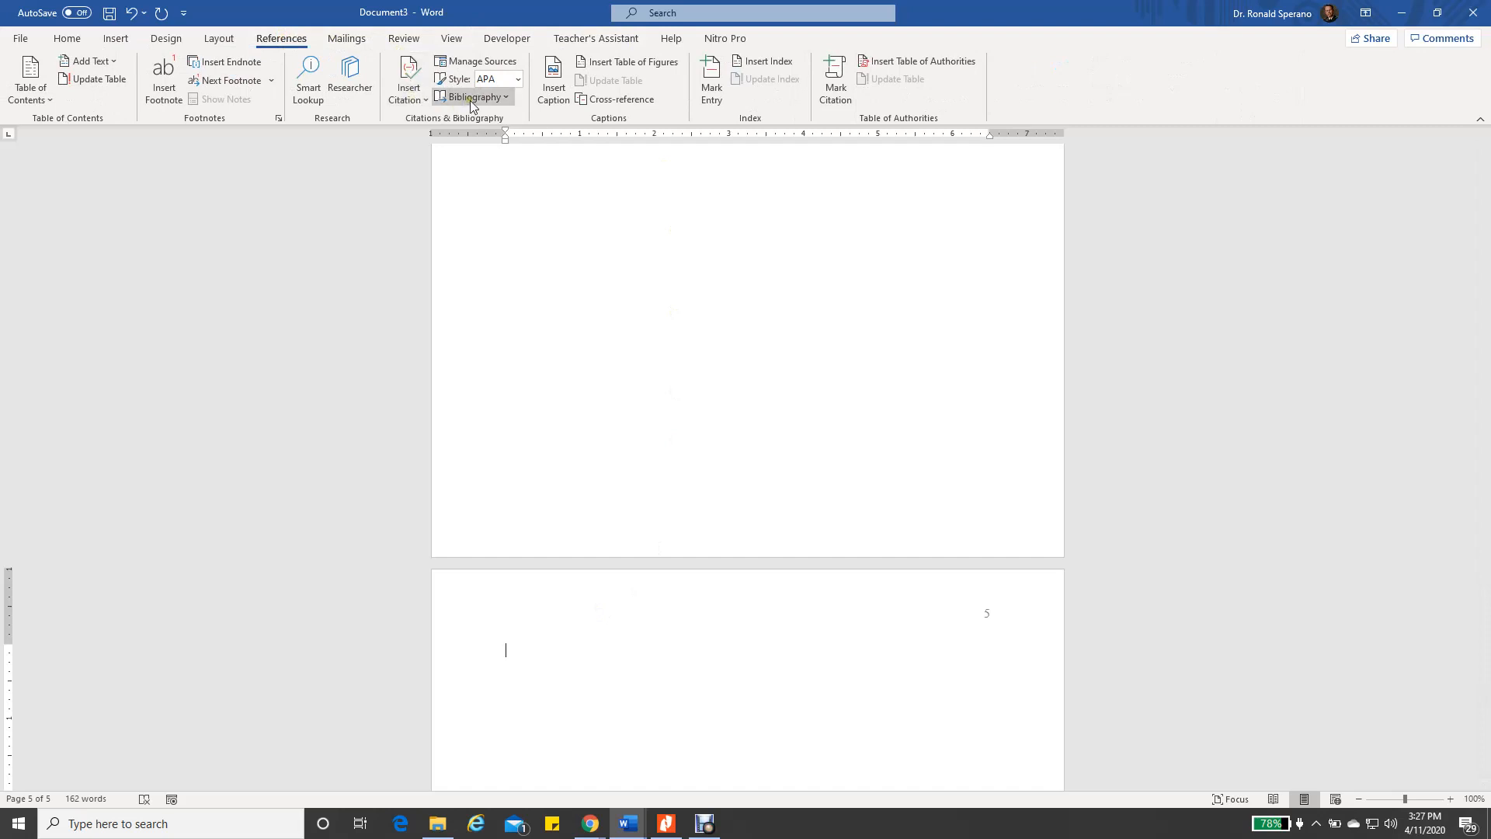
click(509, 97)
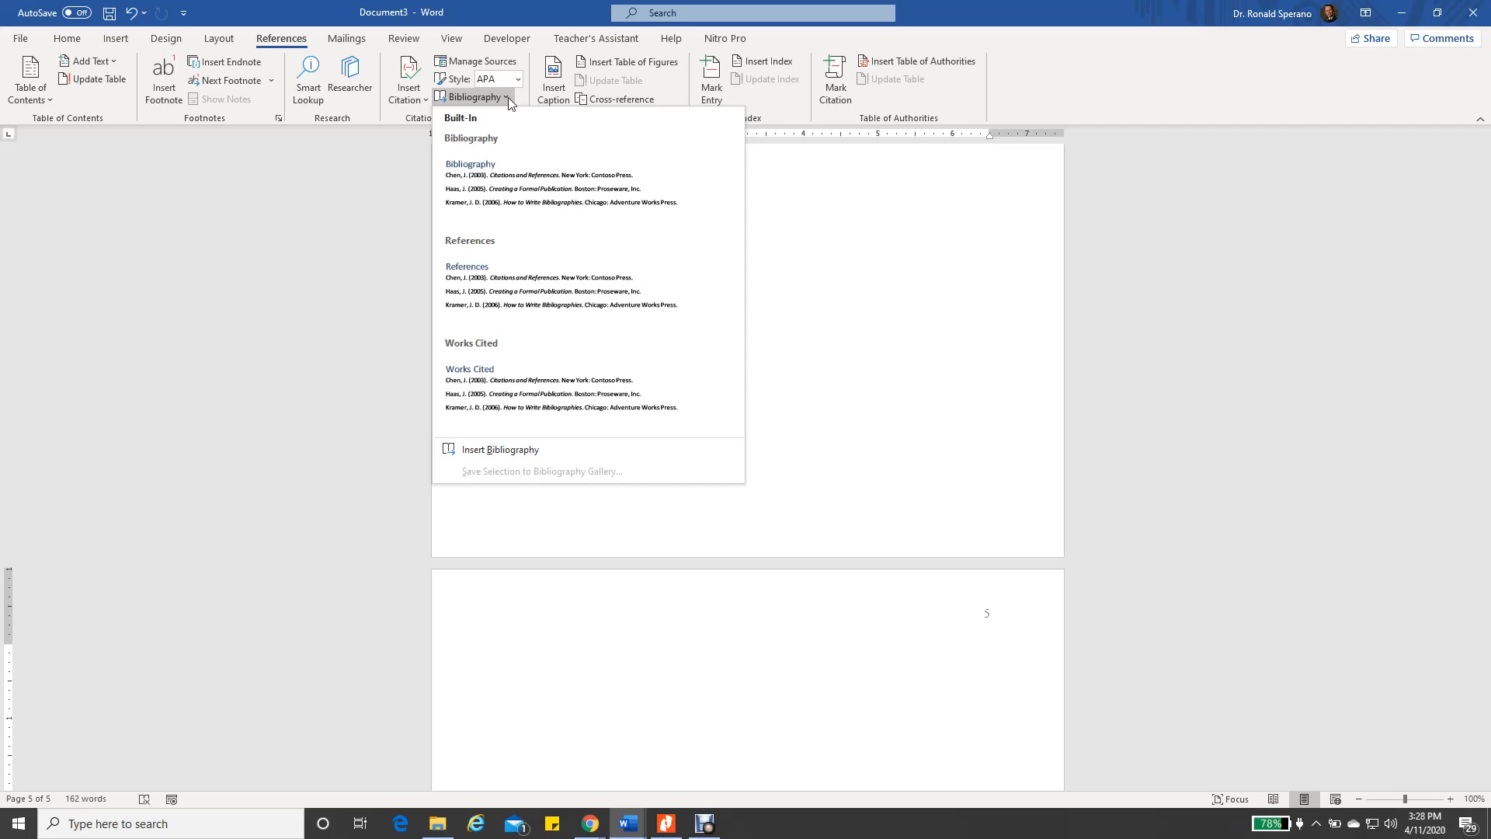
click(483, 287)
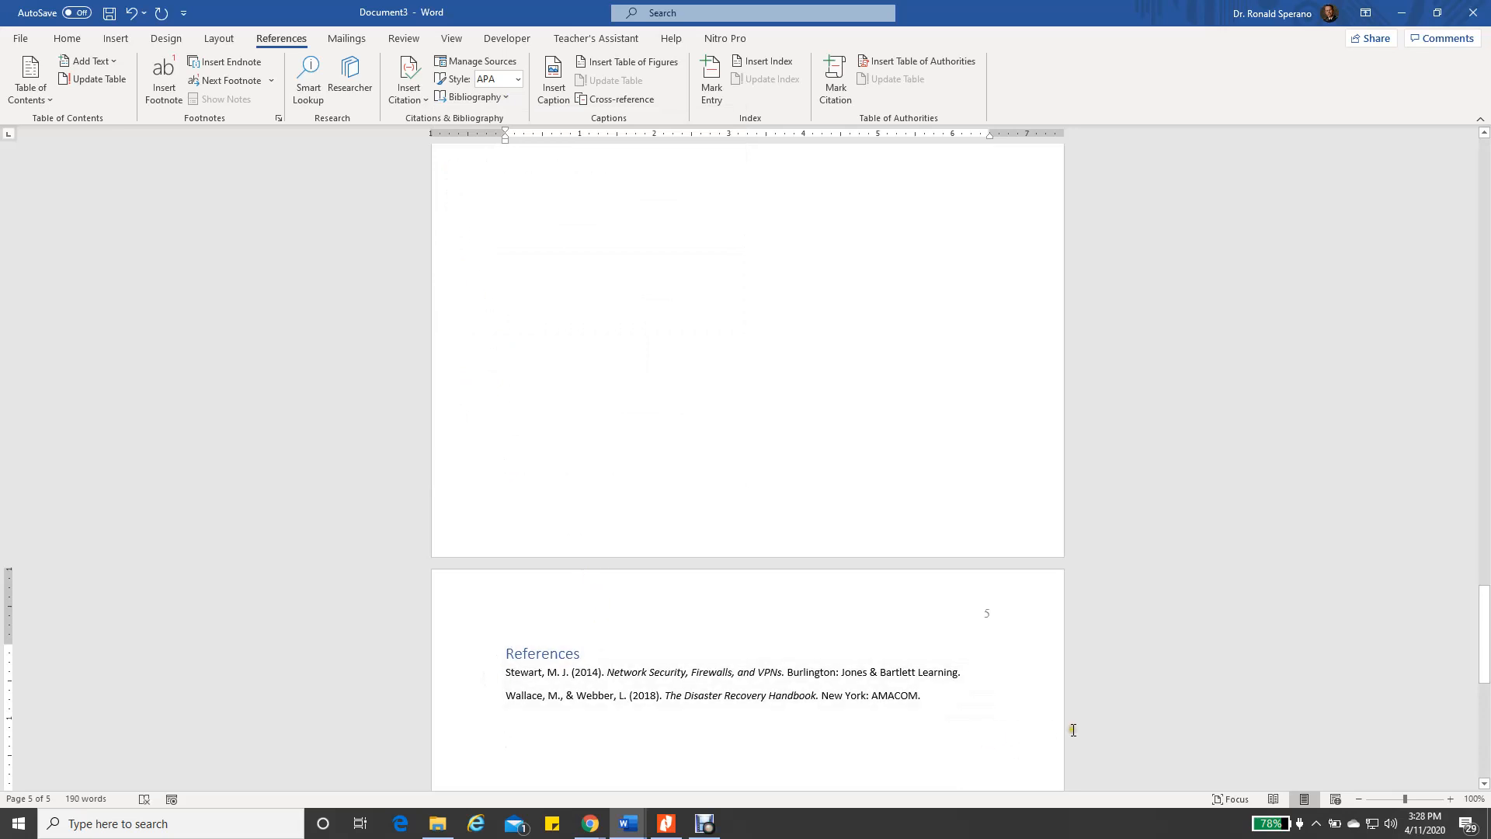
scroll(1142, 609, up, 8)
scroll(1116, 584, up, 8)
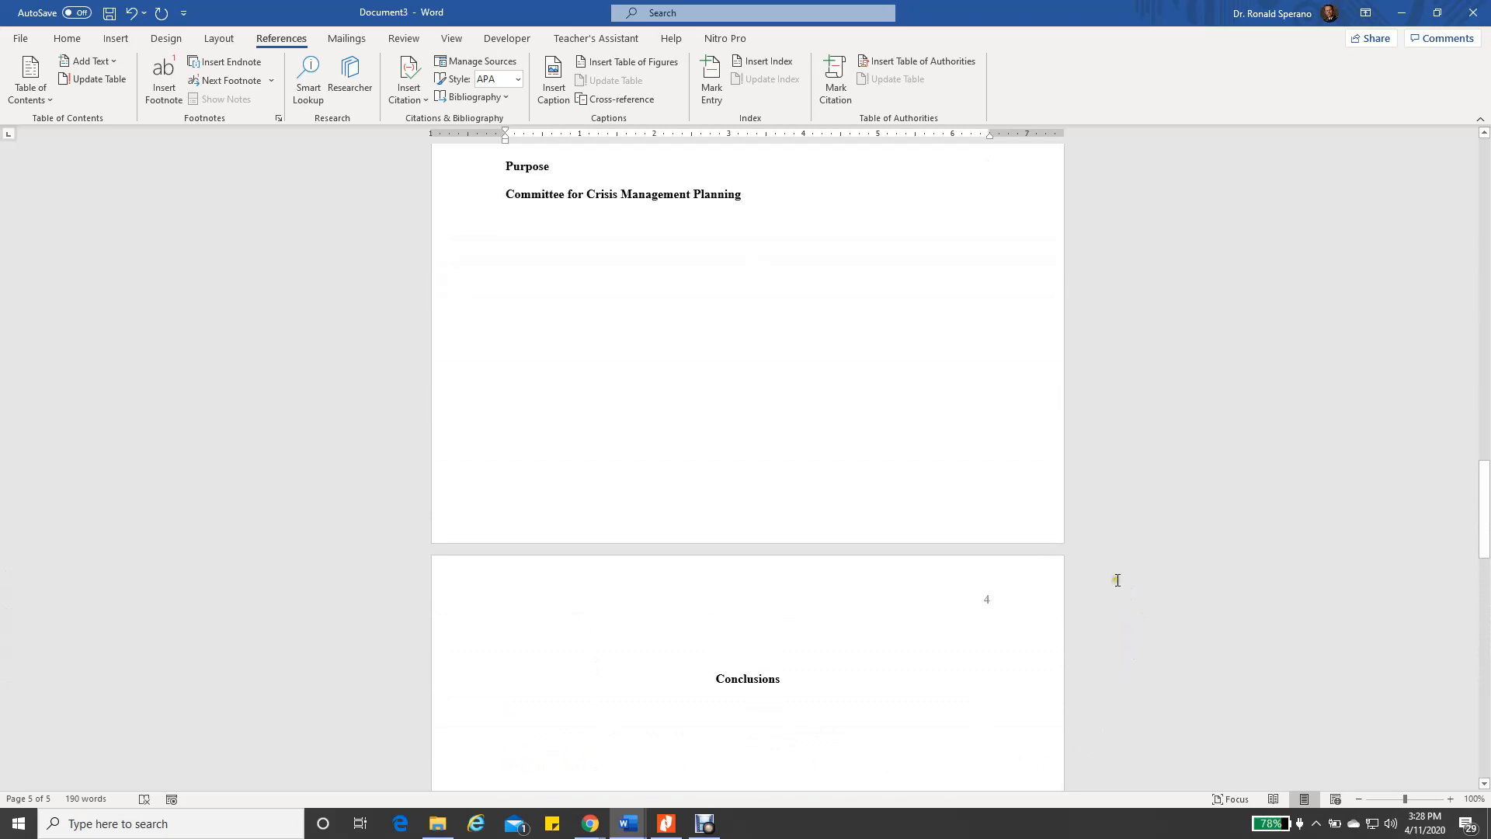
scroll(997, 541, up, 2)
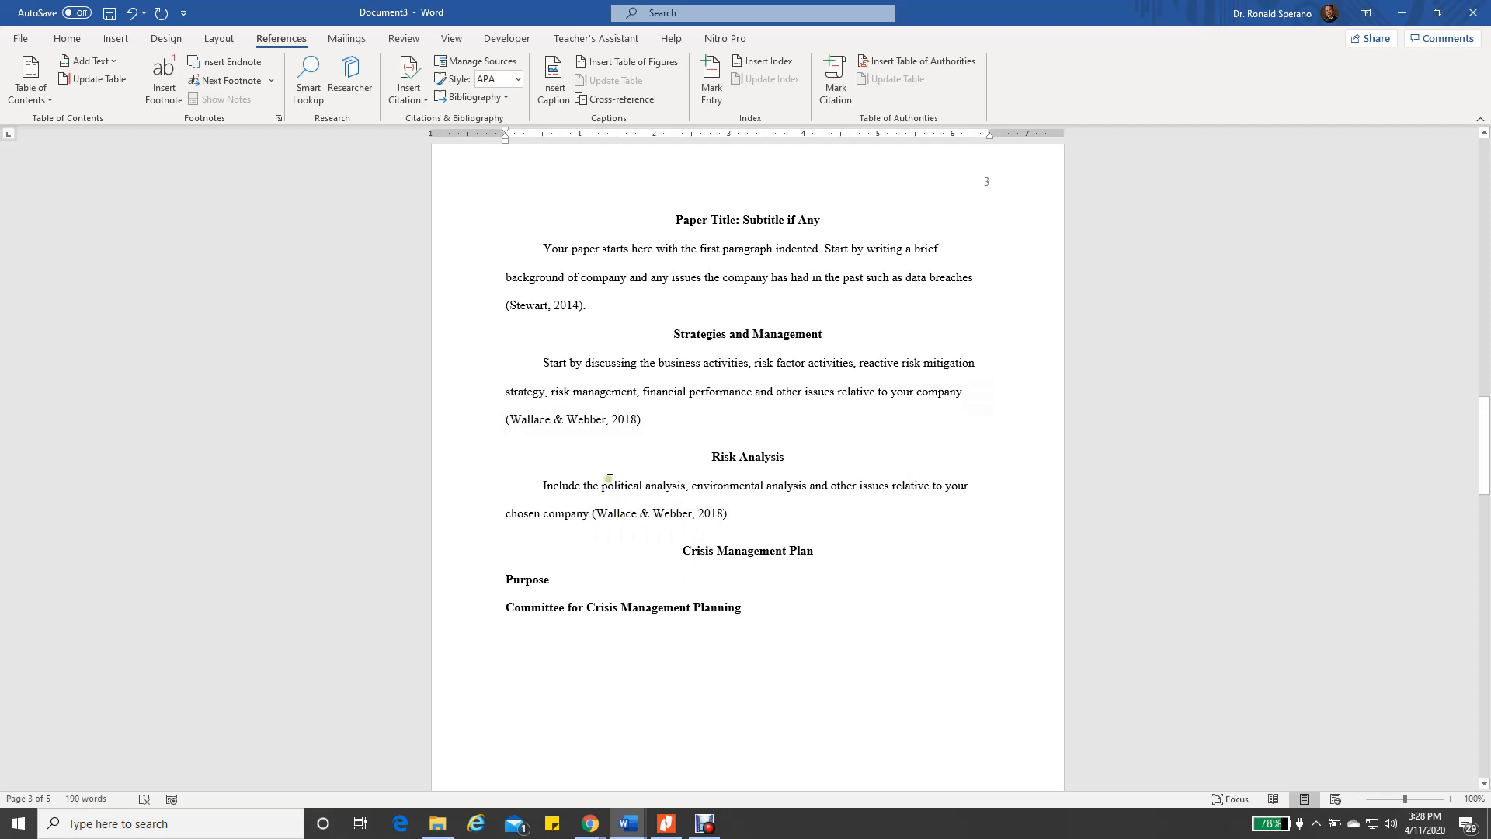
Set both reference entries to Times New Roman, 12 pt
scroll(785, 600, down, 10)
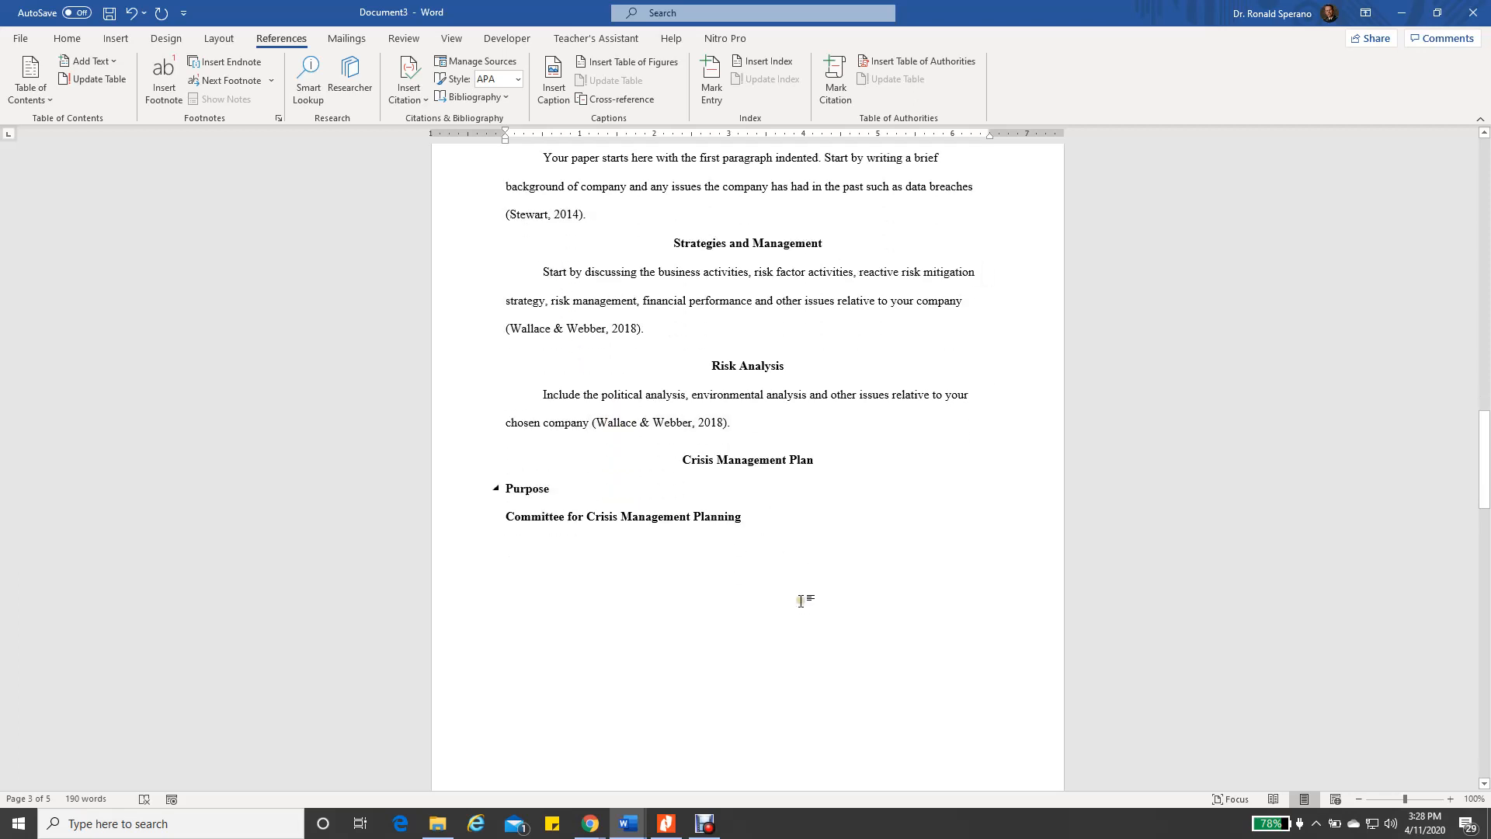
scroll(785, 599, down, 10)
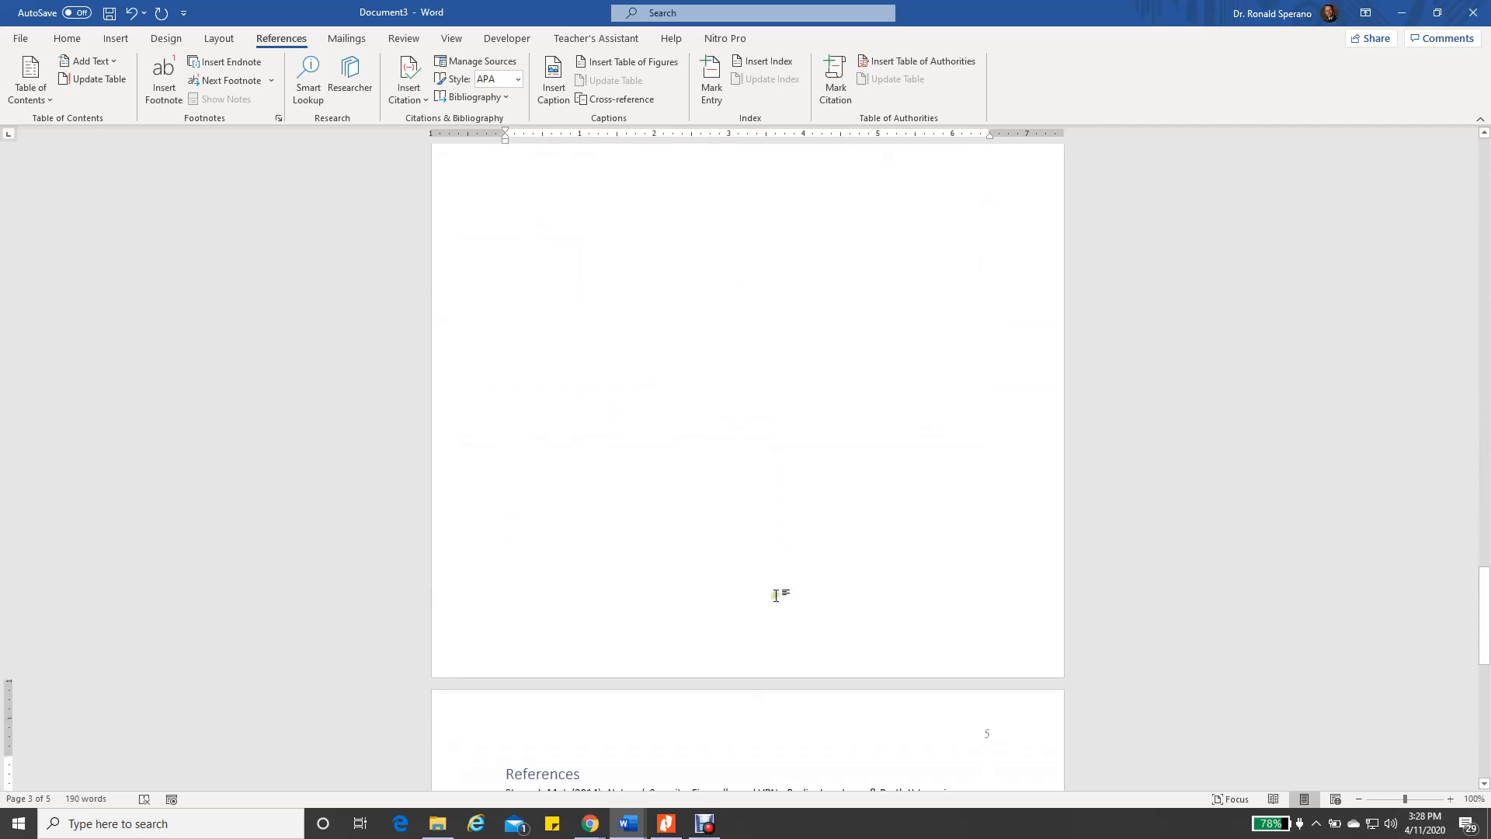
scroll(771, 605, down, 2)
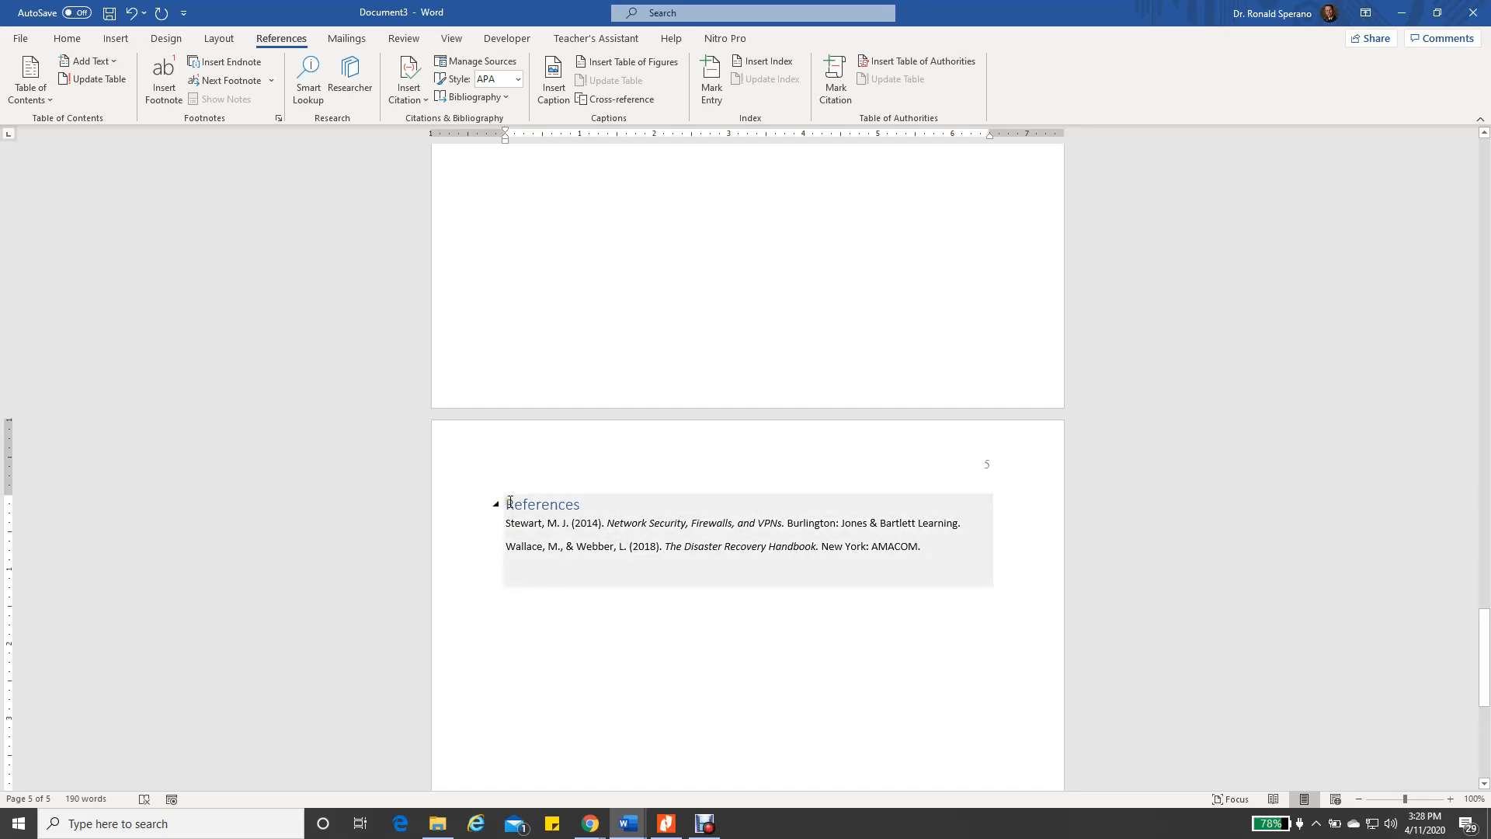
drag(543, 523, 932, 564)
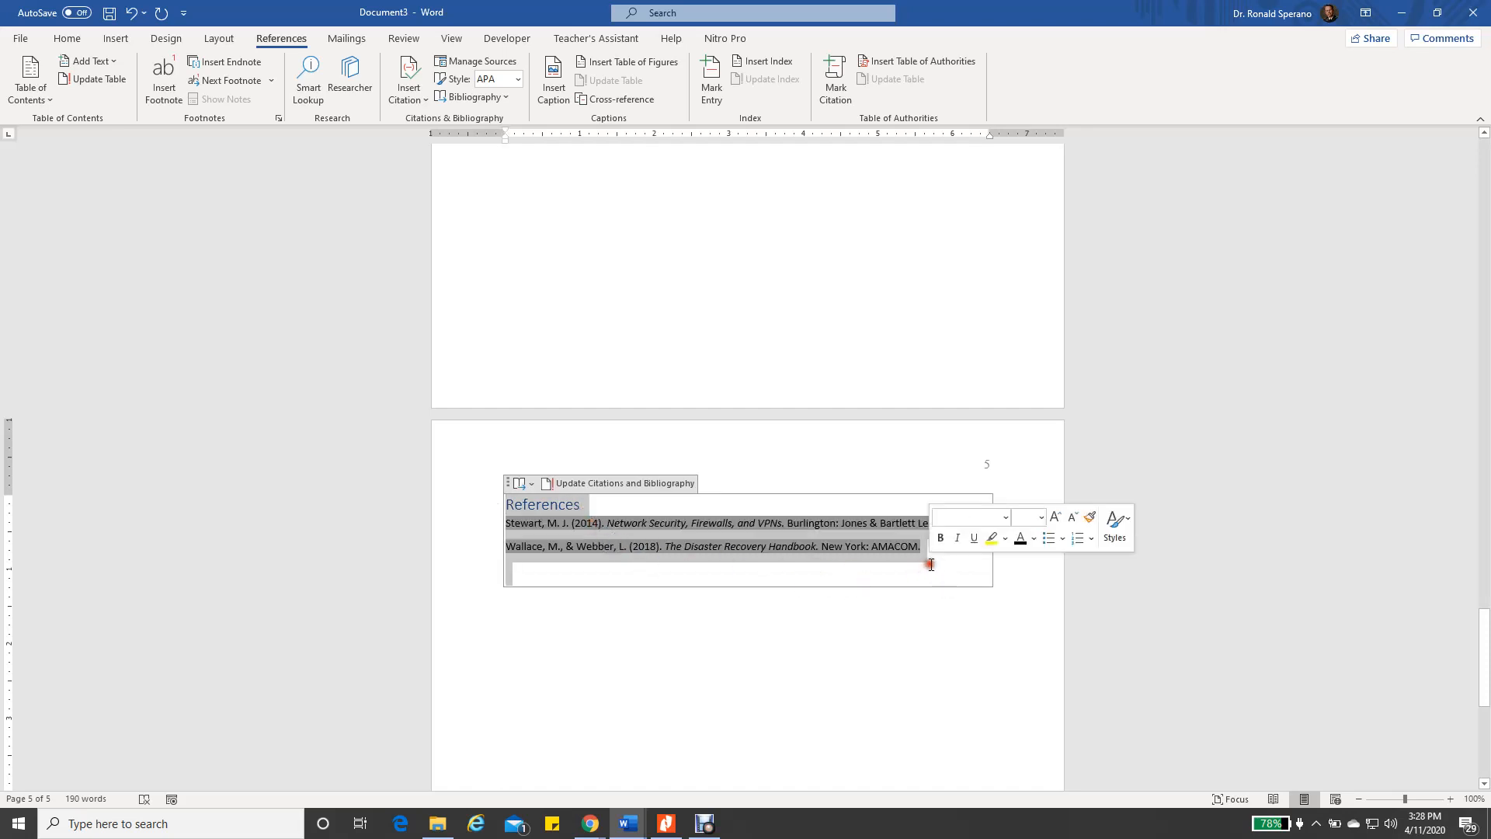
click(67, 38)
click(209, 68)
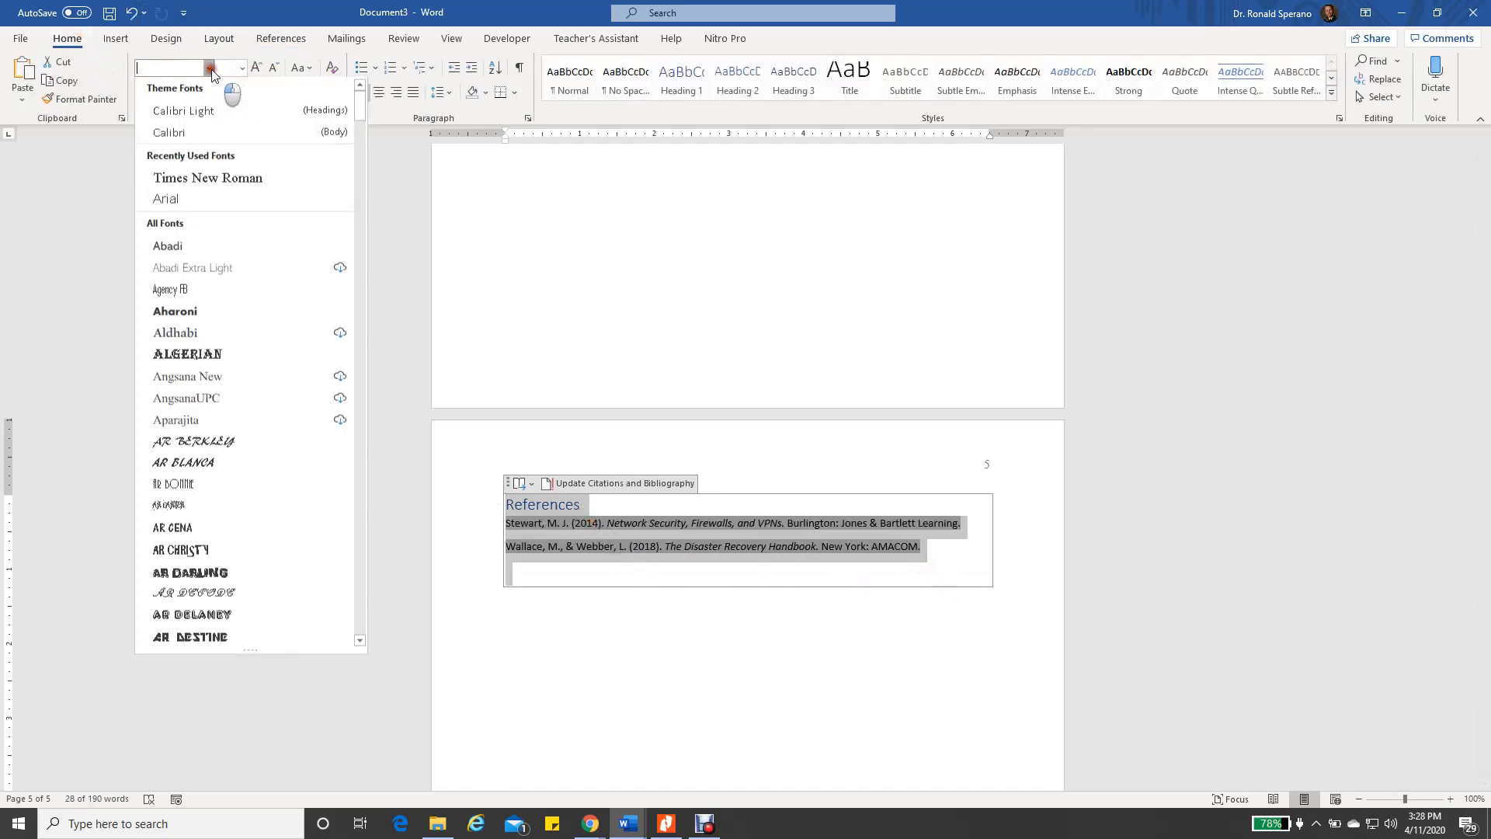
click(199, 179)
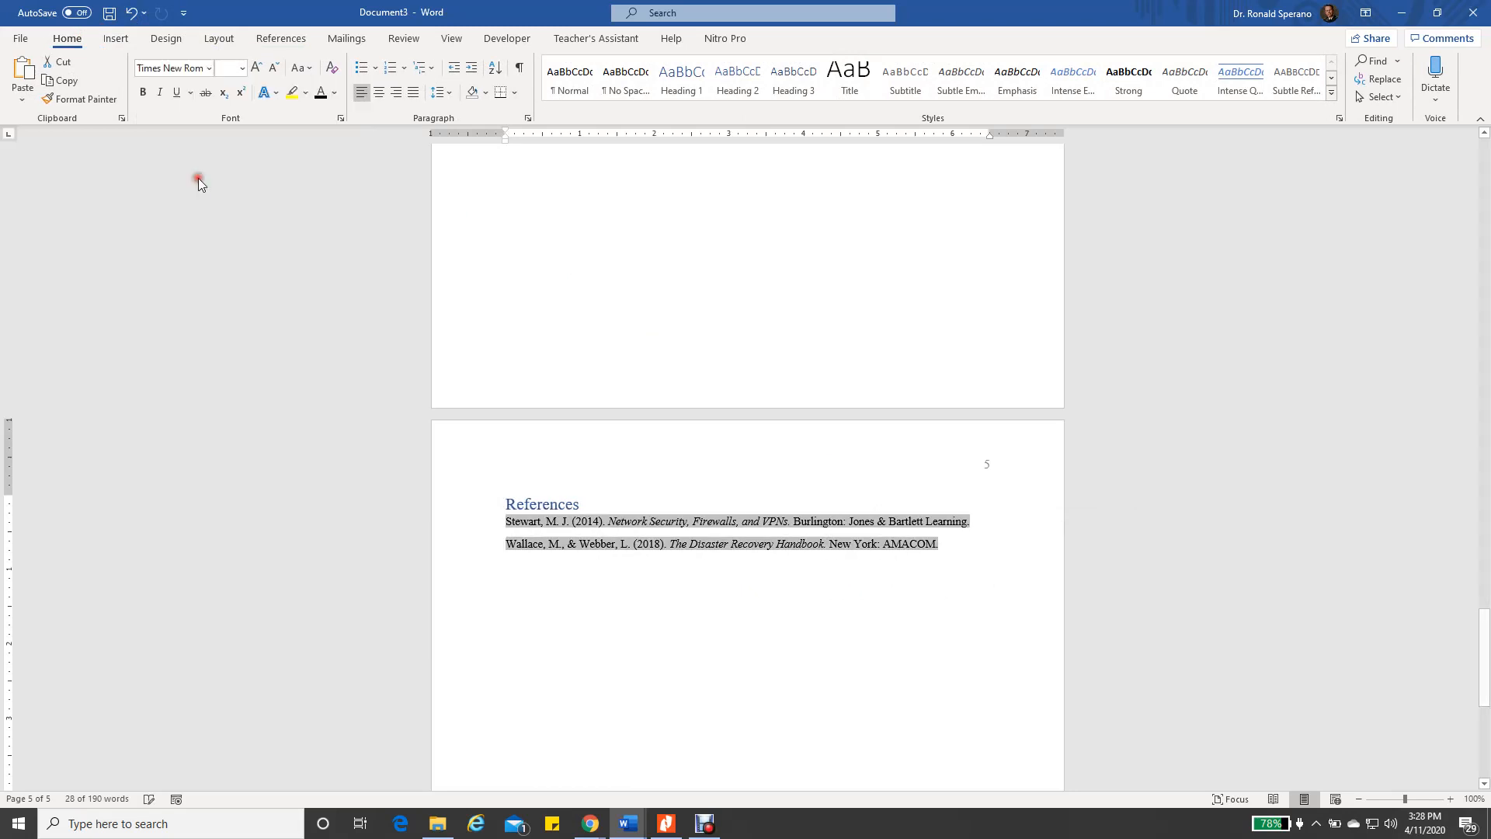
click(242, 68)
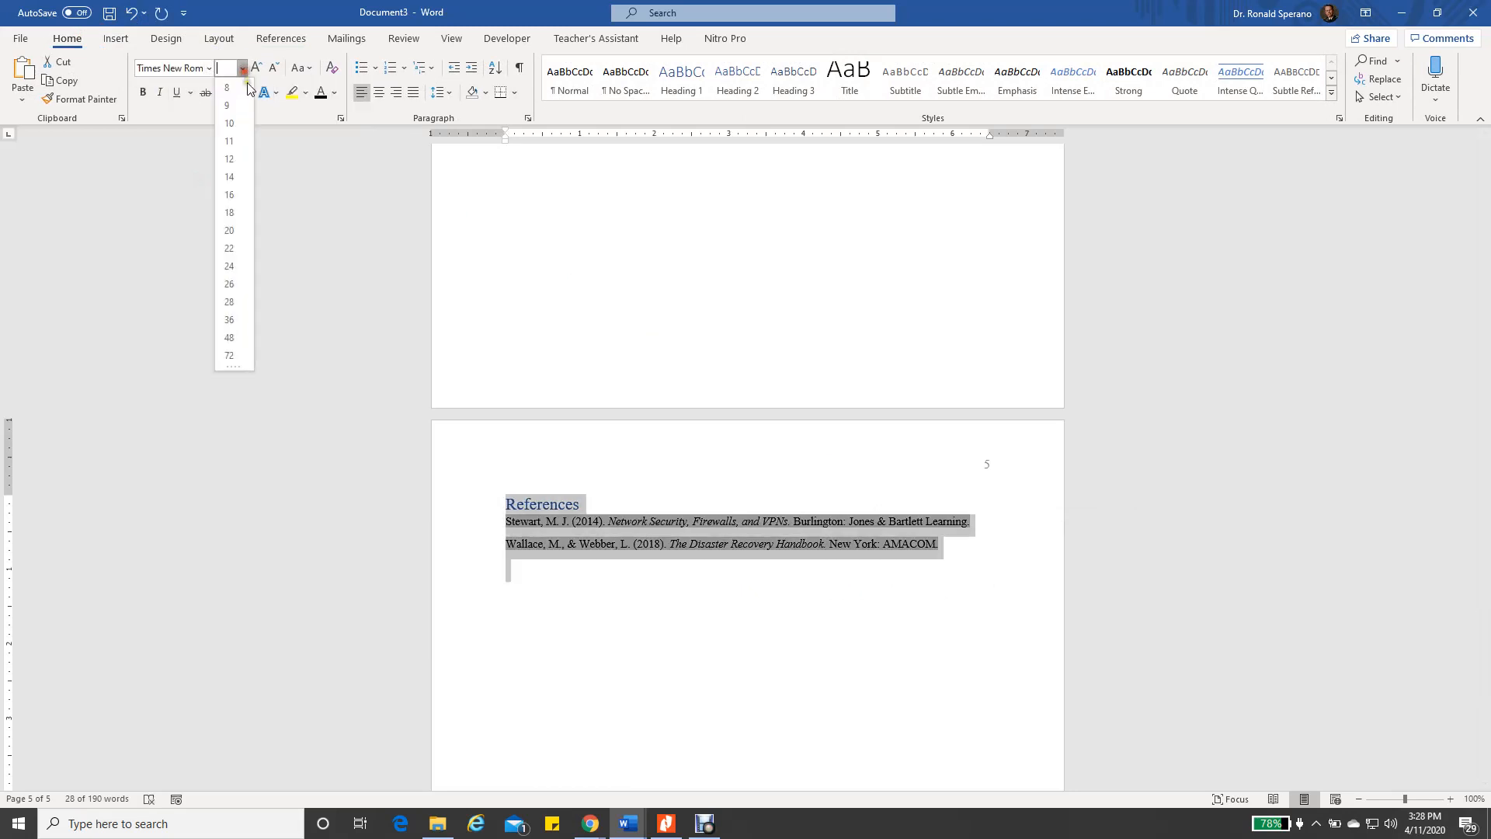
click(233, 159)
click(596, 566)
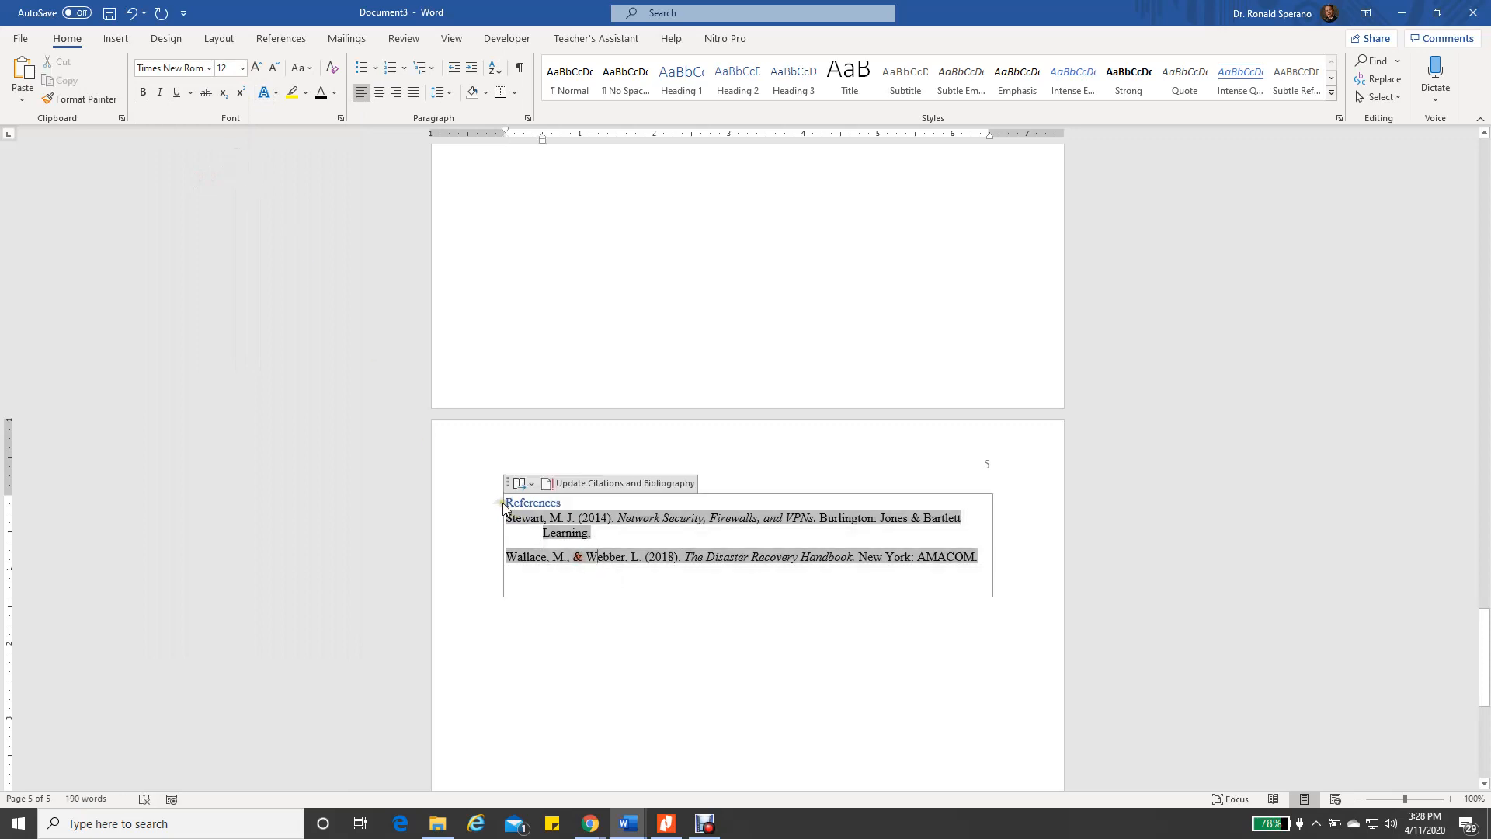
Make the References heading bold, black and centred
drag(509, 504, 567, 505)
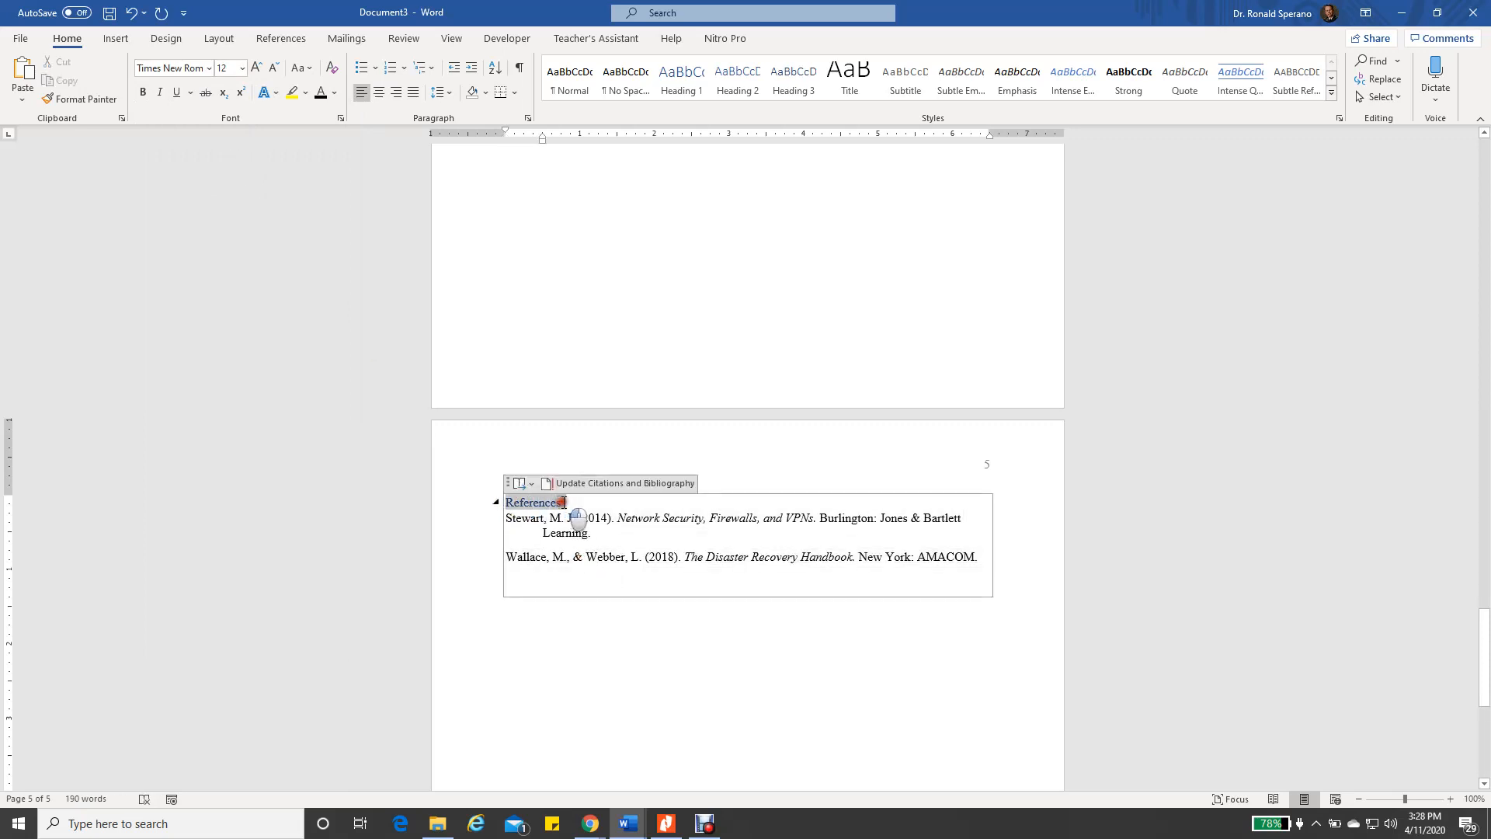
click(146, 91)
click(321, 95)
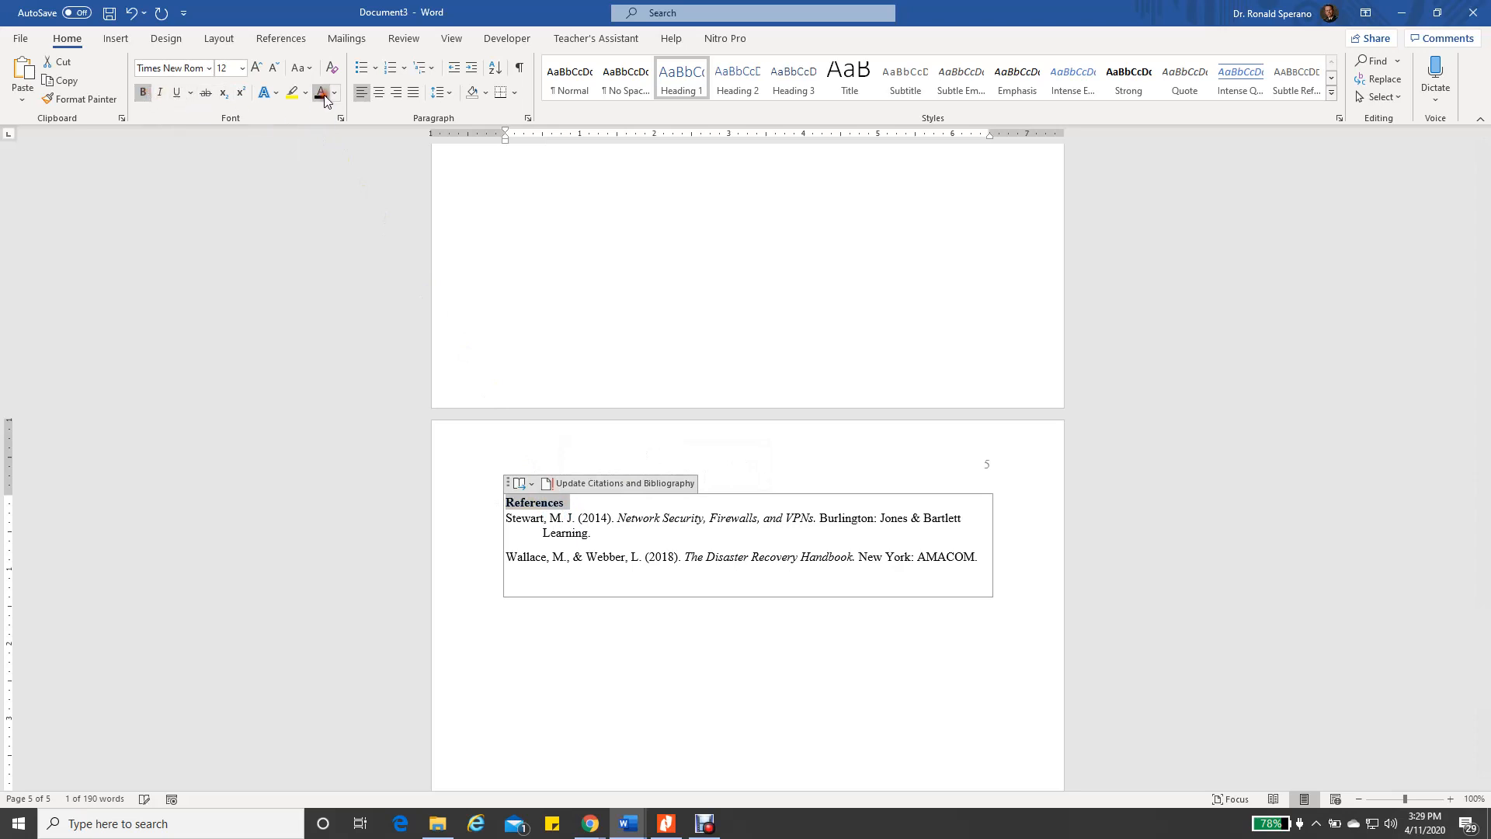
click(379, 93)
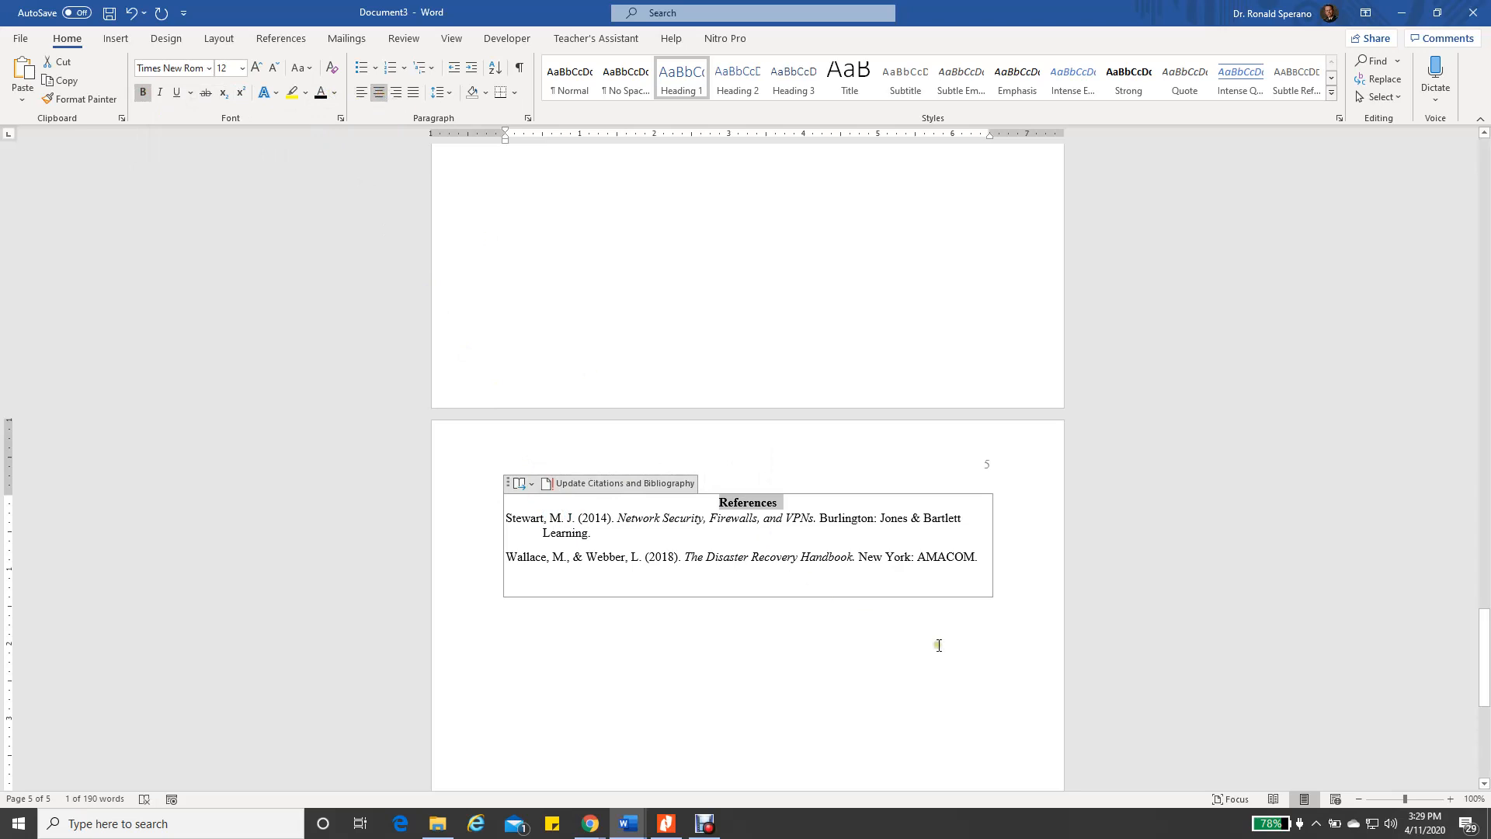
click(1118, 647)
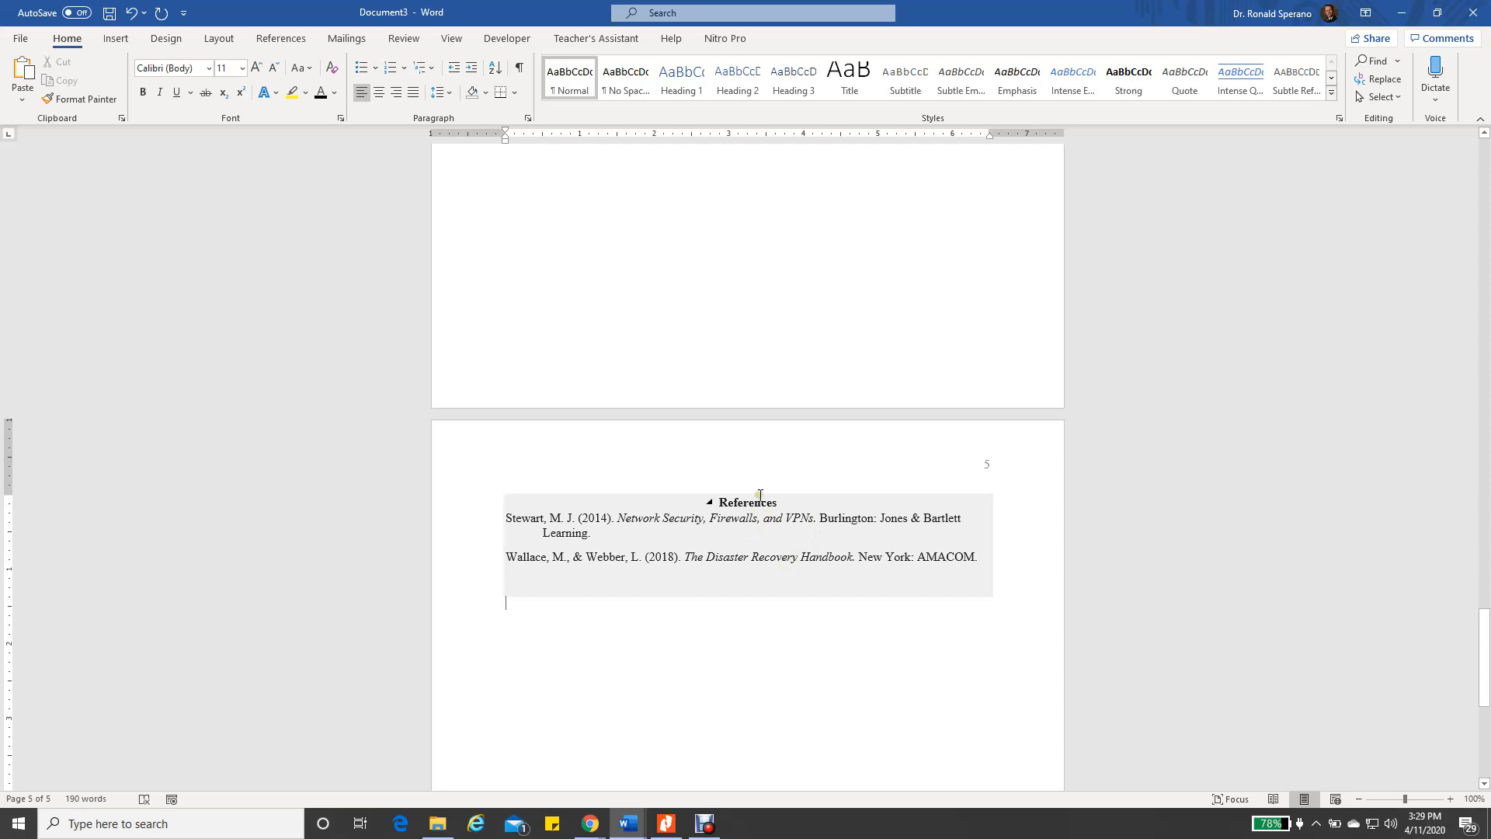
Update the entire table of contents so it lists References on page 5
scroll(802, 546, up, 12)
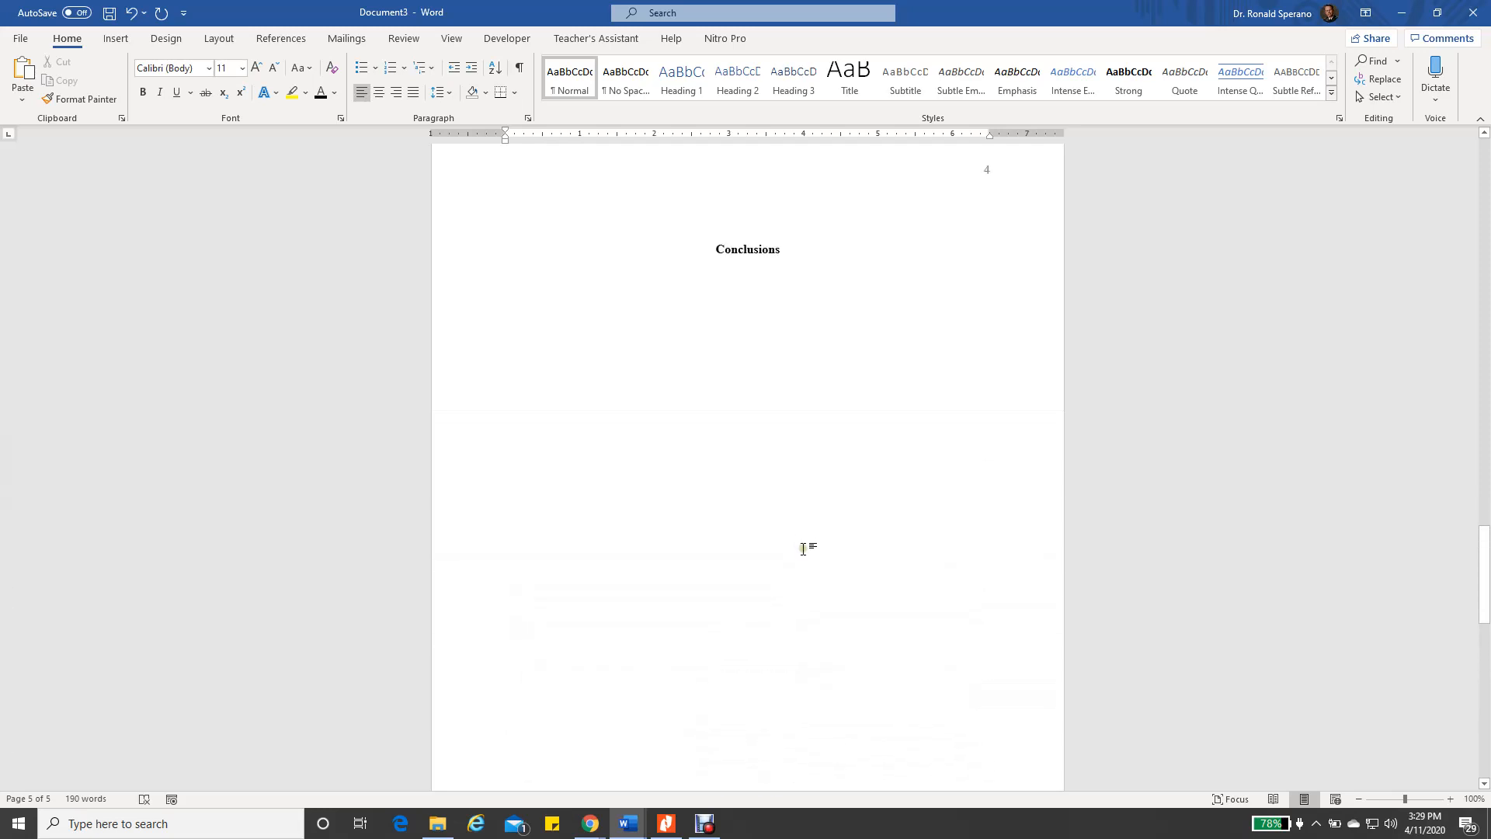
scroll(807, 549, up, 12)
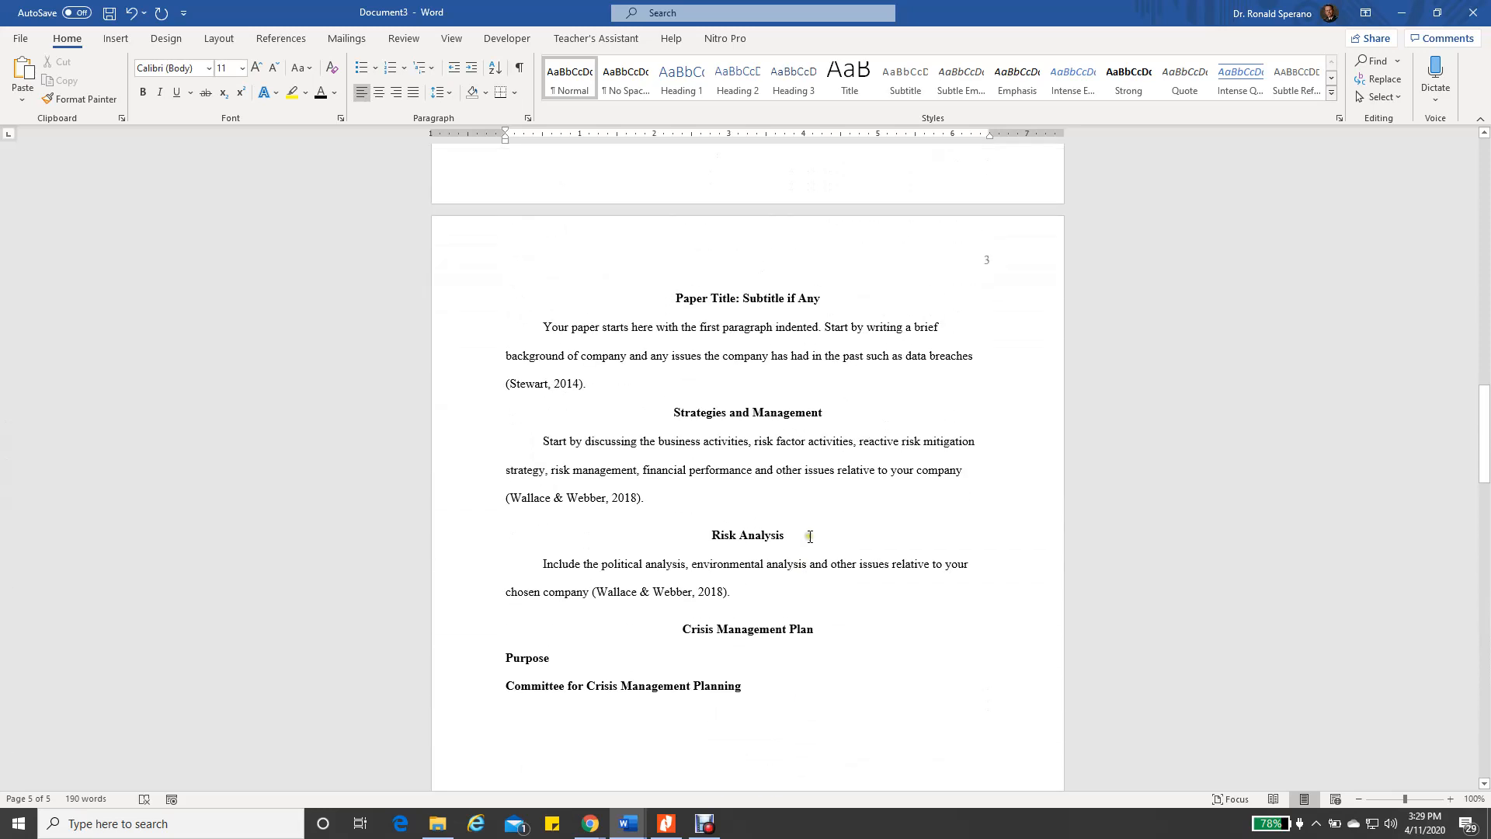
scroll(811, 547, up, 8)
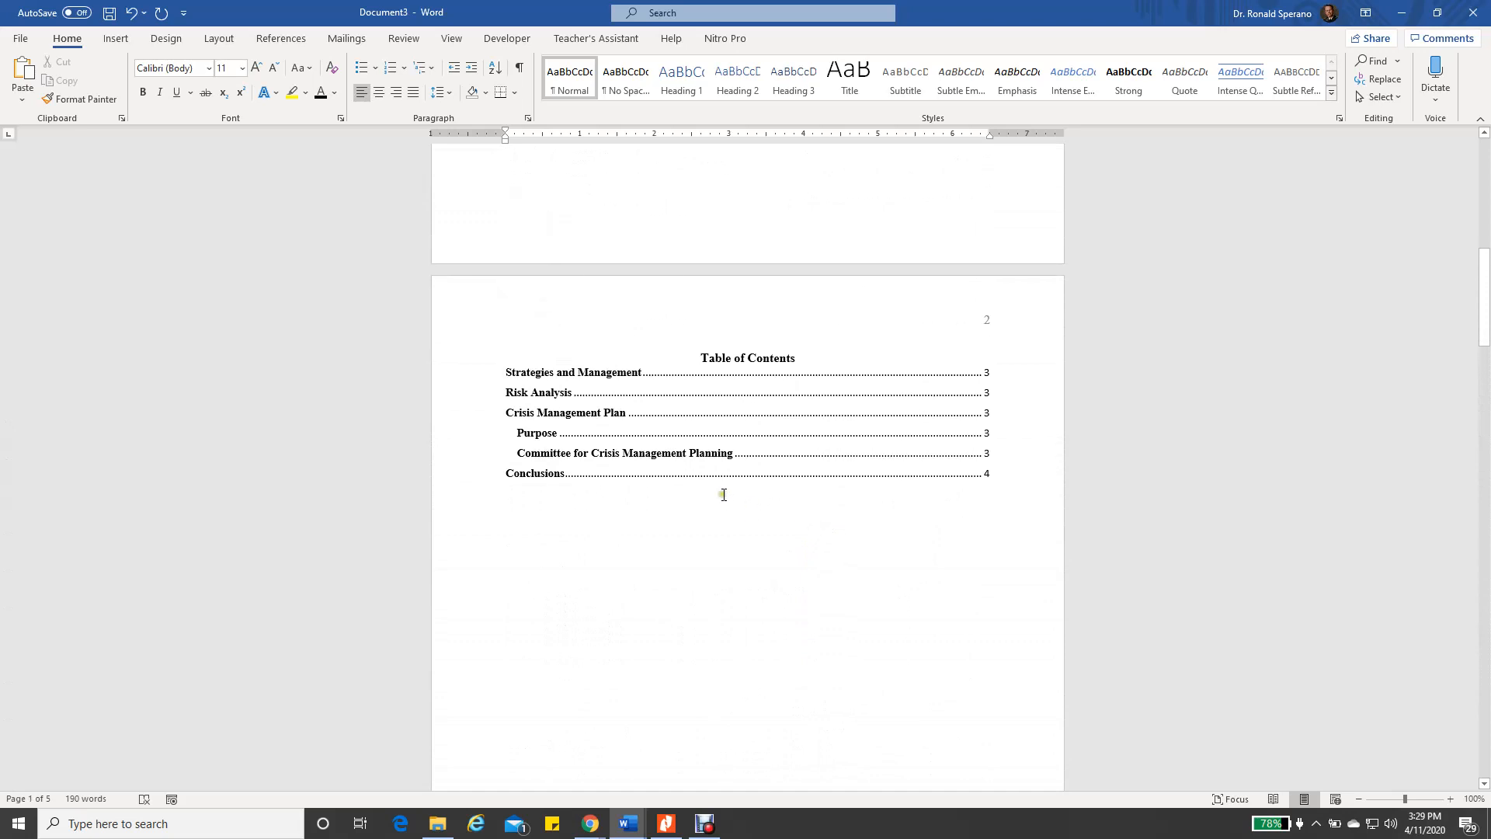
click(640, 497)
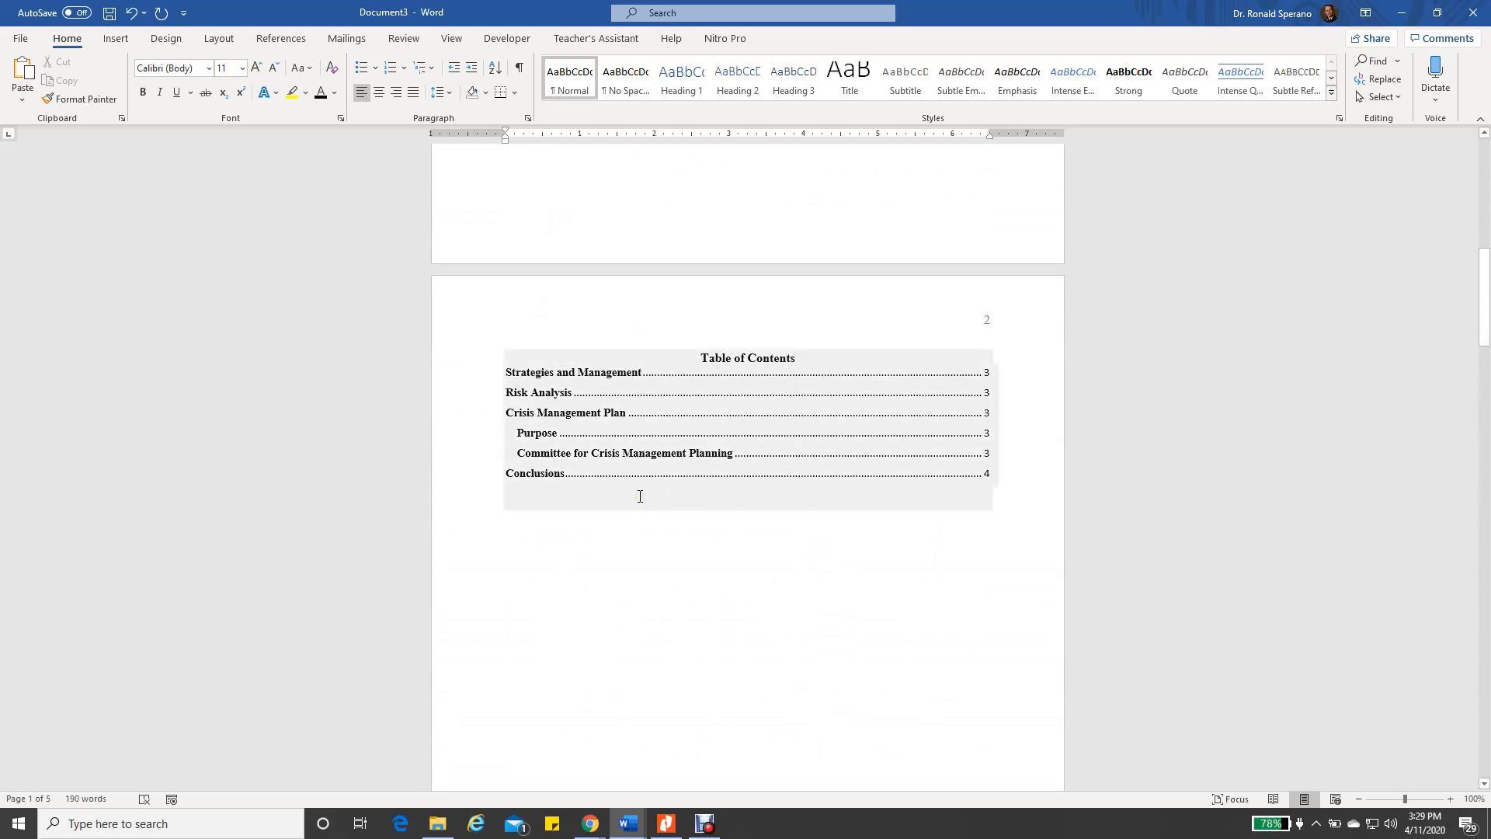
click(735, 360)
click(590, 339)
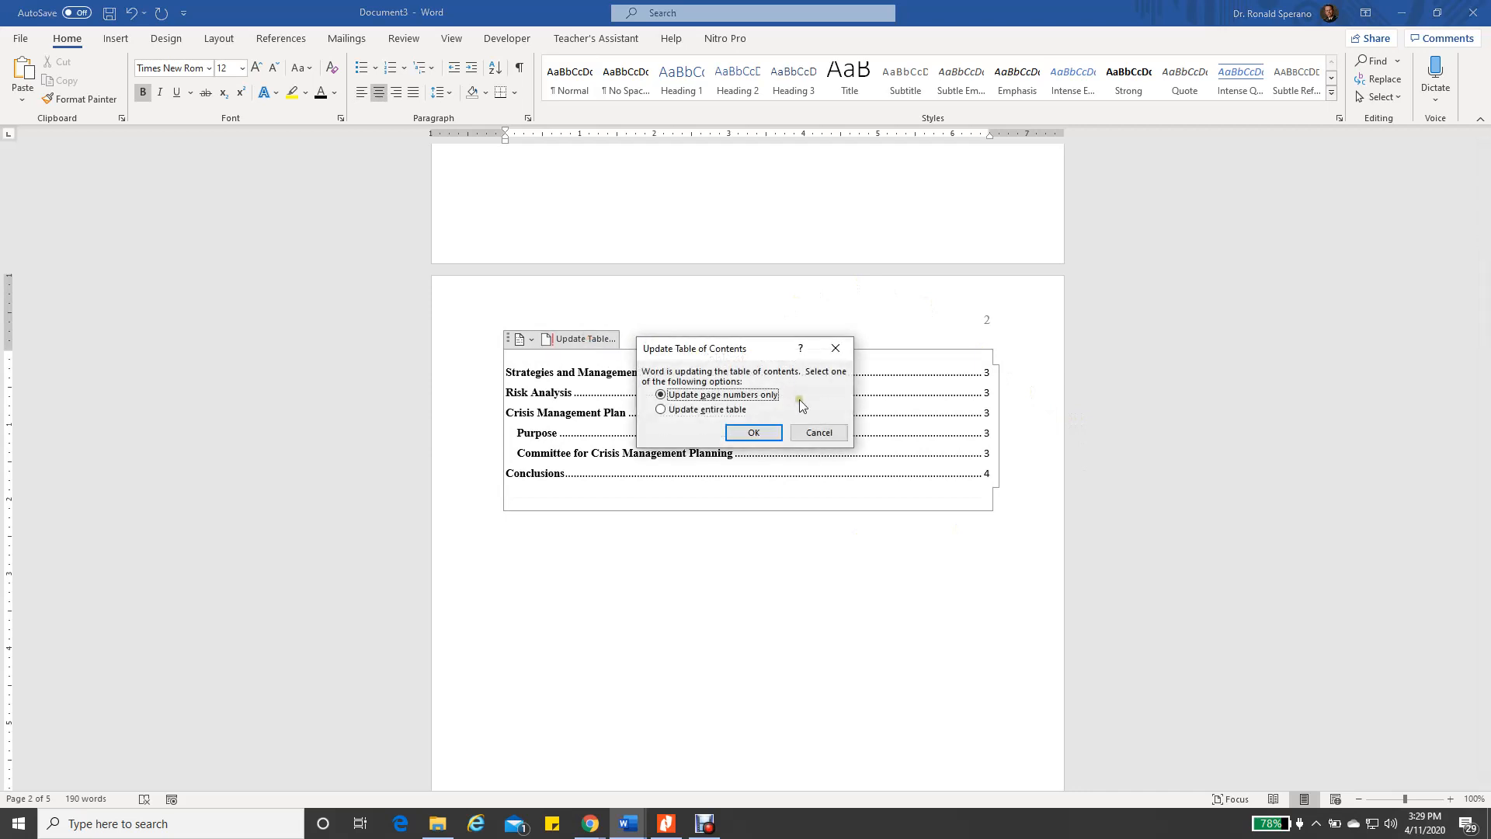
click(664, 409)
click(754, 433)
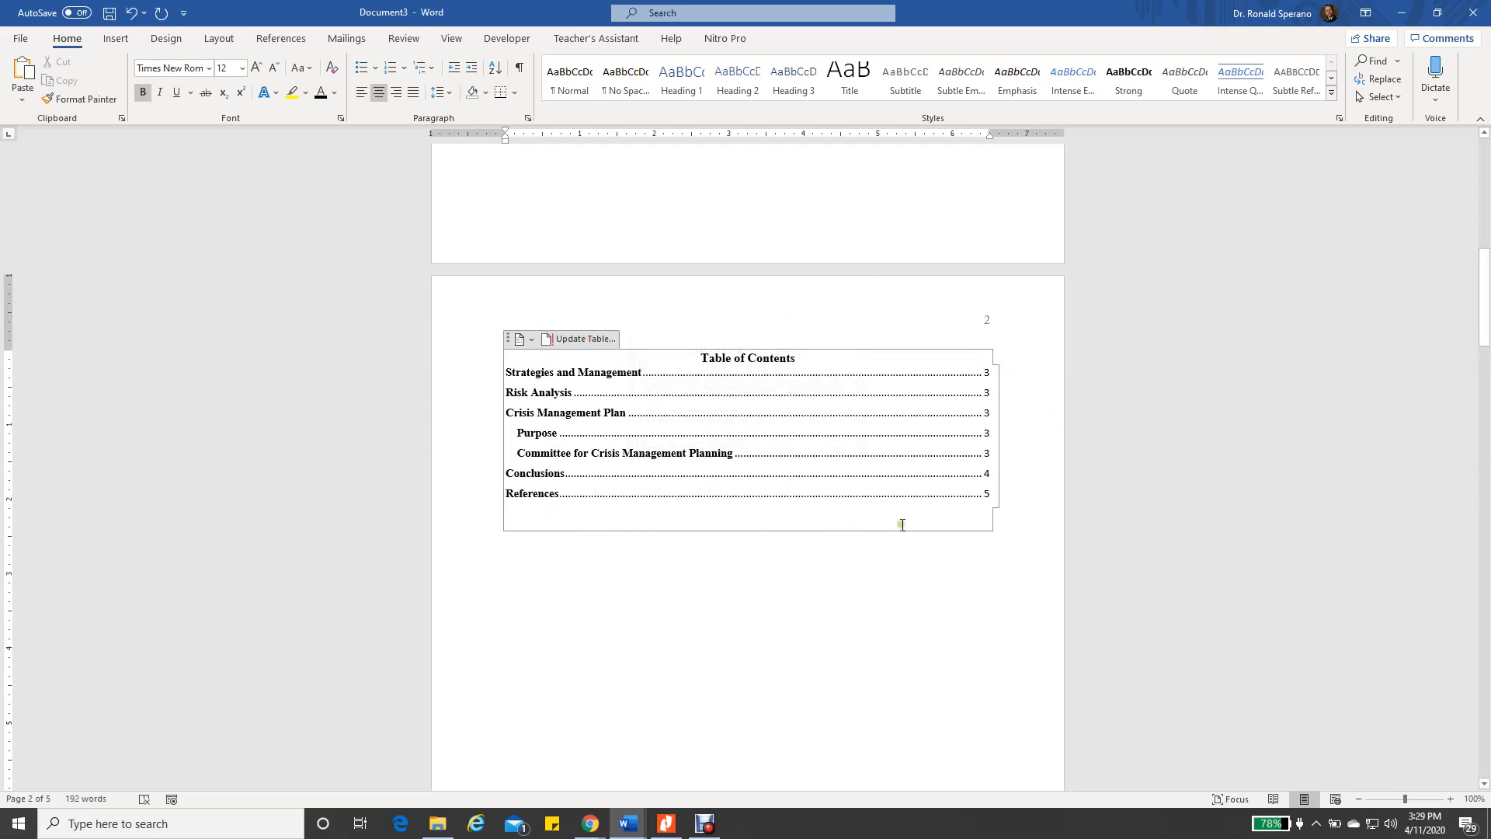
scroll(885, 594, down, 12)
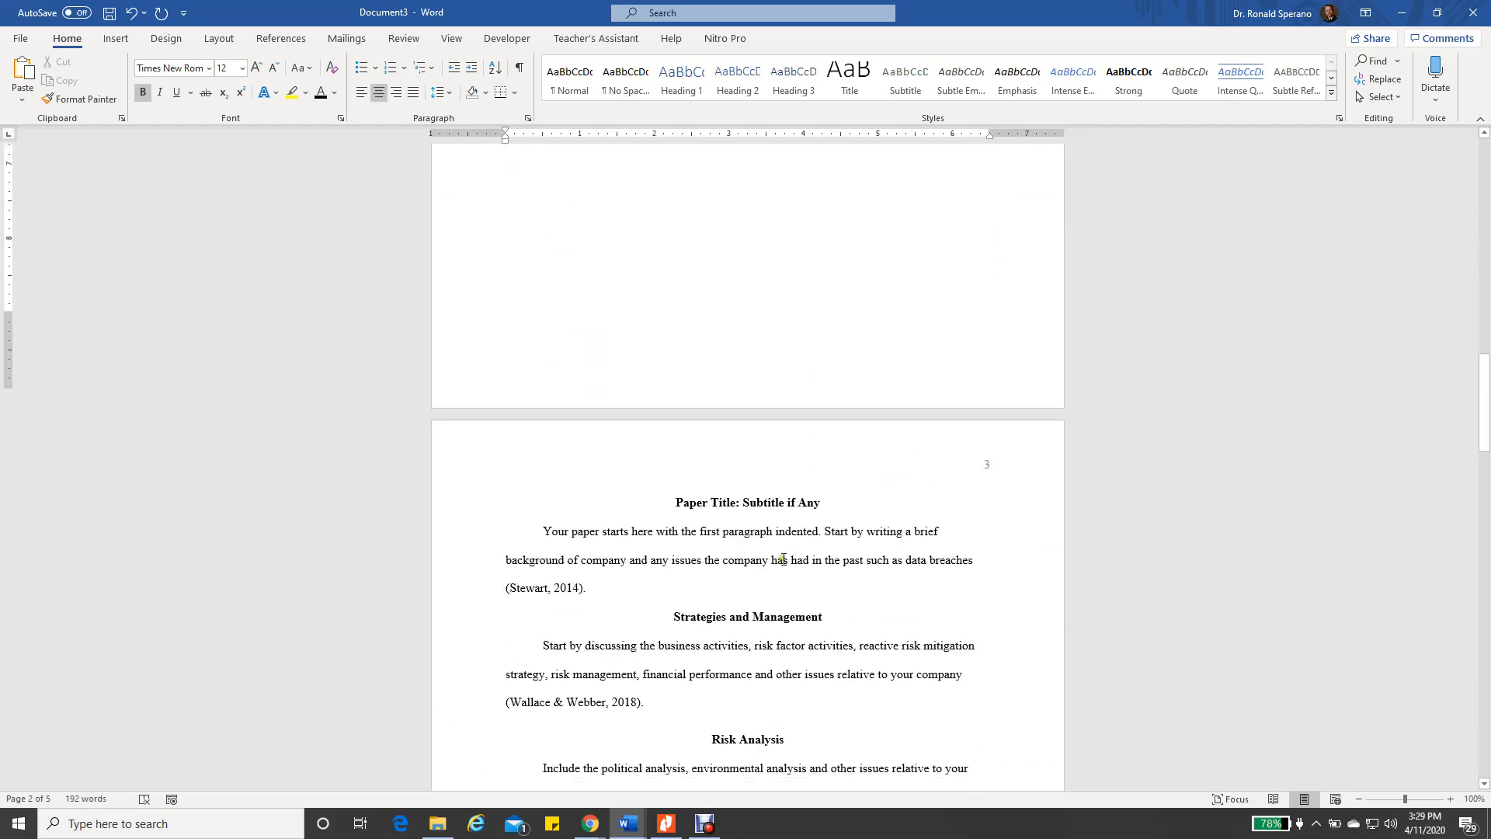
Click into the Stewart and Wallace entries of the References bibliography field and check its options
scroll(765, 548, down, 15)
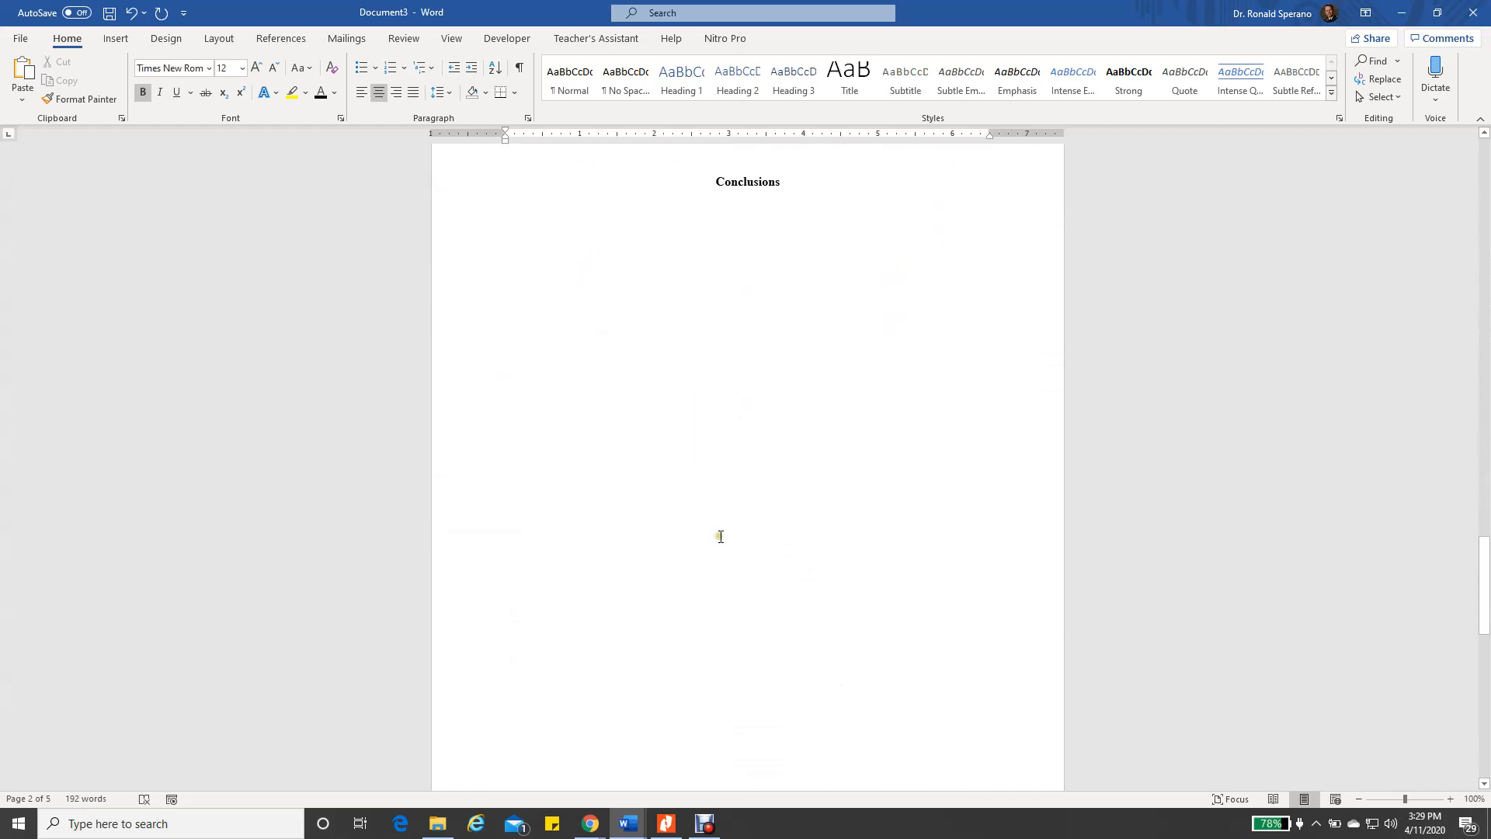
scroll(715, 529, down, 5)
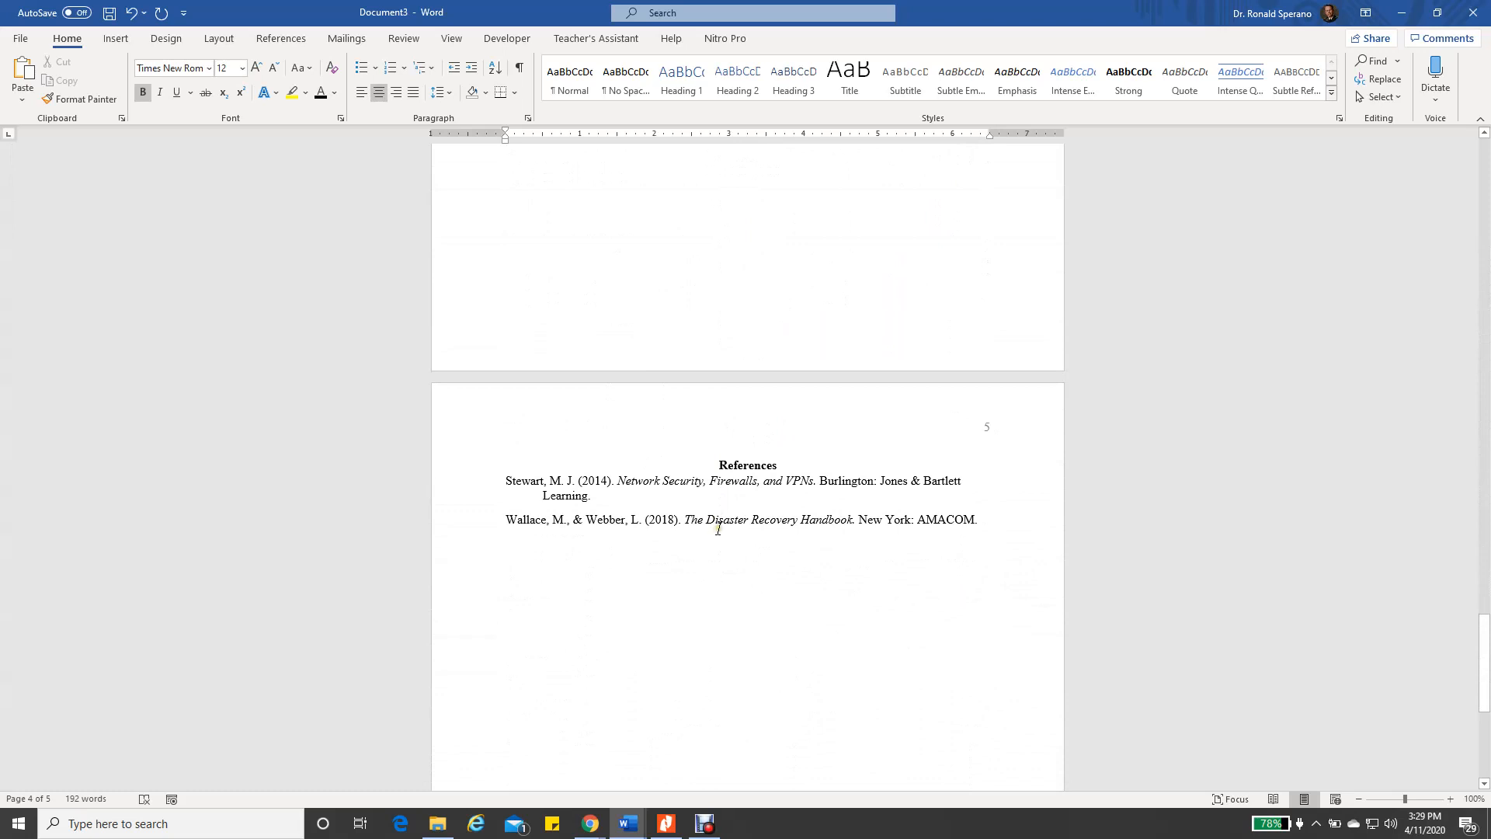
click(722, 476)
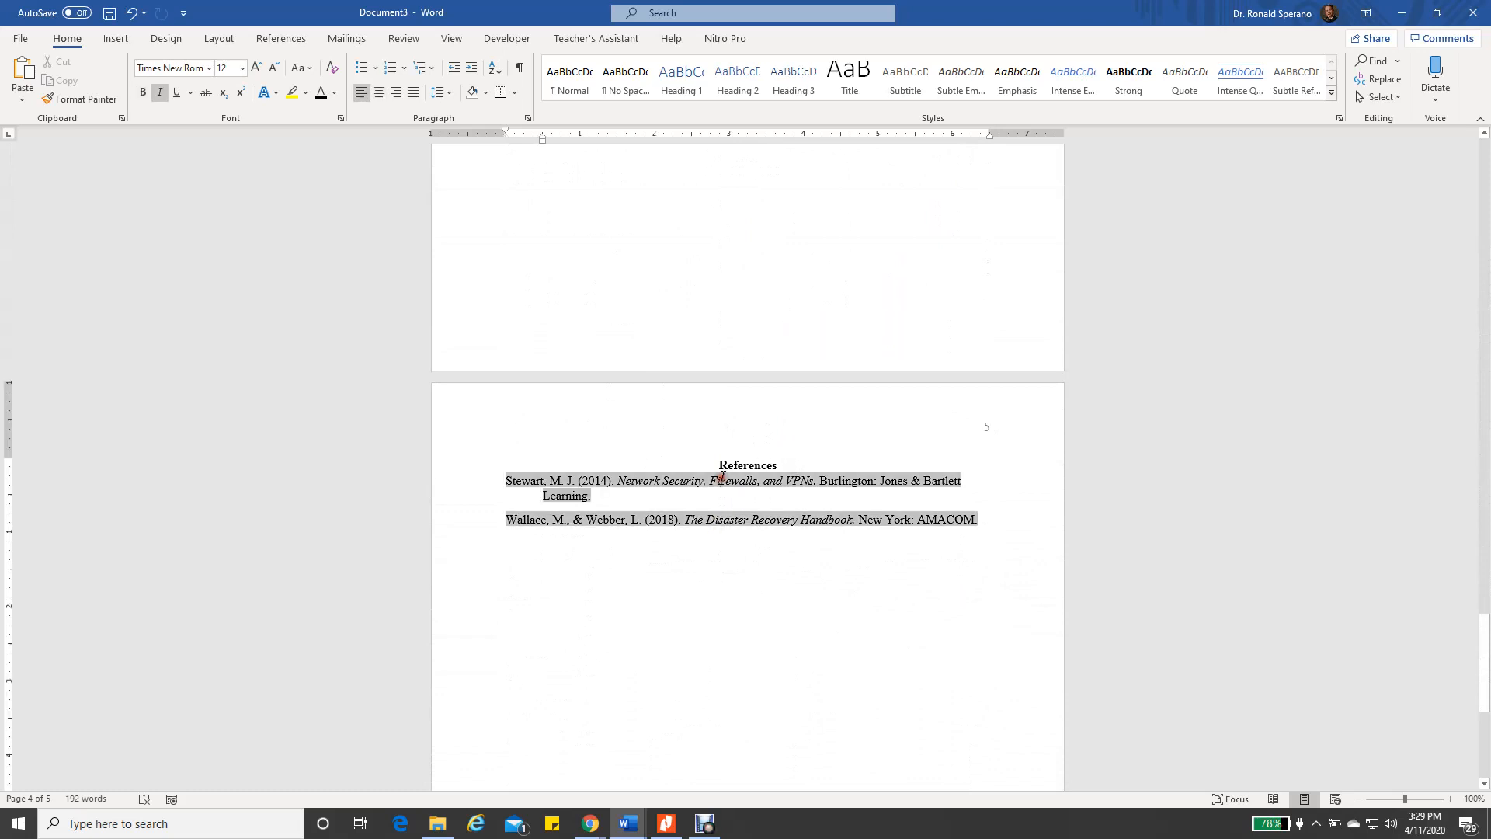
click(725, 459)
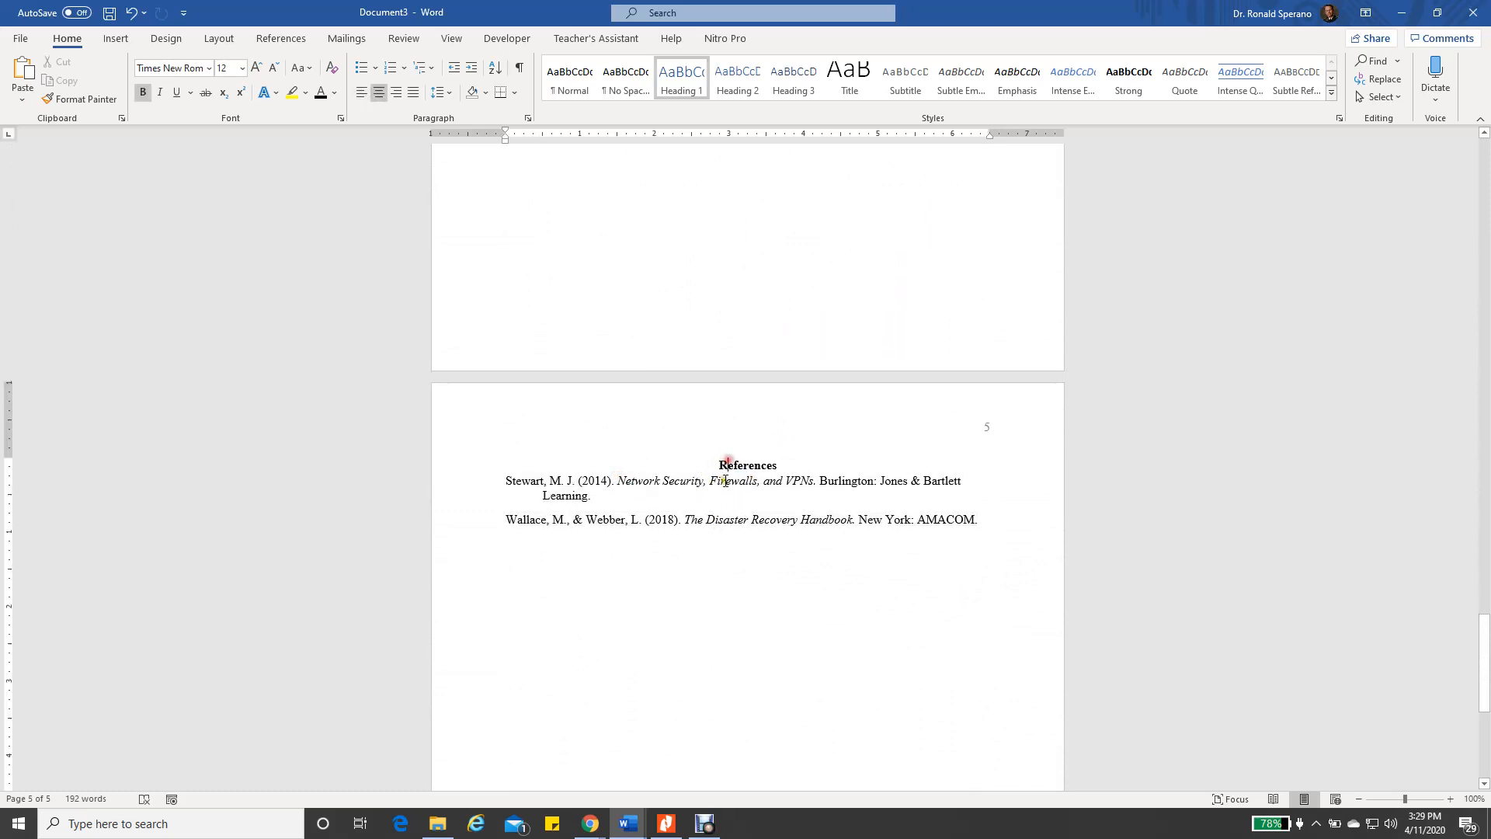
click(712, 518)
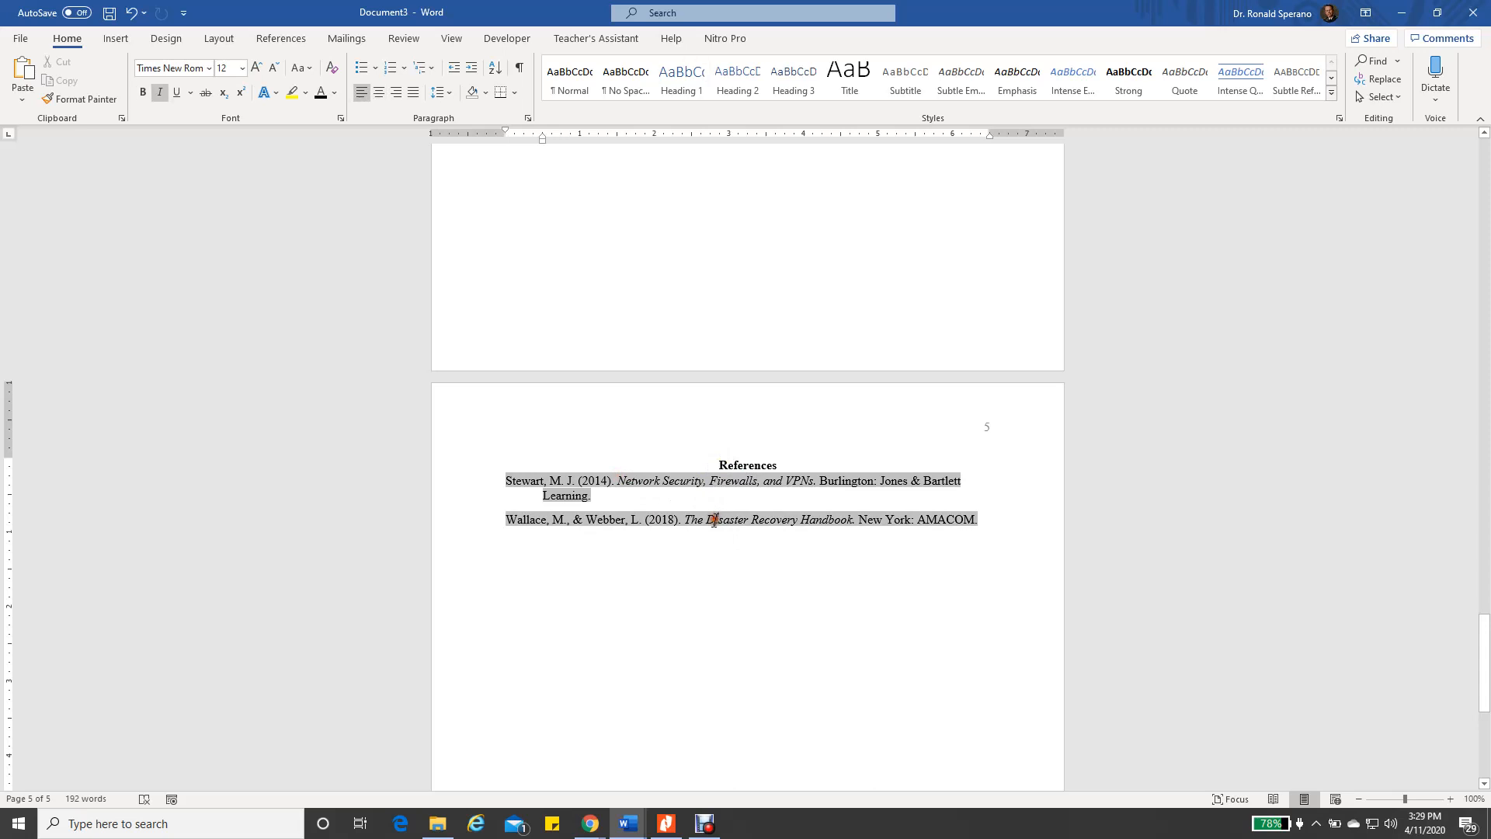
right_click(641, 479)
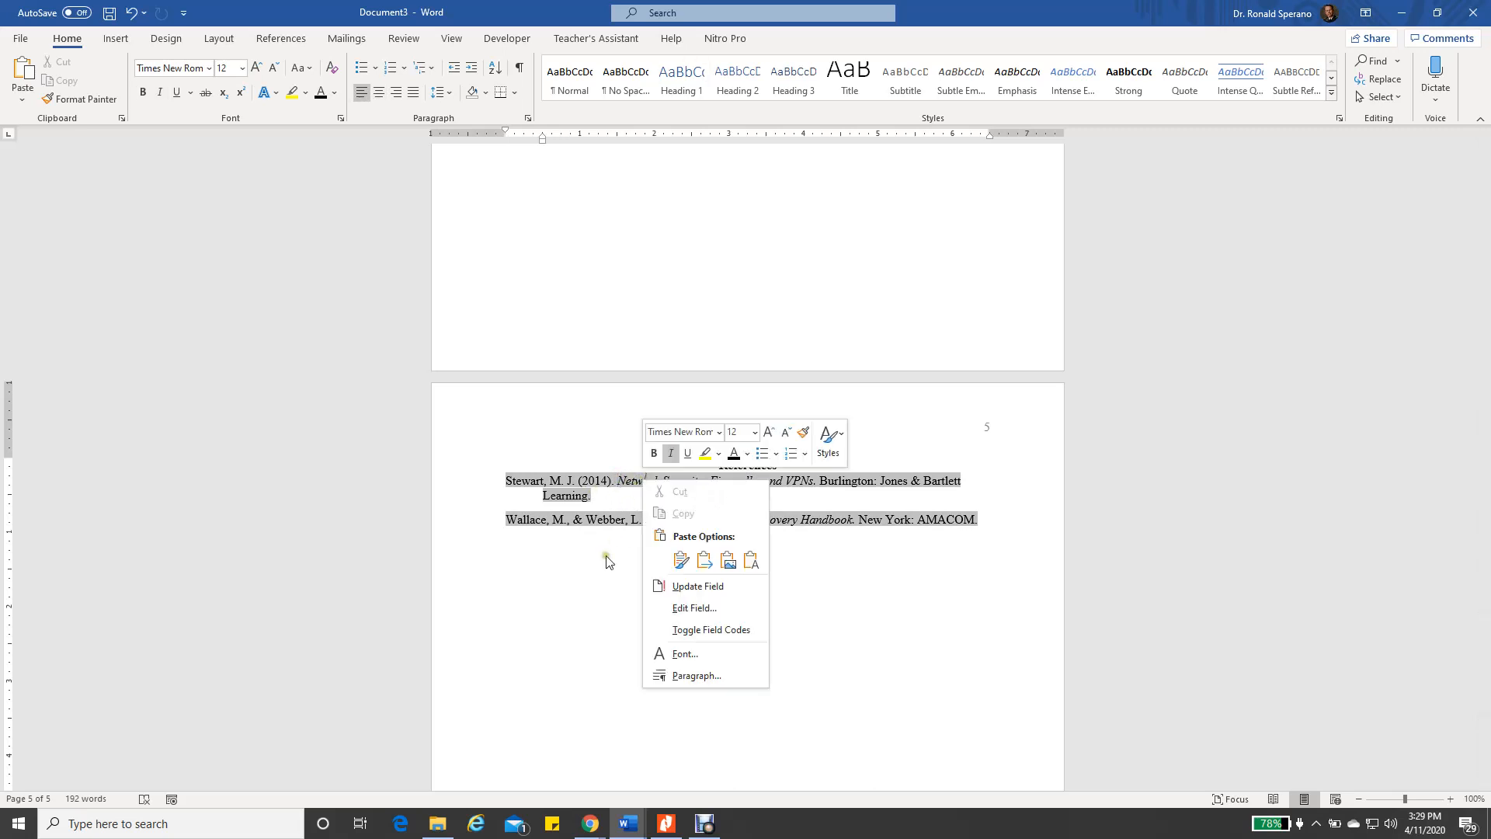
key(Escape)
click(604, 522)
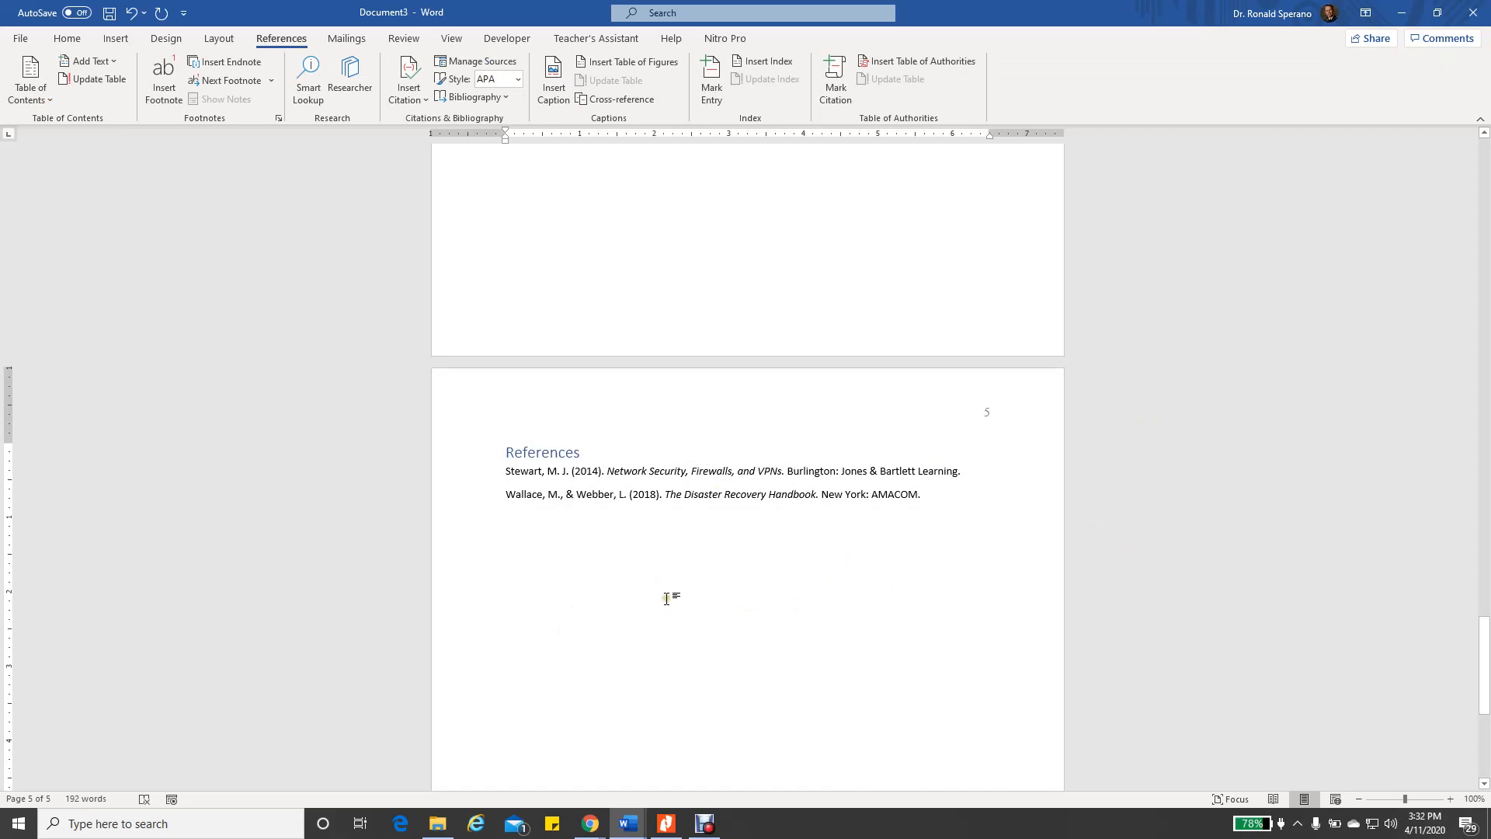
Update the citations and bibliography so the Stewart and Wallace & Webber entries refresh
scroll(821, 471, up, 3)
scroll(821, 471, up, 9)
scroll(778, 378, up, 4)
scroll(770, 496, down, 2)
scroll(771, 586, down, 14)
click(770, 586)
right_click(600, 509)
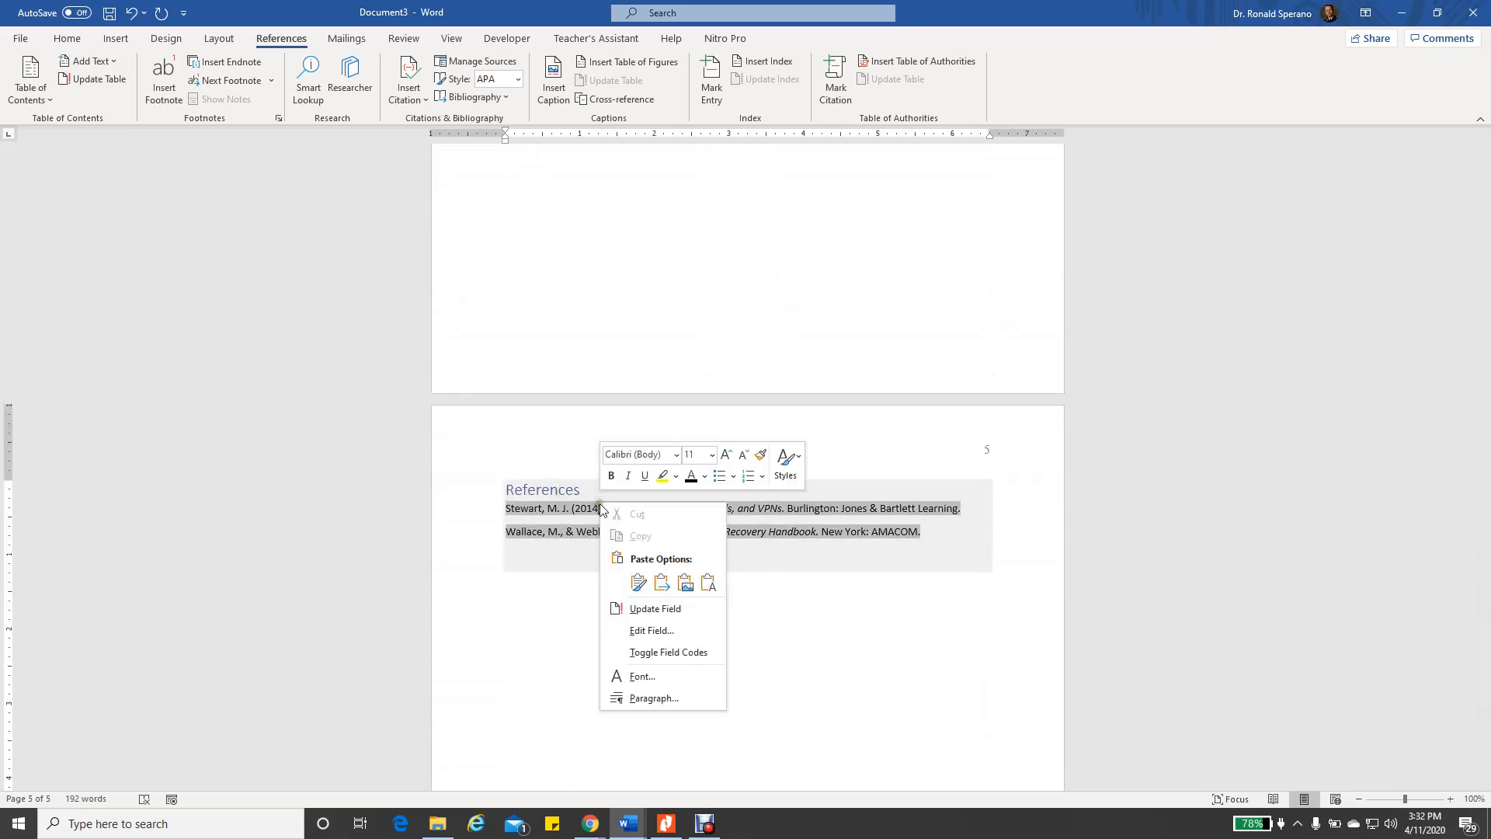
key(Escape)
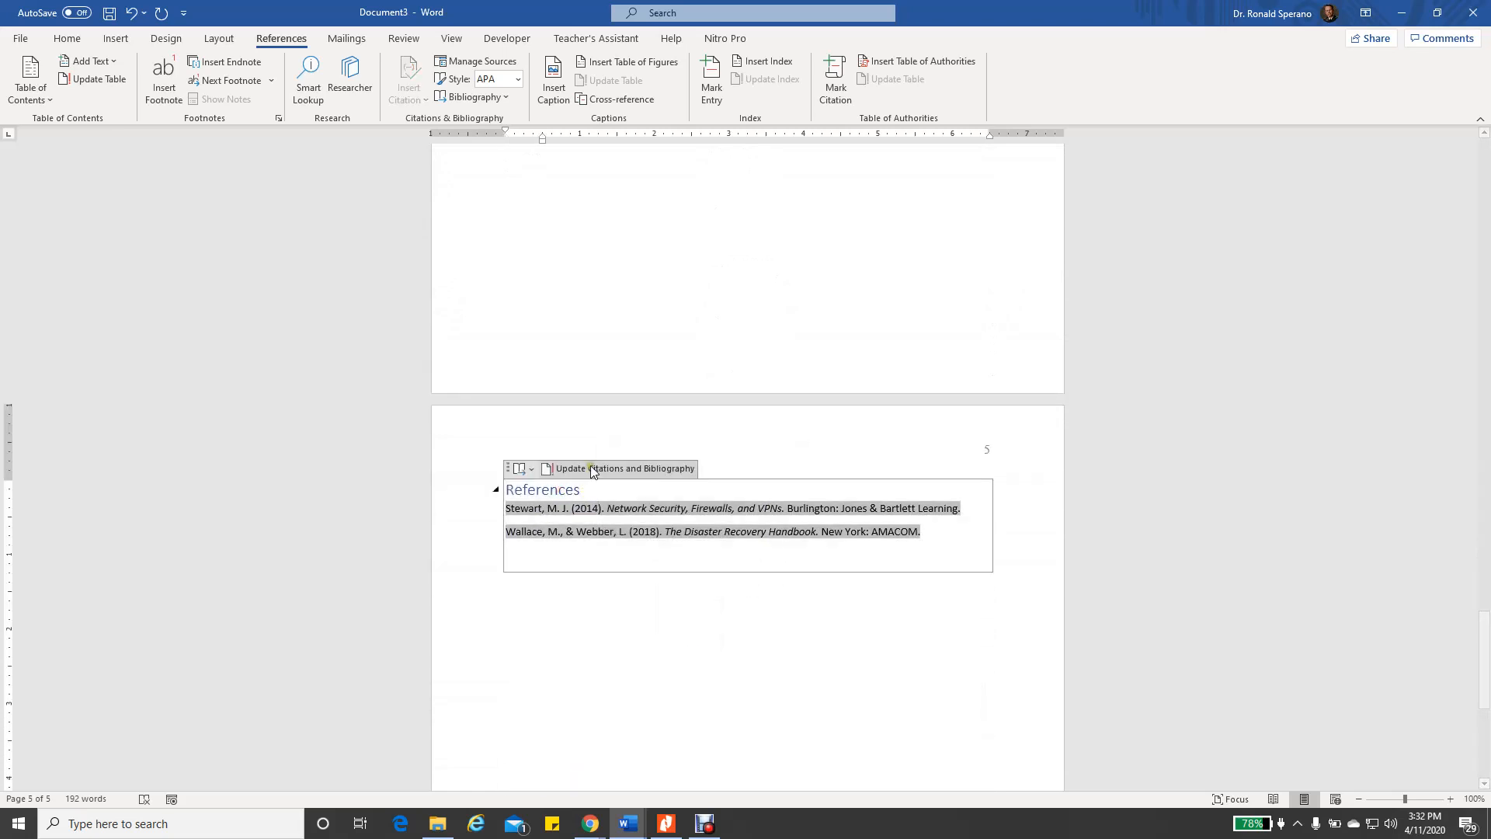
click(593, 469)
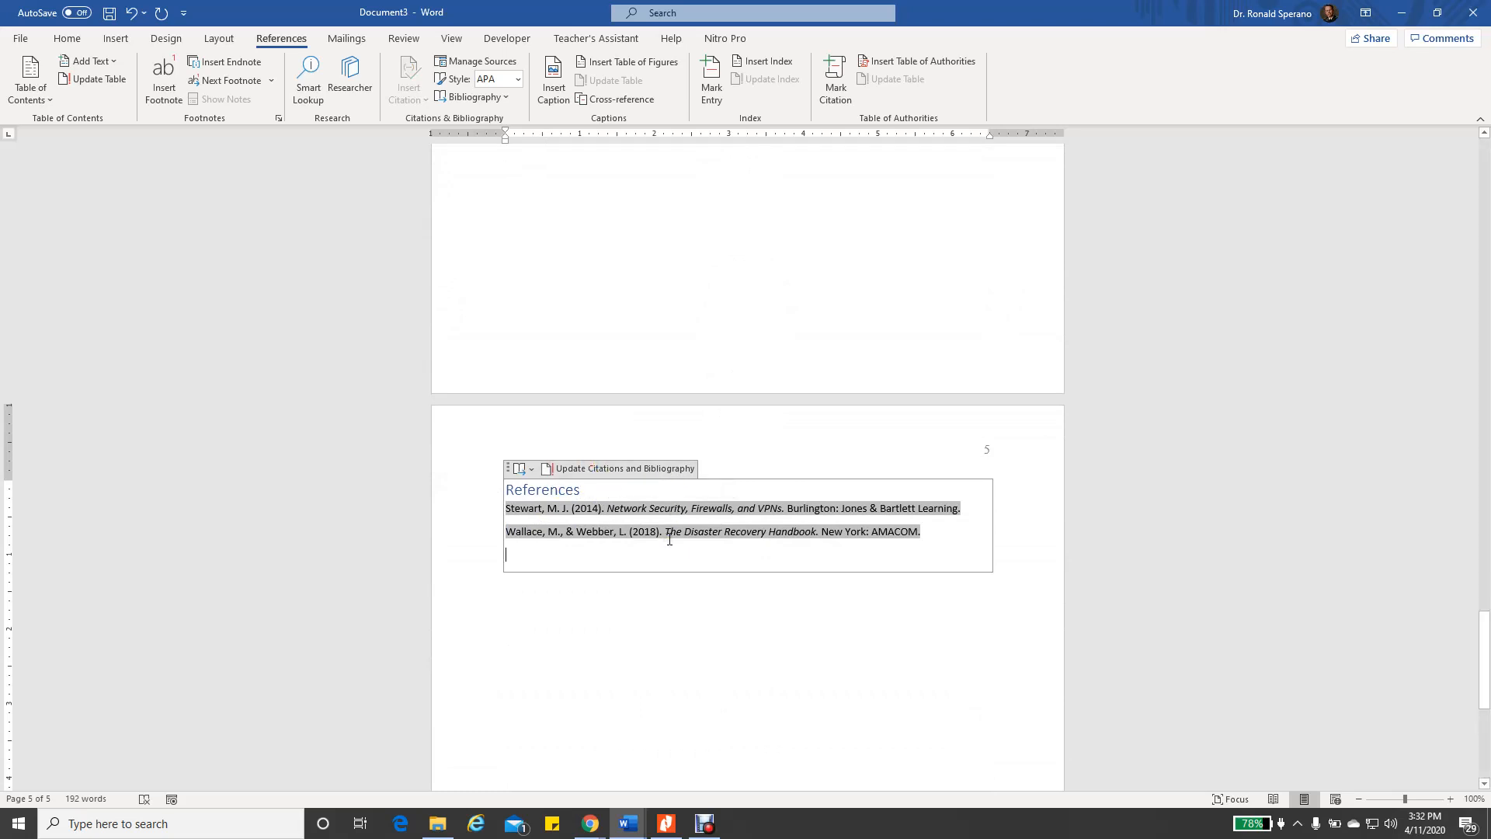
click(714, 621)
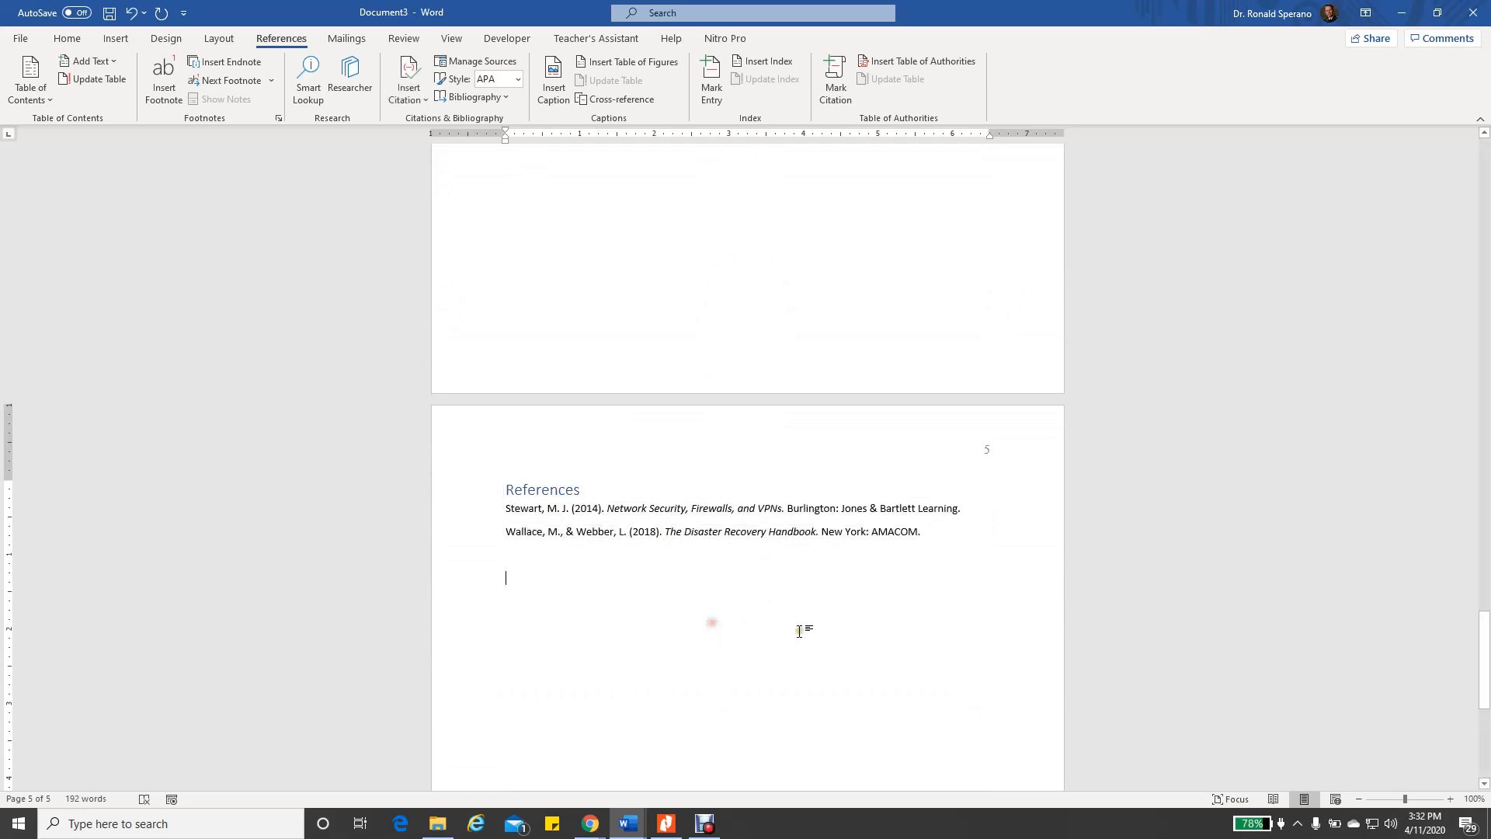
Review the table of contents, then select the whole bibliography from heading to last entry
scroll(875, 533, up, 7)
scroll(893, 520, up, 10)
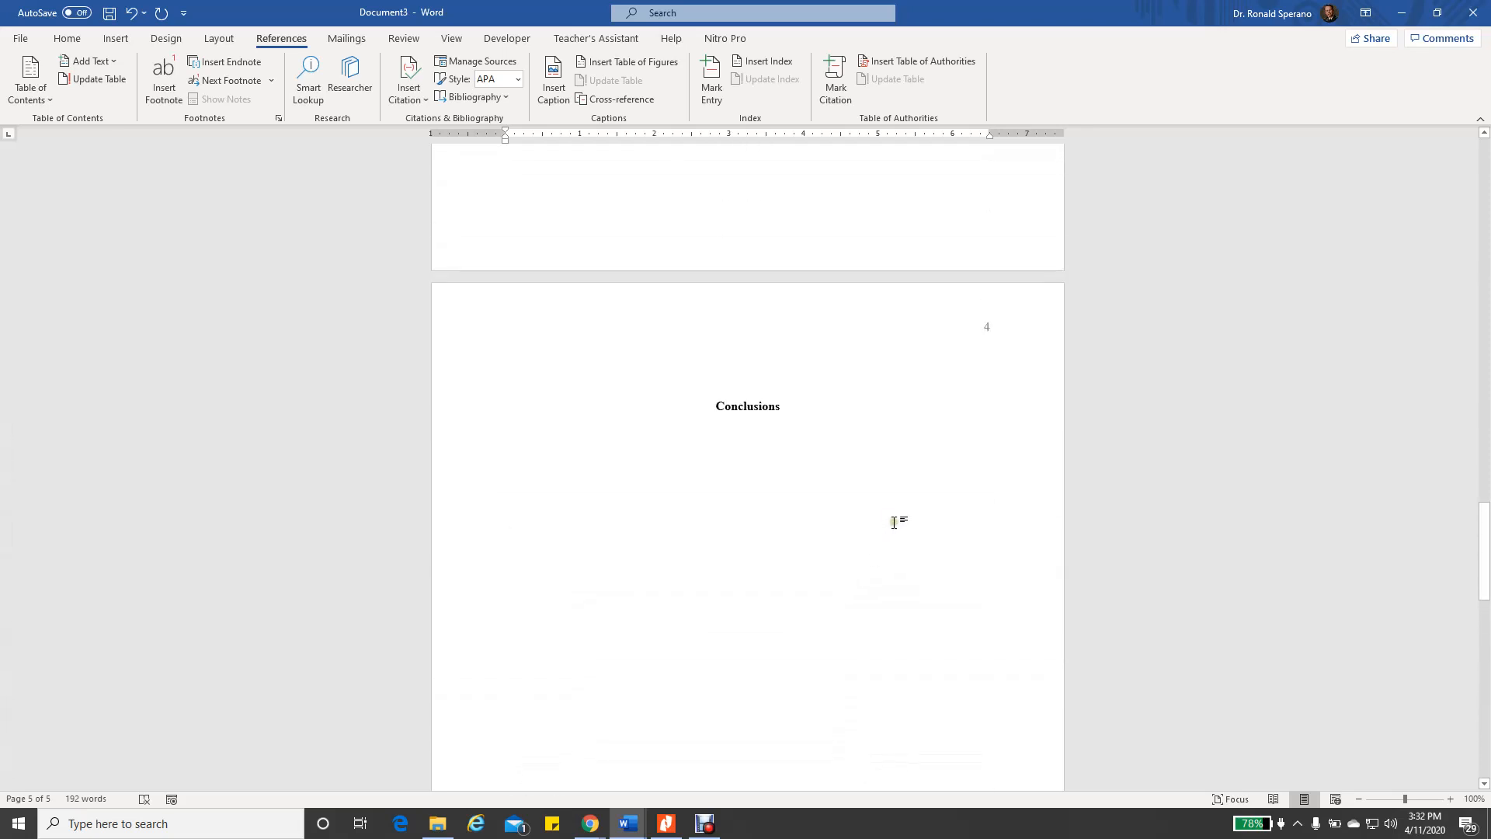
scroll(899, 512, up, 12)
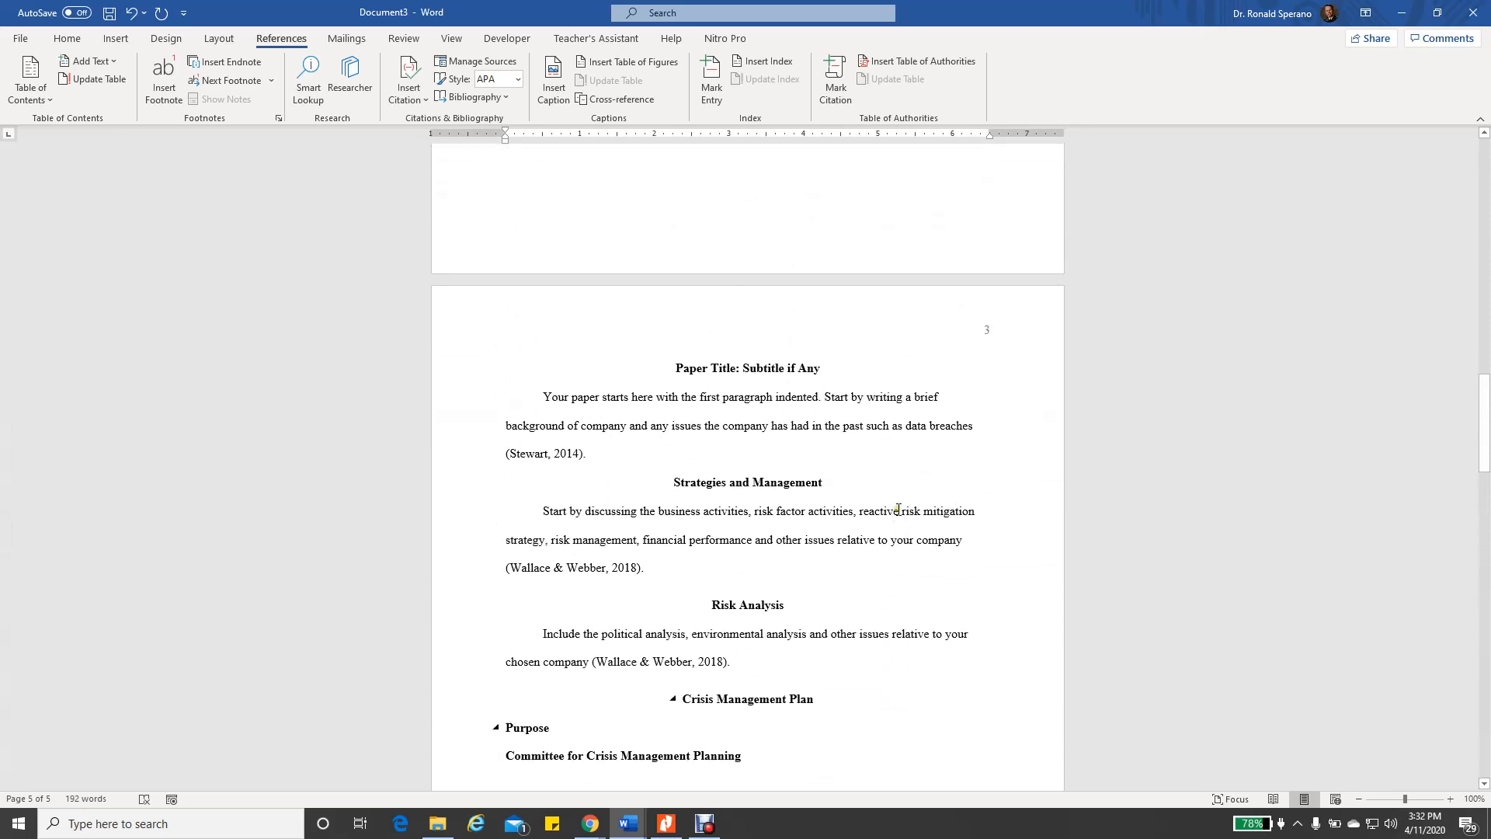
scroll(897, 511, up, 2)
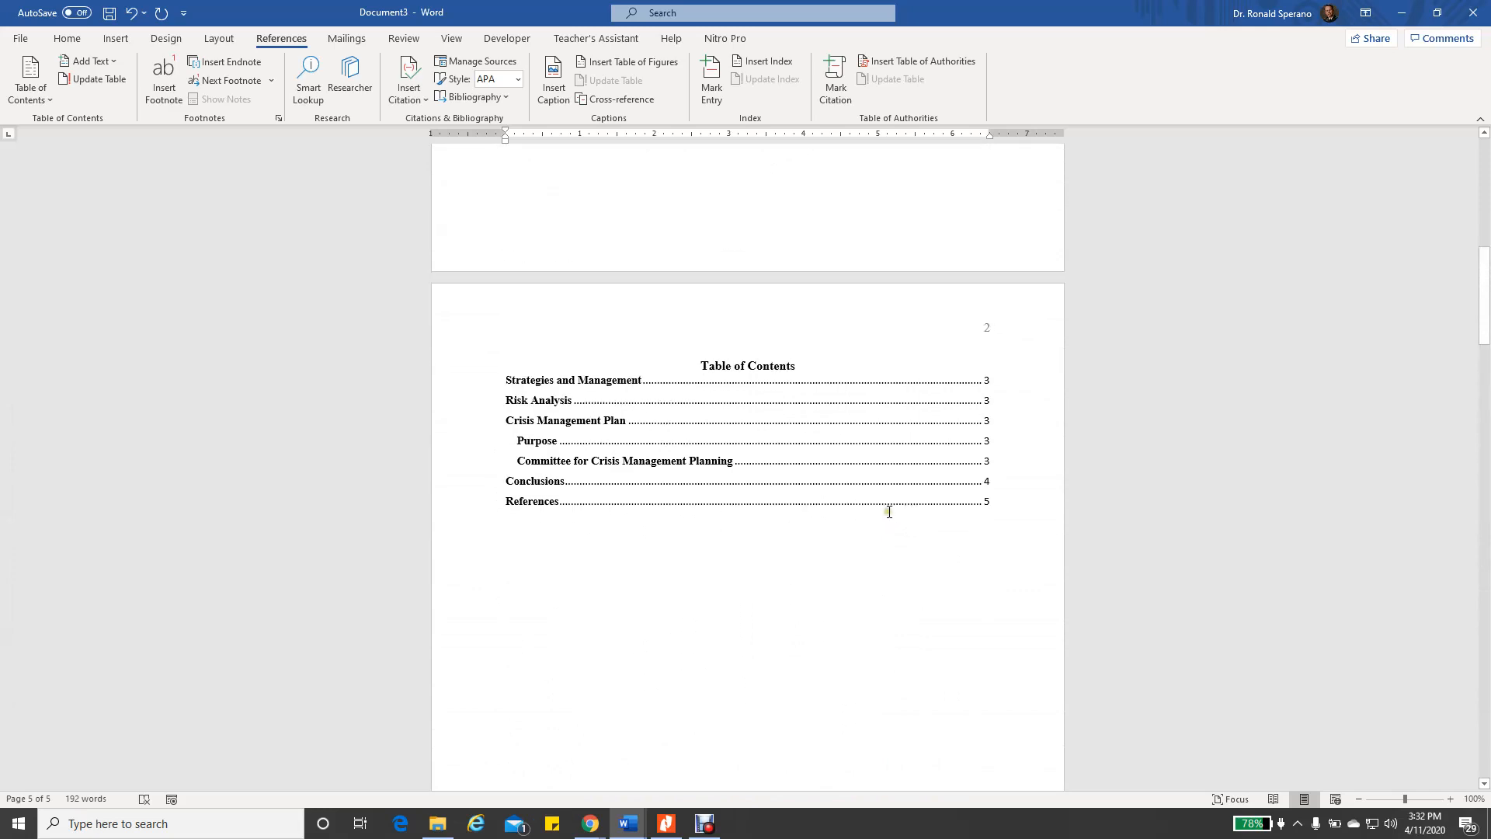
scroll(696, 566, down, 15)
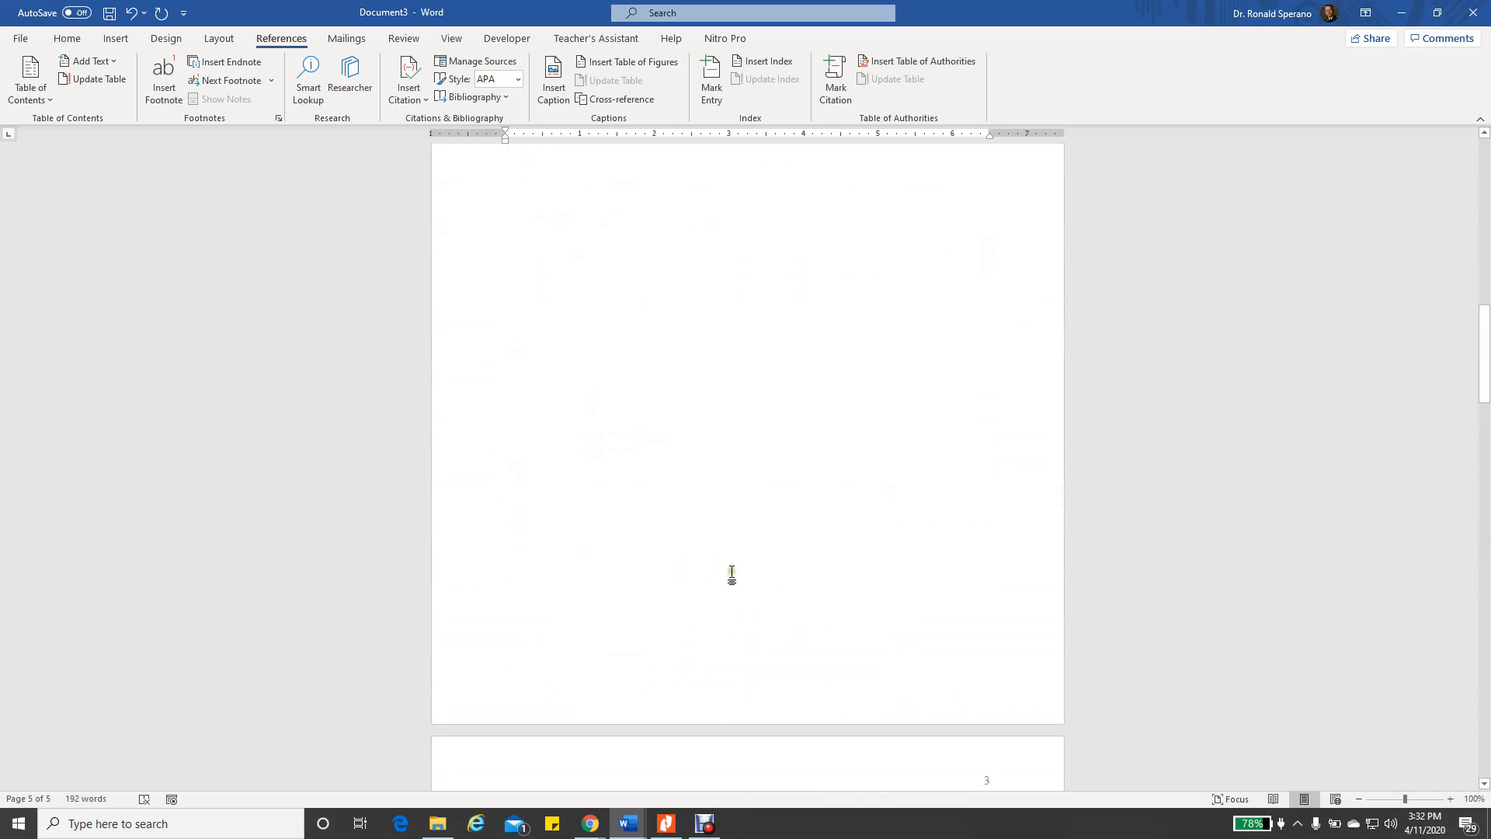
scroll(748, 588, down, 12)
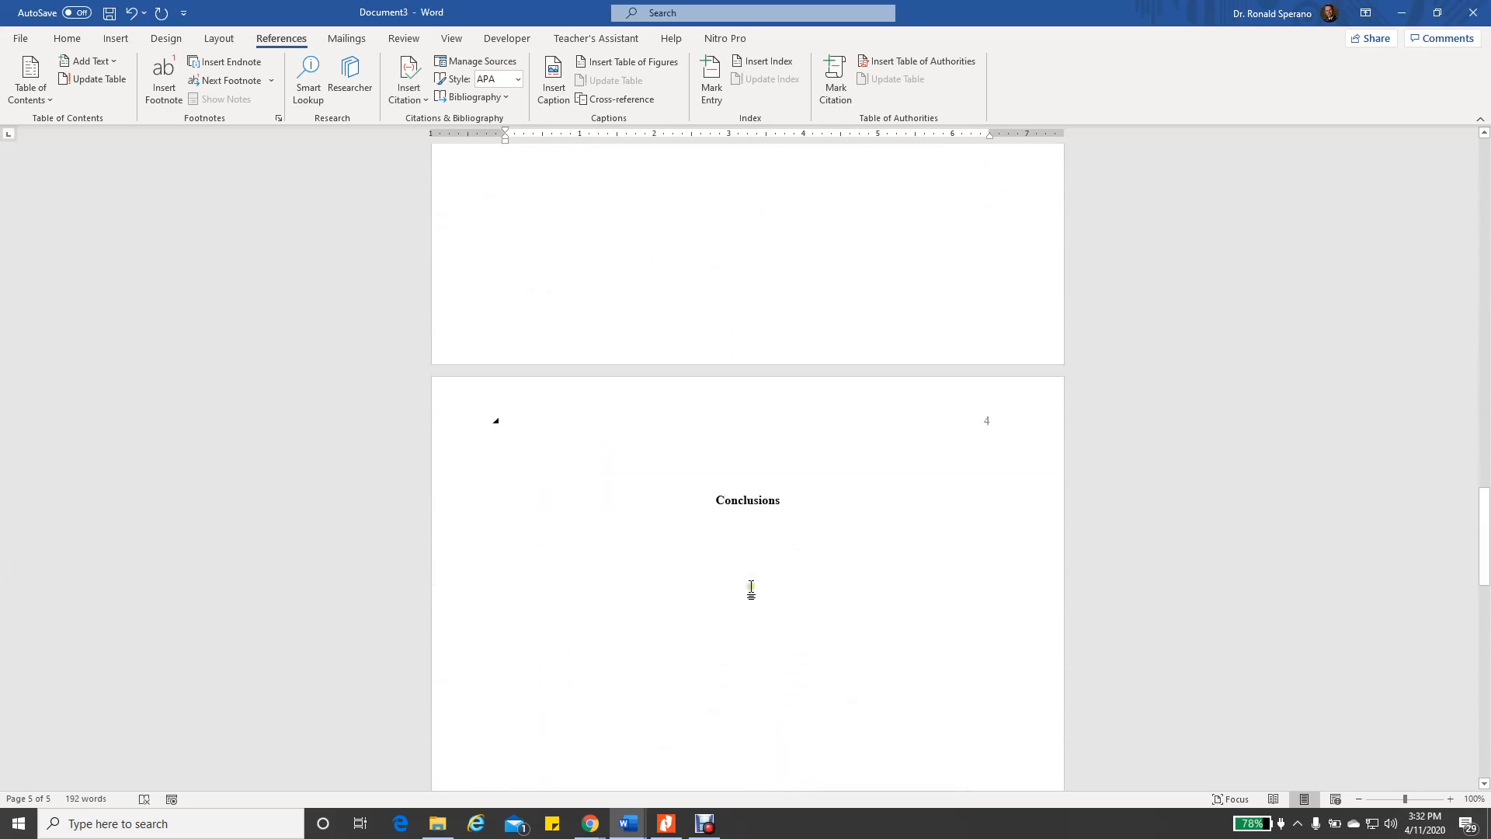
scroll(762, 582, down, 2)
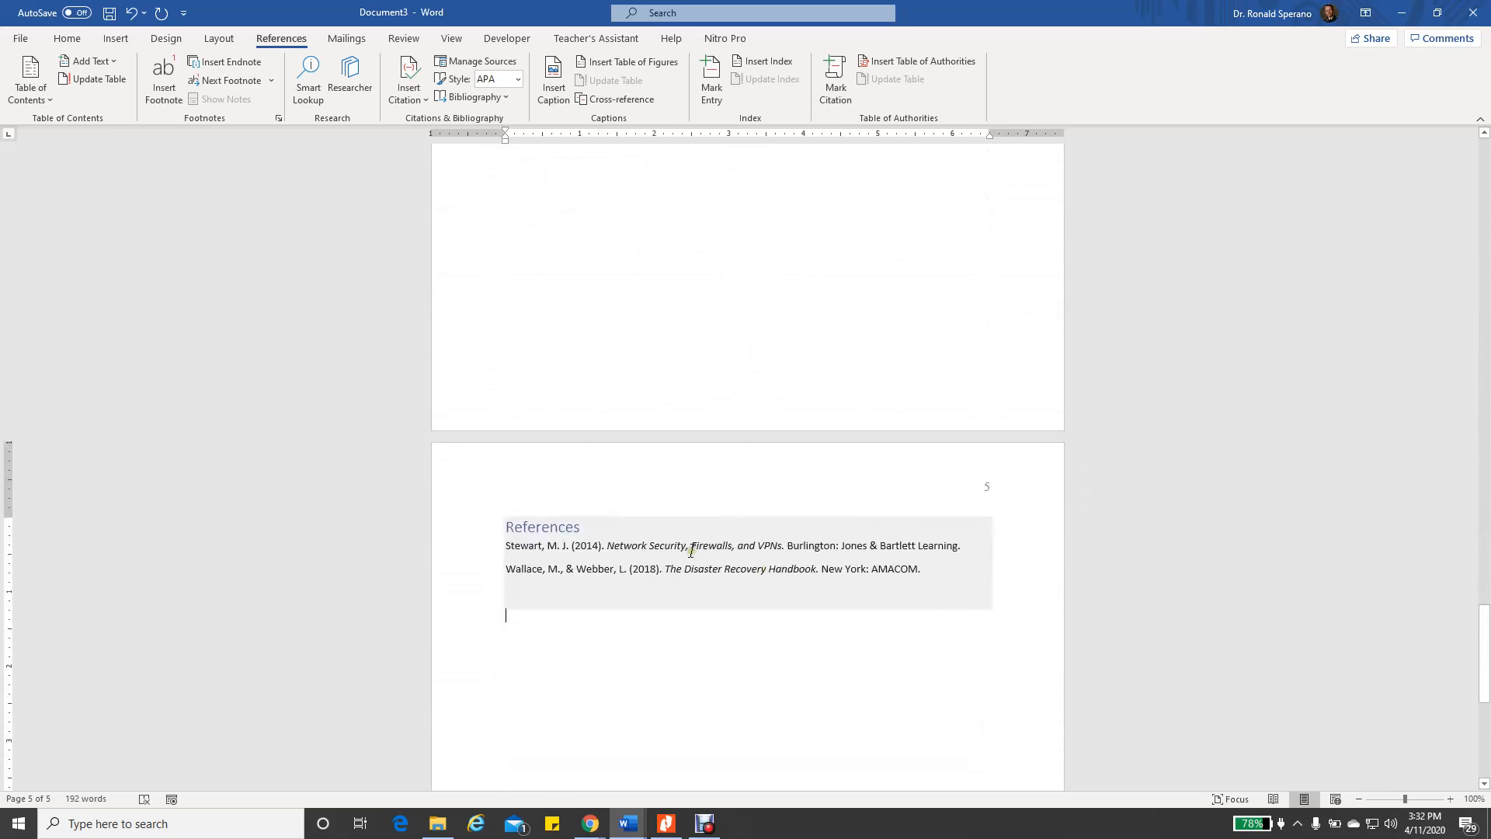
click(598, 566)
drag(509, 528, 945, 583)
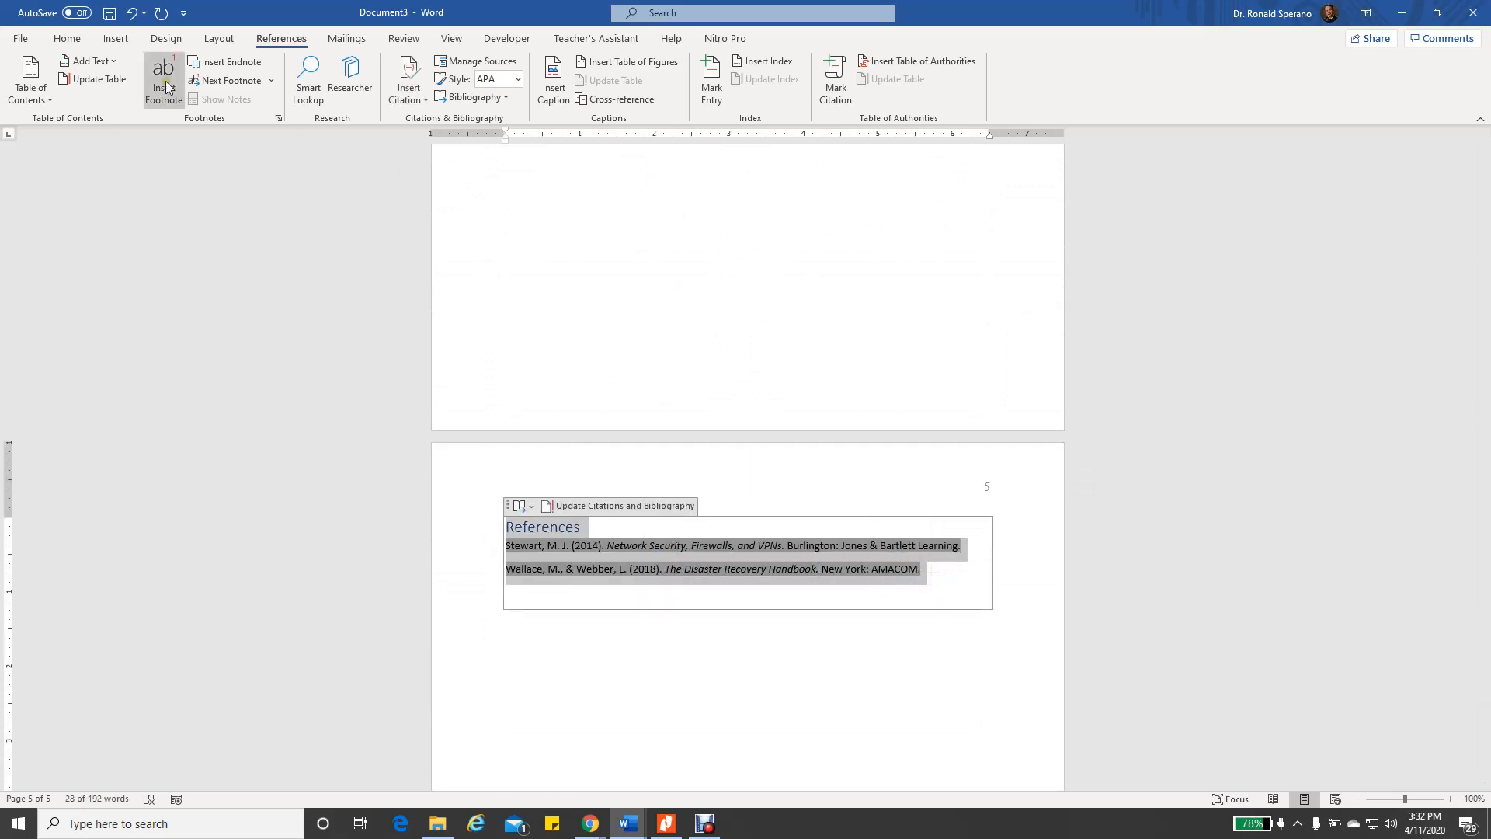
click(689, 660)
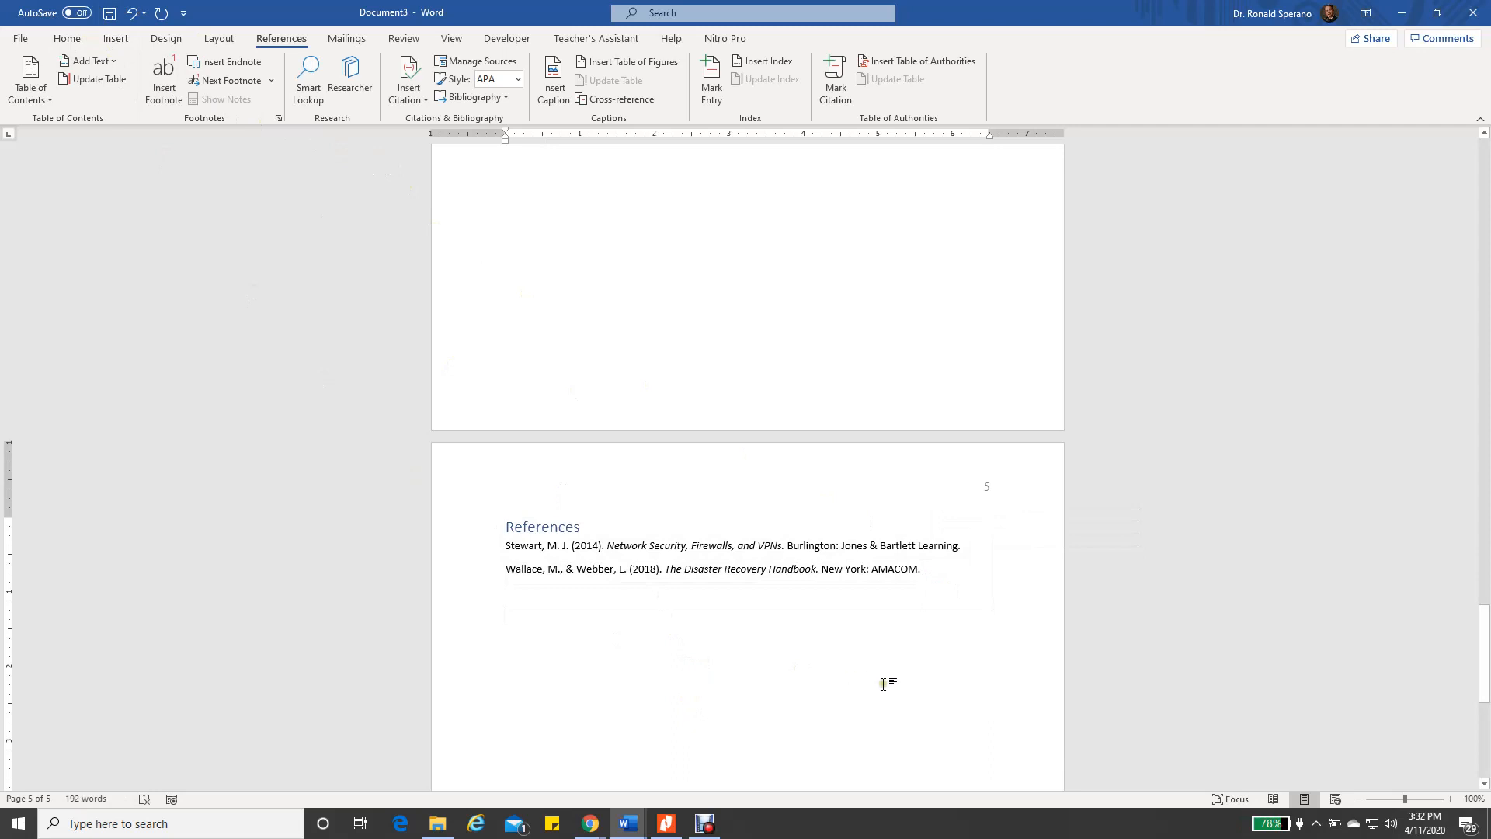
scroll(870, 687, down, 5)
scroll(858, 676, up, 12)
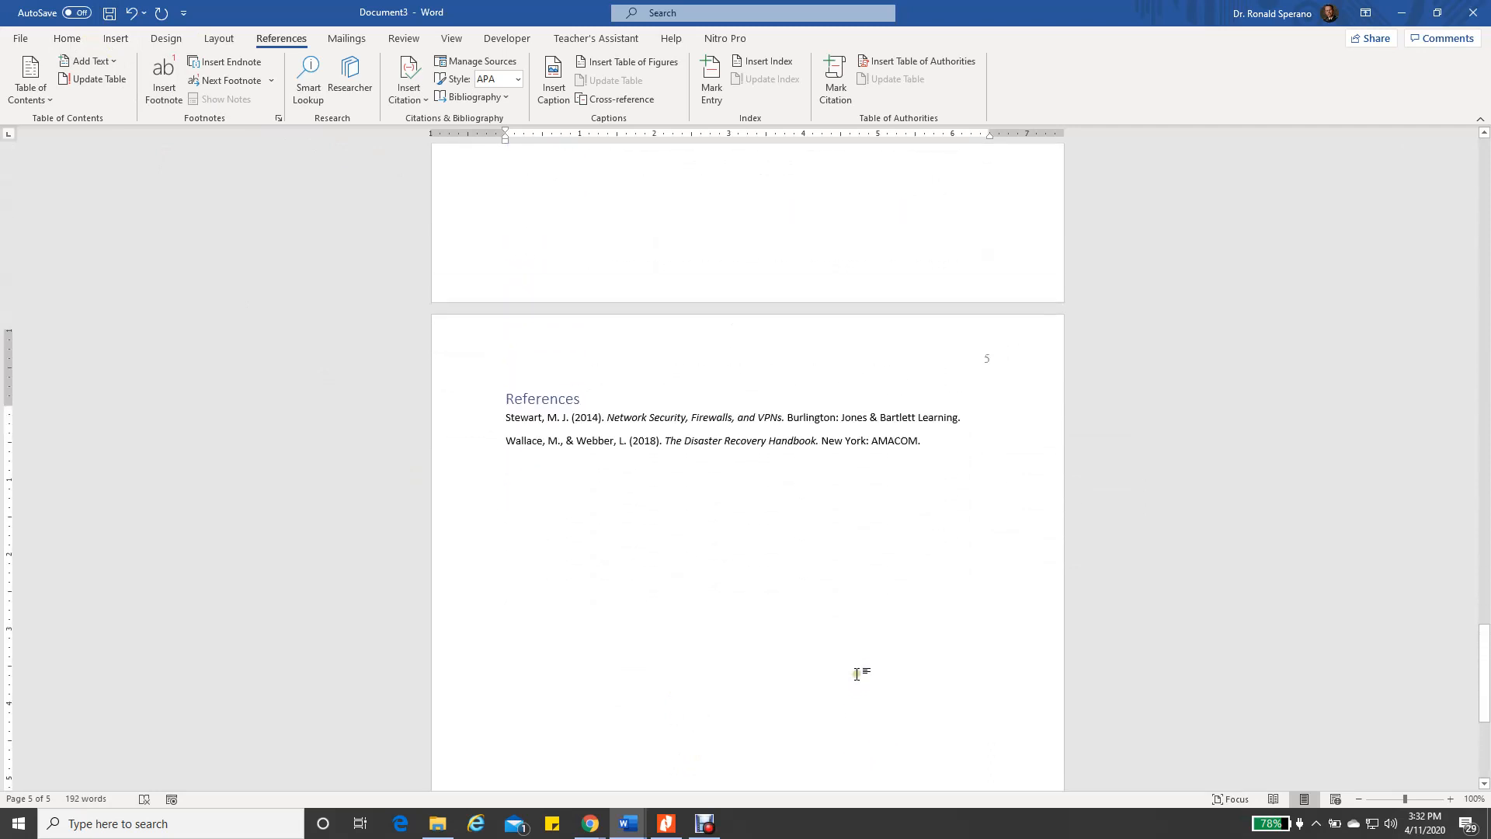
scroll(866, 664, up, 4)
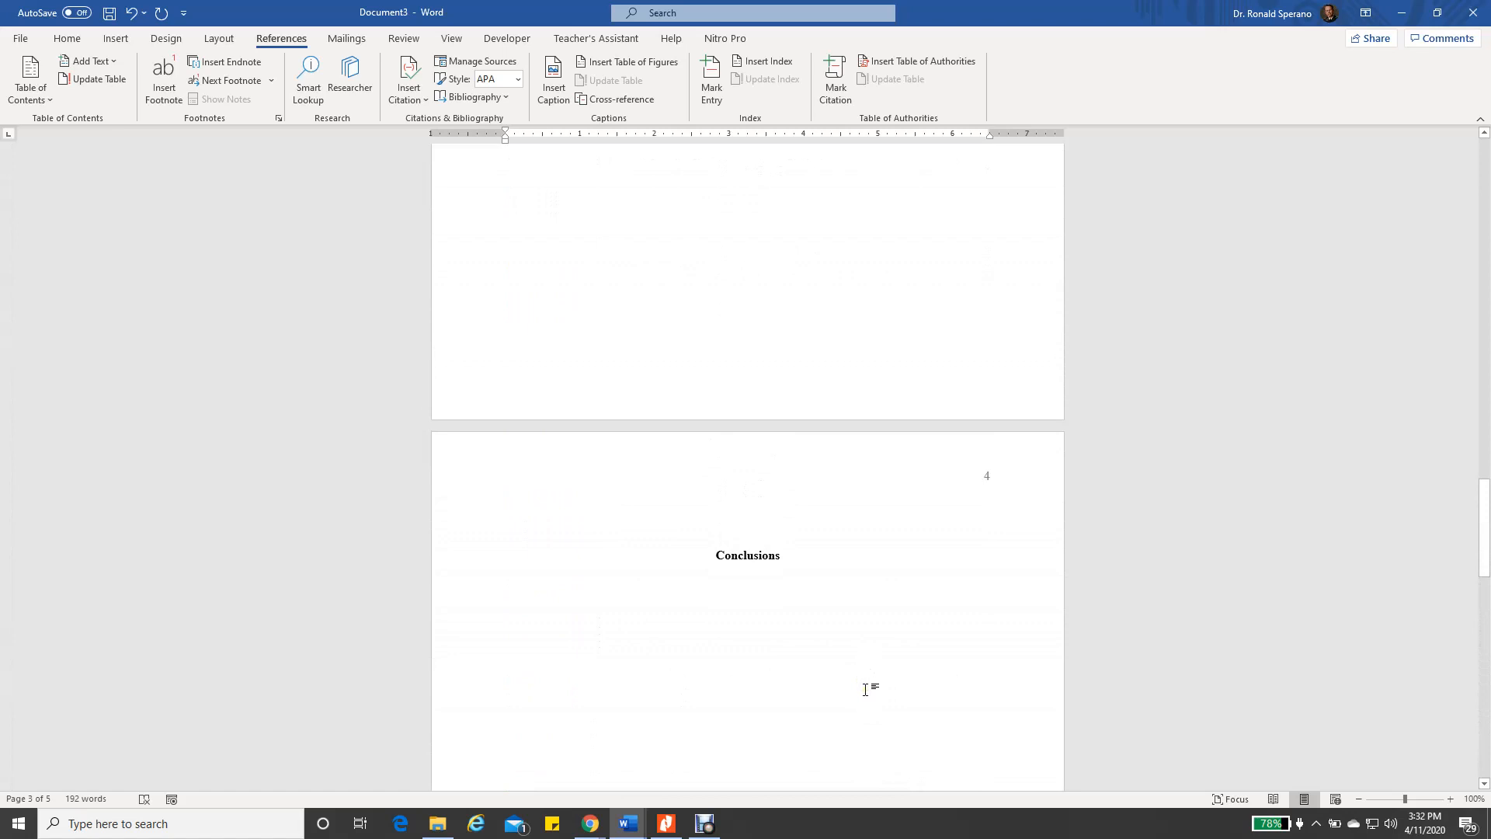
scroll(809, 684, up, 4)
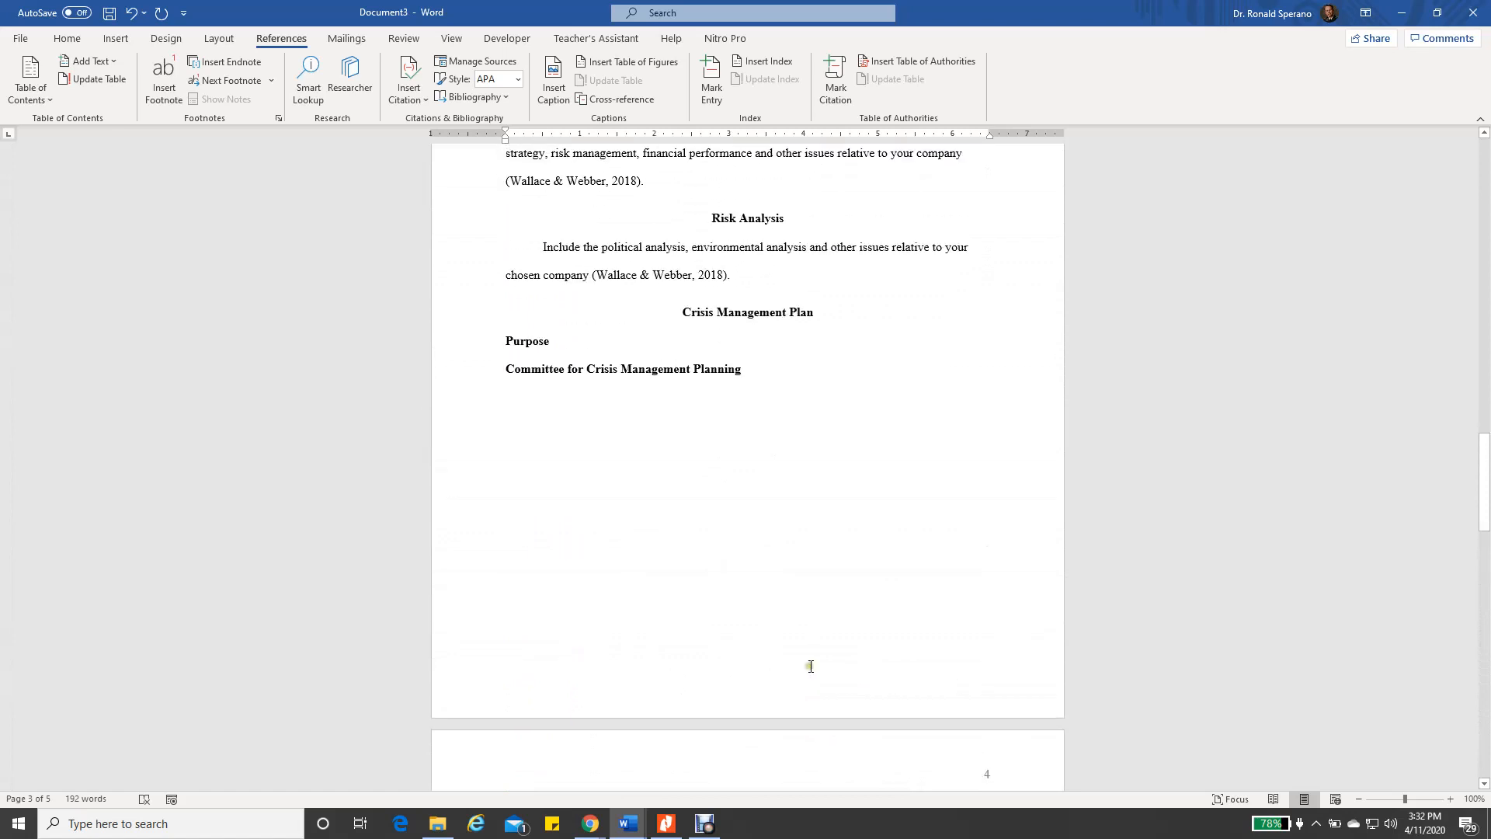
scroll(809, 659, up, 2)
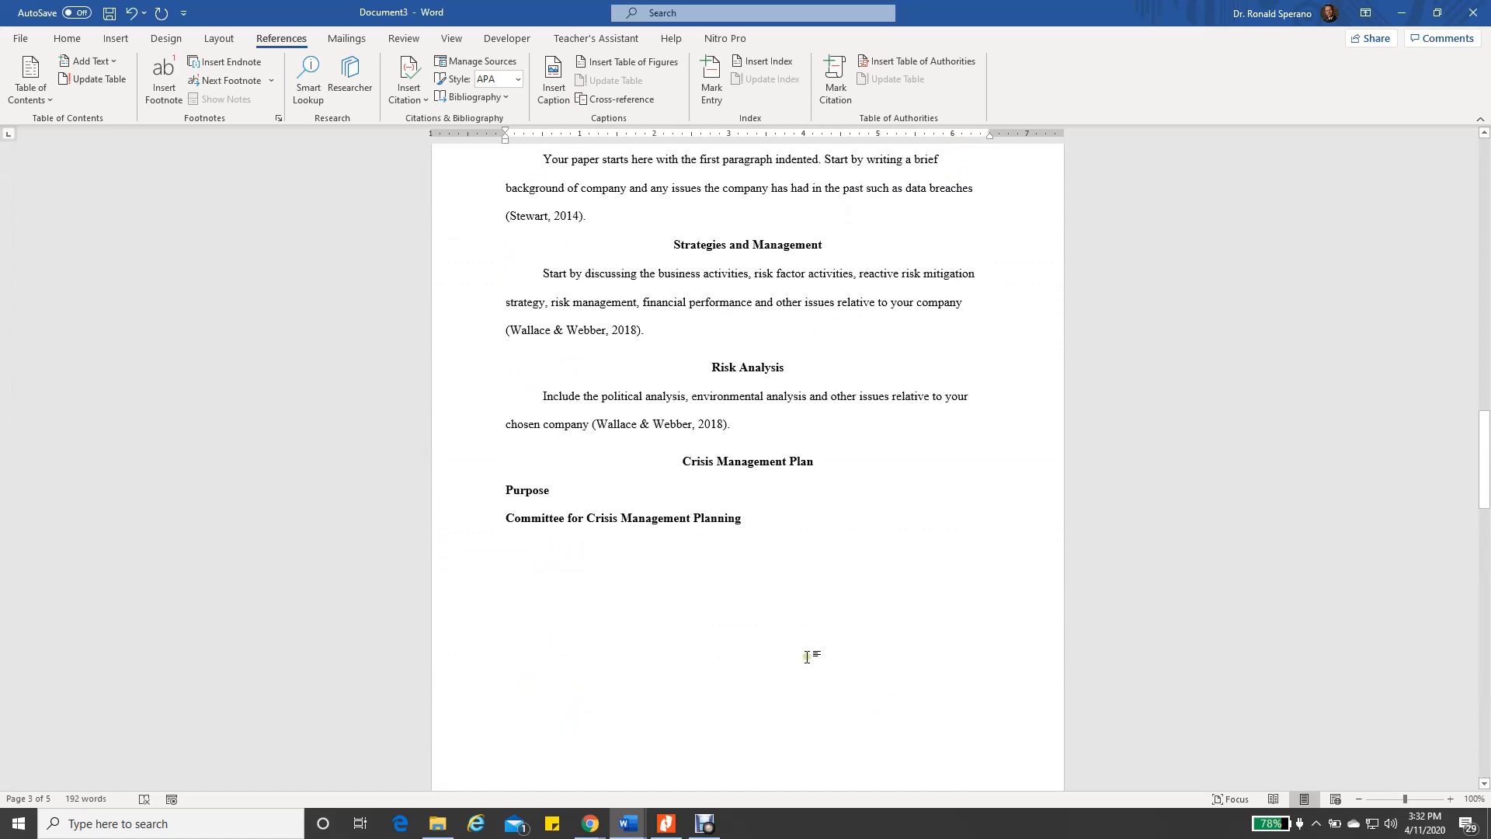
scroll(799, 653, up, 5)
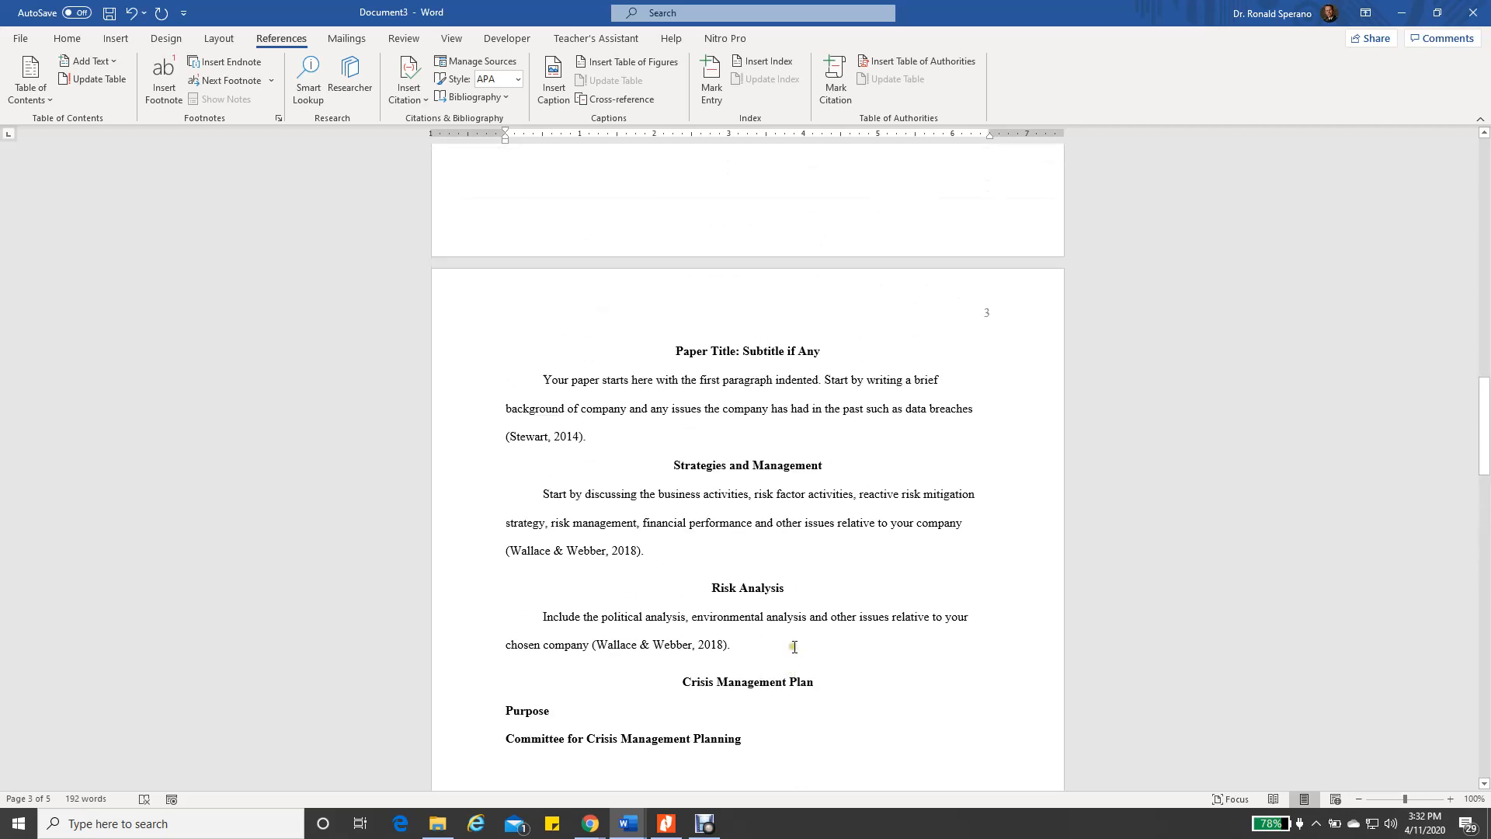
scroll(795, 648, up, 10)
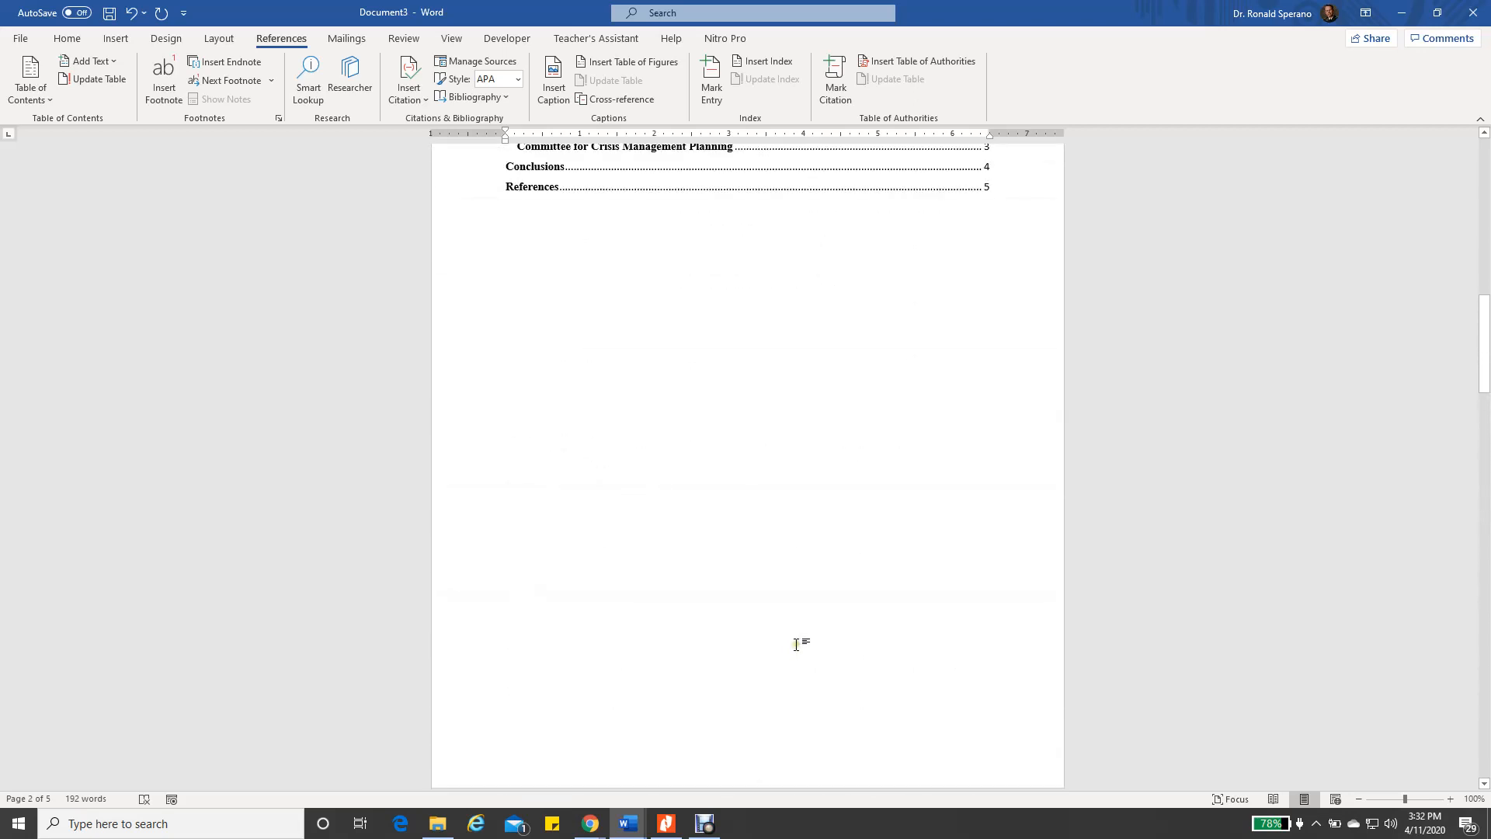
scroll(795, 643, up, 10)
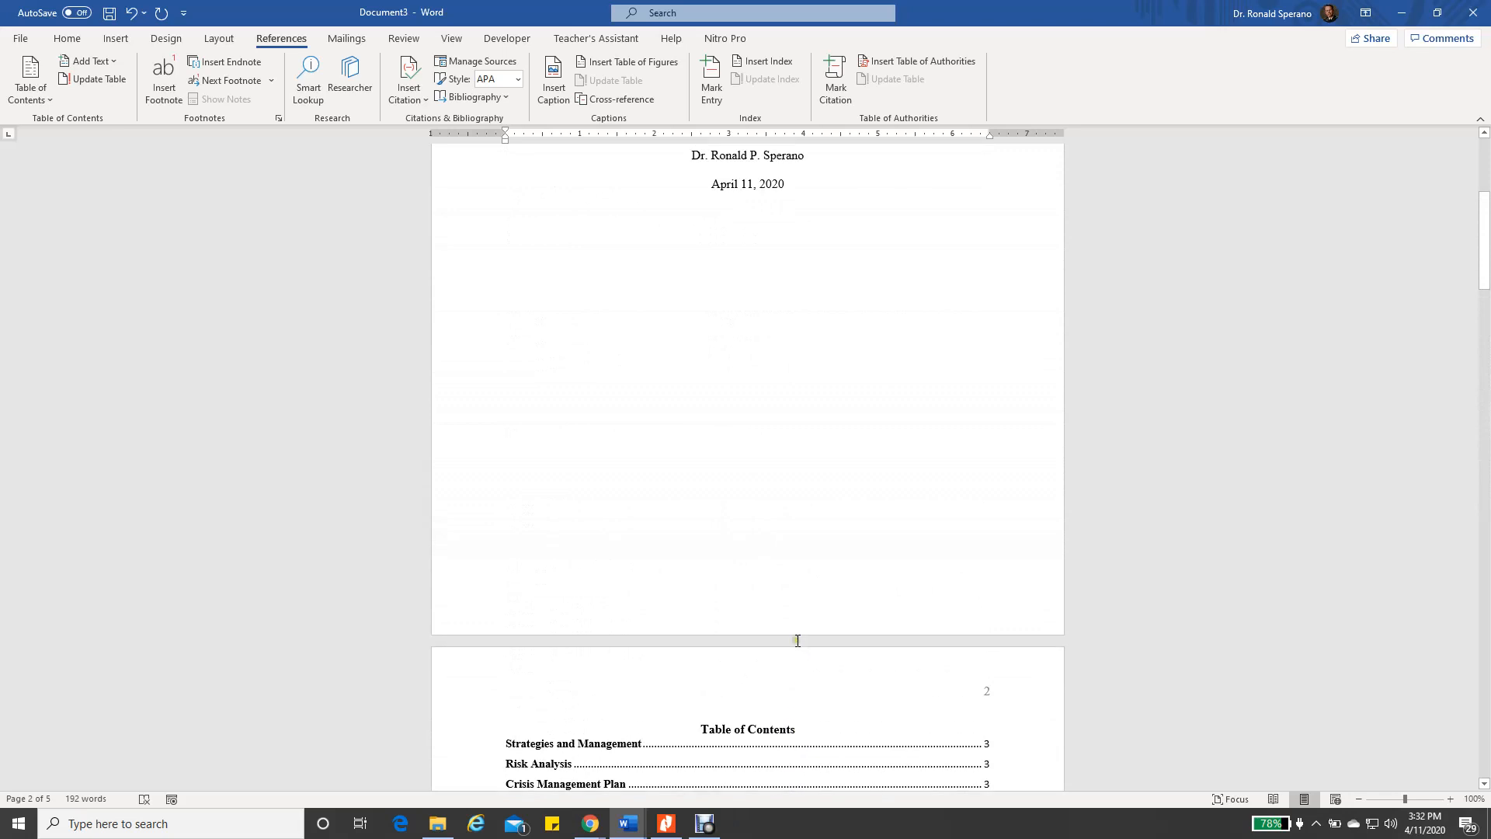